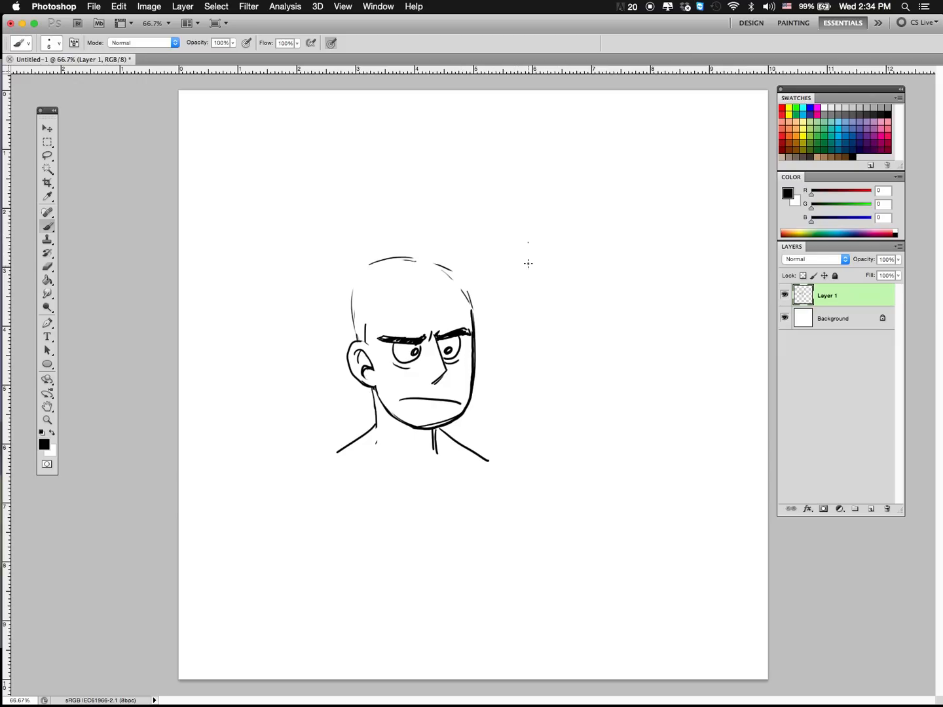
# Step: Hand-letter the word HAIR in black brush strokes beside the upper part of the sketched head
pyautogui.moveTo(527, 242)
pyautogui.mouseDown()
pyautogui.moveTo(530, 298)
pyautogui.moveTo(547, 266)
pyautogui.mouseUp()
pyautogui.moveTo(546, 243)
pyautogui.mouseDown()
pyautogui.moveTo(549, 296)
pyautogui.moveTo(570, 298)
pyautogui.mouseUp()
pyautogui.moveTo(557, 271)
pyautogui.mouseDown()
pyautogui.moveTo(567, 270)
pyautogui.moveTo(580, 296)
pyautogui.mouseUp()
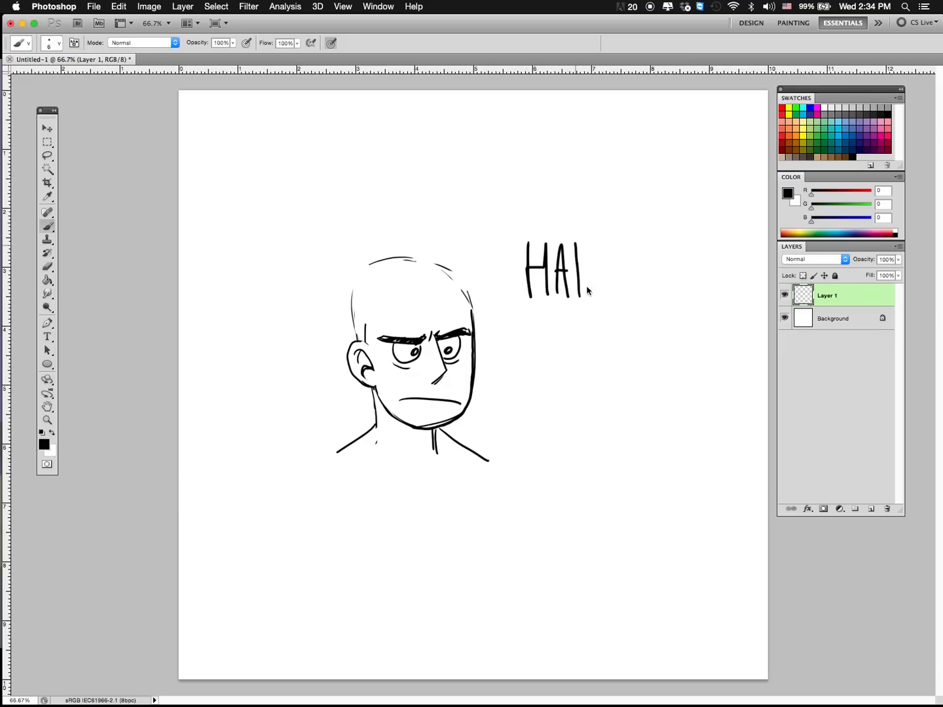
pyautogui.moveTo(589, 242); pyautogui.dragTo(590, 298)
pyautogui.moveTo(589, 244)
pyautogui.mouseDown()
pyautogui.moveTo(608, 255)
pyautogui.moveTo(587, 265)
pyautogui.moveTo(612, 301)
pyautogui.mouseUp()
# Step: Switch to Firefox and open google.com
pyautogui.moveTo(449, 700)
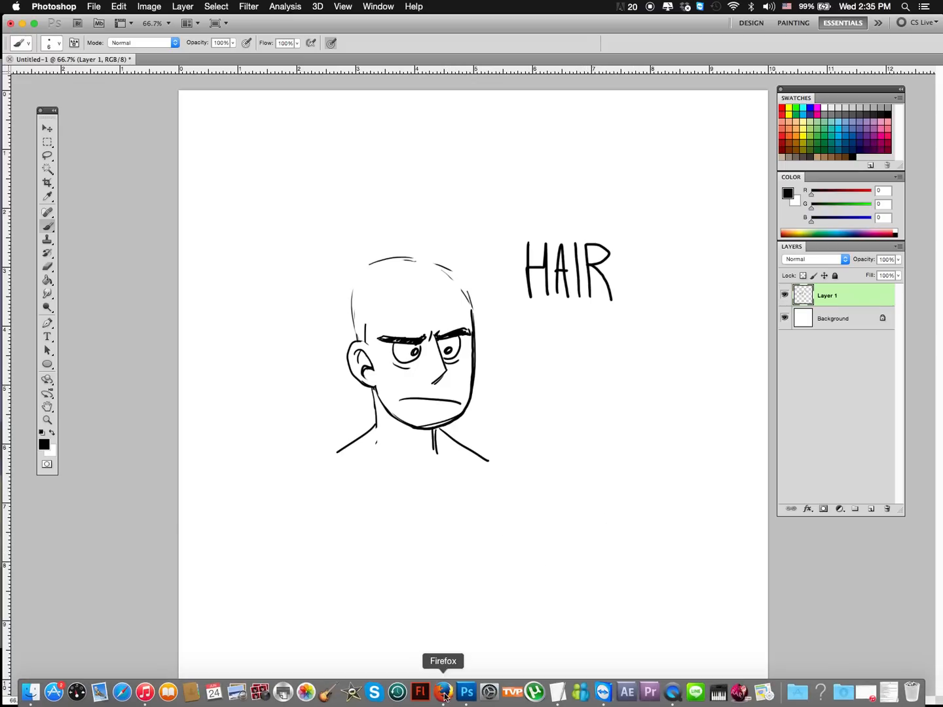
pyautogui.click(444, 691)
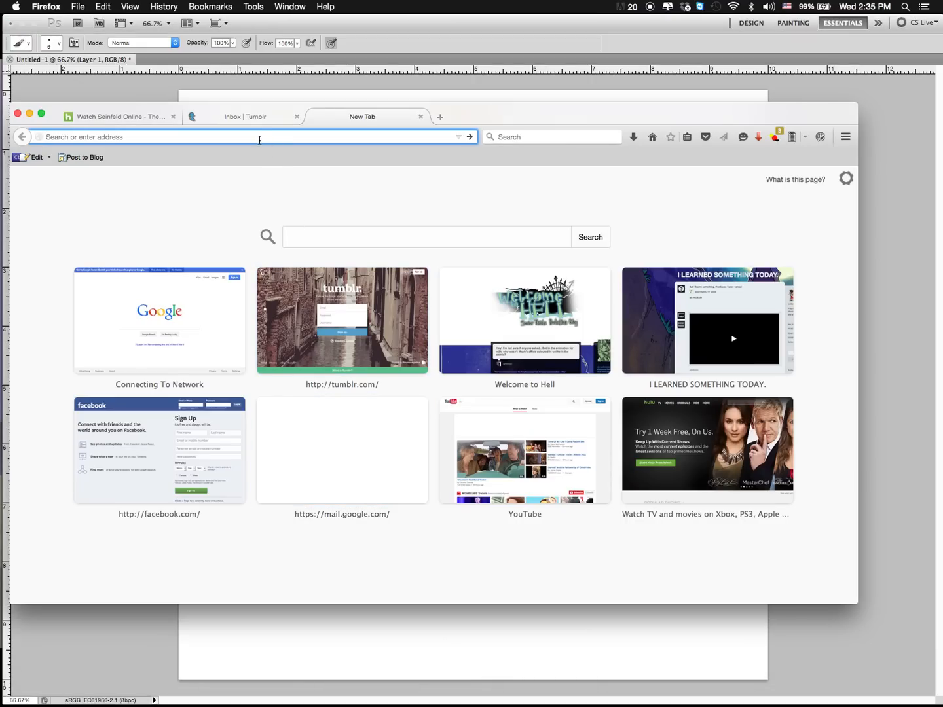
pyautogui.write('google.com/')
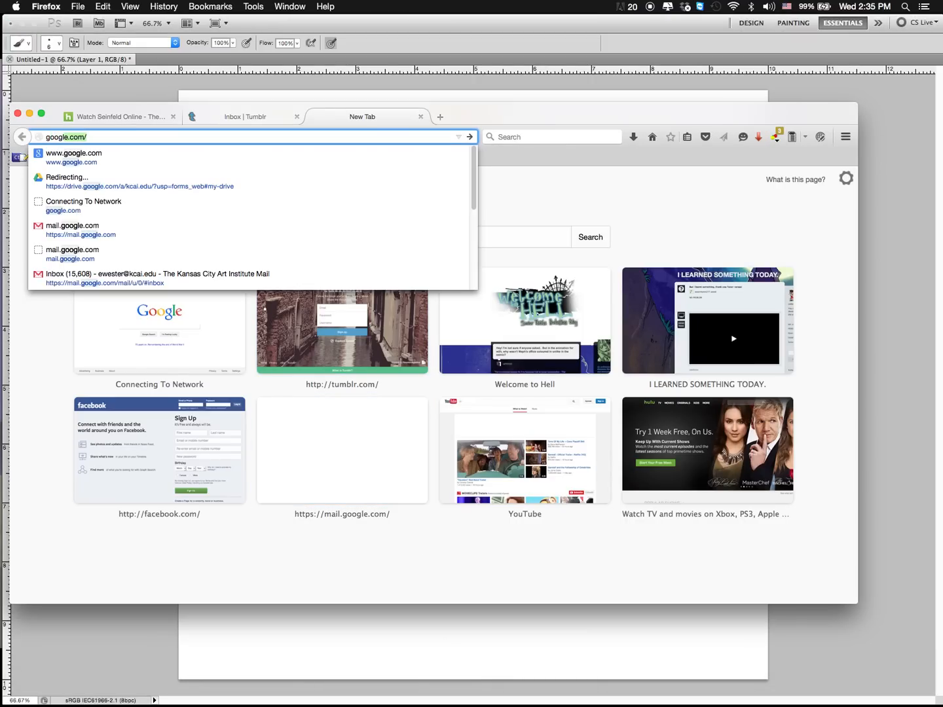
pyautogui.press('Return')
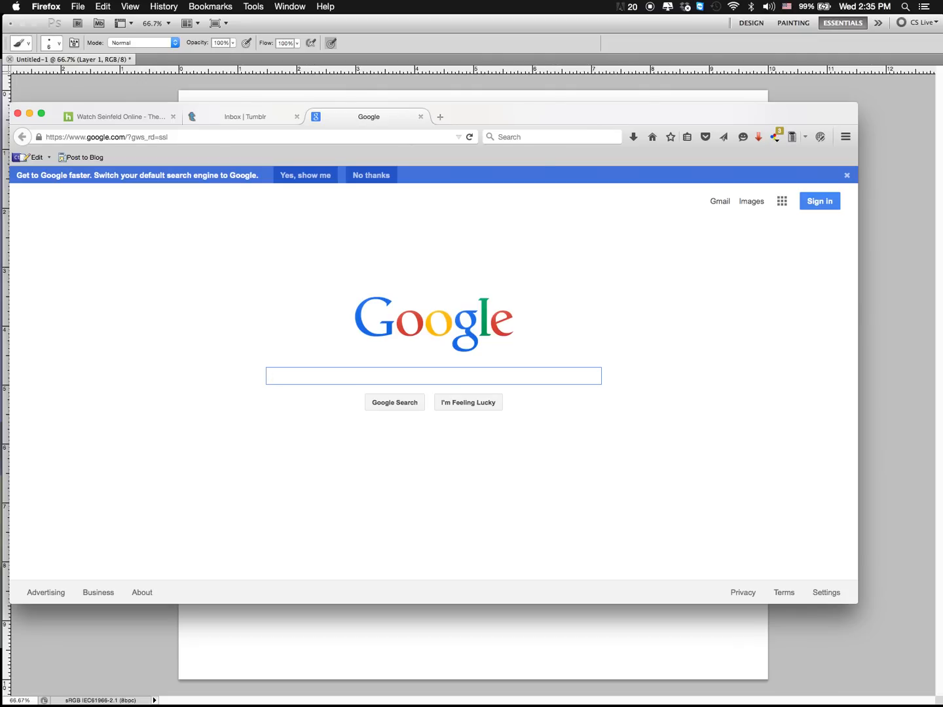
# Step: Search Google for "BOWL CUT 90s" and show the image results
pyautogui.write('a')
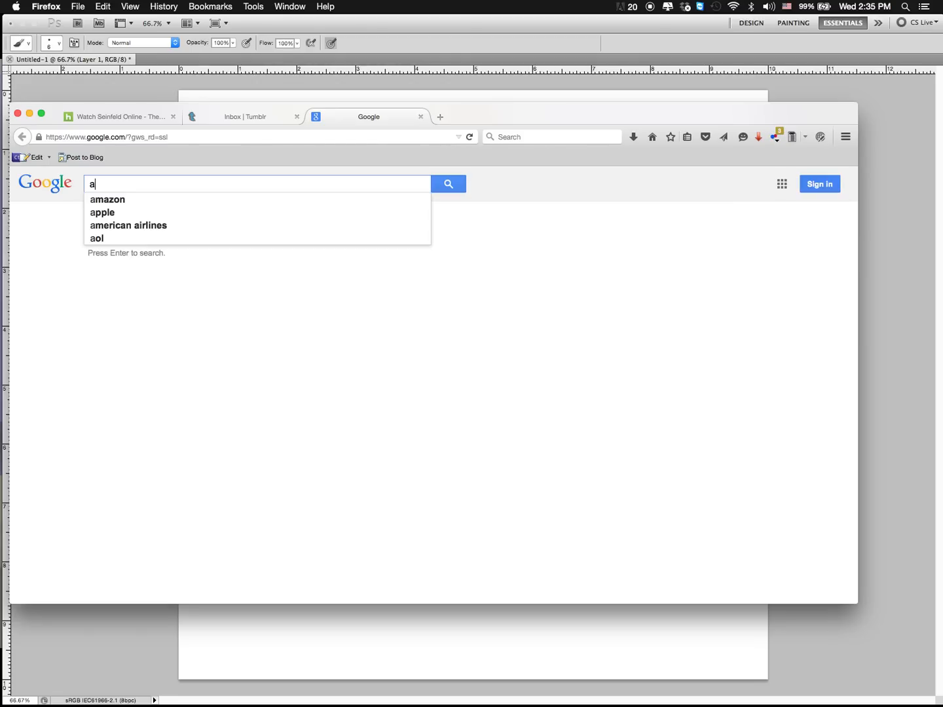
pyautogui.press('BackSpace')
pyautogui.write('BO')
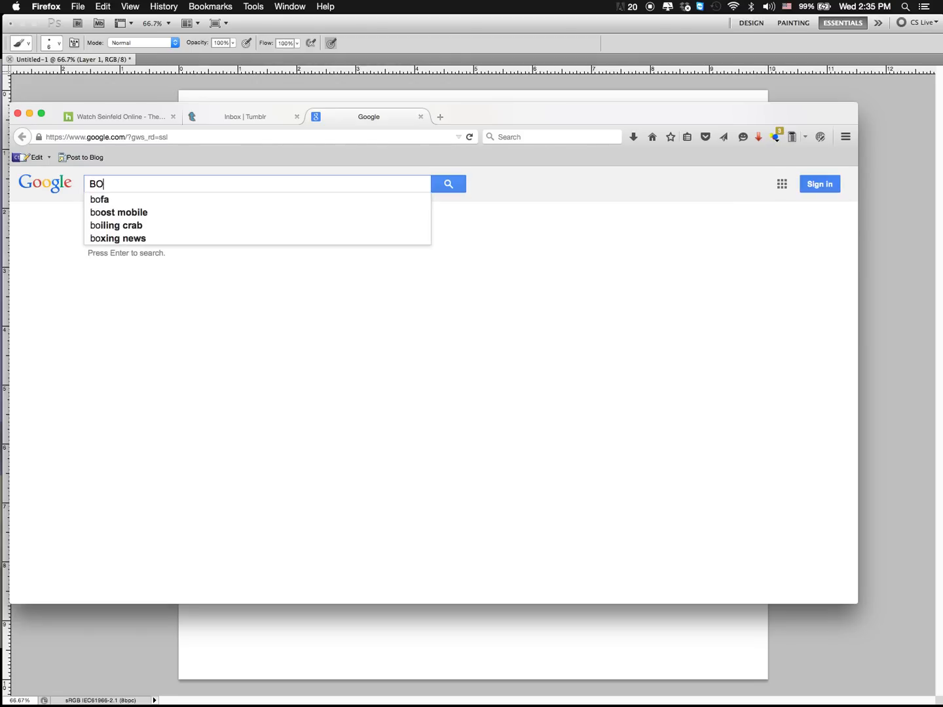
pyautogui.write('WL CU')
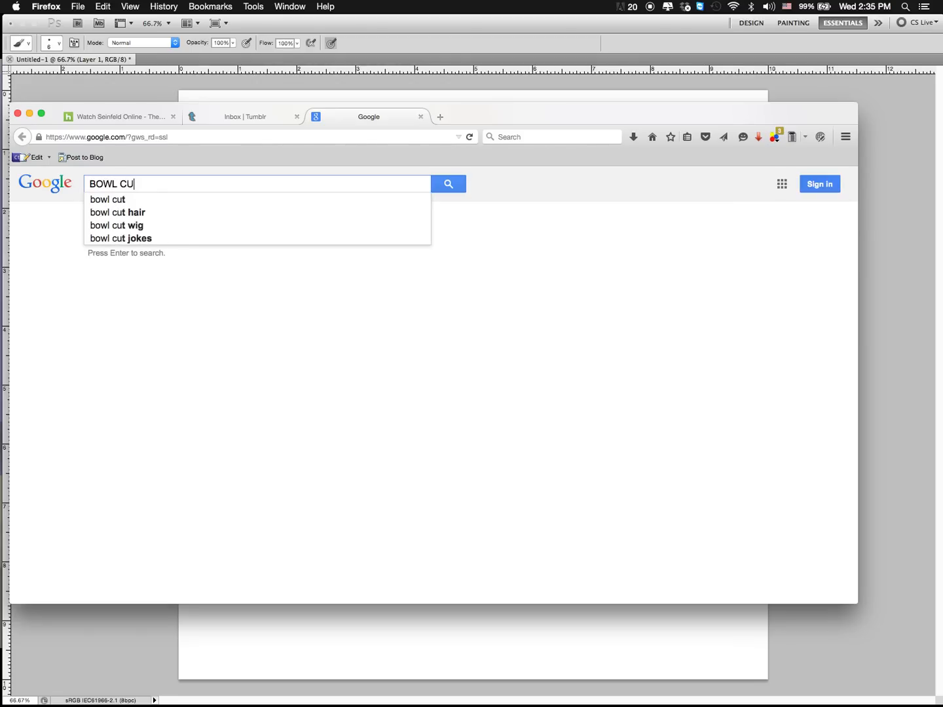
pyautogui.write('T 90s')
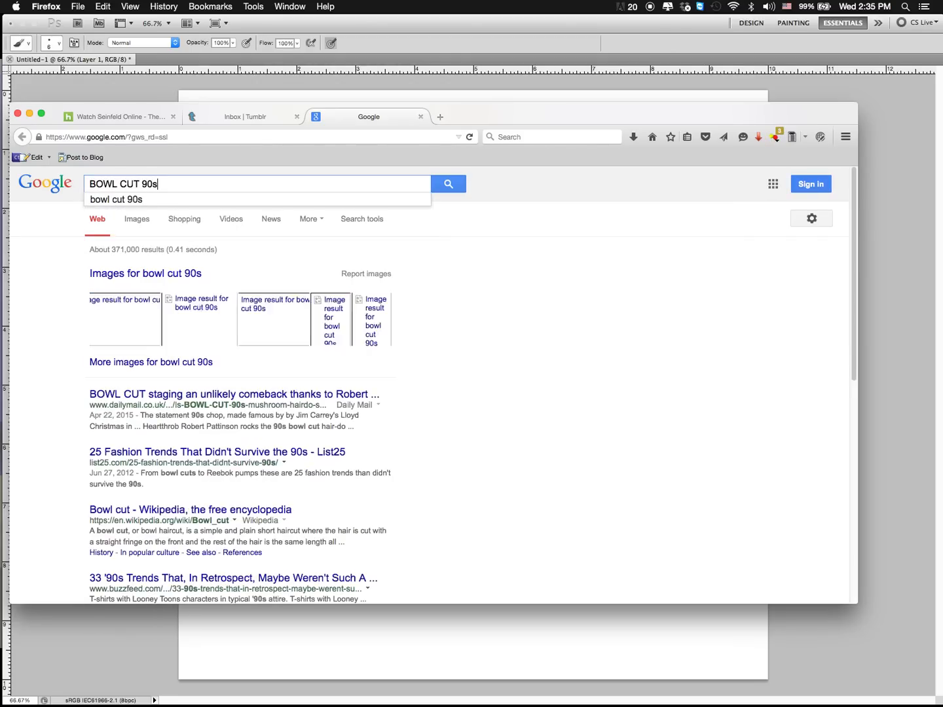
pyautogui.press('Return')
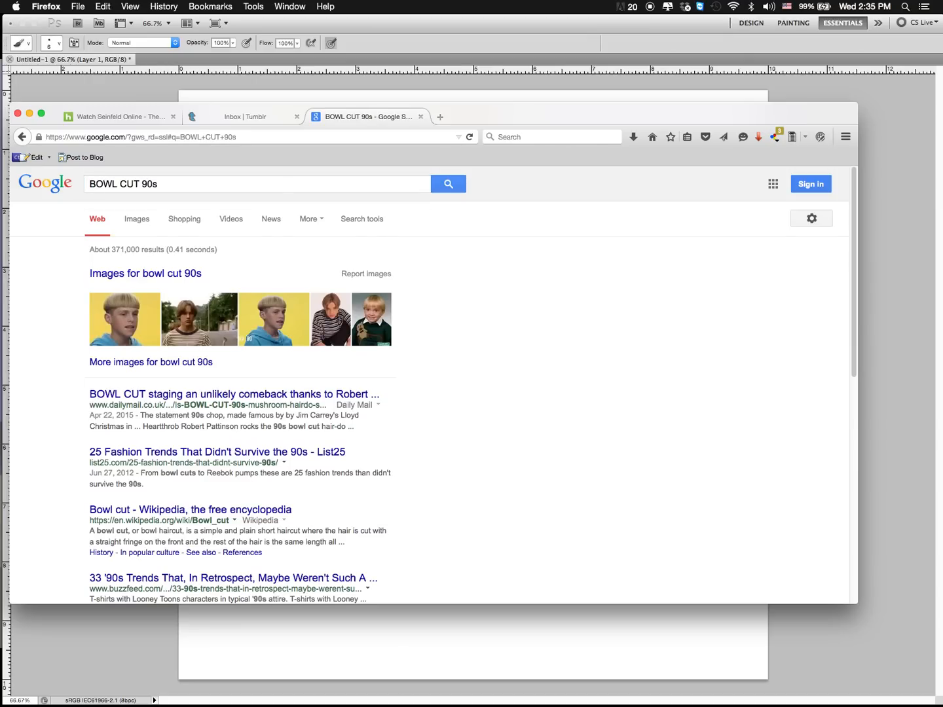
pyautogui.click(137, 221)
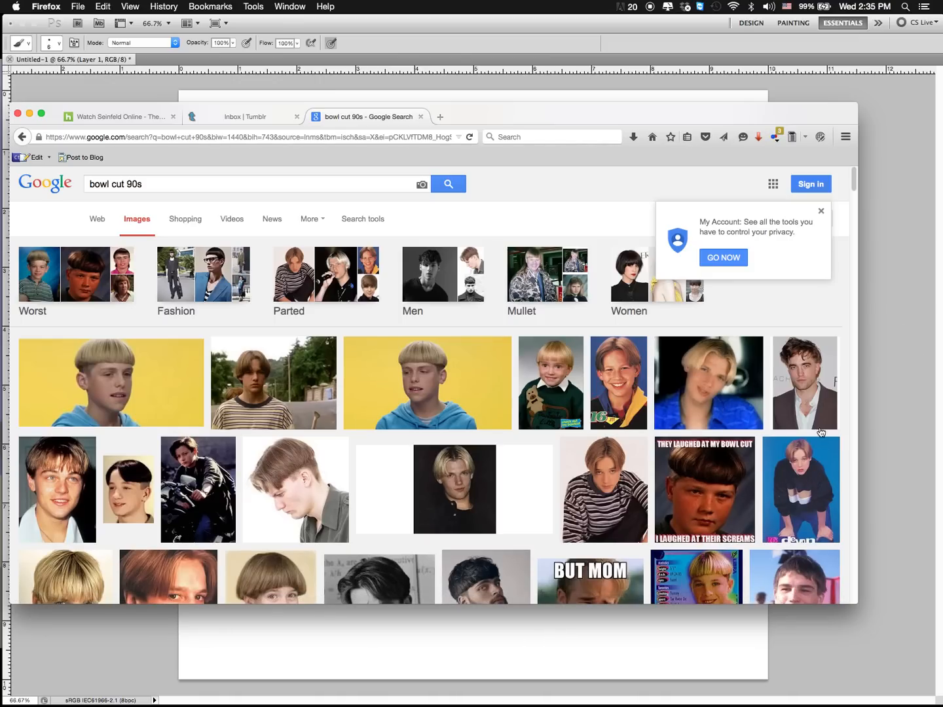
# Step: Look through the bowl cut image results for hairstyle references, then return to the start of the results
pyautogui.scroll(-3, 329, 511)
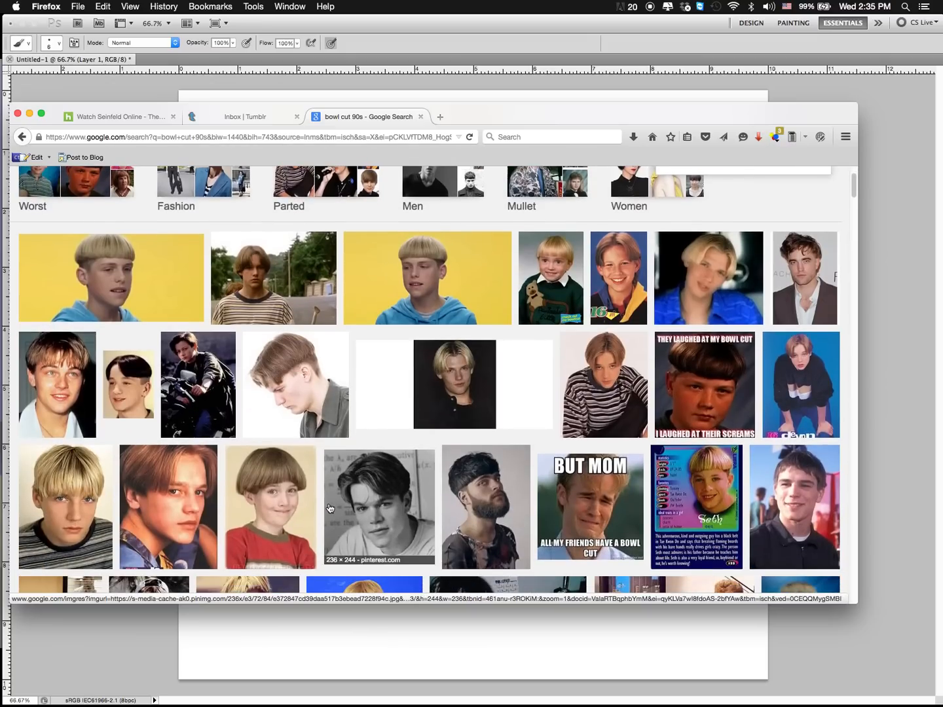
pyautogui.scroll(-4, 329, 509)
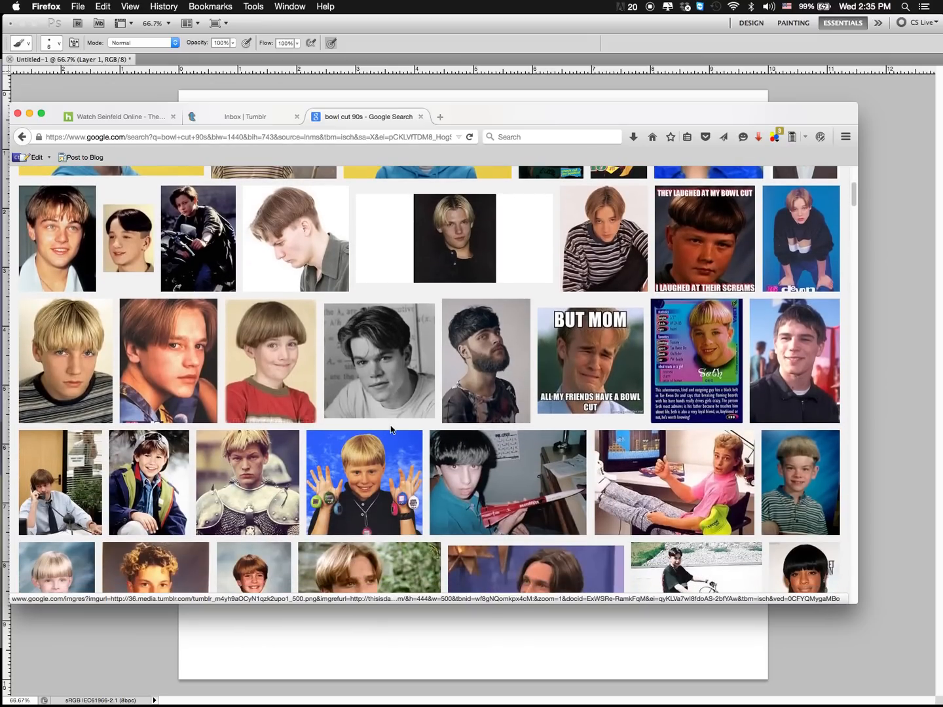
pyautogui.scroll(-3, 406, 443)
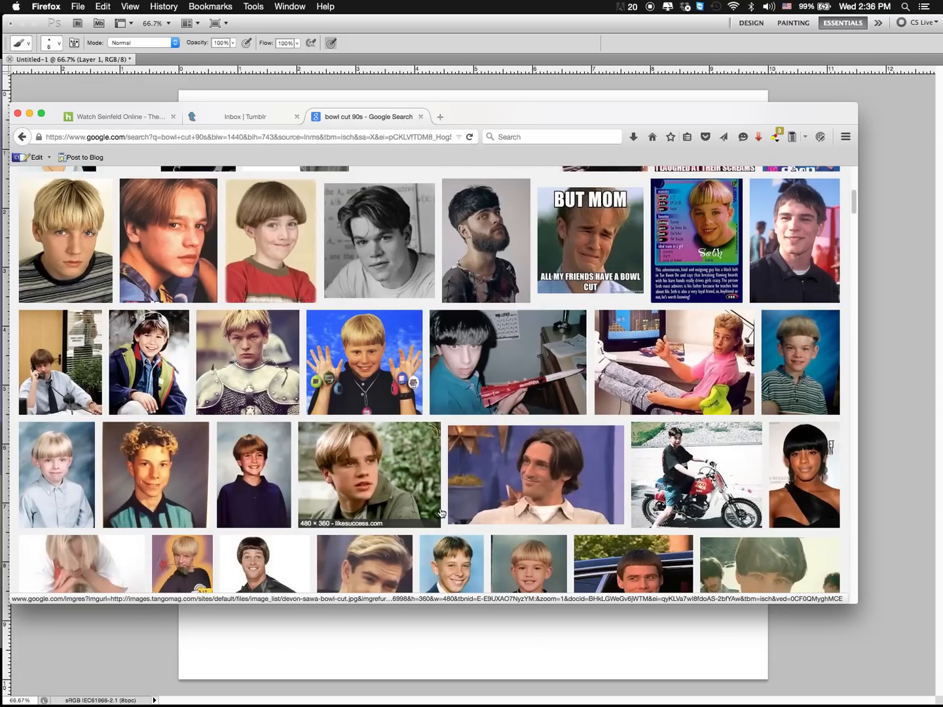
pyautogui.scroll(-3, 441, 512)
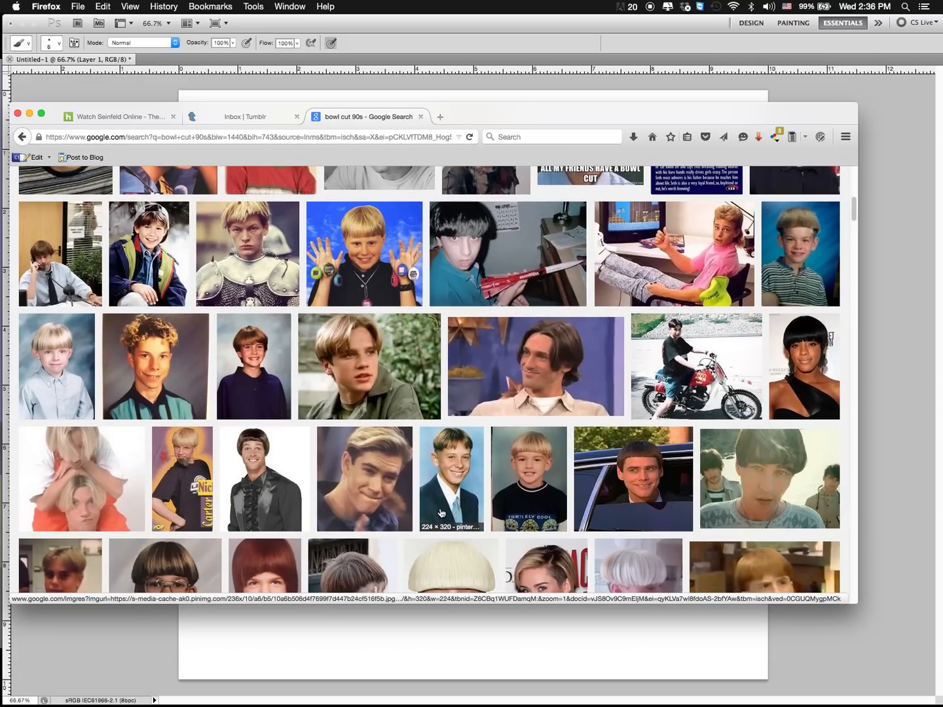
pyautogui.scroll(-6, 441, 512)
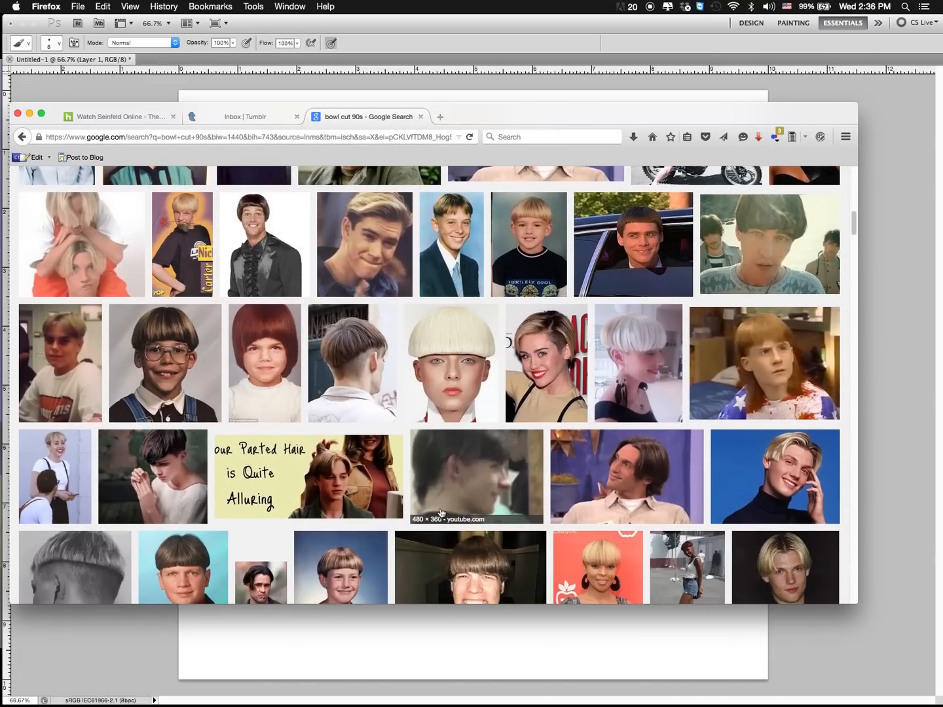
pyautogui.scroll(-4, 441, 512)
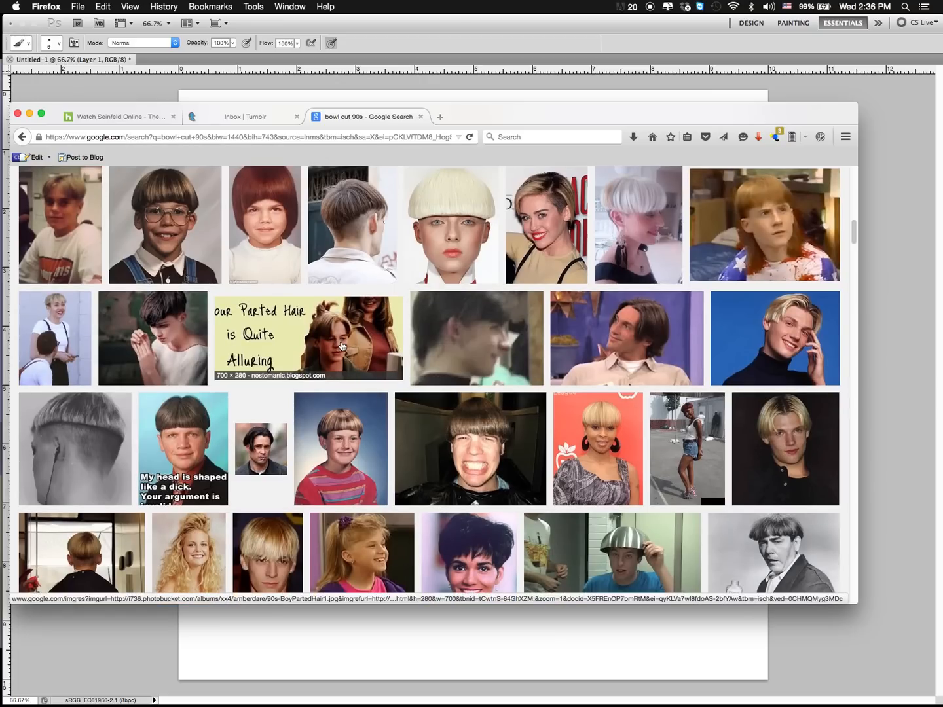
pyautogui.scroll(-4, 473, 483)
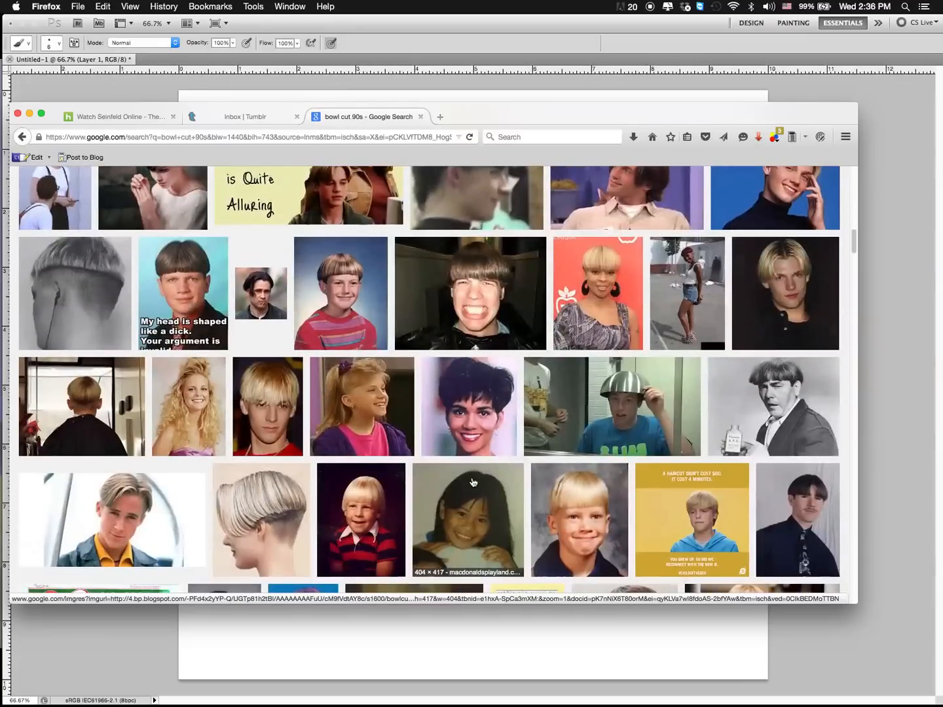
pyautogui.scroll(20, 473, 482)
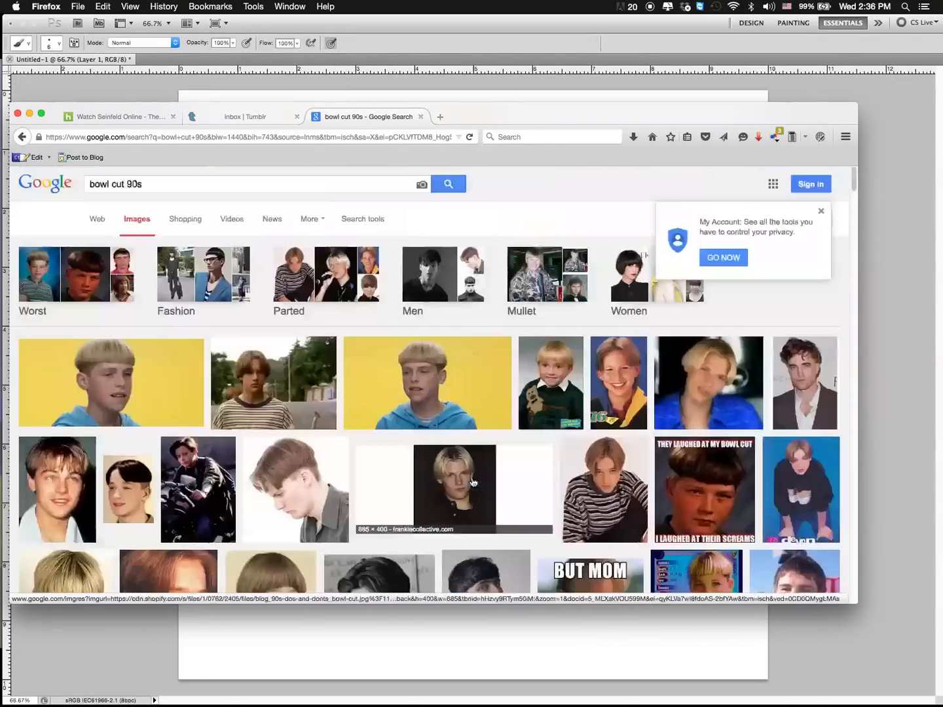
# Step: Replace the search query with "john k animation hair" and show the web results
pyautogui.click(166, 136)
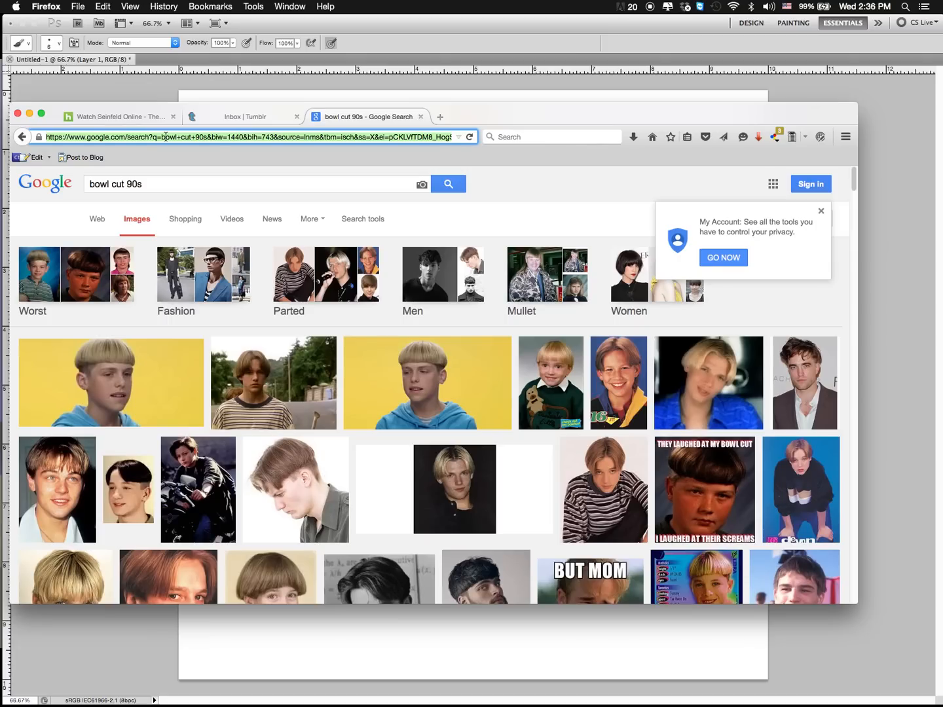
pyautogui.moveTo(144, 184); pyautogui.dragTo(57, 166)
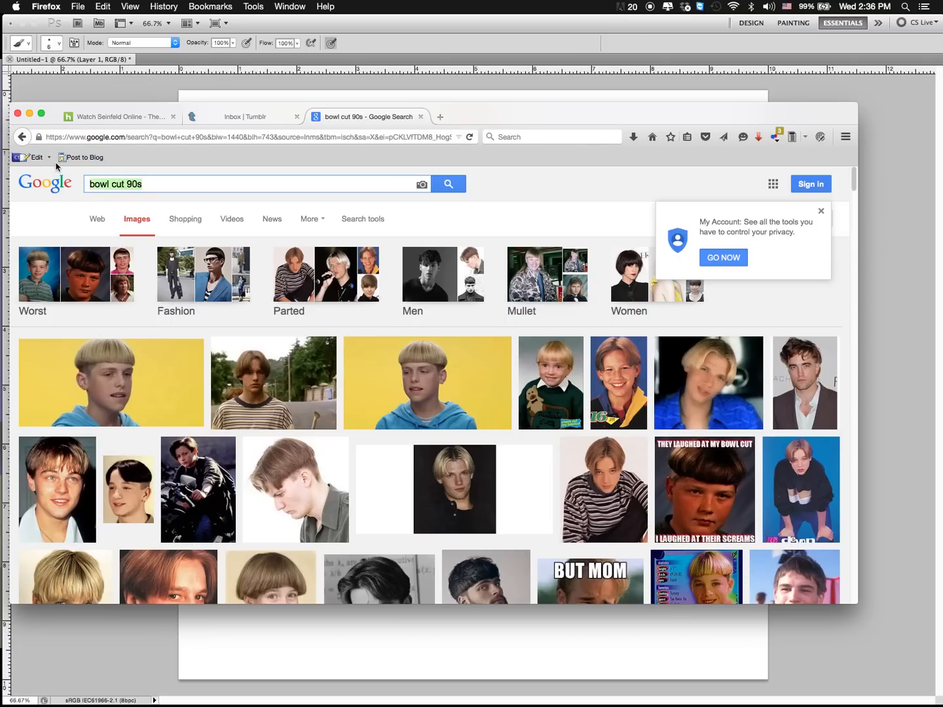
pyautogui.write('jon')
pyautogui.press('BackSpace')
pyautogui.press('BackSpace')
pyautogui.press('BackSpace')
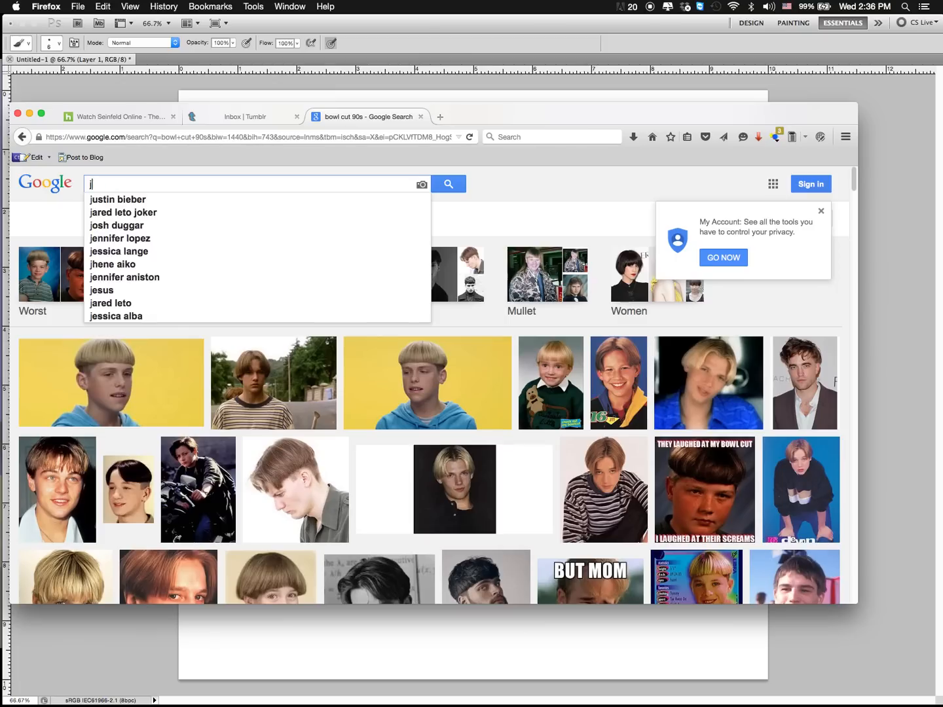
pyautogui.write('john ')
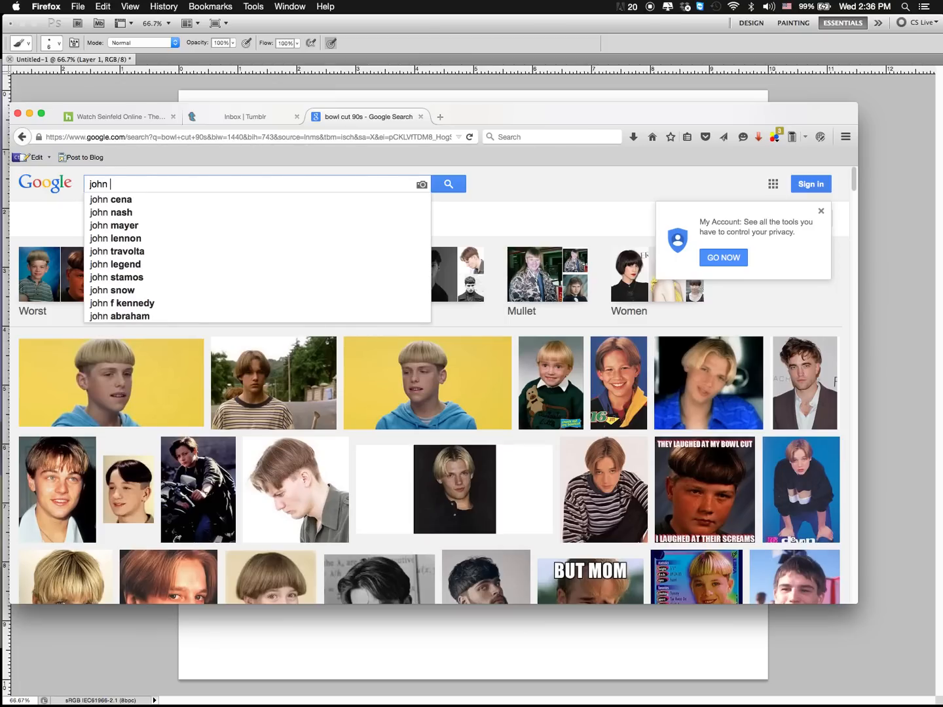
pyautogui.write('k ')
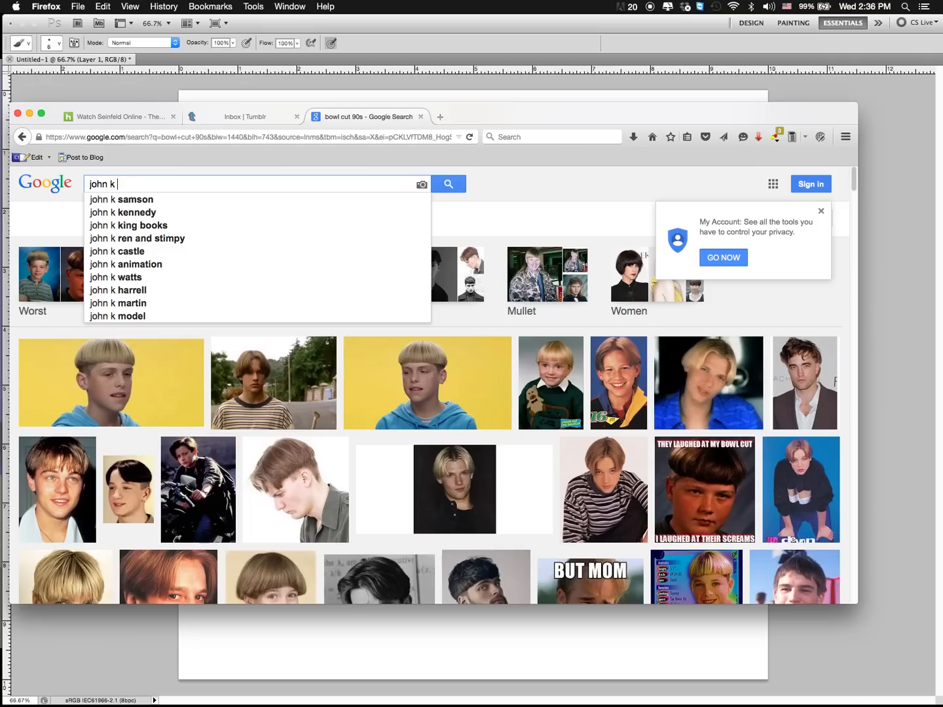
pyautogui.write('animation hair')
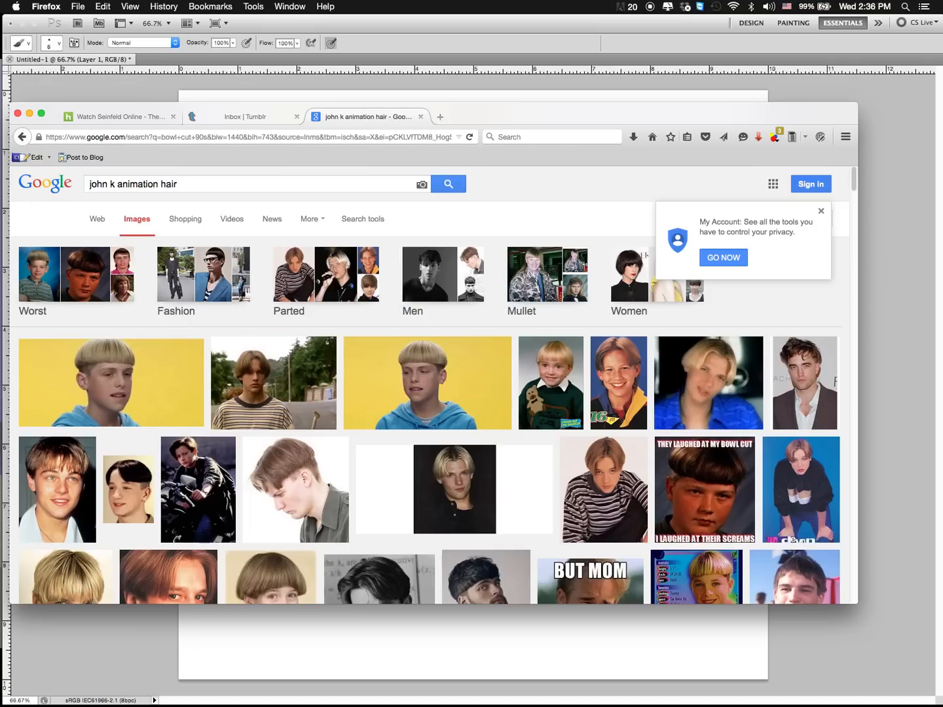
pyautogui.click(97, 220)
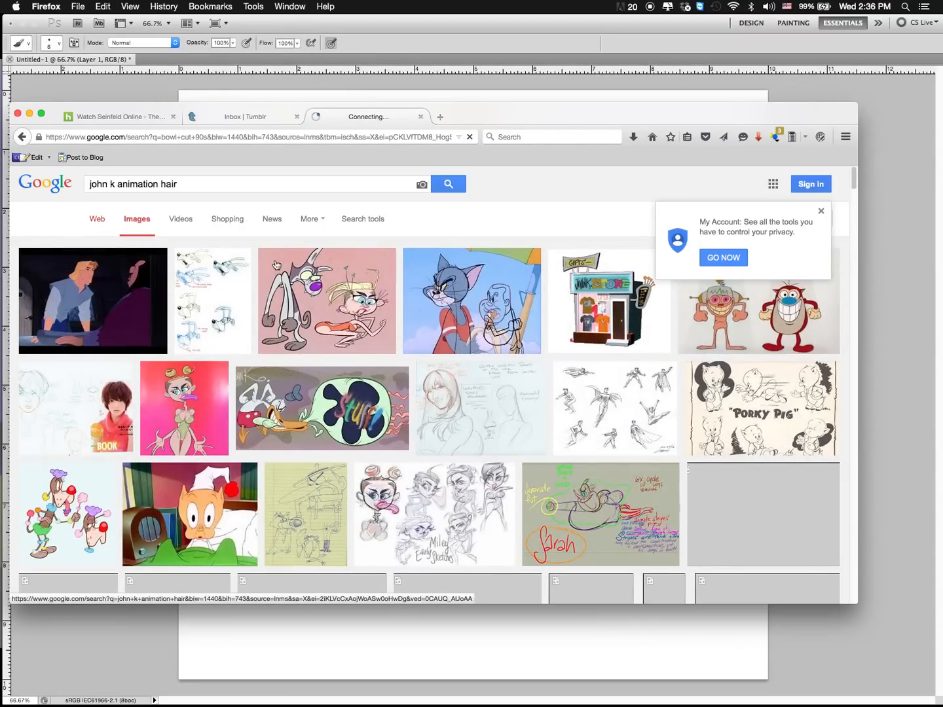
pyautogui.click(97, 221)
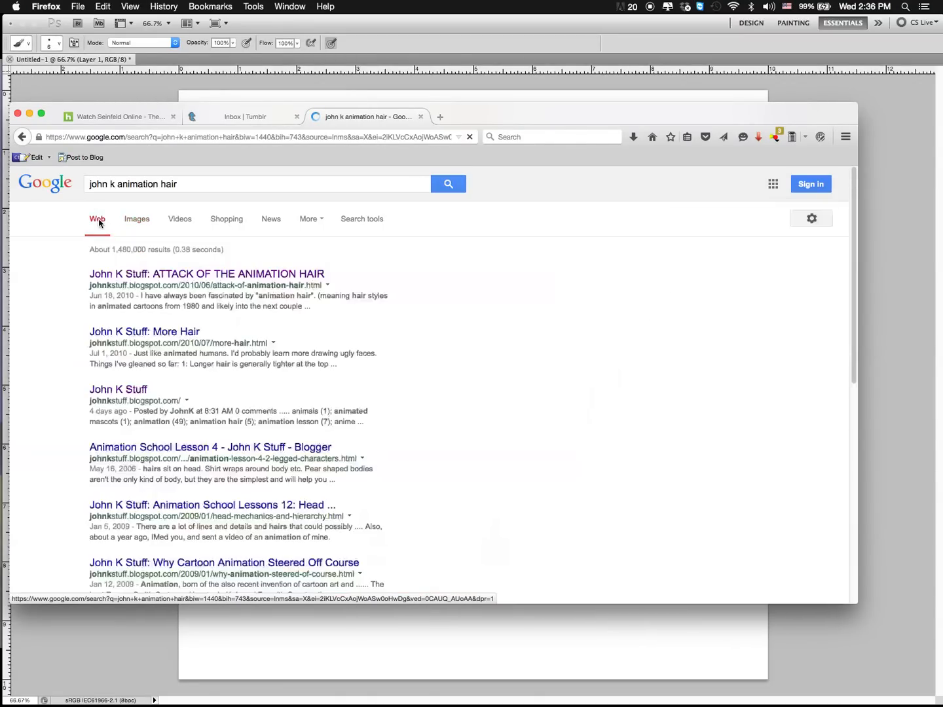
# Step: Open the John K Stuff article "ATTACK OF THE ANIMATION HAIR" and examine its example images of animated hairstyles
pyautogui.click(182, 276)
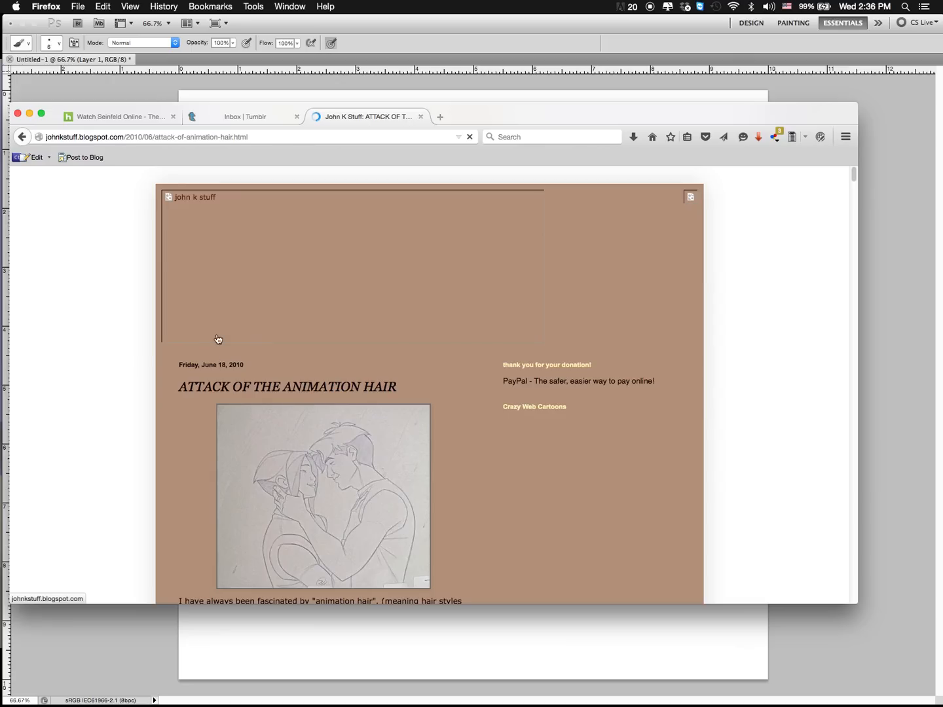
pyautogui.scroll(-2, 455, 398)
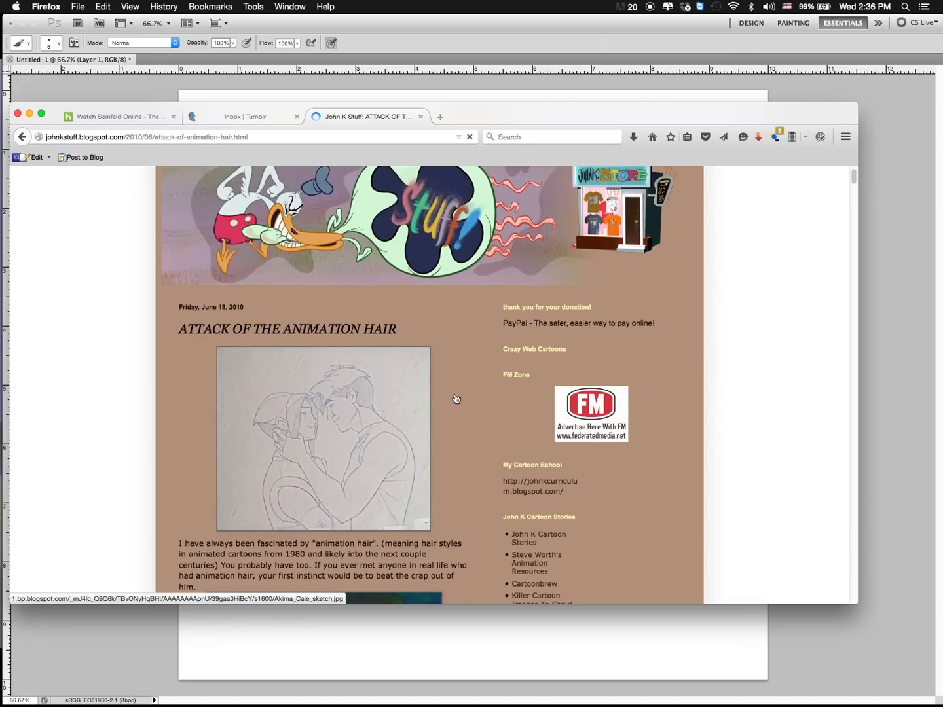
pyautogui.scroll(-4, 456, 399)
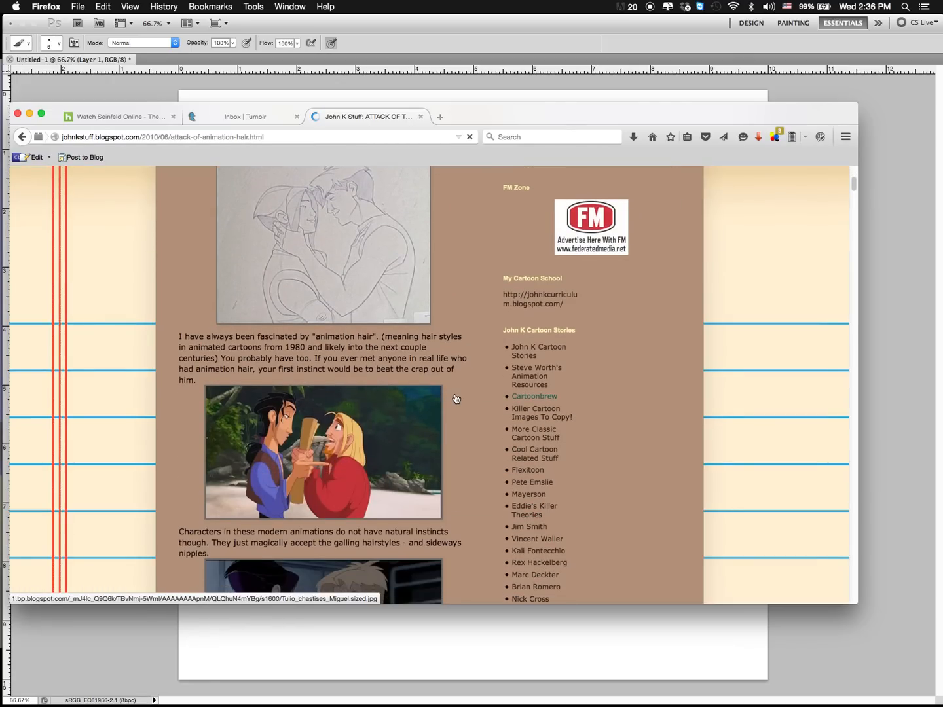
pyautogui.scroll(-1, 456, 399)
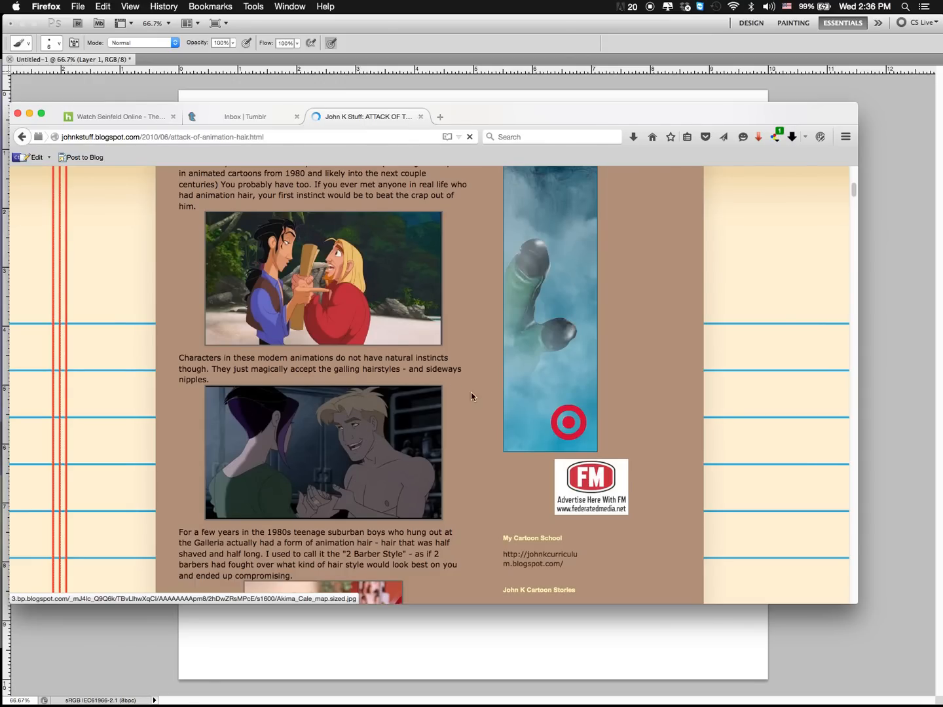
pyautogui.scroll(-3, 467, 404)
pyautogui.scroll(-7, 468, 404)
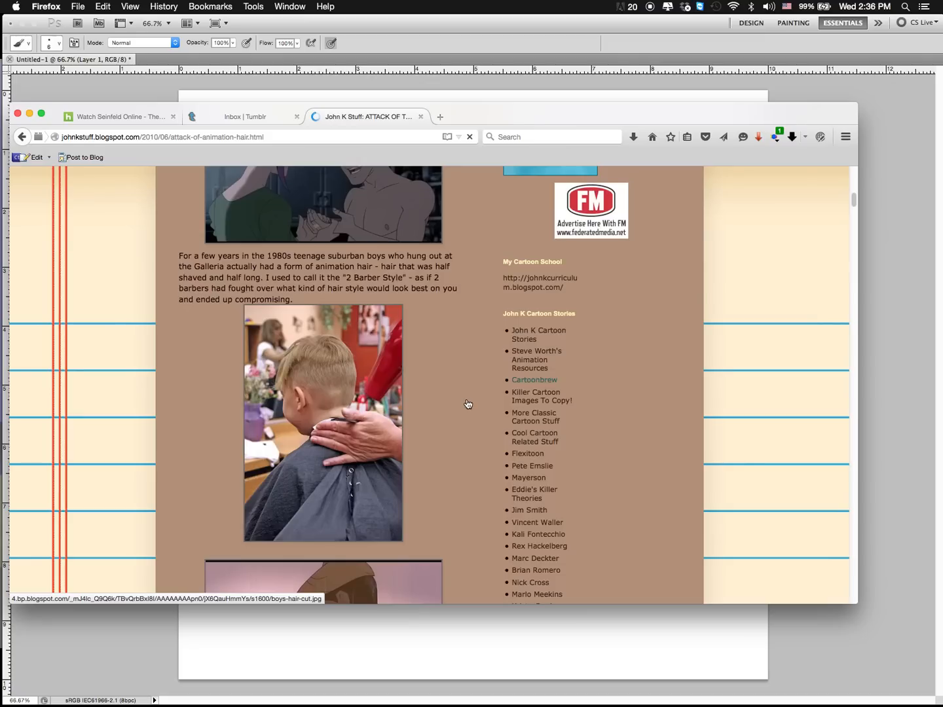
pyautogui.scroll(-5, 467, 403)
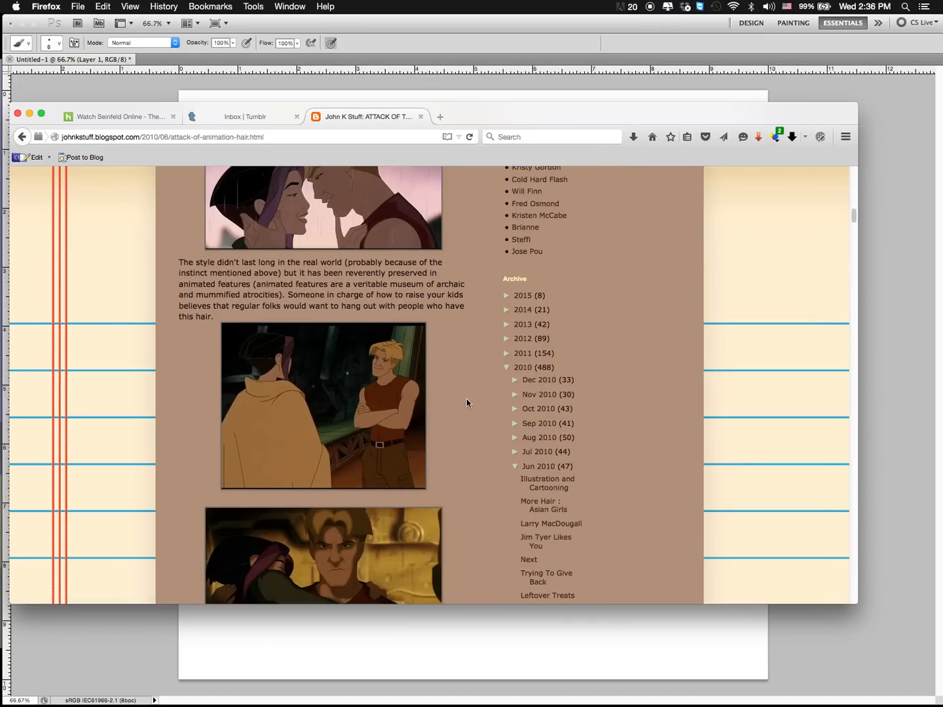
pyautogui.scroll(-8, 468, 404)
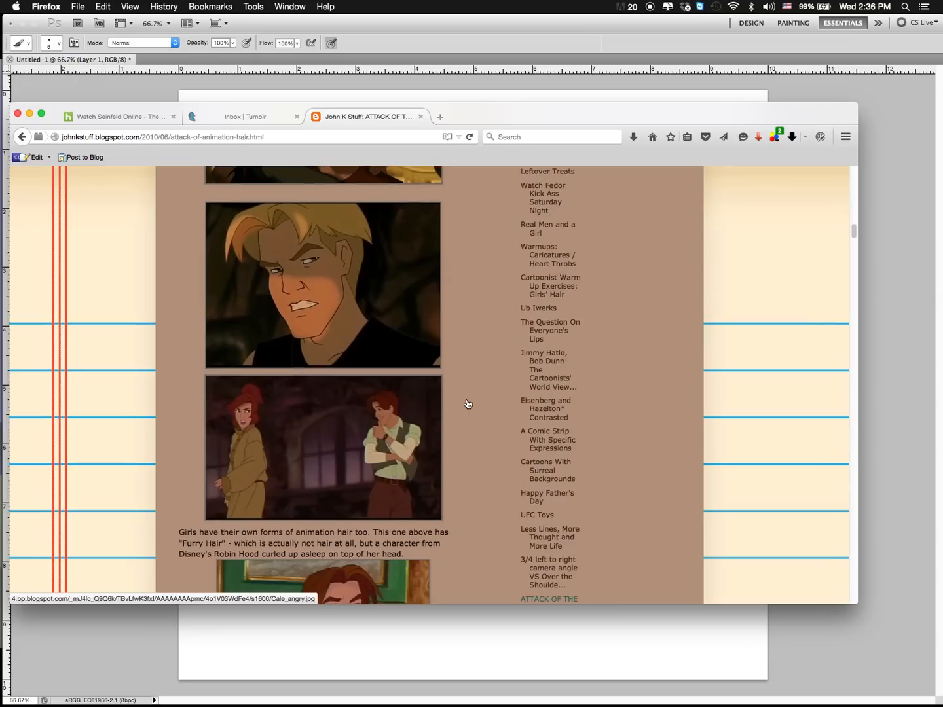
pyautogui.scroll(-5, 468, 404)
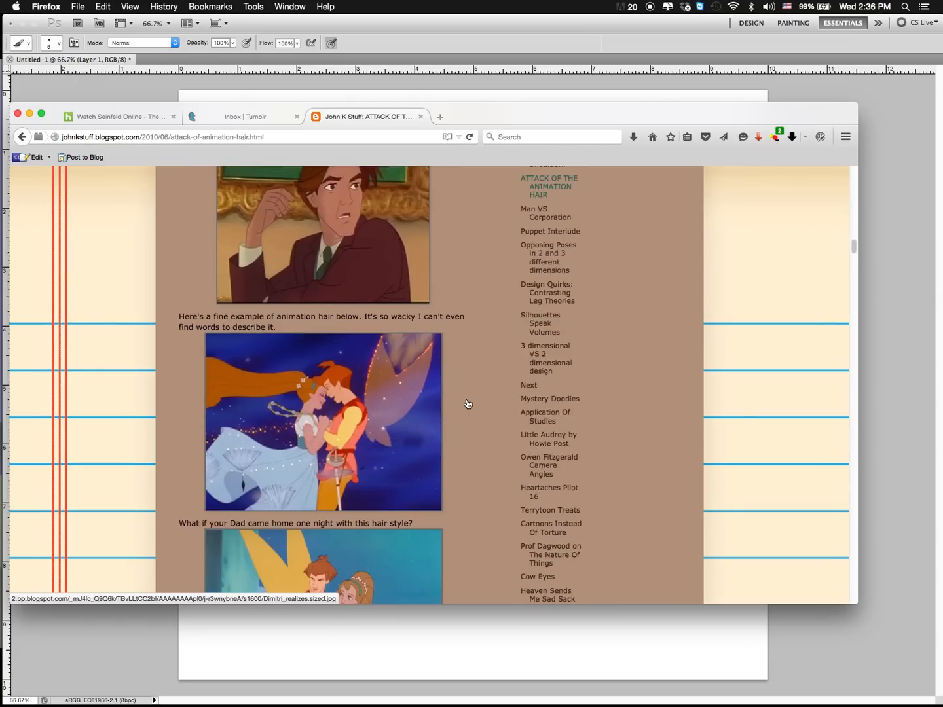
# Step: Look through the rest of the animation hair article's film stills and comments on animated hairstyles
pyautogui.scroll(-6, 467, 404)
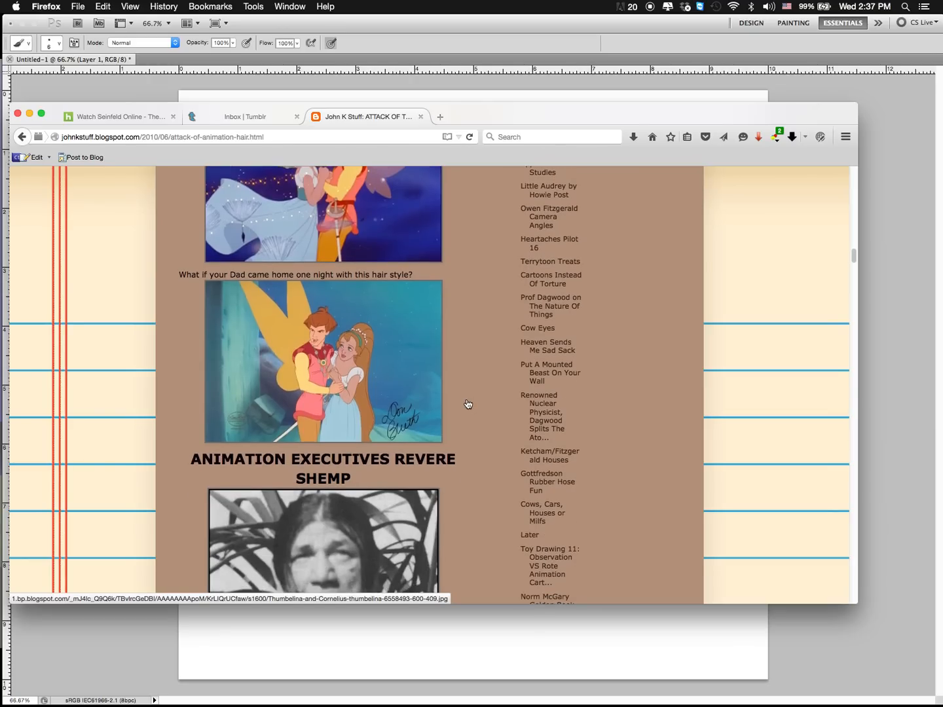
pyautogui.scroll(-10, 468, 404)
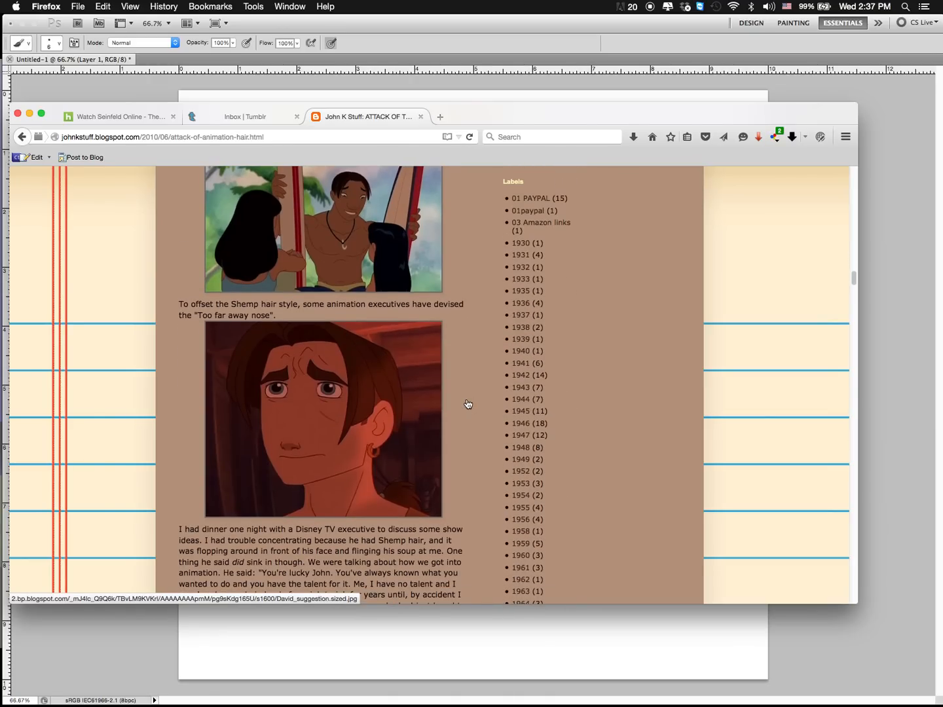
pyautogui.scroll(-8, 468, 404)
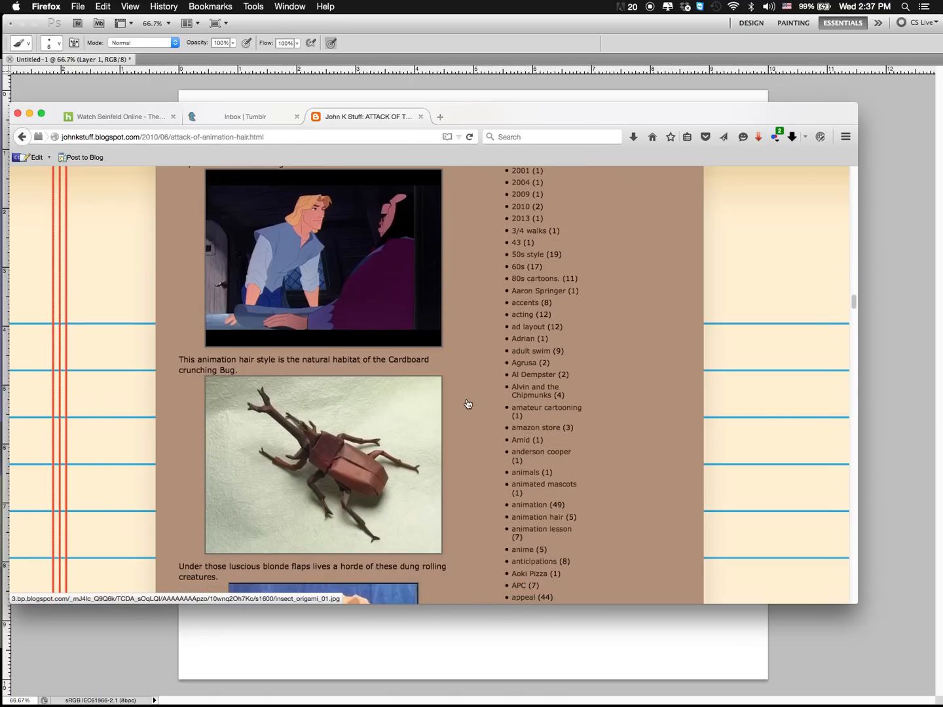
pyautogui.scroll(-10, 467, 403)
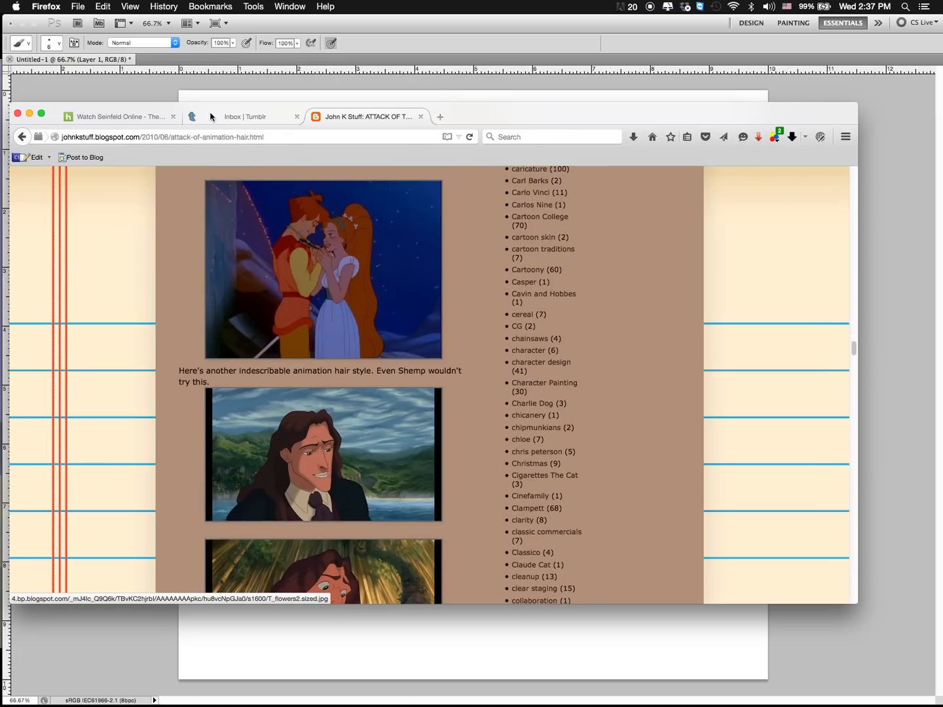
# Step: Load google.com in place of the article, then switch to the head sketch in Photoshop
pyautogui.click(205, 142)
pyautogui.write('google.com/')
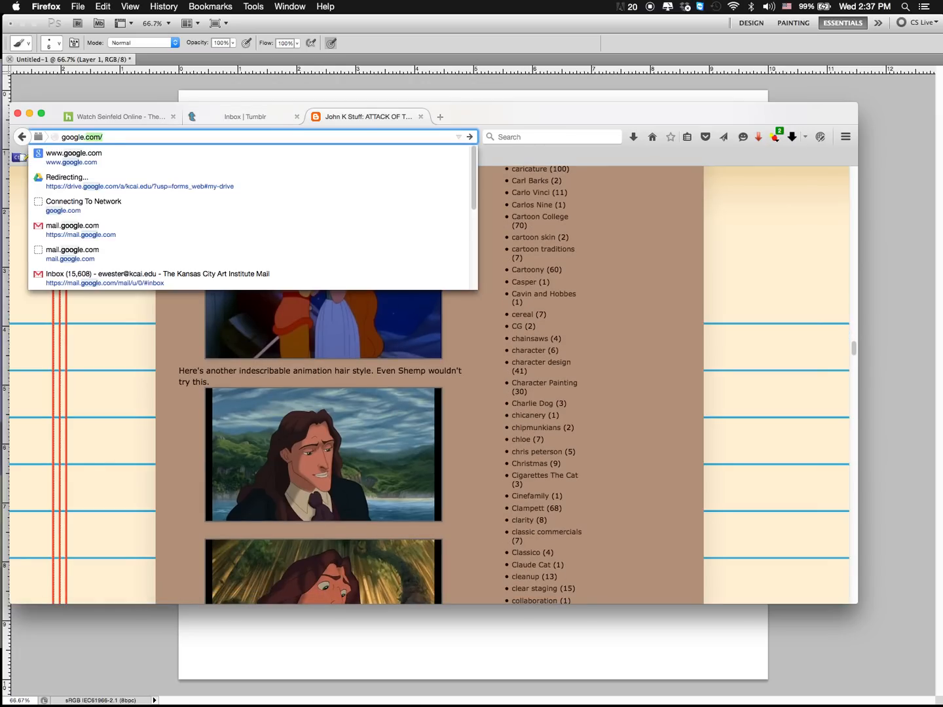
pyautogui.press('Return')
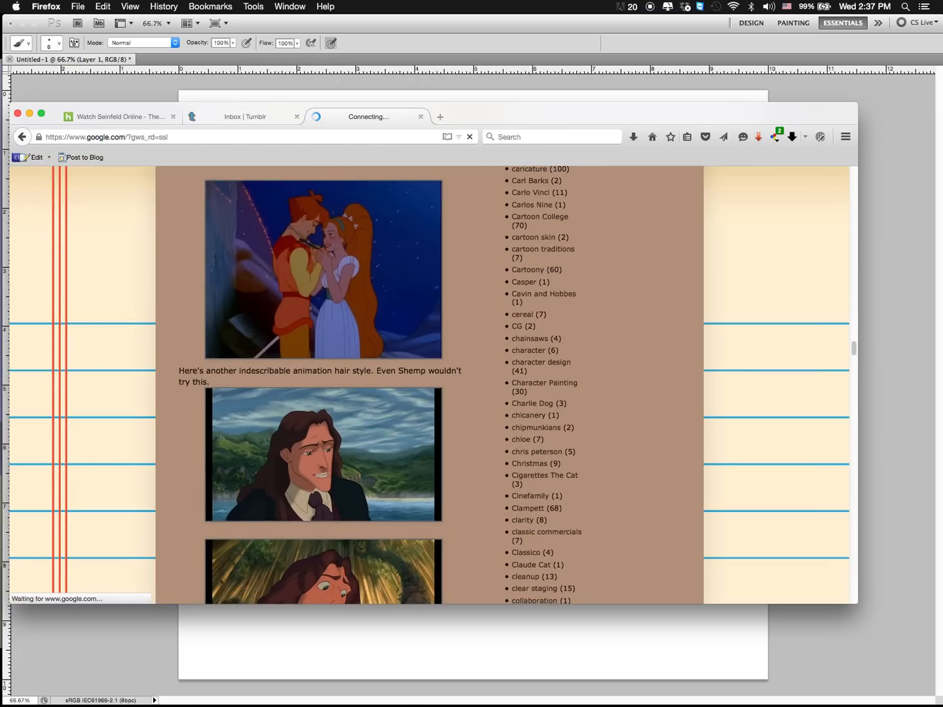
pyautogui.click(432, 613)
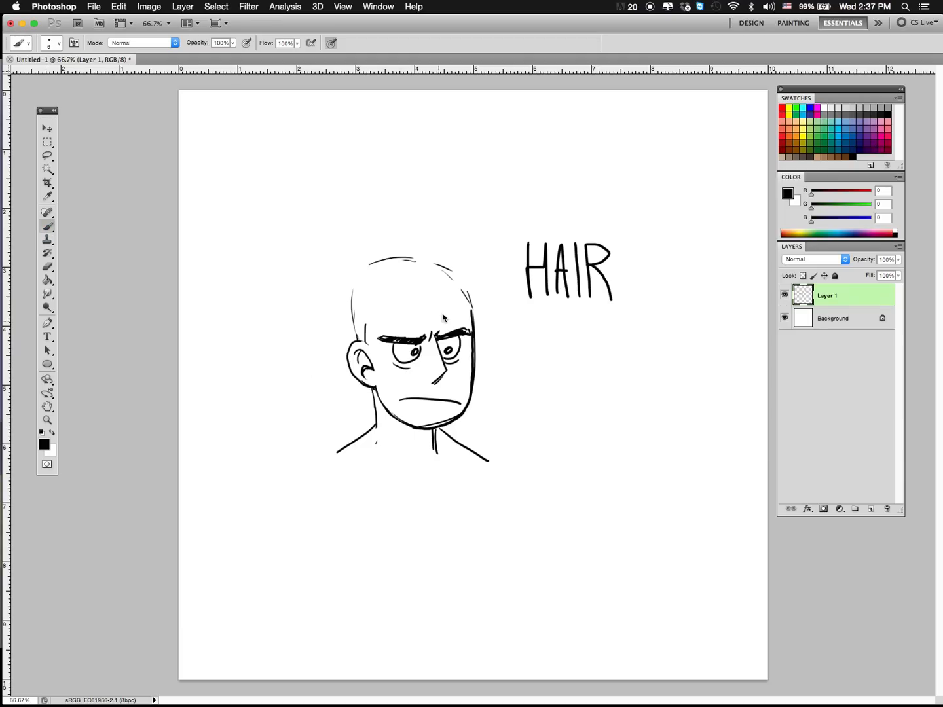
pyautogui.moveTo(372, 310)
pyautogui.mouseDown()
pyautogui.moveTo(370, 318)
pyautogui.moveTo(452, 283)
pyautogui.moveTo(467, 299)
pyautogui.mouseUp()
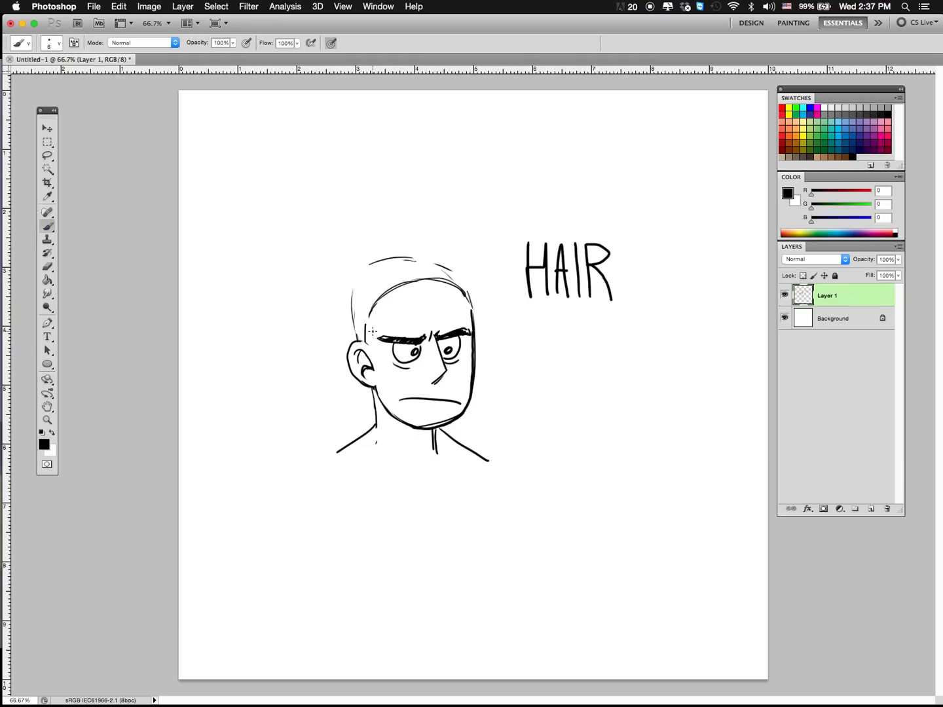
pyautogui.press('super+alt+z')
pyautogui.press('super+alt+z')
# Step: Draw a jagged, parted fringe in black across the forehead of the angry head, with pointed locks on both sides of the parting
pyautogui.moveTo(373, 312)
pyautogui.mouseDown()
pyautogui.moveTo(399, 287)
pyautogui.moveTo(462, 292)
pyautogui.moveTo(450, 259)
pyautogui.moveTo(458, 286)
pyautogui.moveTo(459, 277)
pyautogui.mouseUp()
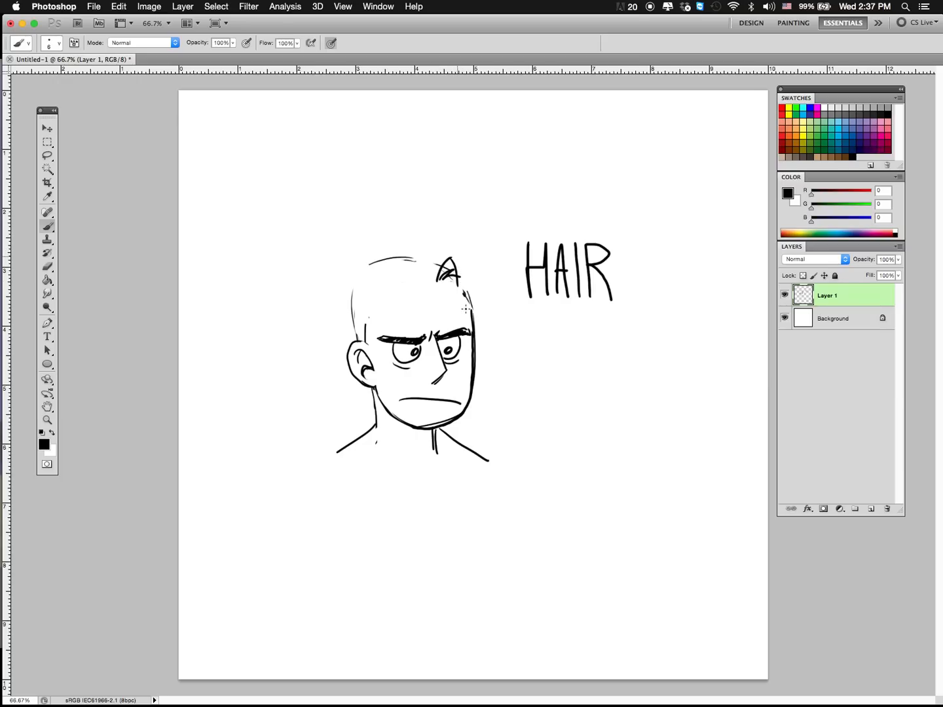
pyautogui.moveTo(455, 263)
pyautogui.mouseDown()
pyautogui.moveTo(463, 319)
pyautogui.moveTo(484, 327)
pyautogui.mouseUp()
pyautogui.moveTo(496, 273)
pyautogui.mouseDown()
pyautogui.moveTo(483, 324)
pyautogui.moveTo(485, 314)
pyautogui.mouseUp()
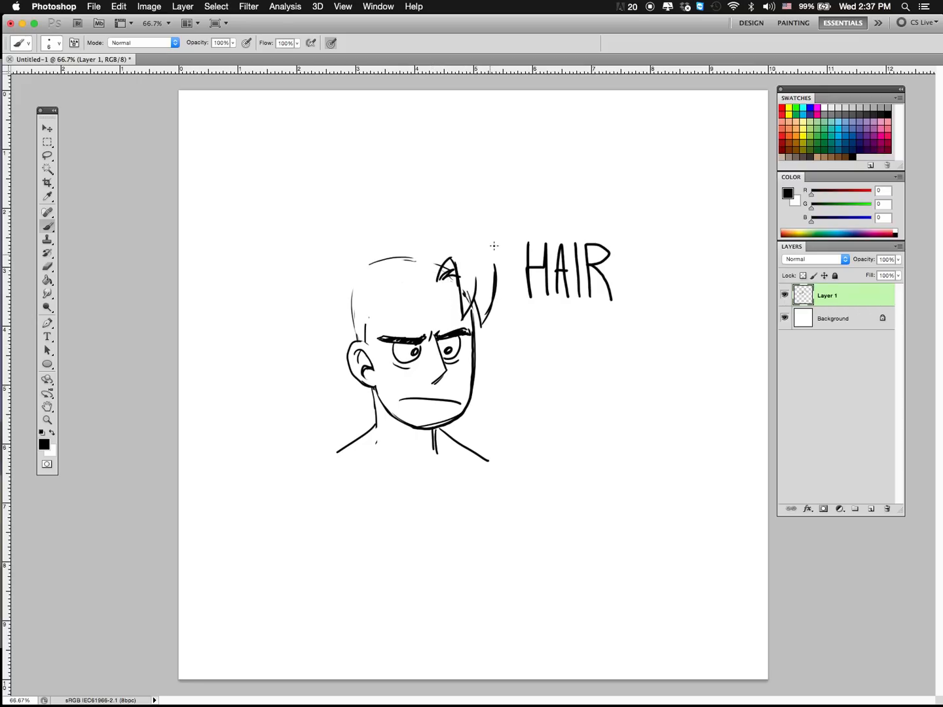
pyautogui.moveTo(456, 265)
pyautogui.mouseDown()
pyautogui.moveTo(466, 312)
pyautogui.moveTo(476, 281)
pyautogui.moveTo(495, 265)
pyautogui.mouseUp()
pyautogui.moveTo(435, 281)
pyautogui.mouseDown()
pyautogui.moveTo(426, 263)
pyautogui.moveTo(434, 281)
pyautogui.mouseUp()
pyautogui.moveTo(425, 275)
pyautogui.mouseDown()
pyautogui.moveTo(422, 325)
pyautogui.moveTo(385, 324)
pyautogui.moveTo(400, 309)
pyautogui.moveTo(389, 326)
pyautogui.moveTo(368, 308)
pyautogui.moveTo(367, 336)
pyautogui.moveTo(399, 320)
pyautogui.moveTo(426, 265)
pyautogui.mouseUp()
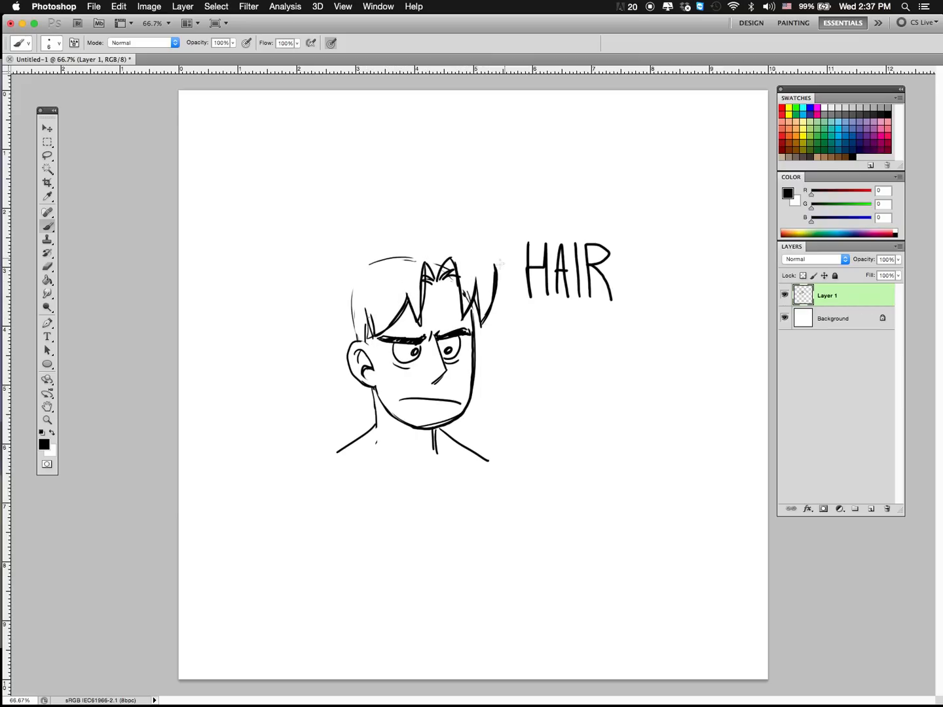
# Step: Darken the fringe's edges and outline the hair mass above it with flat tops and side contours on each side of the parting
pyautogui.moveTo(367, 302); pyautogui.dragTo(371, 335)
pyautogui.moveTo(470, 304)
pyautogui.mouseDown()
pyautogui.moveTo(475, 279)
pyautogui.moveTo(496, 264)
pyautogui.mouseUp()
pyautogui.moveTo(436, 264)
pyautogui.mouseDown()
pyautogui.moveTo(448, 251)
pyautogui.moveTo(500, 244)
pyautogui.mouseUp()
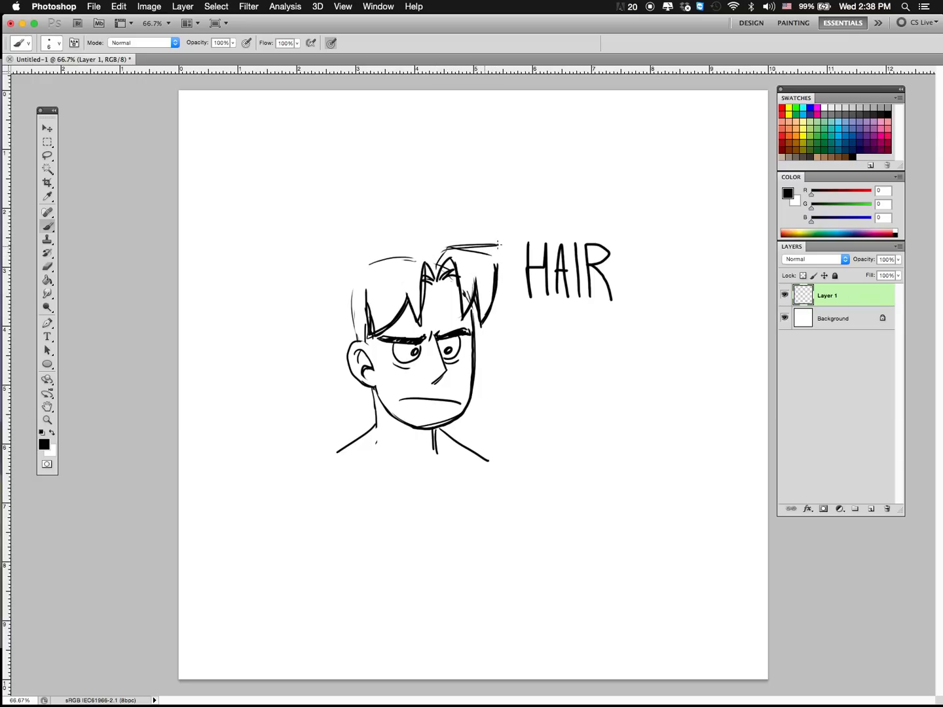
pyautogui.moveTo(486, 321); pyautogui.dragTo(498, 248)
pyautogui.moveTo(425, 253)
pyautogui.mouseDown()
pyautogui.moveTo(367, 259)
pyautogui.moveTo(367, 329)
pyautogui.mouseUp()
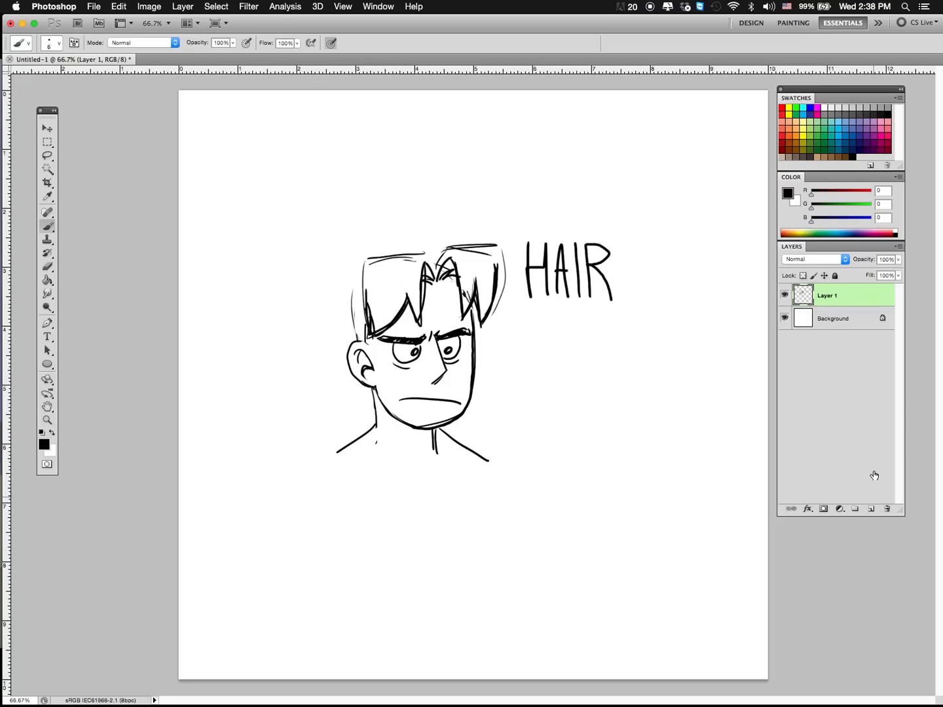
# Step: On a new layer, outline the two main fringe masses as simple closed shapes in magenta
pyautogui.click(818, 110)
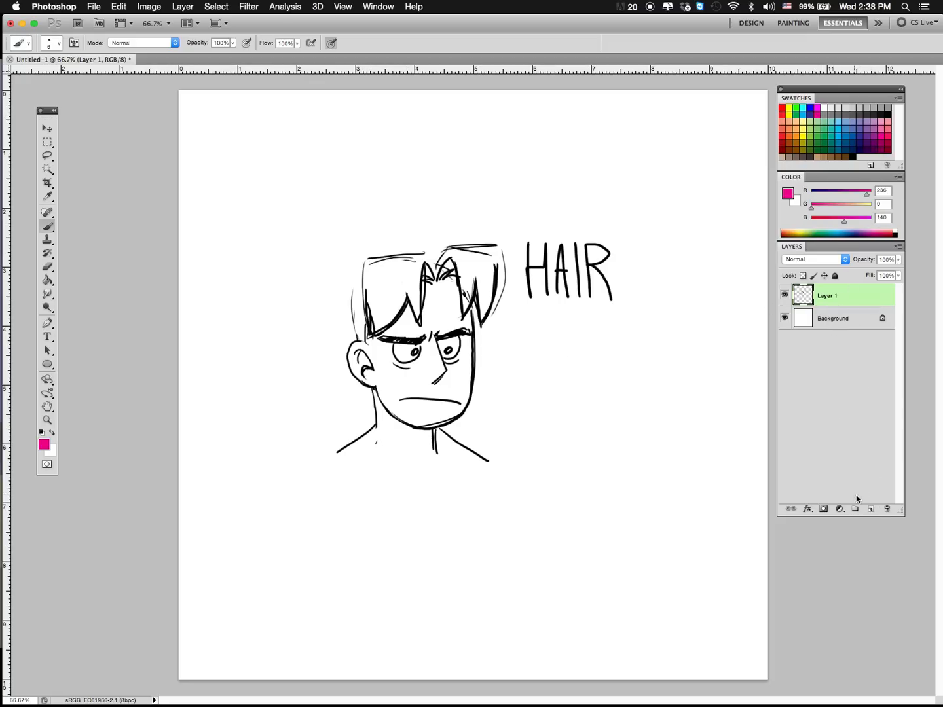
pyautogui.click(869, 511)
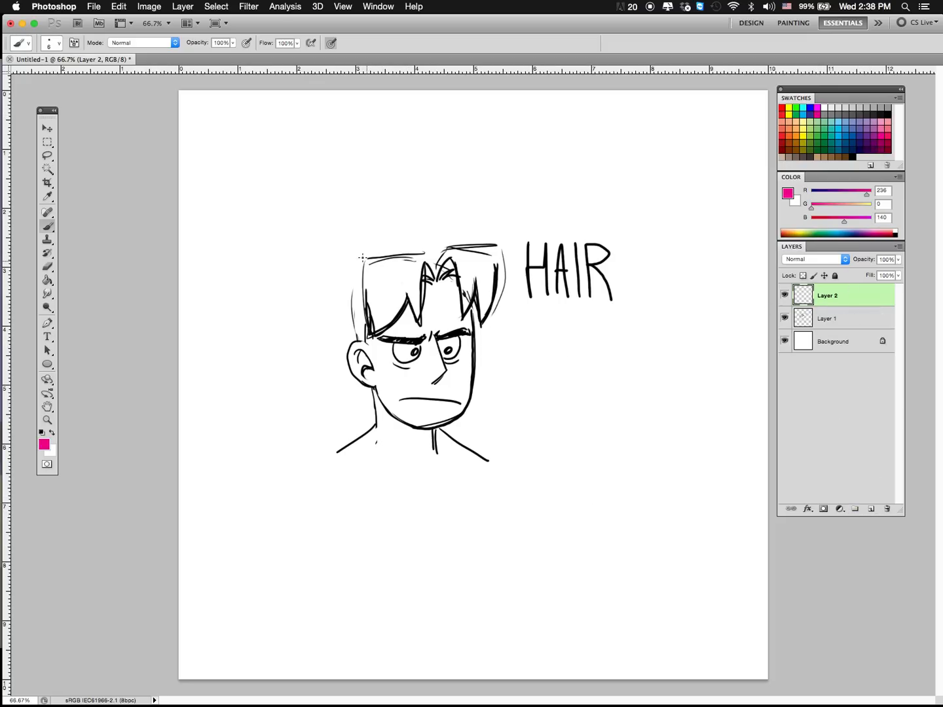
pyautogui.moveTo(369, 256)
pyautogui.mouseDown()
pyautogui.moveTo(433, 254)
pyautogui.moveTo(411, 317)
pyautogui.moveTo(362, 289)
pyautogui.moveTo(363, 256)
pyautogui.mouseUp()
pyautogui.moveTo(444, 262)
pyautogui.mouseDown()
pyautogui.moveTo(482, 328)
pyautogui.moveTo(505, 250)
pyautogui.moveTo(446, 246)
pyautogui.moveTo(438, 279)
pyautogui.mouseUp()
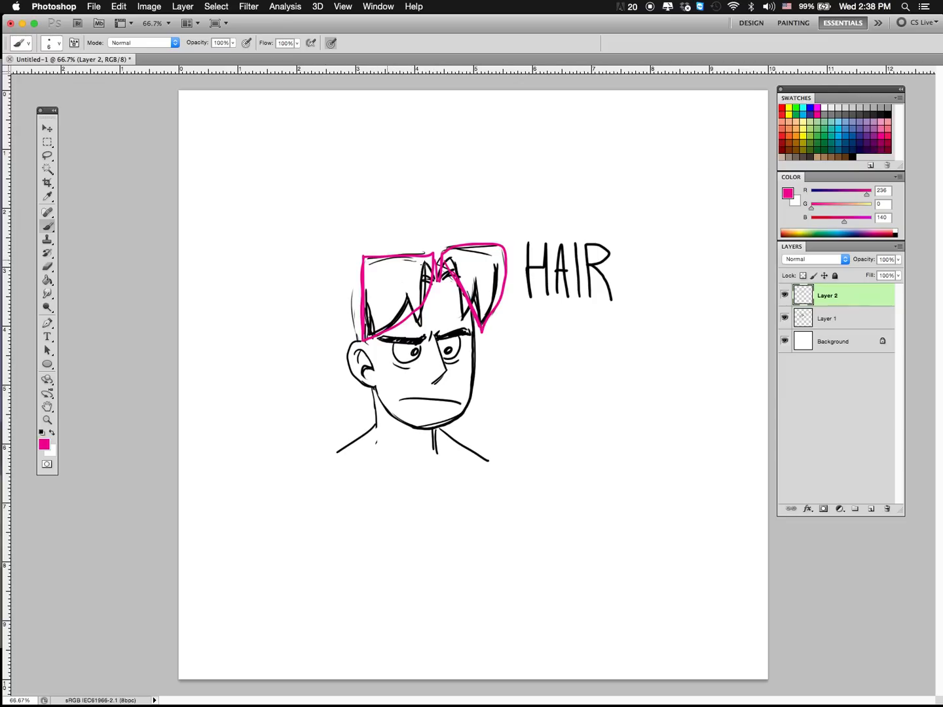
# Step: Sketch the rounded back of the hair, the crown bump, spiky tufts behind the head and a curled cowlick in magenta
pyautogui.moveTo(369, 250); pyautogui.dragTo(419, 262)
pyautogui.moveTo(361, 249)
pyautogui.mouseDown()
pyautogui.moveTo(337, 271)
pyautogui.moveTo(338, 320)
pyautogui.mouseUp()
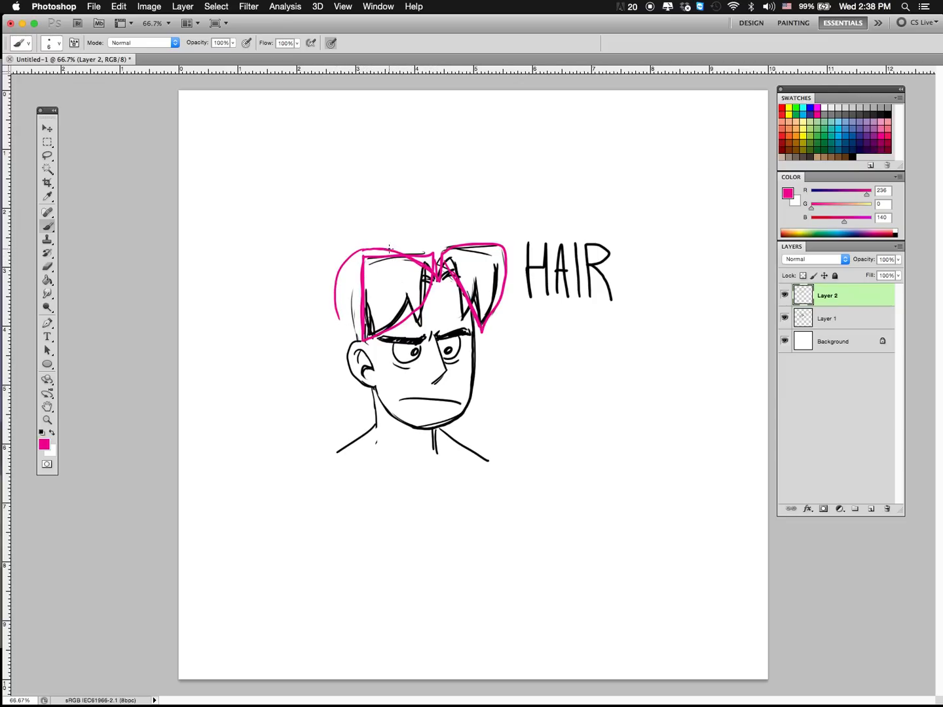
pyautogui.moveTo(396, 244)
pyautogui.mouseDown()
pyautogui.moveTo(448, 249)
pyautogui.moveTo(393, 246)
pyautogui.moveTo(474, 288)
pyautogui.mouseUp()
pyautogui.moveTo(330, 301)
pyautogui.mouseDown()
pyautogui.moveTo(315, 280)
pyautogui.moveTo(302, 308)
pyautogui.moveTo(311, 339)
pyautogui.moveTo(361, 341)
pyautogui.mouseUp()
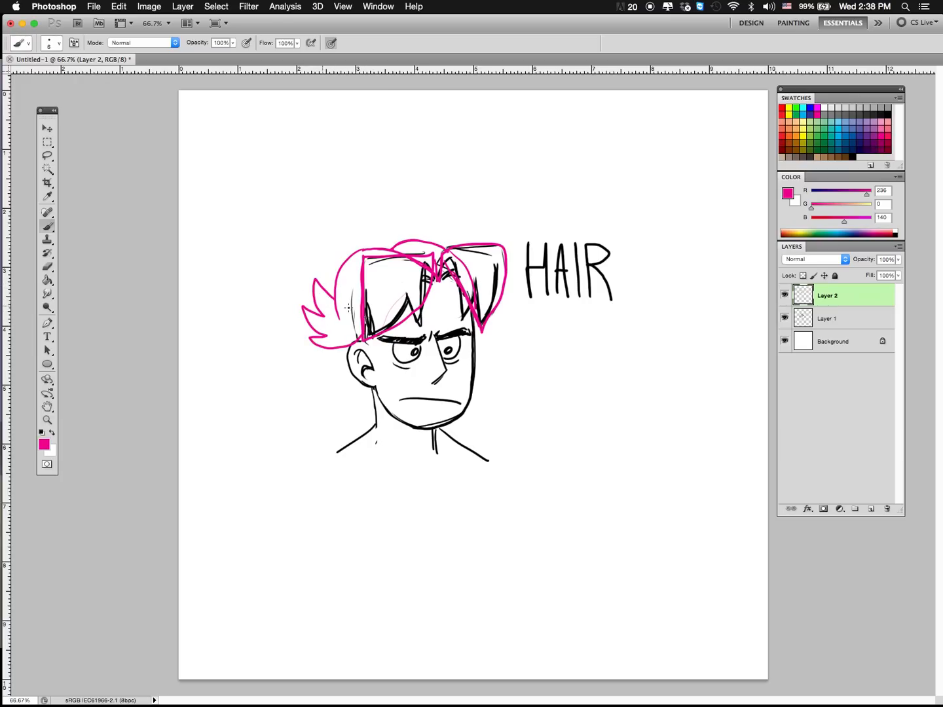
pyautogui.moveTo(335, 337)
pyautogui.mouseDown()
pyautogui.moveTo(320, 337)
pyautogui.moveTo(306, 306)
pyautogui.mouseUp()
pyautogui.moveTo(377, 248)
pyautogui.mouseDown()
pyautogui.moveTo(388, 211)
pyautogui.moveTo(373, 245)
pyautogui.moveTo(389, 249)
pyautogui.mouseUp()
pyautogui.moveTo(372, 247)
pyautogui.mouseDown()
pyautogui.moveTo(330, 301)
pyautogui.moveTo(345, 273)
pyautogui.moveTo(410, 232)
pyautogui.moveTo(450, 243)
pyautogui.moveTo(408, 230)
pyautogui.moveTo(403, 243)
pyautogui.moveTo(363, 254)
pyautogui.moveTo(358, 338)
pyautogui.mouseUp()
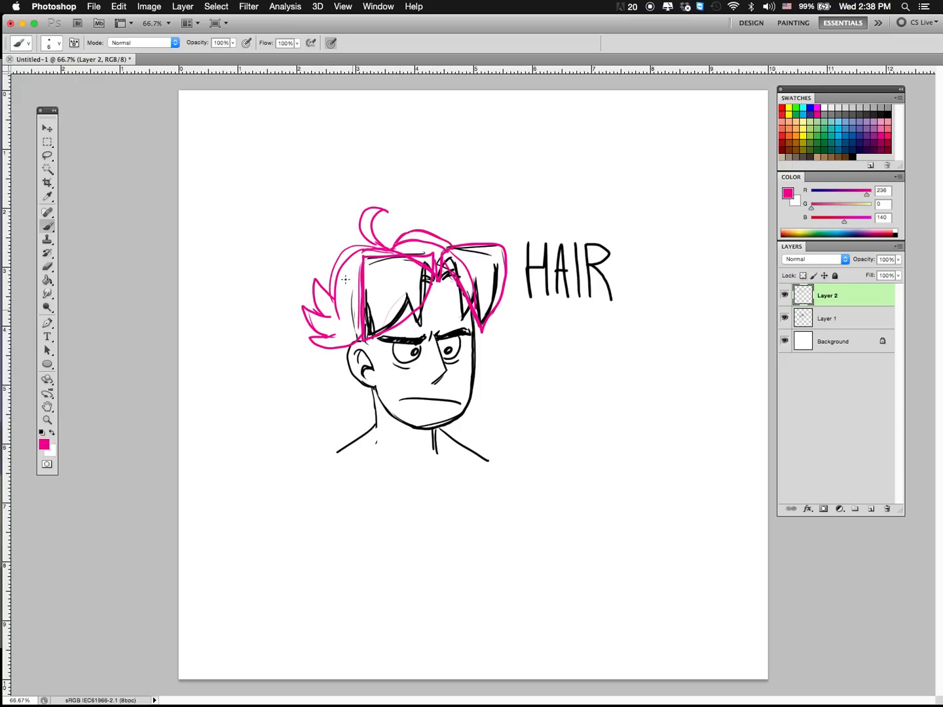
# Step: Reinforce the magenta contours of the back hair, fringe and crown, and add zigzag hair down the nape behind the ear
pyautogui.moveTo(345, 254)
pyautogui.mouseDown()
pyautogui.moveTo(347, 325)
pyautogui.moveTo(359, 342)
pyautogui.mouseUp()
pyautogui.moveTo(382, 247); pyautogui.dragTo(329, 282)
pyautogui.moveTo(420, 304); pyautogui.dragTo(374, 335)
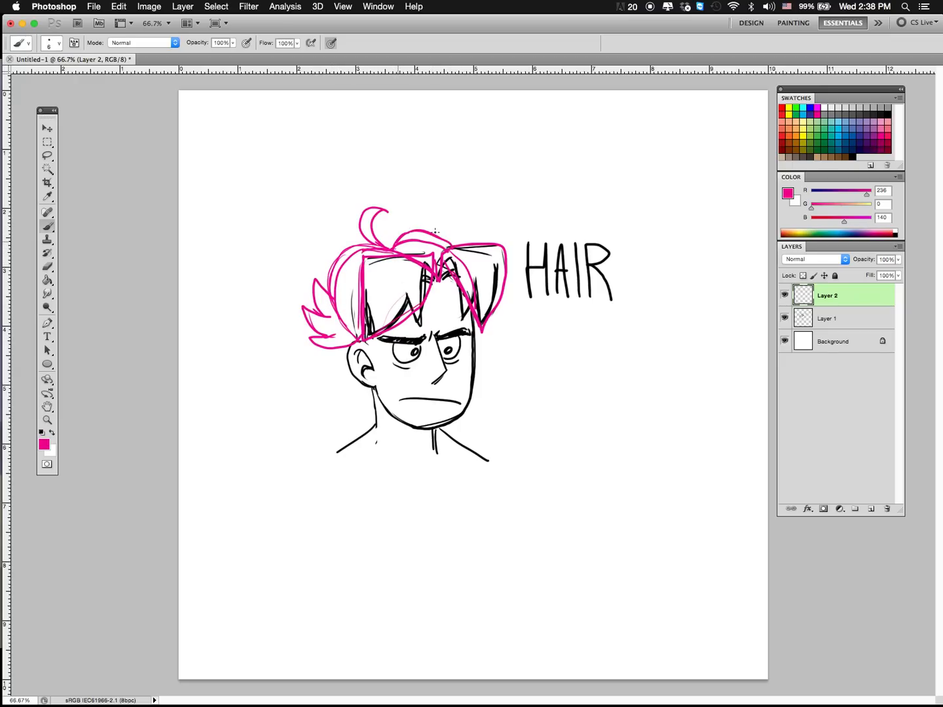
pyautogui.moveTo(430, 232); pyautogui.dragTo(474, 273)
pyautogui.moveTo(339, 358); pyautogui.dragTo(371, 398)
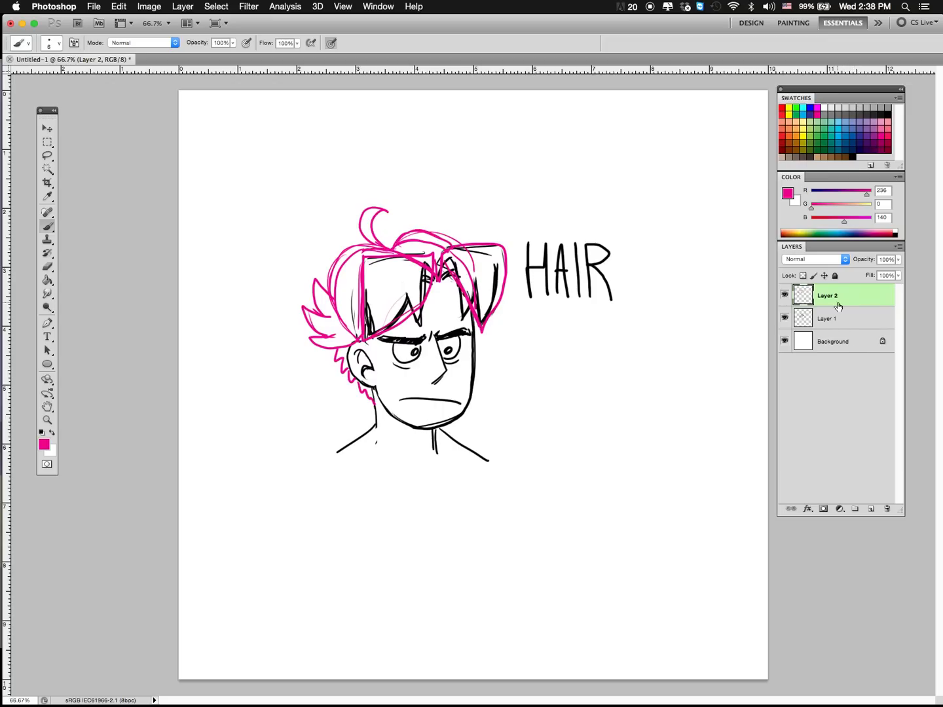
# Step: On a new layer, trace the fringe locks, back hair and rear spikes in dark blue over the magenta shapes
pyautogui.click(852, 135)
pyautogui.click(871, 509)
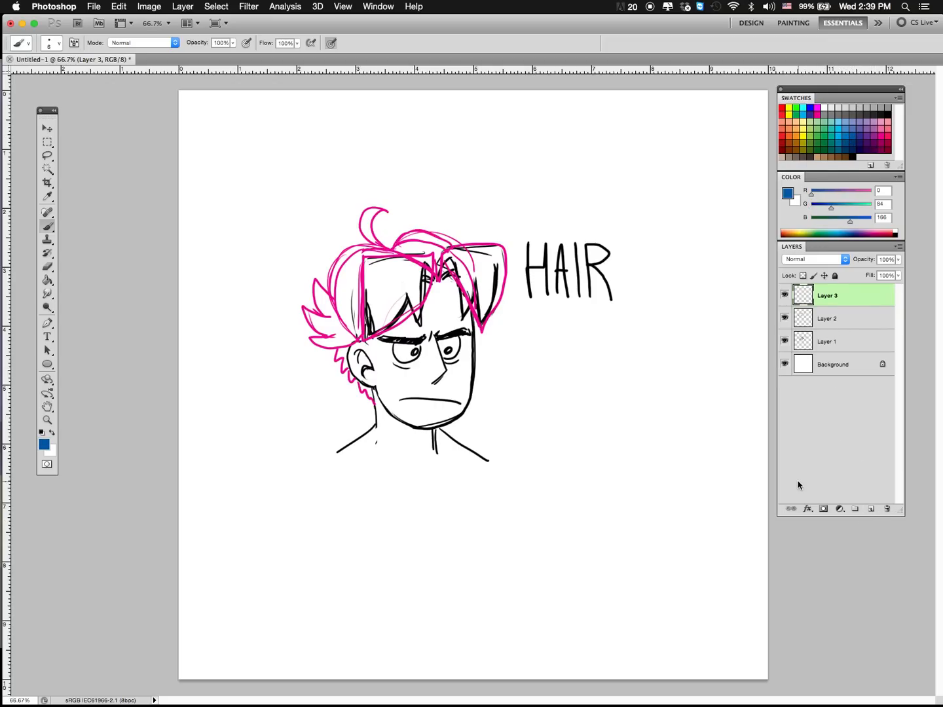
pyautogui.moveTo(426, 260)
pyautogui.mouseDown()
pyautogui.moveTo(436, 277)
pyautogui.moveTo(417, 329)
pyautogui.moveTo(370, 343)
pyautogui.moveTo(362, 296)
pyautogui.moveTo(359, 330)
pyautogui.moveTo(360, 268)
pyautogui.moveTo(413, 257)
pyautogui.moveTo(436, 282)
pyautogui.moveTo(455, 262)
pyautogui.moveTo(463, 318)
pyautogui.mouseUp()
pyautogui.moveTo(463, 318)
pyautogui.mouseDown()
pyautogui.moveTo(478, 276)
pyautogui.moveTo(482, 324)
pyautogui.moveTo(504, 248)
pyautogui.moveTo(462, 243)
pyautogui.mouseUp()
pyautogui.moveTo(396, 245)
pyautogui.mouseDown()
pyautogui.moveTo(345, 245)
pyautogui.moveTo(331, 309)
pyautogui.mouseUp()
pyautogui.moveTo(362, 265)
pyautogui.mouseDown()
pyautogui.moveTo(350, 319)
pyautogui.moveTo(365, 291)
pyautogui.moveTo(324, 333)
pyautogui.moveTo(347, 353)
pyautogui.moveTo(364, 337)
pyautogui.mouseUp()
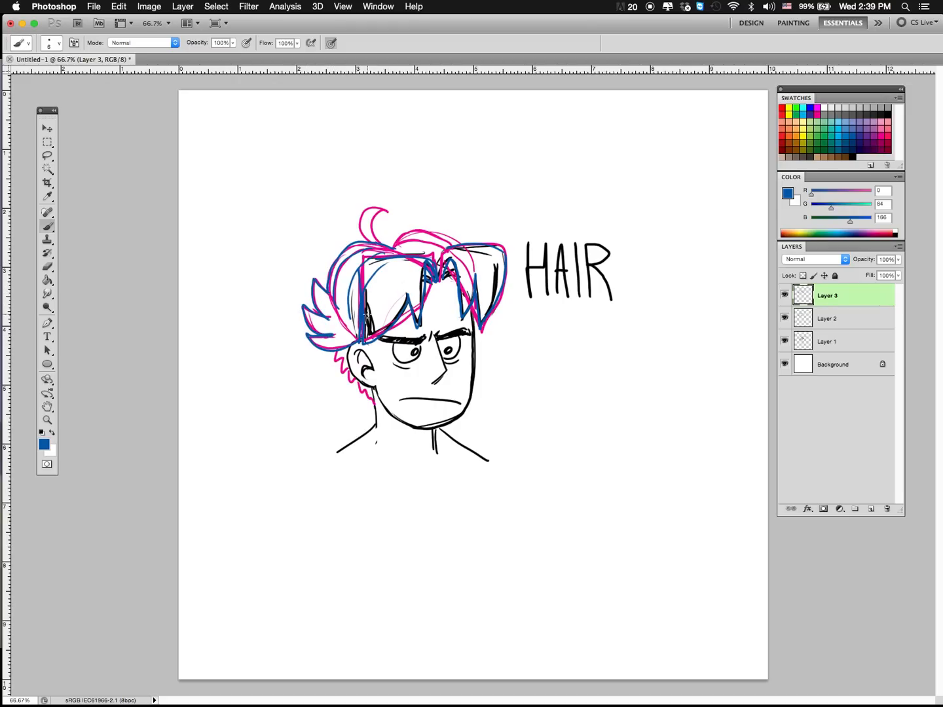
# Step: Trace the crown bump and curled cowlick in blue, and add a small sideburn in front of the ear
pyautogui.moveTo(409, 227); pyautogui.dragTo(461, 254)
pyautogui.moveTo(392, 247)
pyautogui.mouseDown()
pyautogui.moveTo(373, 230)
pyautogui.moveTo(393, 204)
pyautogui.moveTo(383, 234)
pyautogui.moveTo(359, 216)
pyautogui.moveTo(392, 208)
pyautogui.mouseUp()
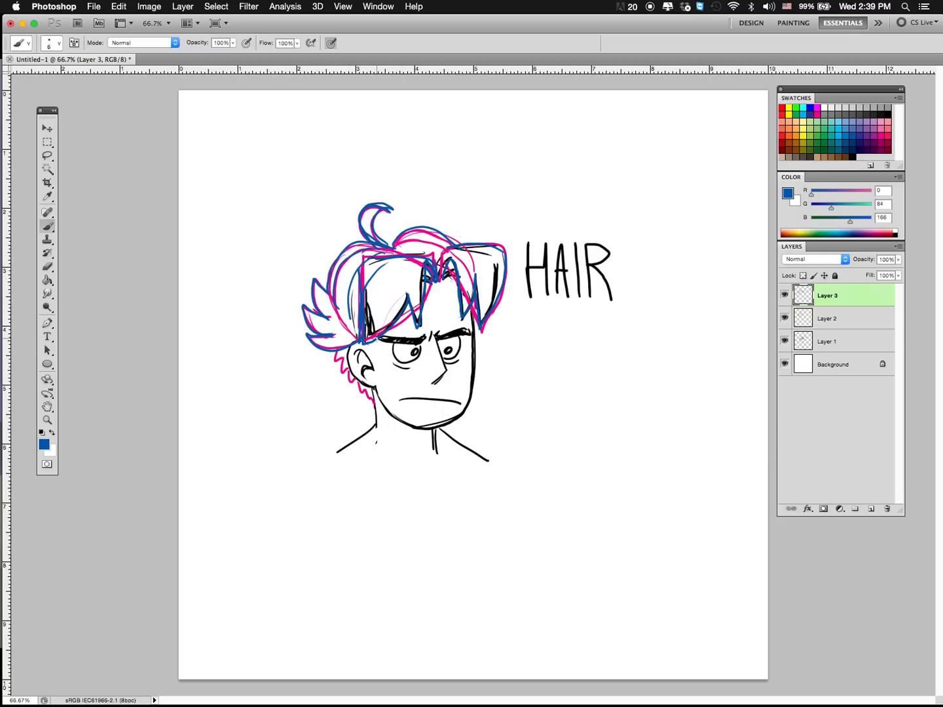
pyautogui.moveTo(377, 338)
pyautogui.mouseDown()
pyautogui.moveTo(381, 364)
pyautogui.moveTo(374, 362)
pyautogui.mouseUp()
# Step: Hide Layers 1, 2 and 3, checking the blue hair drawing on its own first
pyautogui.moveTo(785, 340); pyautogui.dragTo(785, 318)
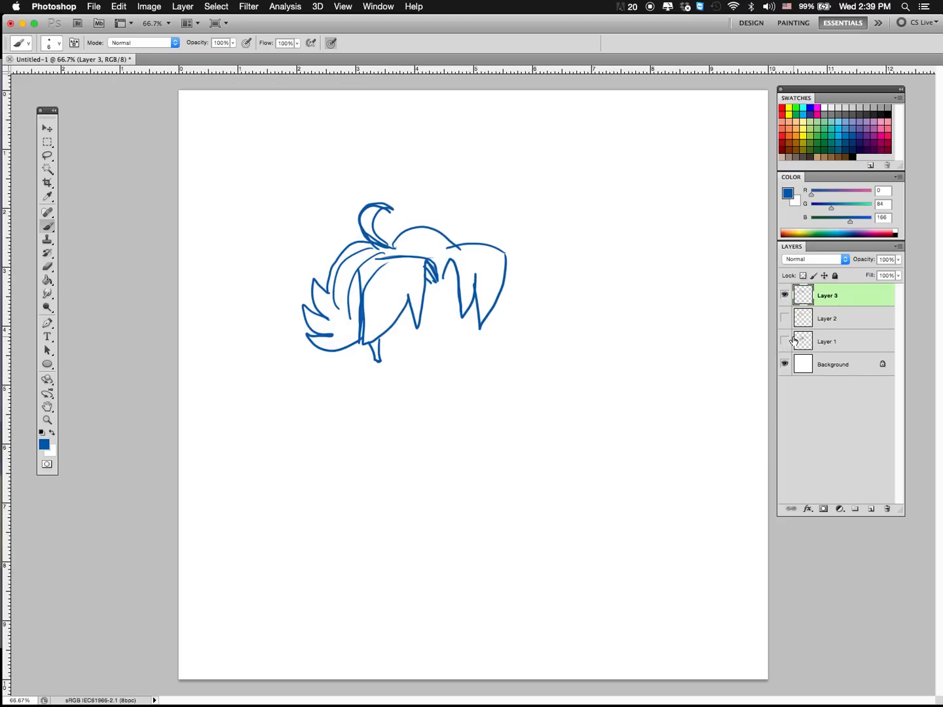
pyautogui.click(784, 296)
pyautogui.click(785, 297)
pyautogui.click(785, 298)
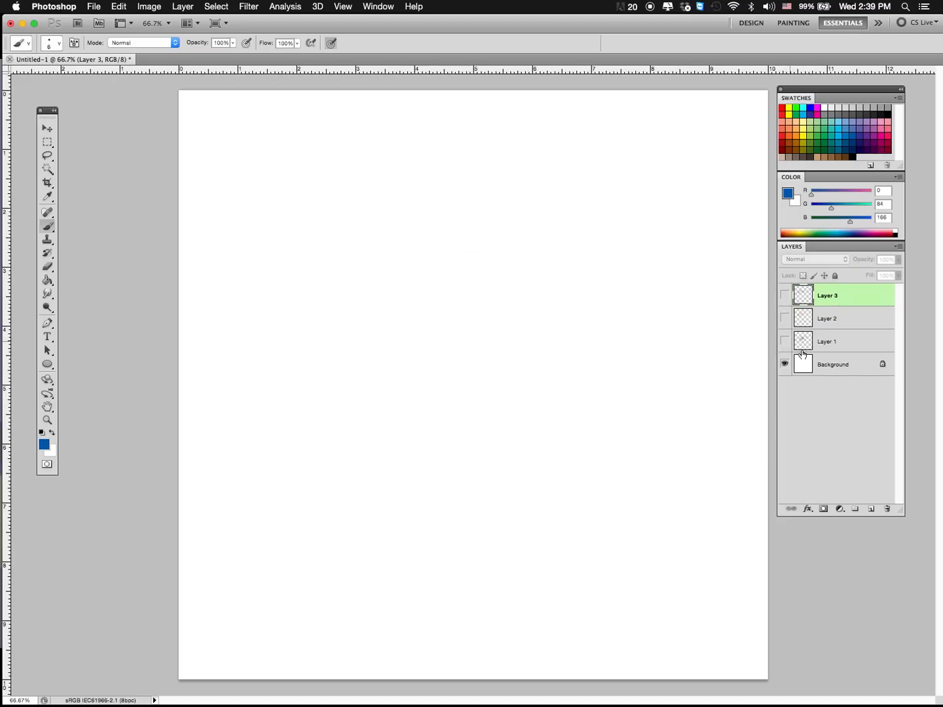
# Step: On a new layer, draw a round cartoon head in black with a wide jaw, clearing the overlapping circle line inside it
pyautogui.click(871, 508)
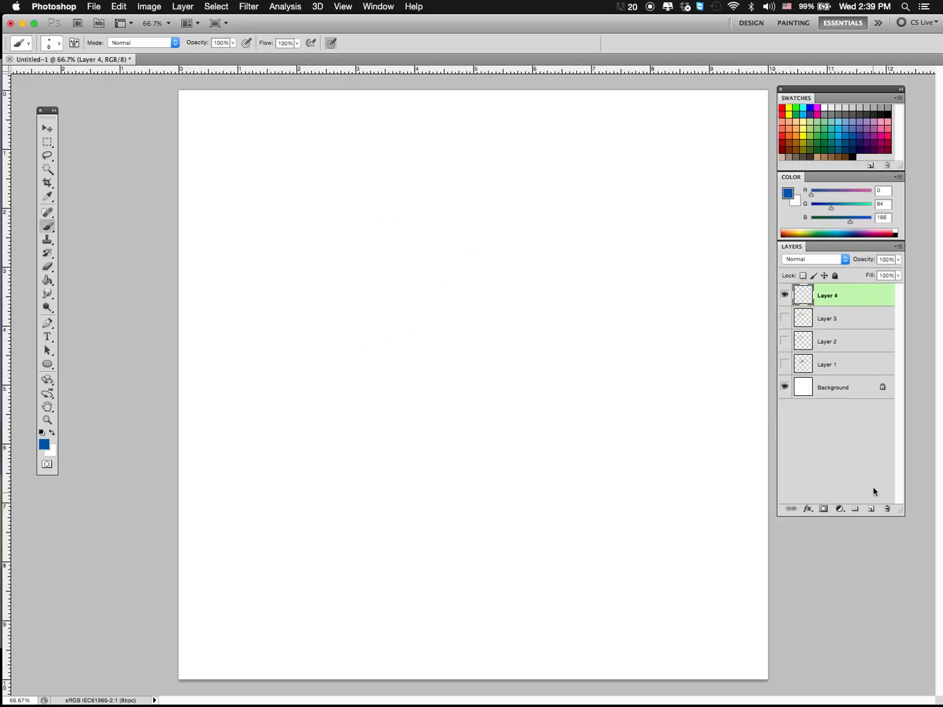
pyautogui.click(887, 110)
pyautogui.moveTo(414, 288)
pyautogui.mouseDown()
pyautogui.moveTo(475, 402)
pyautogui.moveTo(430, 270)
pyautogui.mouseUp()
pyautogui.moveTo(392, 370)
pyautogui.mouseDown()
pyautogui.moveTo(438, 407)
pyautogui.moveTo(541, 361)
pyautogui.mouseUp()
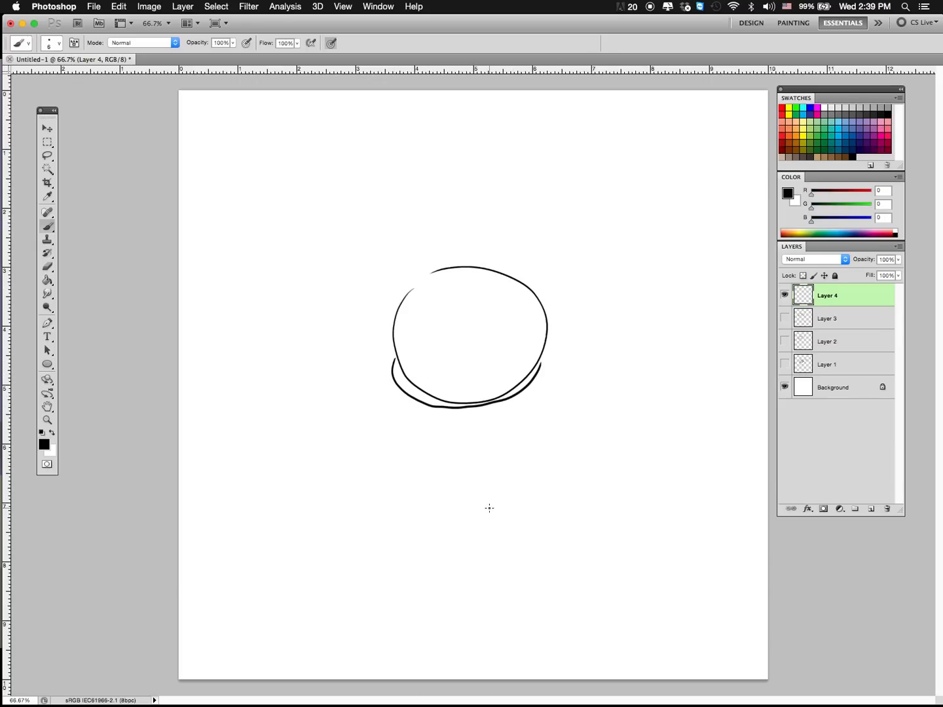
pyautogui.moveTo(398, 359)
pyautogui.mouseDown()
pyautogui.moveTo(419, 385)
pyautogui.moveTo(403, 372)
pyautogui.moveTo(466, 400)
pyautogui.moveTo(521, 383)
pyautogui.moveTo(489, 396)
pyautogui.moveTo(528, 377)
pyautogui.mouseUp()
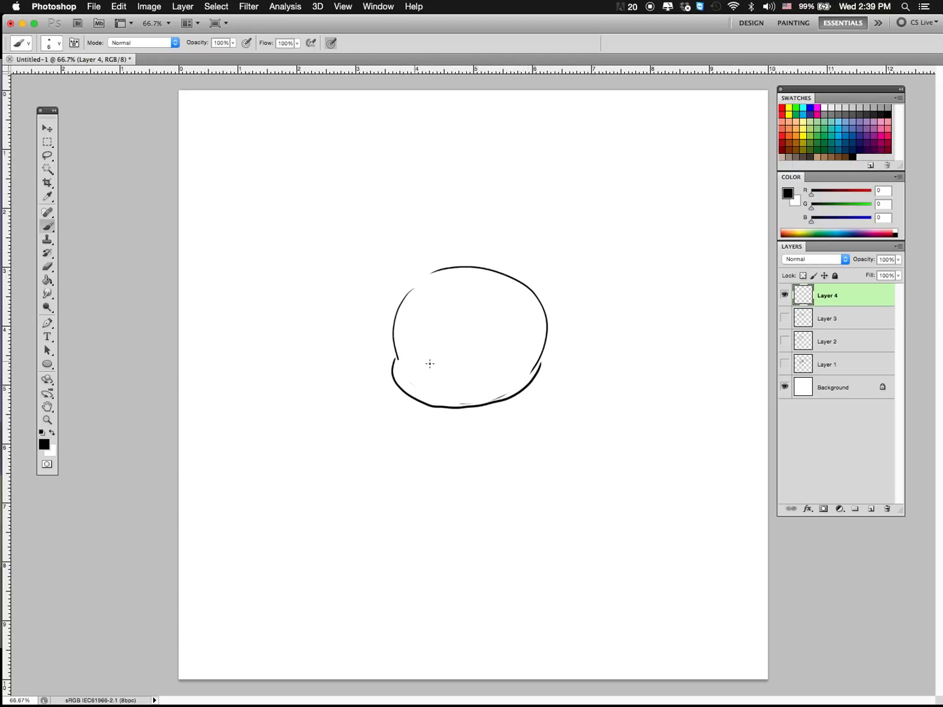
# Step: Draw the face with large round eyes, thick eyebrows, a small nose and an open, toothy grin
pyautogui.moveTo(413, 361)
pyautogui.mouseDown()
pyautogui.moveTo(483, 393)
pyautogui.moveTo(412, 367)
pyautogui.mouseUp()
pyautogui.moveTo(452, 335)
pyautogui.mouseDown()
pyautogui.moveTo(444, 306)
pyautogui.moveTo(504, 339)
pyautogui.moveTo(497, 293)
pyautogui.moveTo(434, 324)
pyautogui.moveTo(474, 323)
pyautogui.mouseUp()
pyautogui.moveTo(410, 298); pyautogui.dragTo(513, 296)
pyautogui.moveTo(427, 371)
pyautogui.mouseDown()
pyautogui.moveTo(503, 358)
pyautogui.moveTo(445, 373)
pyautogui.moveTo(465, 372)
pyautogui.mouseUp()
pyautogui.moveTo(488, 368)
pyautogui.mouseDown()
pyautogui.moveTo(446, 395)
pyautogui.moveTo(418, 365)
pyautogui.moveTo(429, 380)
pyautogui.moveTo(449, 379)
pyautogui.moveTo(445, 391)
pyautogui.moveTo(511, 358)
pyautogui.moveTo(499, 370)
pyautogui.mouseUp()
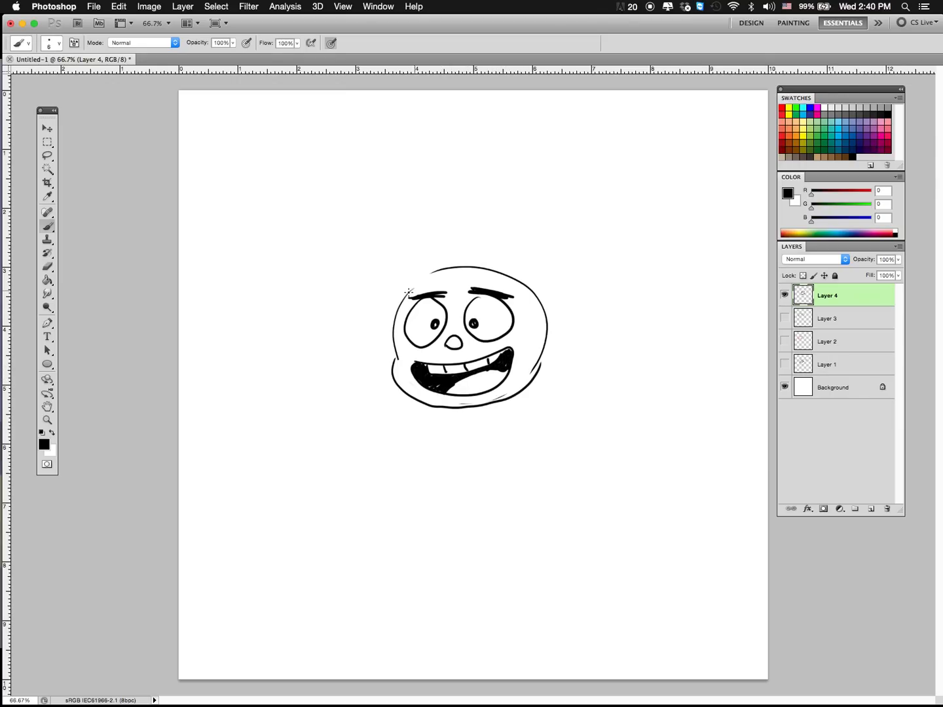
# Step: Sketch a taller rounded cranium above the face, then undo the last few strokes
pyautogui.moveTo(396, 300)
pyautogui.mouseDown()
pyautogui.moveTo(441, 252)
pyautogui.moveTo(522, 259)
pyautogui.moveTo(555, 317)
pyautogui.moveTo(550, 285)
pyautogui.moveTo(397, 289)
pyautogui.mouseUp()
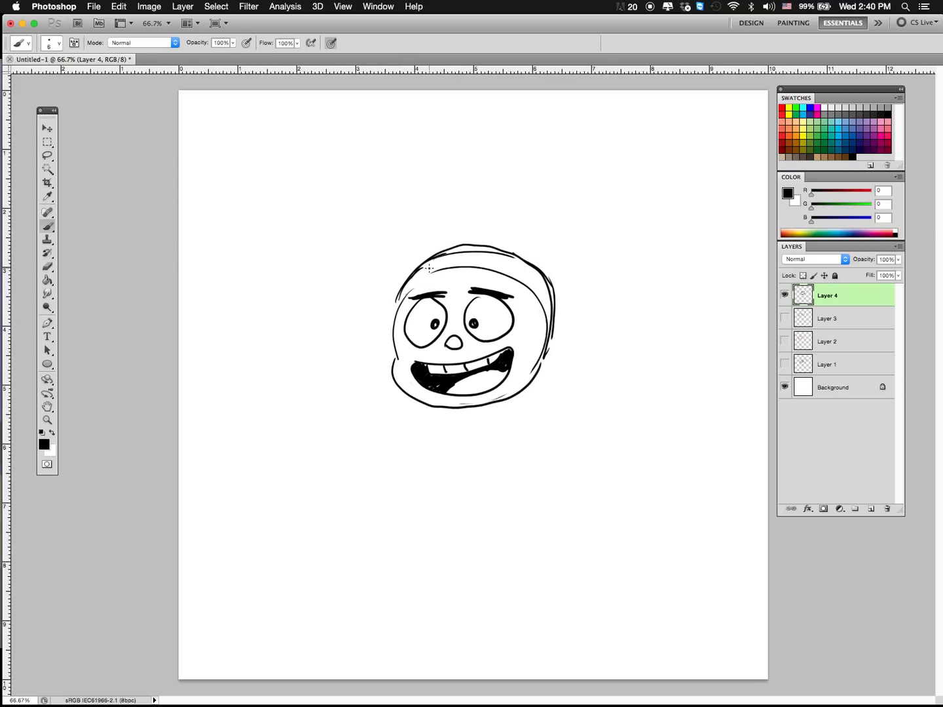
pyautogui.press('alt+super+z')
pyautogui.press('alt+super+z')
pyautogui.press('alt+super+z')
# Step: Redraw the side of the face and cranium, add an ear on each side, and mark the hair edge beside the far ear
pyautogui.moveTo(538, 369); pyautogui.dragTo(548, 305)
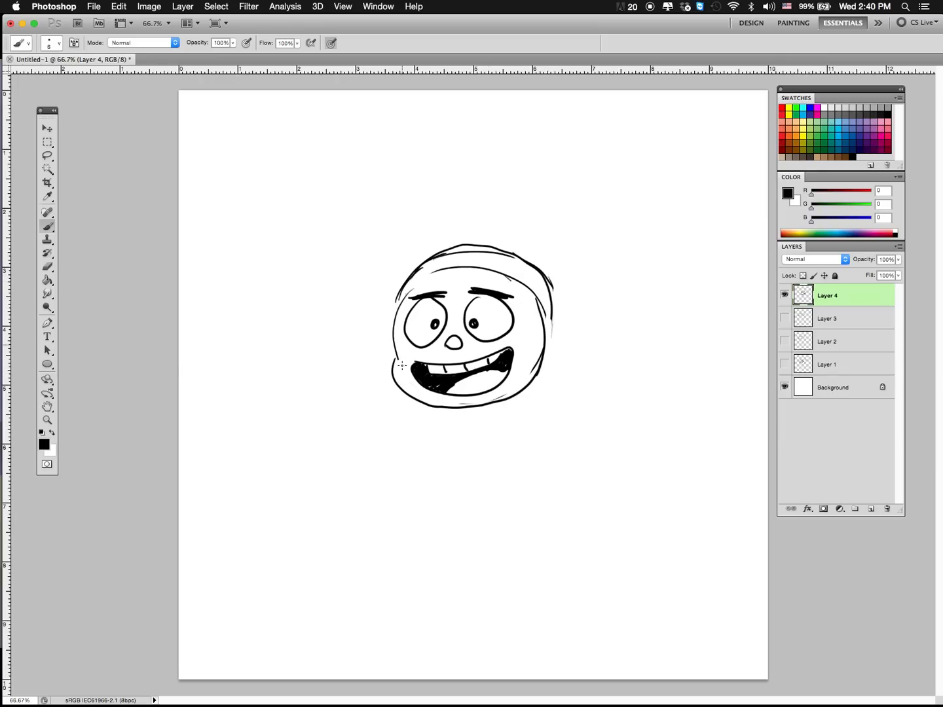
pyautogui.moveTo(545, 336); pyautogui.dragTo(544, 340)
pyautogui.moveTo(553, 291)
pyautogui.mouseDown()
pyautogui.moveTo(545, 358)
pyautogui.moveTo(553, 344)
pyautogui.mouseUp()
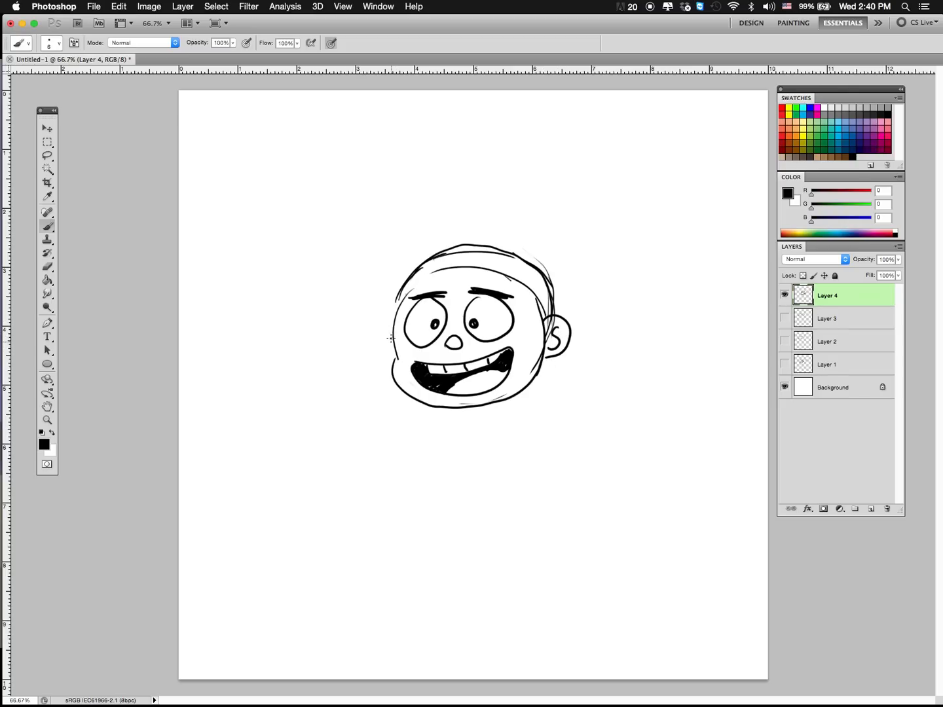
pyautogui.moveTo(392, 332)
pyautogui.mouseDown()
pyautogui.moveTo(398, 356)
pyautogui.moveTo(406, 280)
pyautogui.moveTo(426, 256)
pyautogui.moveTo(380, 309)
pyautogui.moveTo(405, 294)
pyautogui.moveTo(402, 360)
pyautogui.moveTo(396, 303)
pyautogui.moveTo(402, 359)
pyautogui.mouseUp()
pyautogui.moveTo(399, 297); pyautogui.dragTo(395, 356)
# Step: Draw spiky front hair sweeping out past the forehead and clear the overlapping cranium lines beneath it
pyautogui.moveTo(400, 296)
pyautogui.mouseDown()
pyautogui.moveTo(444, 258)
pyautogui.moveTo(540, 293)
pyautogui.moveTo(531, 276)
pyautogui.moveTo(545, 297)
pyautogui.moveTo(518, 257)
pyautogui.moveTo(470, 237)
pyautogui.moveTo(317, 268)
pyautogui.moveTo(331, 303)
pyautogui.moveTo(364, 329)
pyautogui.moveTo(370, 351)
pyautogui.moveTo(344, 331)
pyautogui.moveTo(353, 294)
pyautogui.moveTo(371, 264)
pyautogui.moveTo(436, 237)
pyautogui.moveTo(542, 283)
pyautogui.mouseUp()
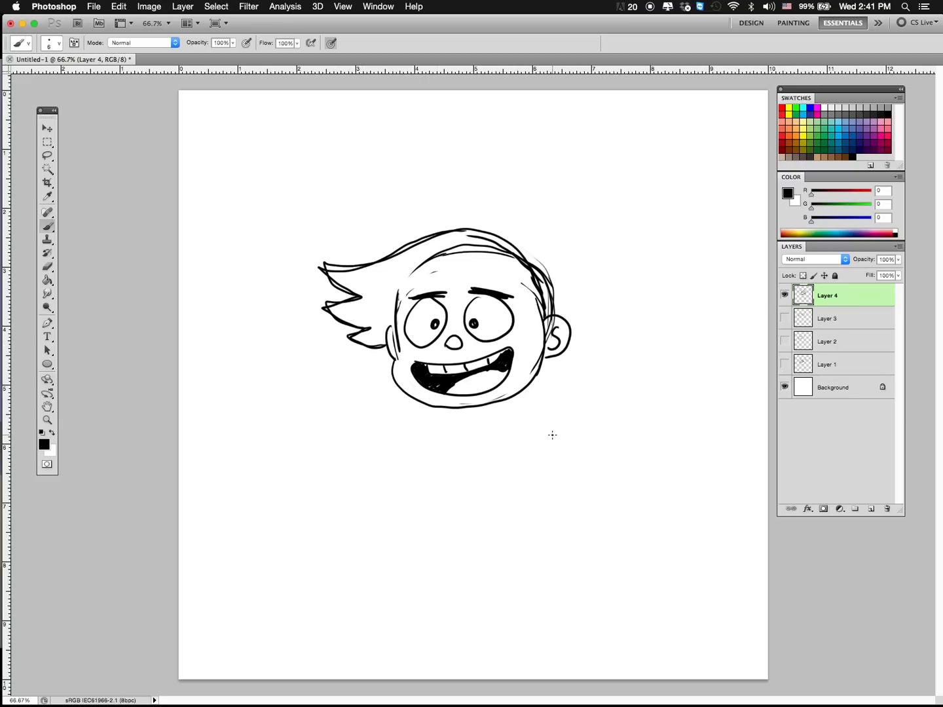
pyautogui.moveTo(398, 291)
pyautogui.mouseDown()
pyautogui.moveTo(396, 318)
pyautogui.moveTo(416, 273)
pyautogui.moveTo(474, 254)
pyautogui.moveTo(500, 256)
pyautogui.moveTo(524, 269)
pyautogui.moveTo(540, 306)
pyautogui.mouseUp()
pyautogui.moveTo(533, 264)
pyautogui.mouseDown()
pyautogui.moveTo(548, 291)
pyautogui.moveTo(535, 272)
pyautogui.moveTo(552, 278)
pyautogui.moveTo(543, 297)
pyautogui.mouseUp()
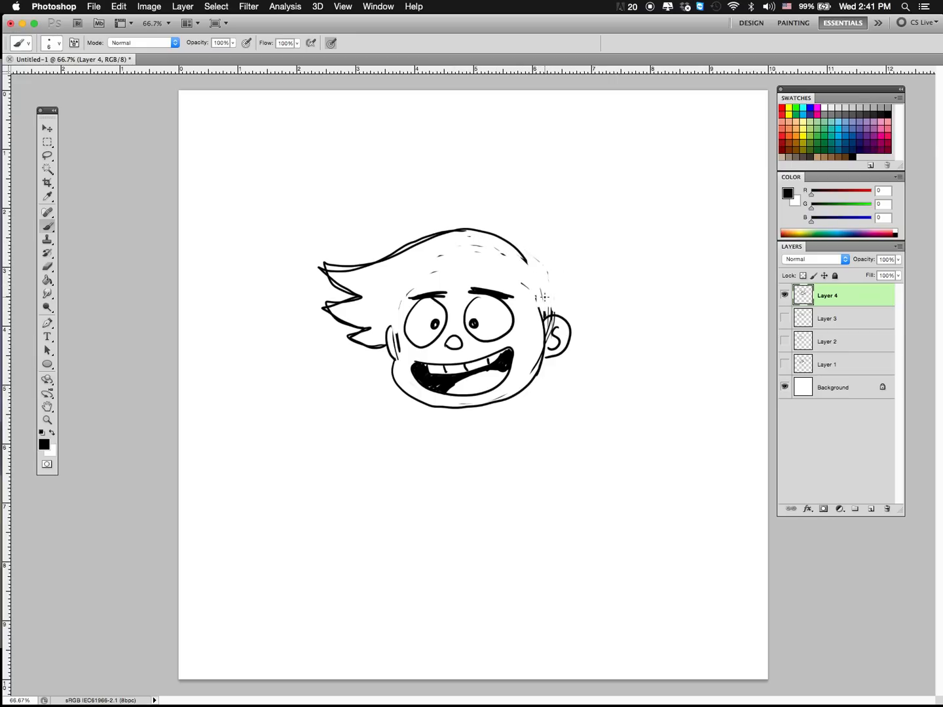
# Step: Draw the hairline around the forehead with jagged sideburns at both ears, clearing the old lines crossing them
pyautogui.moveTo(383, 347); pyautogui.dragTo(401, 332)
pyautogui.moveTo(447, 305)
pyautogui.mouseDown()
pyautogui.moveTo(513, 288)
pyautogui.moveTo(531, 295)
pyautogui.moveTo(544, 317)
pyautogui.mouseUp()
pyautogui.moveTo(526, 261)
pyautogui.mouseDown()
pyautogui.moveTo(542, 301)
pyautogui.moveTo(539, 293)
pyautogui.moveTo(525, 307)
pyautogui.moveTo(534, 303)
pyautogui.moveTo(542, 317)
pyautogui.mouseUp()
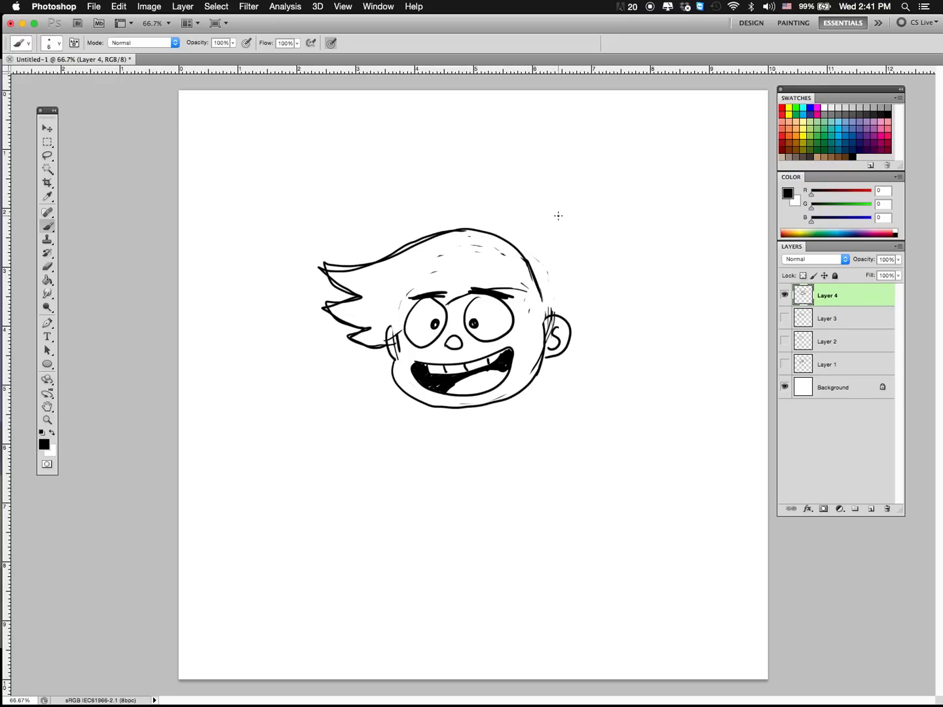
pyautogui.moveTo(539, 306)
pyautogui.mouseDown()
pyautogui.moveTo(527, 350)
pyautogui.moveTo(548, 359)
pyautogui.moveTo(552, 342)
pyautogui.mouseUp()
pyautogui.moveTo(391, 337)
pyautogui.mouseDown()
pyautogui.moveTo(382, 365)
pyautogui.moveTo(396, 365)
pyautogui.mouseUp()
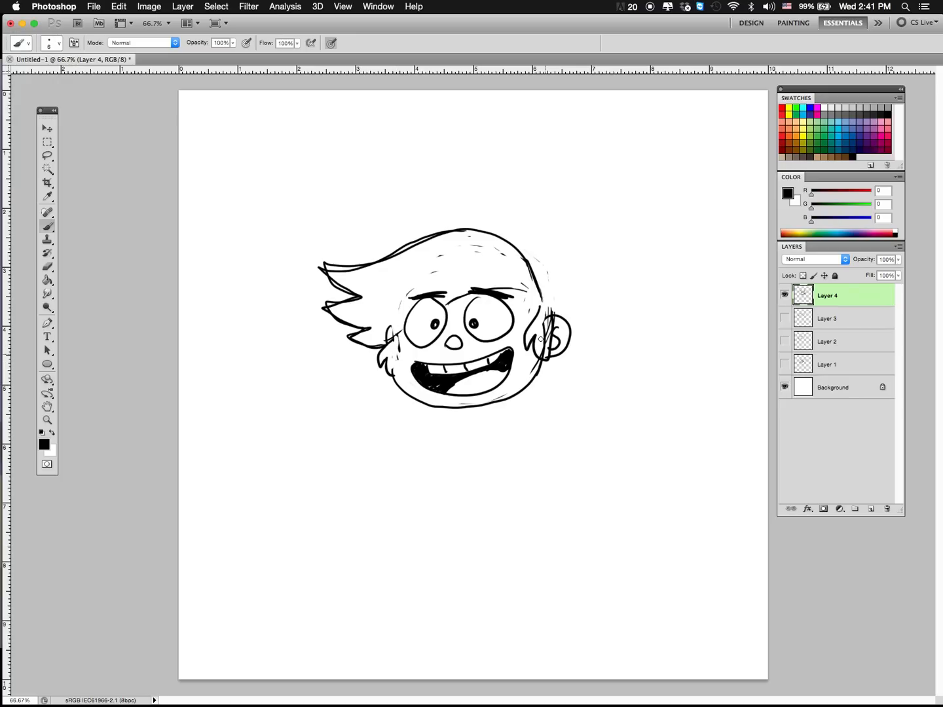
pyautogui.moveTo(531, 330)
pyautogui.mouseDown()
pyautogui.moveTo(540, 355)
pyautogui.moveTo(546, 343)
pyautogui.mouseUp()
pyautogui.moveTo(402, 349)
pyautogui.mouseDown()
pyautogui.moveTo(394, 378)
pyautogui.moveTo(401, 335)
pyautogui.mouseUp()
# Step: Draw a tall spiky tuft and flicked tufts at the back and nape, plus a simple neck and shoulders
pyautogui.moveTo(541, 312)
pyautogui.mouseDown()
pyautogui.moveTo(551, 241)
pyautogui.moveTo(505, 194)
pyautogui.moveTo(487, 138)
pyautogui.moveTo(465, 124)
pyautogui.moveTo(456, 181)
pyautogui.moveTo(422, 127)
pyautogui.moveTo(419, 201)
pyautogui.moveTo(398, 173)
pyautogui.moveTo(409, 241)
pyautogui.moveTo(424, 227)
pyautogui.moveTo(391, 194)
pyautogui.moveTo(420, 199)
pyautogui.moveTo(424, 132)
pyautogui.moveTo(449, 169)
pyautogui.moveTo(489, 129)
pyautogui.moveTo(504, 194)
pyautogui.moveTo(557, 256)
pyautogui.mouseUp()
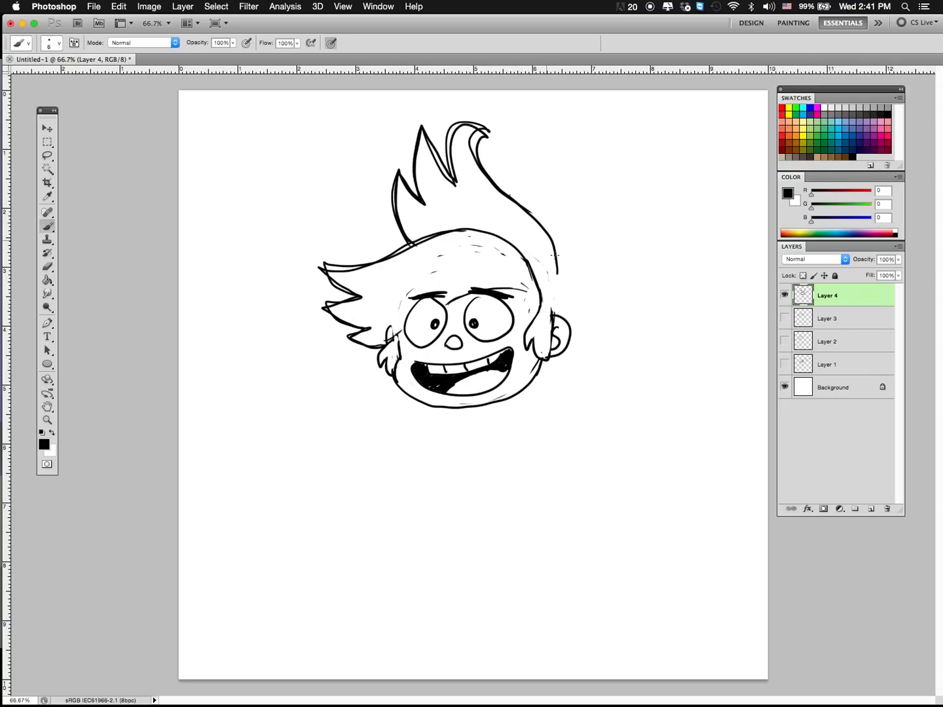
pyautogui.moveTo(524, 206)
pyautogui.mouseDown()
pyautogui.moveTo(560, 287)
pyautogui.moveTo(568, 260)
pyautogui.moveTo(559, 295)
pyautogui.moveTo(568, 321)
pyautogui.moveTo(554, 362)
pyautogui.moveTo(576, 378)
pyautogui.moveTo(563, 399)
pyautogui.moveTo(519, 393)
pyautogui.mouseUp()
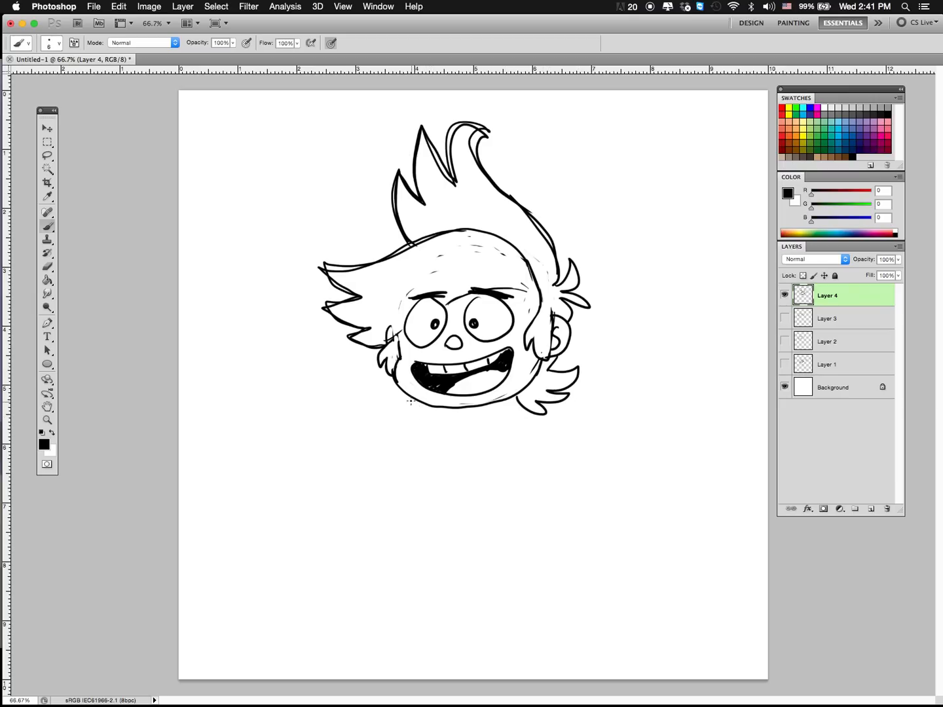
pyautogui.moveTo(411, 402)
pyautogui.mouseDown()
pyautogui.moveTo(426, 419)
pyautogui.moveTo(486, 416)
pyautogui.moveTo(460, 423)
pyautogui.moveTo(479, 451)
pyautogui.moveTo(532, 427)
pyautogui.moveTo(532, 414)
pyautogui.moveTo(576, 455)
pyautogui.mouseUp()
pyautogui.moveTo(462, 451); pyautogui.dragTo(437, 514)
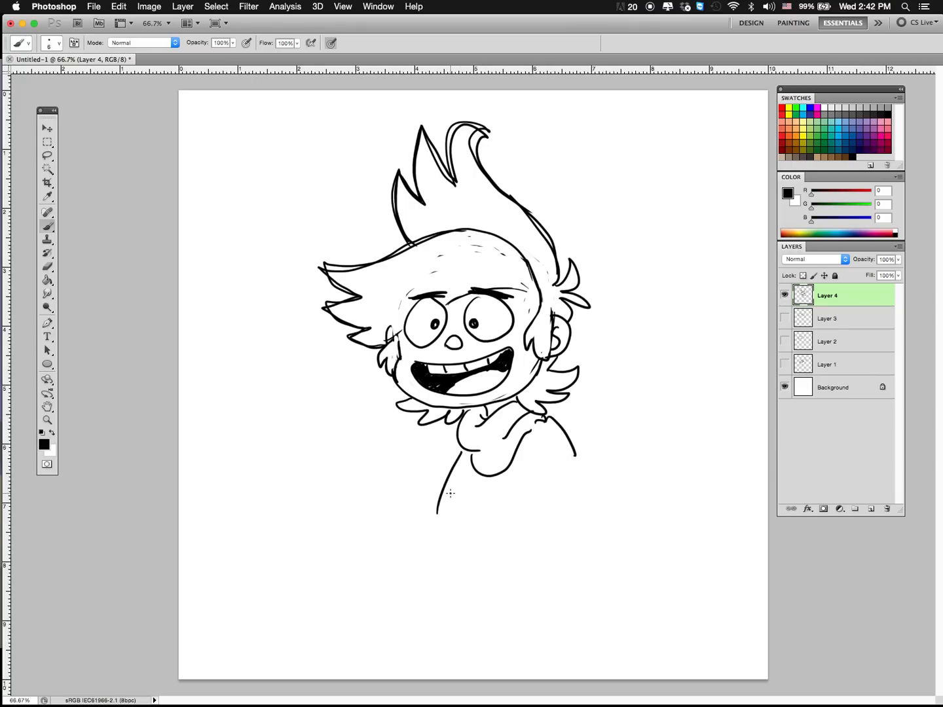
# Step: On a new layer, outline the hair's simple underlying shapes and the face mask in pink, RGB 240, 110, 170
pyautogui.click(871, 509)
pyautogui.click(883, 129)
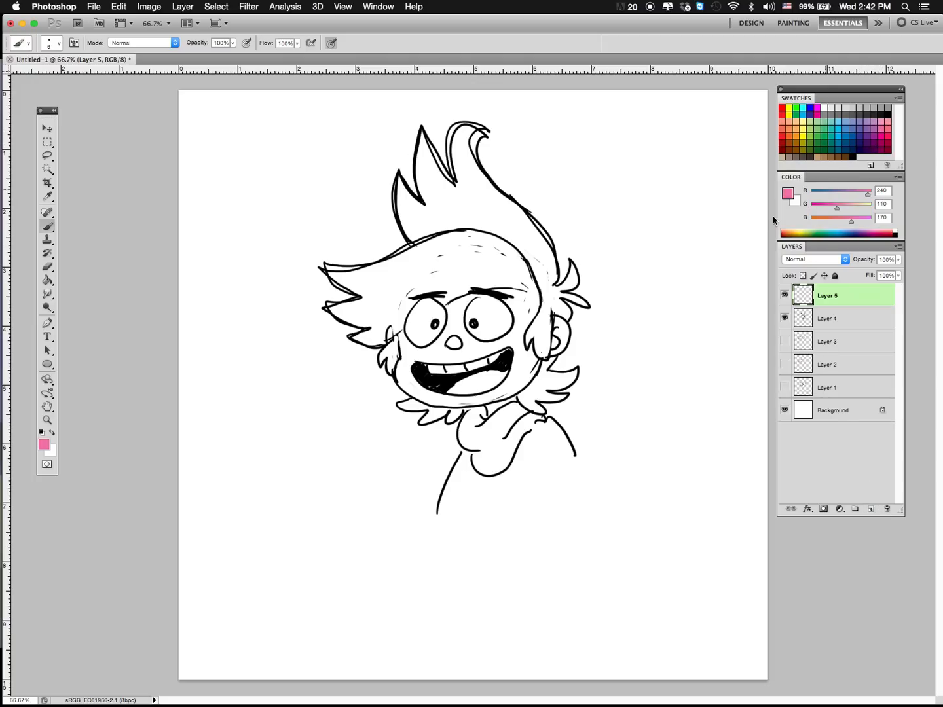
pyautogui.moveTo(552, 287)
pyautogui.mouseDown()
pyautogui.moveTo(481, 149)
pyautogui.moveTo(481, 124)
pyautogui.moveTo(407, 169)
pyautogui.moveTo(411, 230)
pyautogui.moveTo(472, 270)
pyautogui.moveTo(539, 273)
pyautogui.moveTo(555, 276)
pyautogui.moveTo(555, 286)
pyautogui.moveTo(489, 233)
pyautogui.moveTo(415, 244)
pyautogui.moveTo(321, 276)
pyautogui.moveTo(337, 310)
pyautogui.moveTo(394, 339)
pyautogui.moveTo(513, 284)
pyautogui.moveTo(545, 287)
pyautogui.moveTo(575, 315)
pyautogui.moveTo(573, 302)
pyautogui.moveTo(568, 341)
pyautogui.moveTo(518, 398)
pyautogui.mouseUp()
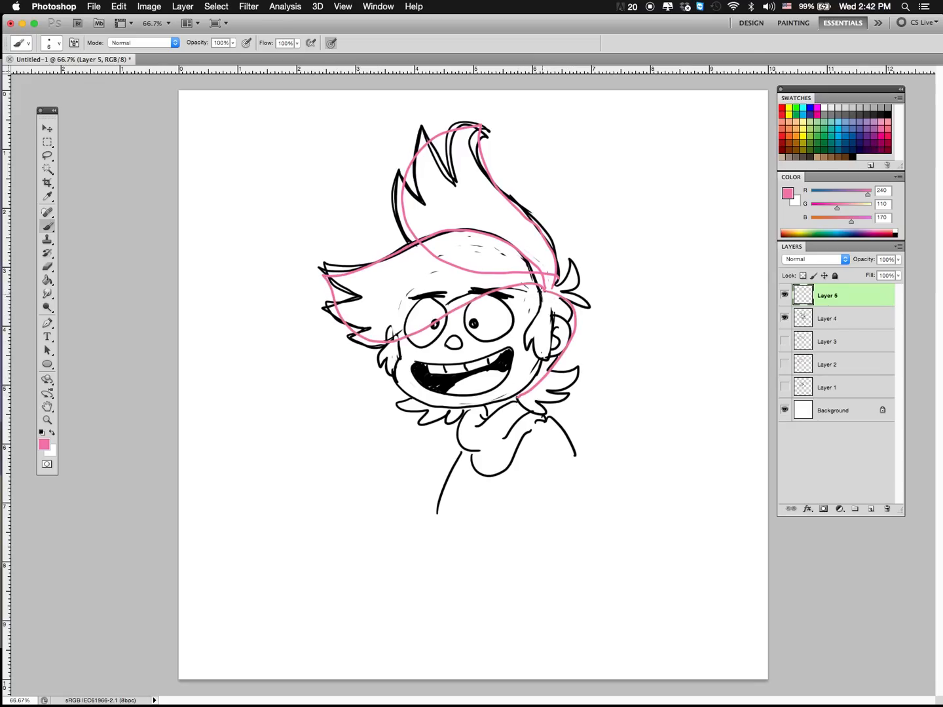
pyautogui.moveTo(541, 288)
pyautogui.mouseDown()
pyautogui.moveTo(537, 366)
pyautogui.moveTo(518, 397)
pyautogui.mouseUp()
pyautogui.moveTo(543, 287)
pyautogui.mouseDown()
pyautogui.moveTo(448, 283)
pyautogui.moveTo(375, 309)
pyautogui.moveTo(384, 357)
pyautogui.moveTo(440, 402)
pyautogui.moveTo(511, 392)
pyautogui.mouseUp()
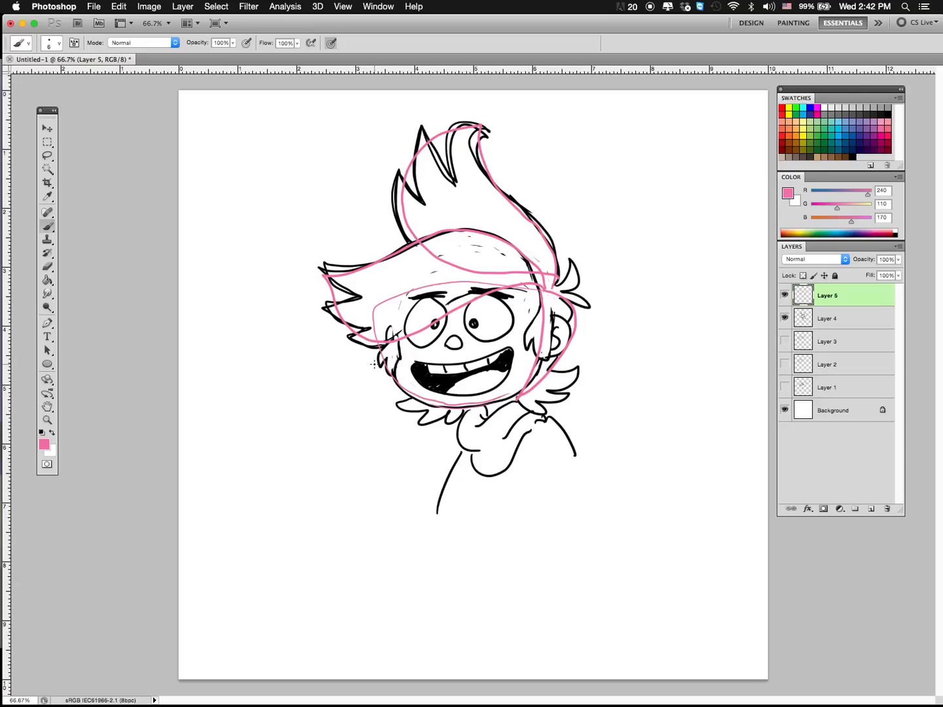
pyautogui.moveTo(546, 373)
pyautogui.mouseDown()
pyautogui.moveTo(566, 387)
pyautogui.moveTo(519, 400)
pyautogui.mouseUp()
# Step: Sketch a small turned head in pink beside the character, with the same tall tuft, swept fringe and back hair
pyautogui.moveTo(706, 327)
pyautogui.mouseDown()
pyautogui.moveTo(678, 306)
pyautogui.moveTo(664, 278)
pyautogui.moveTo(646, 292)
pyautogui.moveTo(641, 279)
pyautogui.moveTo(634, 301)
pyautogui.moveTo(627, 294)
pyautogui.moveTo(649, 331)
pyautogui.mouseUp()
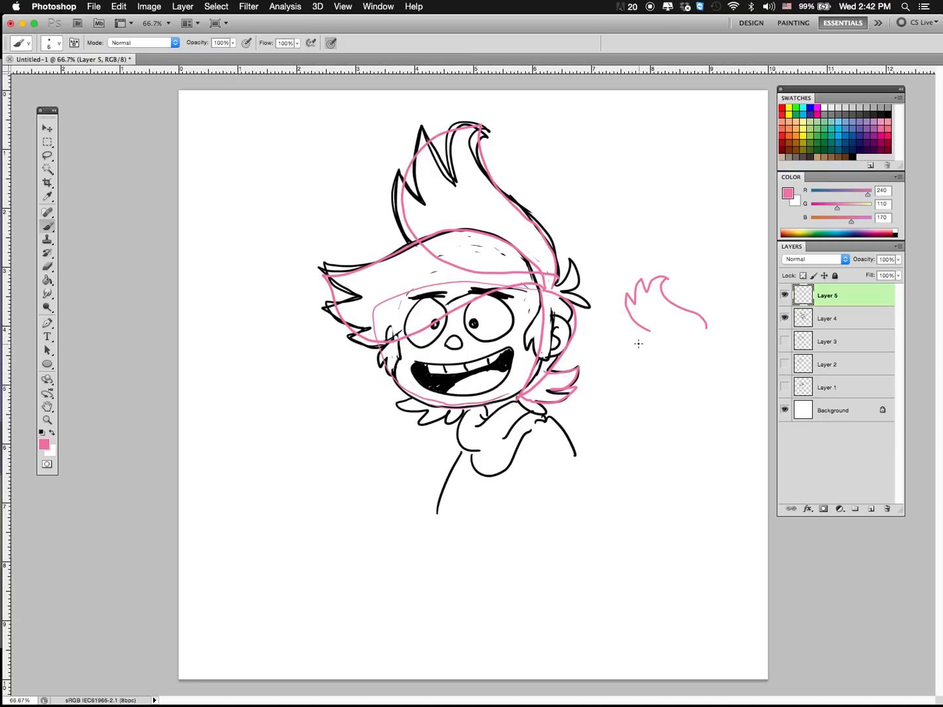
pyautogui.moveTo(642, 330)
pyautogui.mouseDown()
pyautogui.moveTo(607, 347)
pyautogui.moveTo(618, 368)
pyautogui.moveTo(608, 376)
pyautogui.moveTo(646, 369)
pyautogui.moveTo(672, 349)
pyautogui.moveTo(634, 387)
pyautogui.moveTo(639, 410)
pyautogui.moveTo(685, 399)
pyautogui.mouseUp()
pyautogui.moveTo(678, 354)
pyautogui.mouseDown()
pyautogui.moveTo(669, 383)
pyautogui.moveTo(678, 377)
pyautogui.moveTo(687, 393)
pyautogui.moveTo(649, 380)
pyautogui.moveTo(657, 394)
pyautogui.mouseUp()
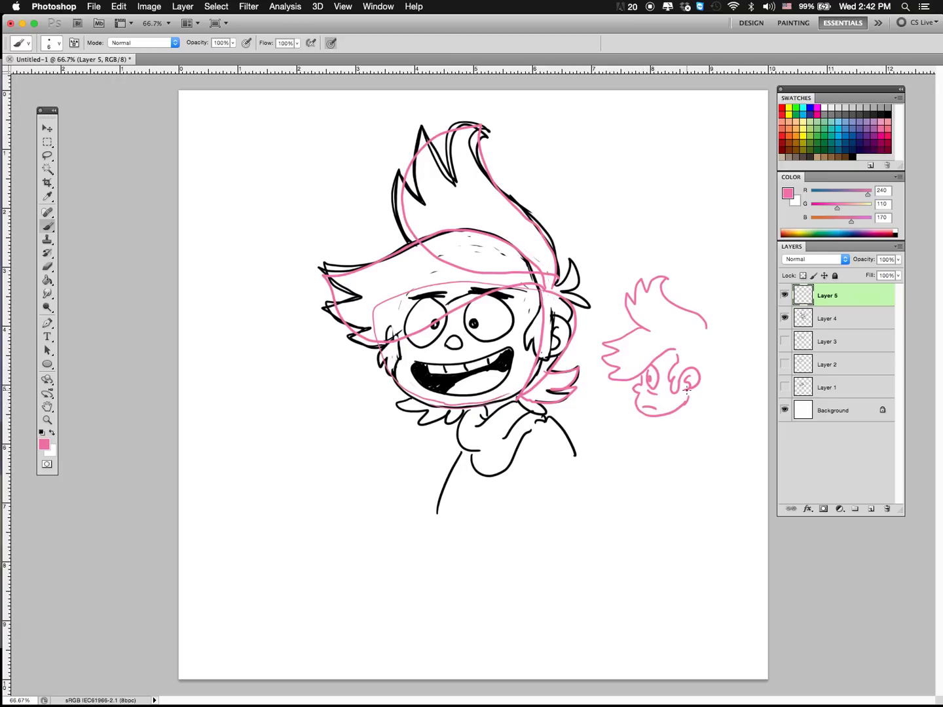
pyautogui.moveTo(708, 326)
pyautogui.mouseDown()
pyautogui.moveTo(718, 321)
pyautogui.moveTo(727, 381)
pyautogui.moveTo(701, 424)
pyautogui.moveTo(682, 422)
pyautogui.moveTo(682, 408)
pyautogui.mouseUp()
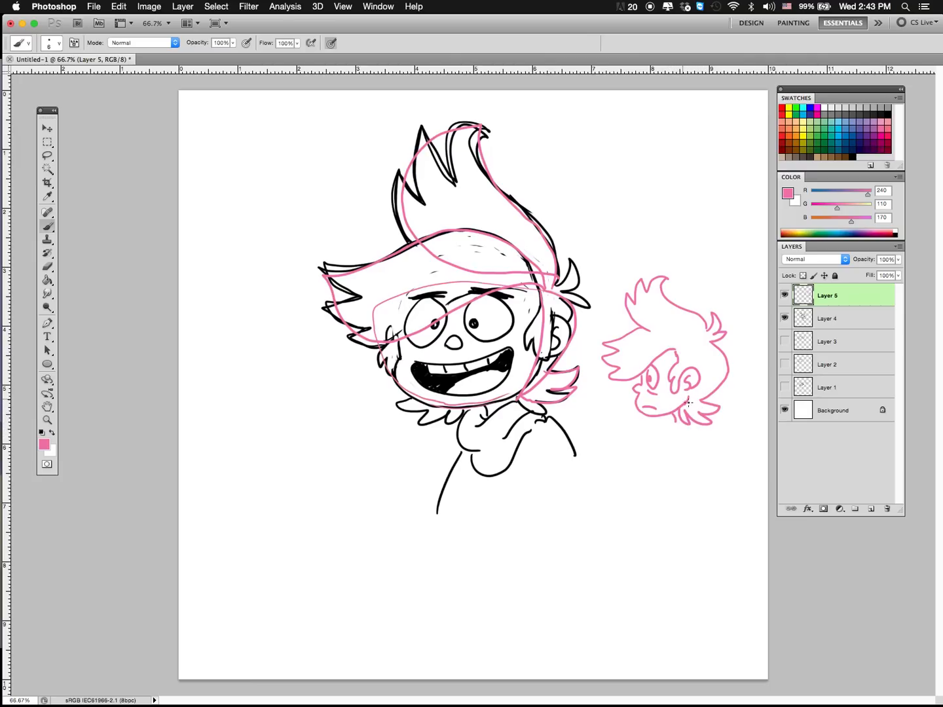
pyautogui.moveTo(635, 334)
pyautogui.mouseDown()
pyautogui.moveTo(674, 340)
pyautogui.moveTo(681, 359)
pyautogui.mouseUp()
pyautogui.moveTo(626, 337)
pyautogui.mouseDown()
pyautogui.moveTo(596, 342)
pyautogui.moveTo(620, 369)
pyautogui.moveTo(603, 380)
pyautogui.mouseUp()
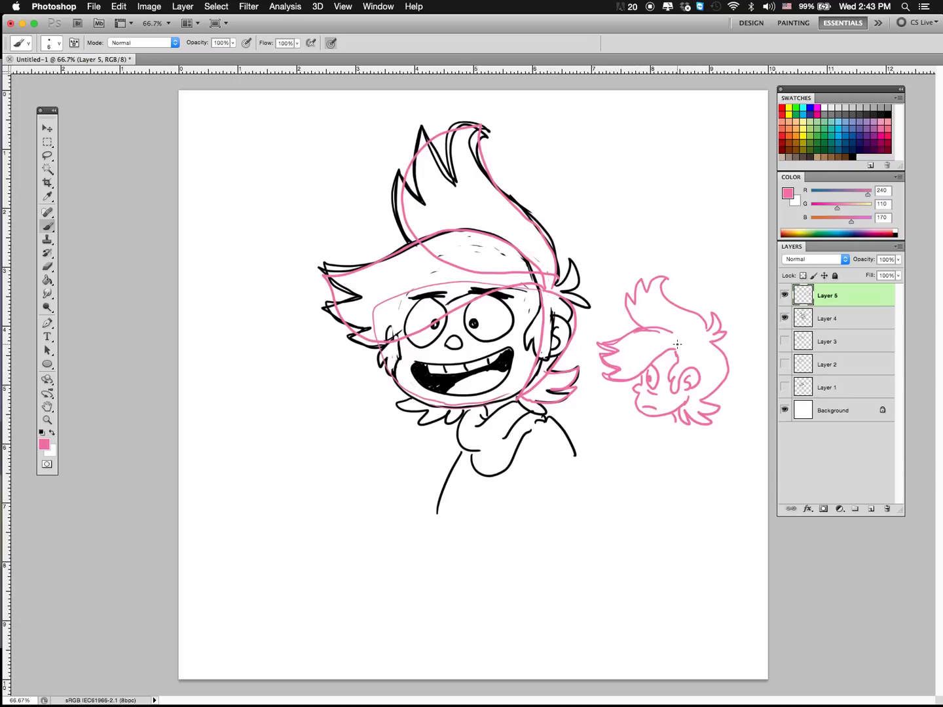
pyautogui.moveTo(681, 347)
pyautogui.mouseDown()
pyautogui.moveTo(730, 366)
pyautogui.moveTo(686, 407)
pyautogui.moveTo(730, 372)
pyautogui.moveTo(681, 346)
pyautogui.moveTo(703, 345)
pyautogui.moveTo(709, 396)
pyautogui.moveTo(682, 364)
pyautogui.moveTo(680, 410)
pyautogui.moveTo(724, 376)
pyautogui.moveTo(688, 401)
pyautogui.moveTo(698, 398)
pyautogui.mouseUp()
# Step: Trace the small head's hair sections and strand direction in blue, RGB 0, 84, 166
pyautogui.click(851, 137)
pyautogui.moveTo(714, 352)
pyautogui.mouseDown()
pyautogui.moveTo(708, 397)
pyautogui.moveTo(728, 405)
pyautogui.moveTo(685, 425)
pyautogui.moveTo(711, 410)
pyautogui.mouseUp()
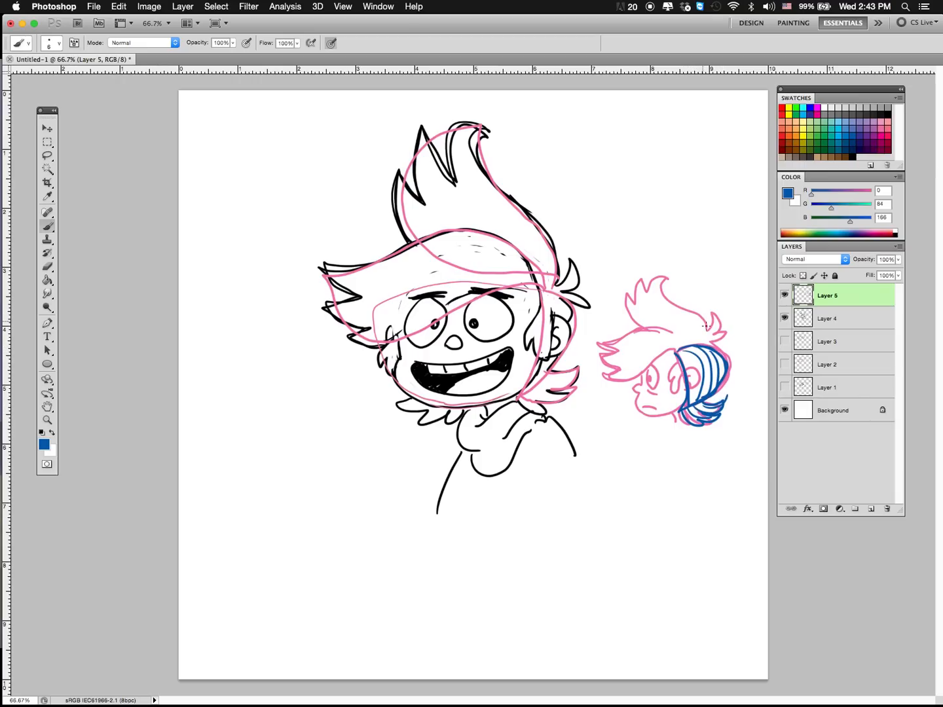
pyautogui.moveTo(711, 336)
pyautogui.mouseDown()
pyautogui.moveTo(712, 315)
pyautogui.moveTo(728, 345)
pyautogui.moveTo(662, 293)
pyautogui.moveTo(651, 318)
pyautogui.moveTo(701, 347)
pyautogui.moveTo(645, 295)
pyautogui.moveTo(685, 344)
pyautogui.moveTo(684, 274)
pyautogui.moveTo(678, 344)
pyautogui.moveTo(599, 343)
pyautogui.moveTo(703, 347)
pyautogui.moveTo(683, 402)
pyautogui.mouseUp()
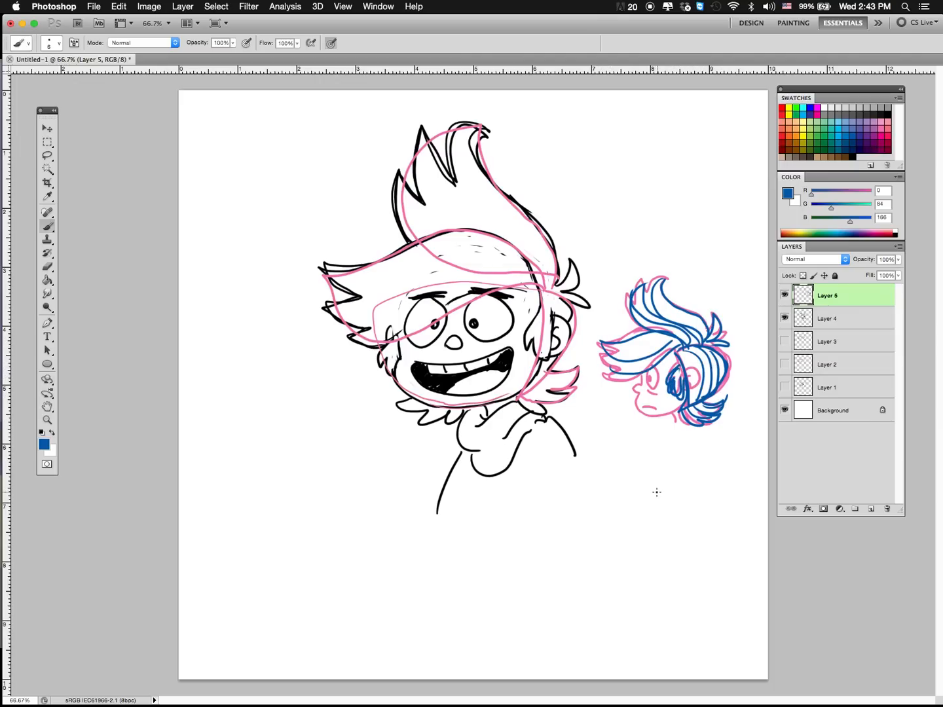
# Step: Hide Layer 4 and Layer 5, and add a blank layer with black as the brush colour
pyautogui.click(785, 317)
pyautogui.click(784, 295)
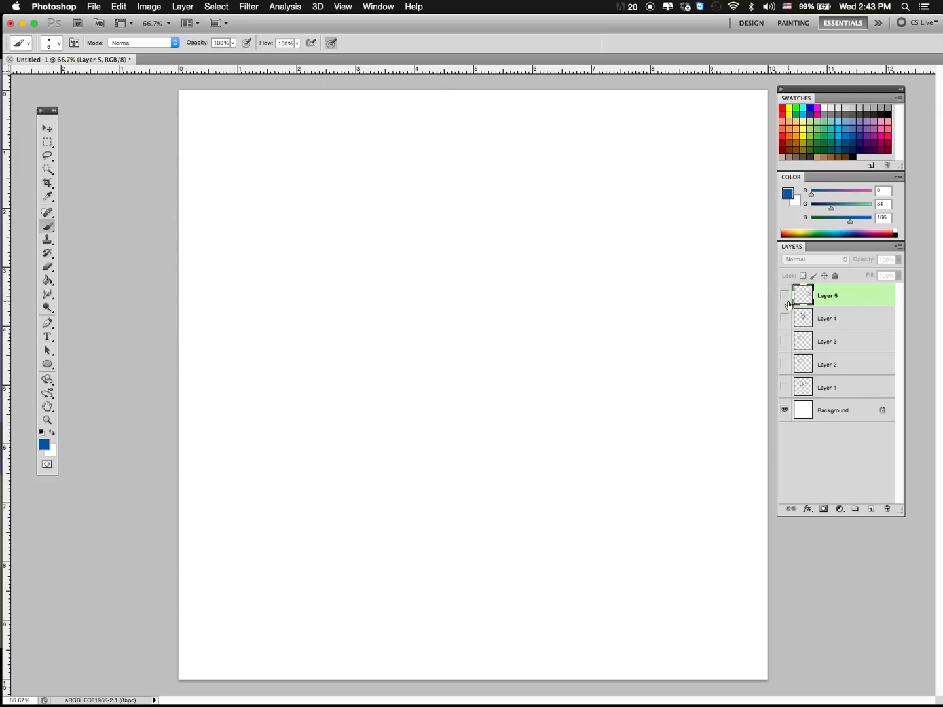
pyautogui.click(870, 509)
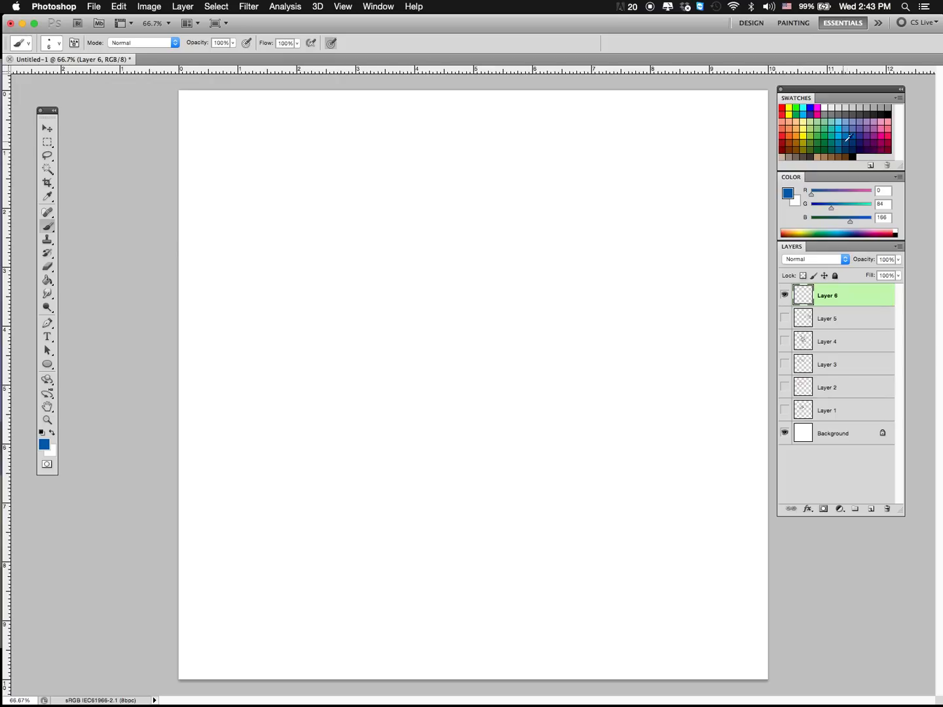
pyautogui.click(883, 113)
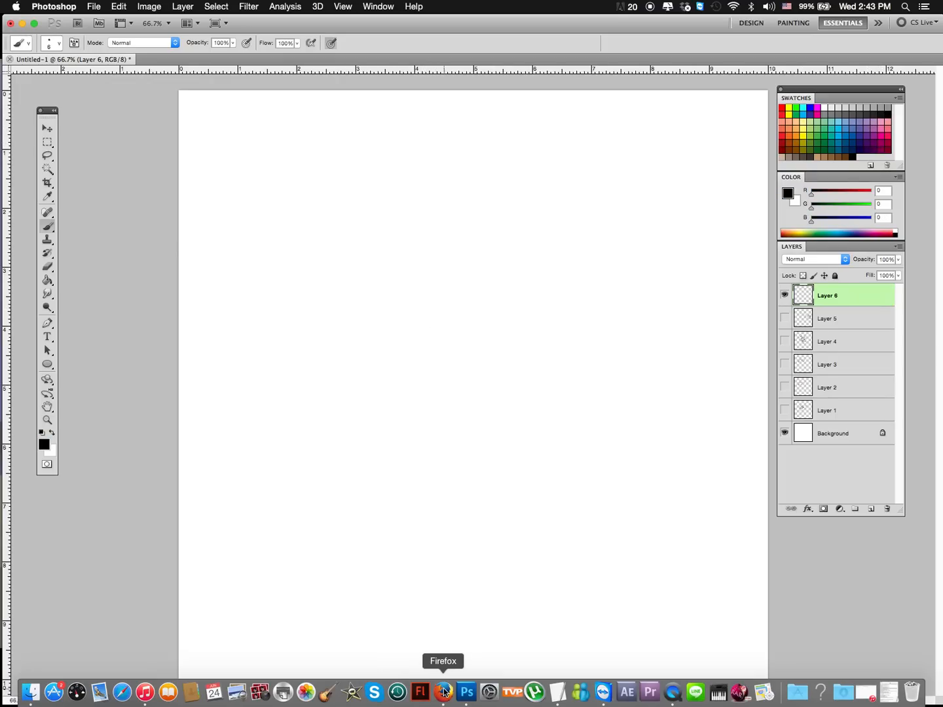
# Step: Switch to Firefox and search Google Images for "fauxhawk"
pyautogui.click(444, 692)
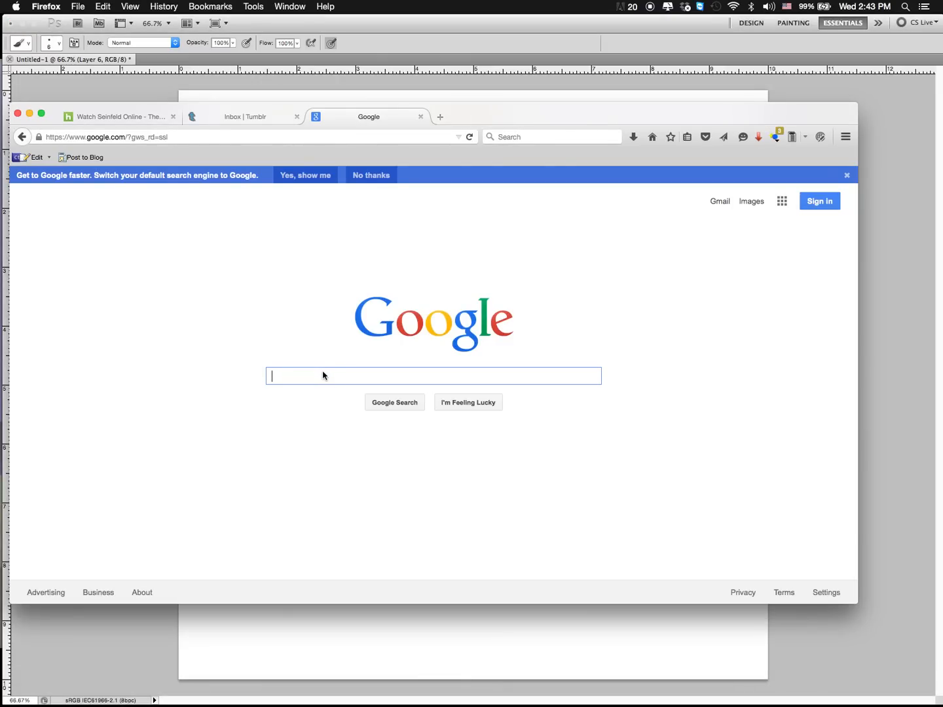
pyautogui.write('fauxhawk')
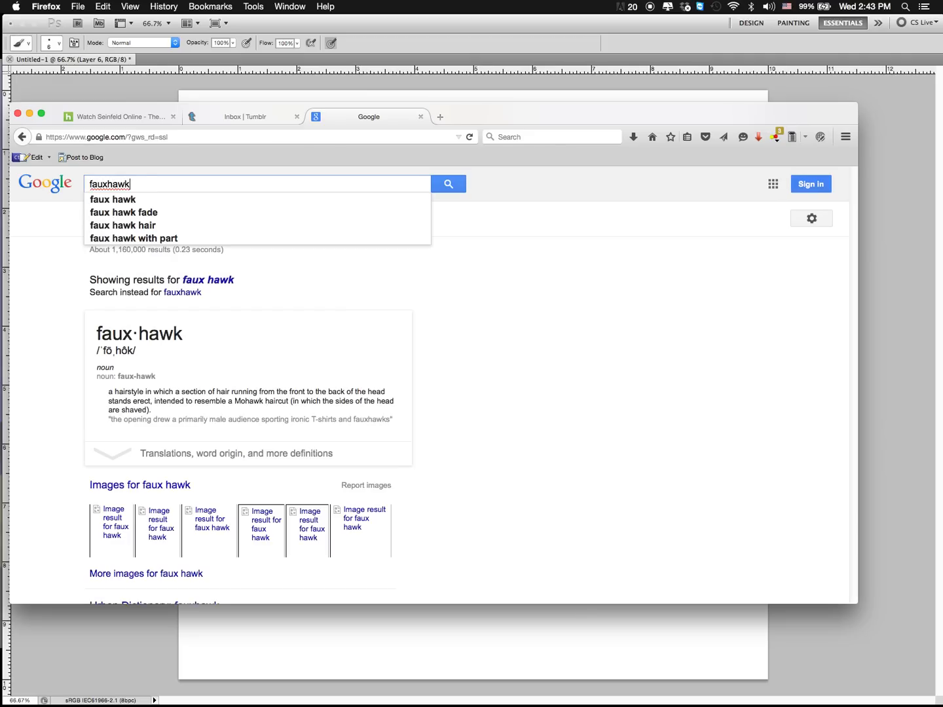
pyautogui.press('Return')
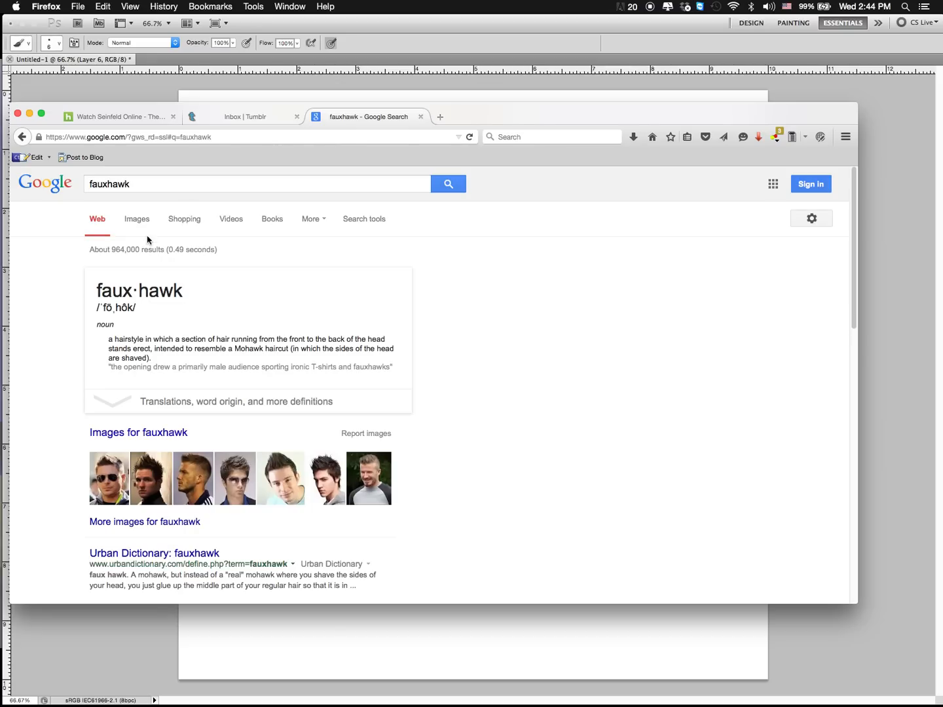
pyautogui.click(139, 221)
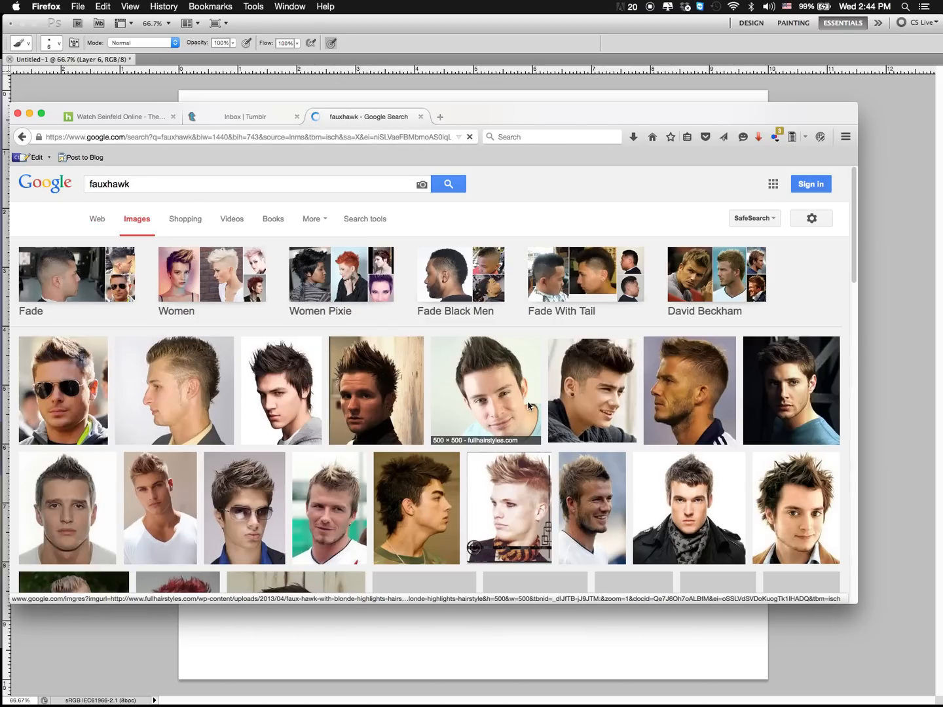
# Step: Examine the faux hawk photos for hair shape and spike direction, and return to the blank Photoshop canvas
pyautogui.scroll(-3, 270, 423)
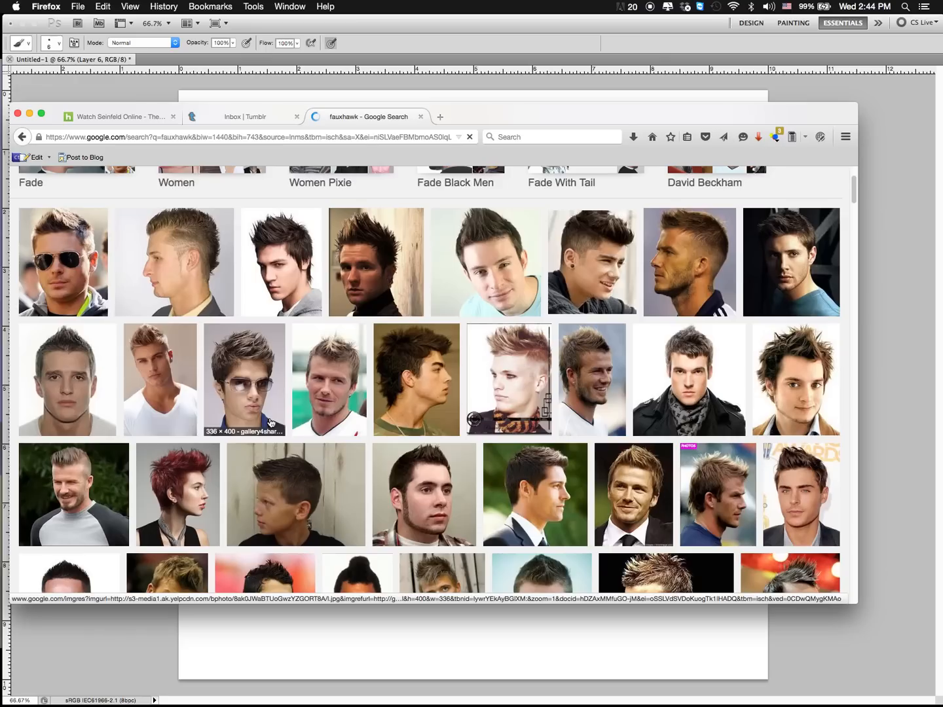
pyautogui.scroll(3, 500, 451)
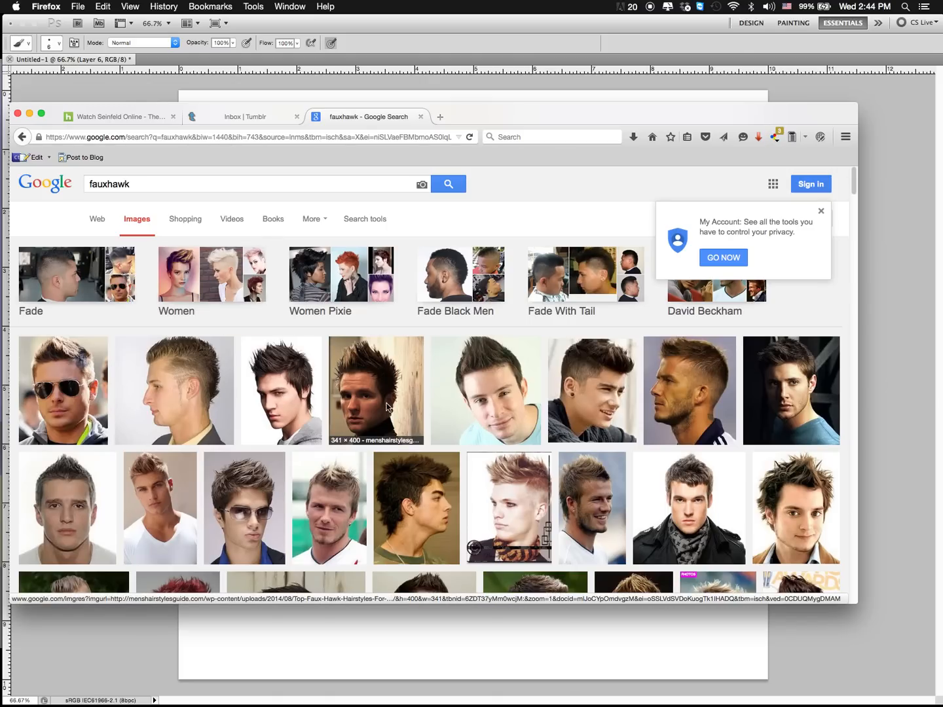
pyautogui.scroll(-5, 429, 466)
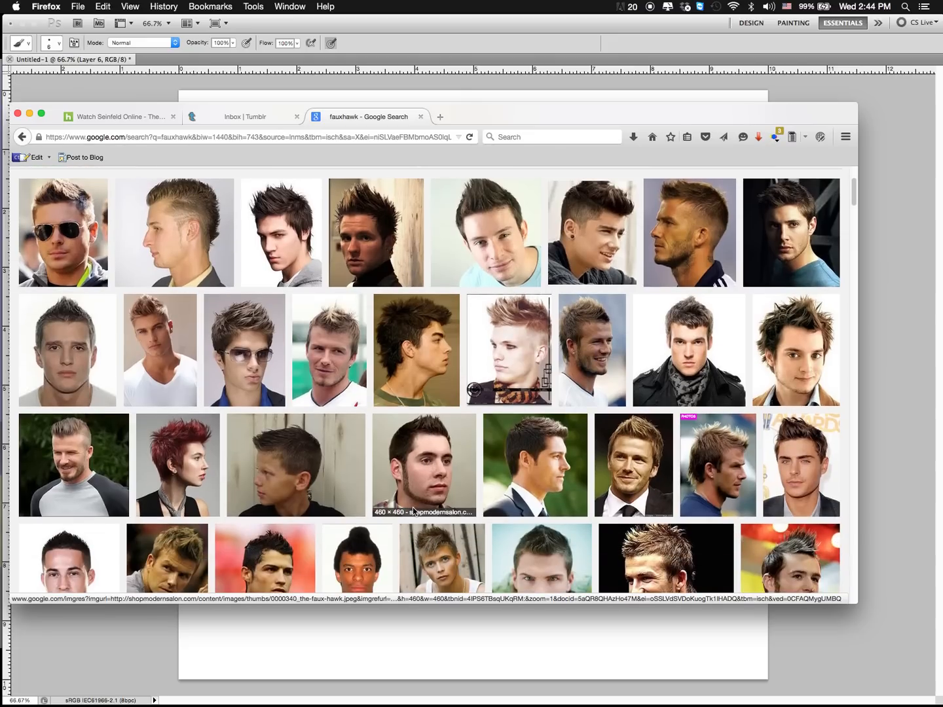
pyautogui.scroll(-2, 428, 446)
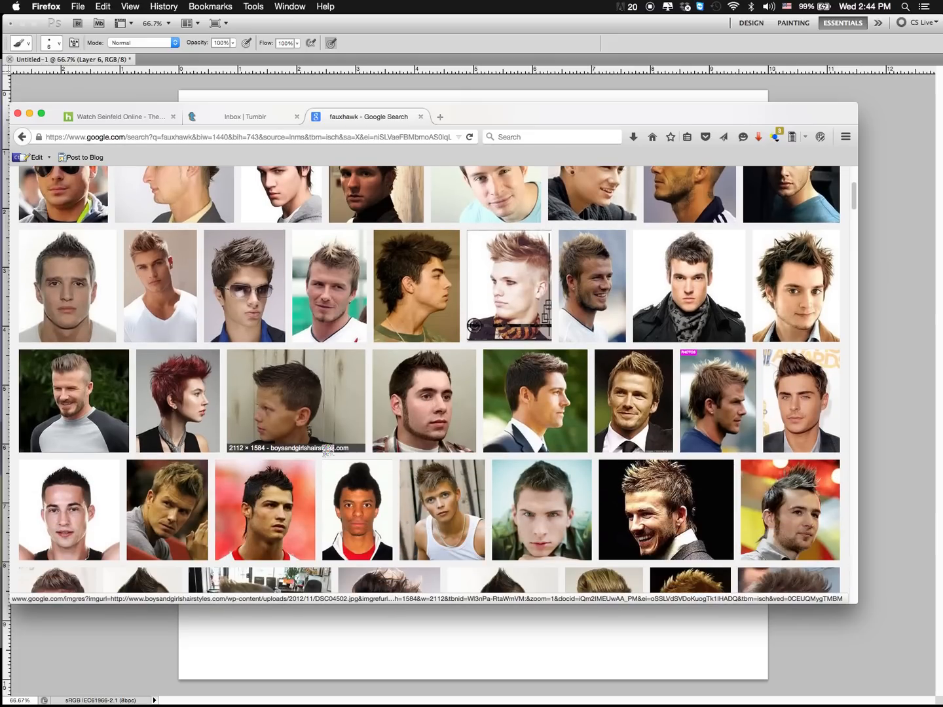
pyautogui.scroll(-1, 244, 411)
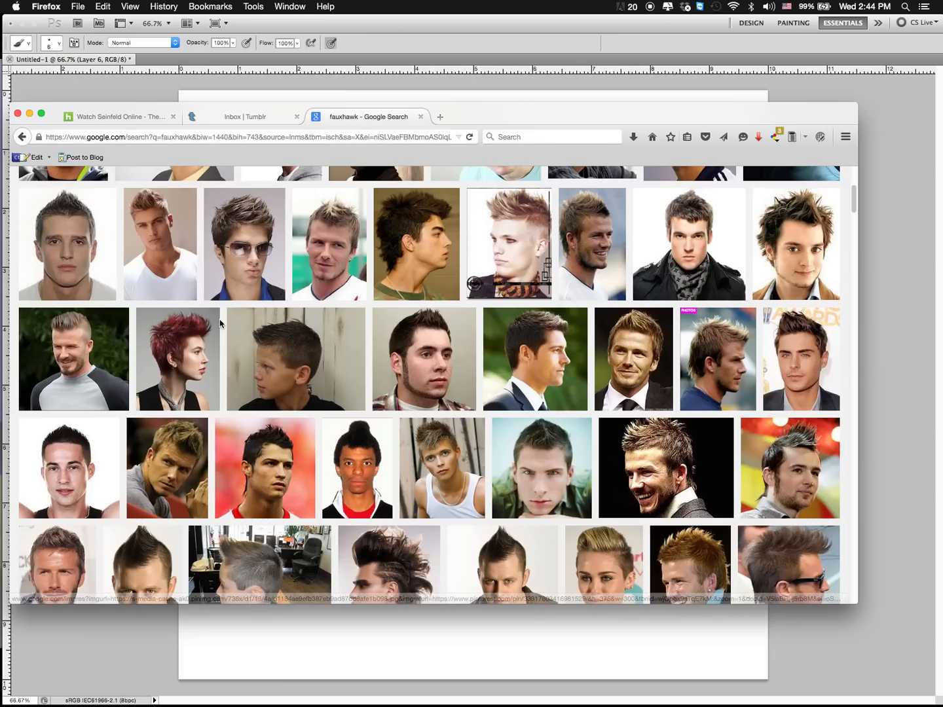
pyautogui.scroll(-5, 227, 485)
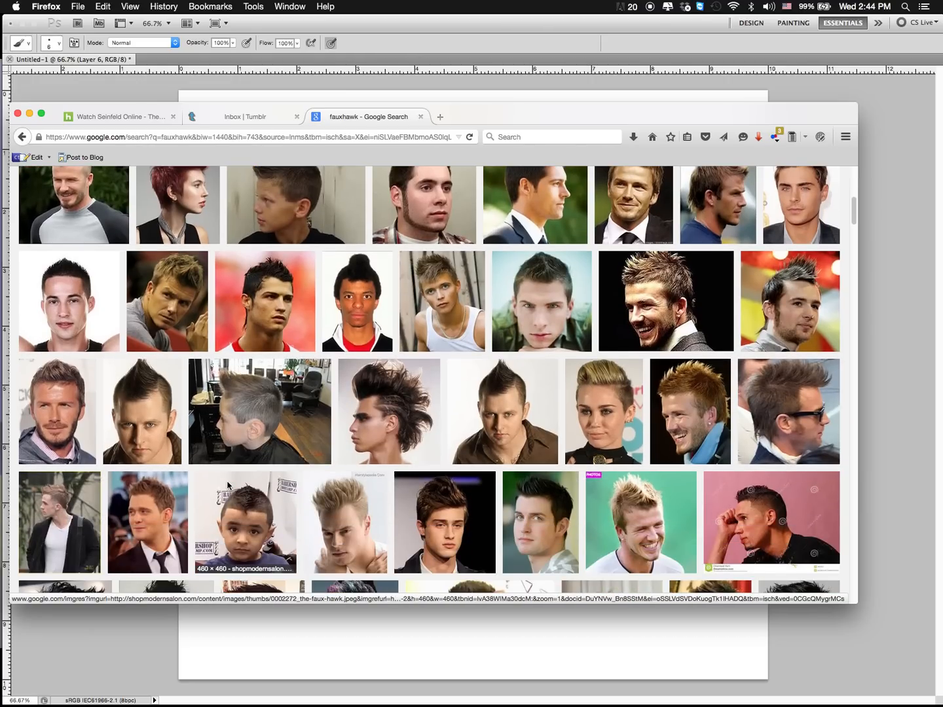
pyautogui.scroll(-3, 227, 485)
pyautogui.scroll(-3, 270, 519)
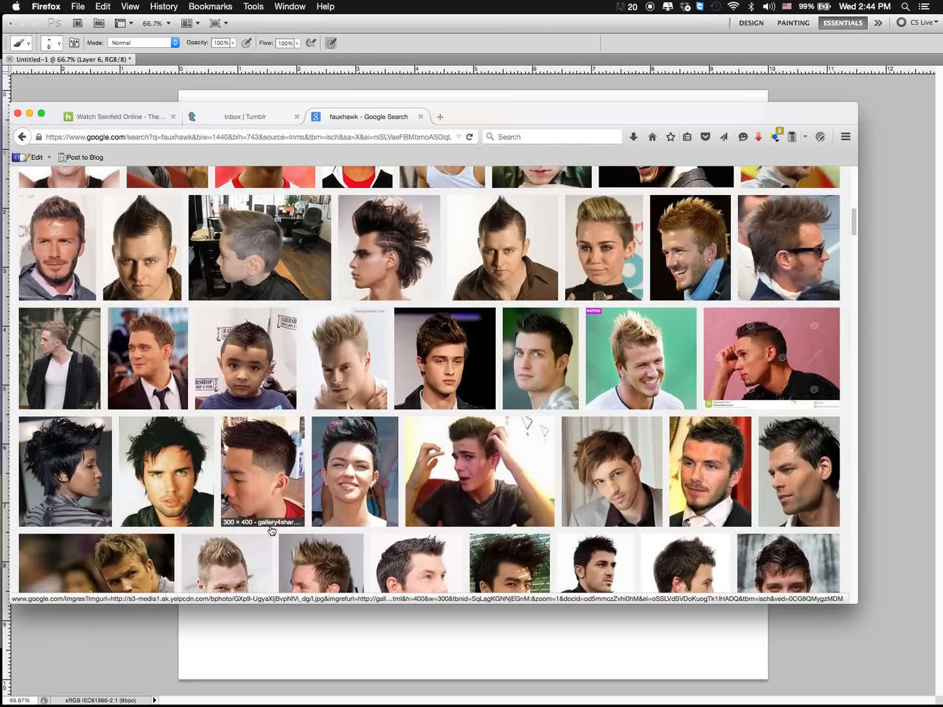
pyautogui.click(290, 659)
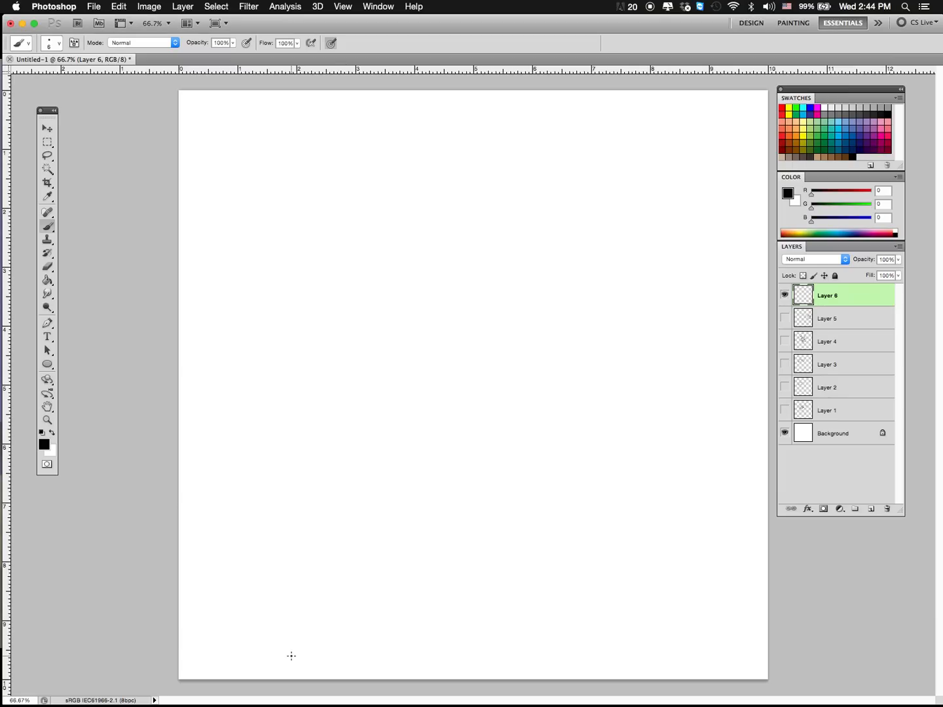
# Step: Draw a tall, narrow head outline in black with straight sides and a pointed chin
pyautogui.moveTo(394, 372)
pyautogui.mouseDown()
pyautogui.moveTo(390, 264)
pyautogui.moveTo(413, 277)
pyautogui.moveTo(396, 251)
pyautogui.moveTo(470, 245)
pyautogui.mouseUp()
pyautogui.moveTo(476, 248)
pyautogui.mouseDown()
pyautogui.moveTo(475, 273)
pyautogui.moveTo(479, 361)
pyautogui.mouseUp()
pyautogui.moveTo(396, 382)
pyautogui.mouseDown()
pyautogui.moveTo(427, 410)
pyautogui.moveTo(472, 373)
pyautogui.moveTo(446, 405)
pyautogui.moveTo(481, 360)
pyautogui.mouseUp()
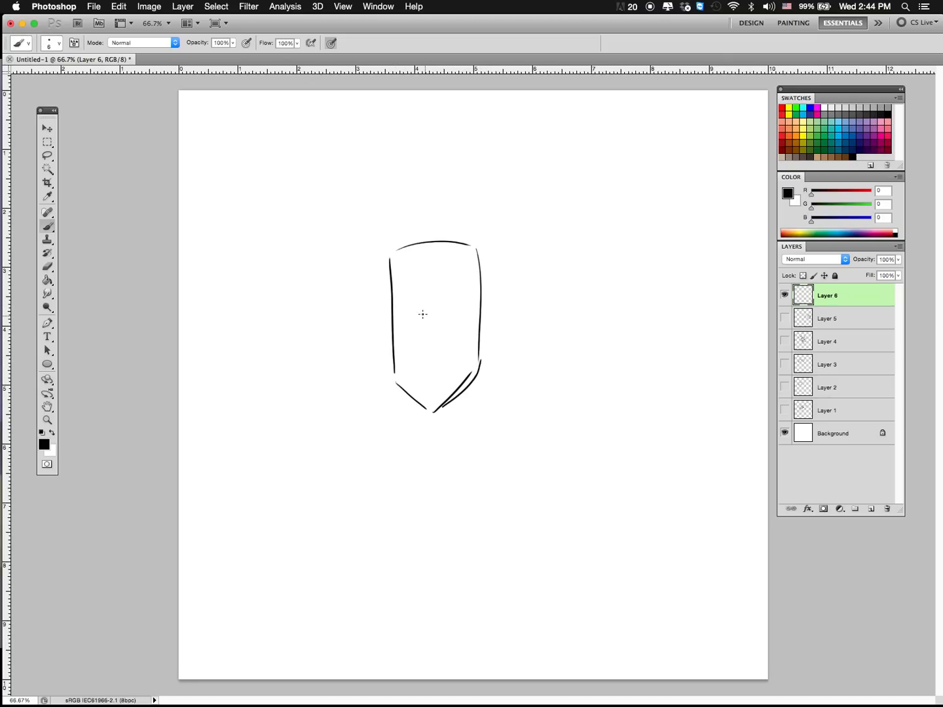
# Step: Draw an angular nose, a wide smirk and half-closed eyes on the narrow face
pyautogui.moveTo(421, 293)
pyautogui.mouseDown()
pyautogui.moveTo(419, 358)
pyautogui.moveTo(386, 374)
pyautogui.moveTo(468, 347)
pyautogui.mouseUp()
pyautogui.moveTo(436, 303)
pyautogui.mouseDown()
pyautogui.moveTo(466, 308)
pyautogui.moveTo(446, 315)
pyautogui.moveTo(417, 298)
pyautogui.moveTo(394, 314)
pyautogui.moveTo(414, 306)
pyautogui.moveTo(457, 307)
pyautogui.mouseUp()
pyautogui.moveTo(396, 321); pyautogui.dragTo(461, 313)
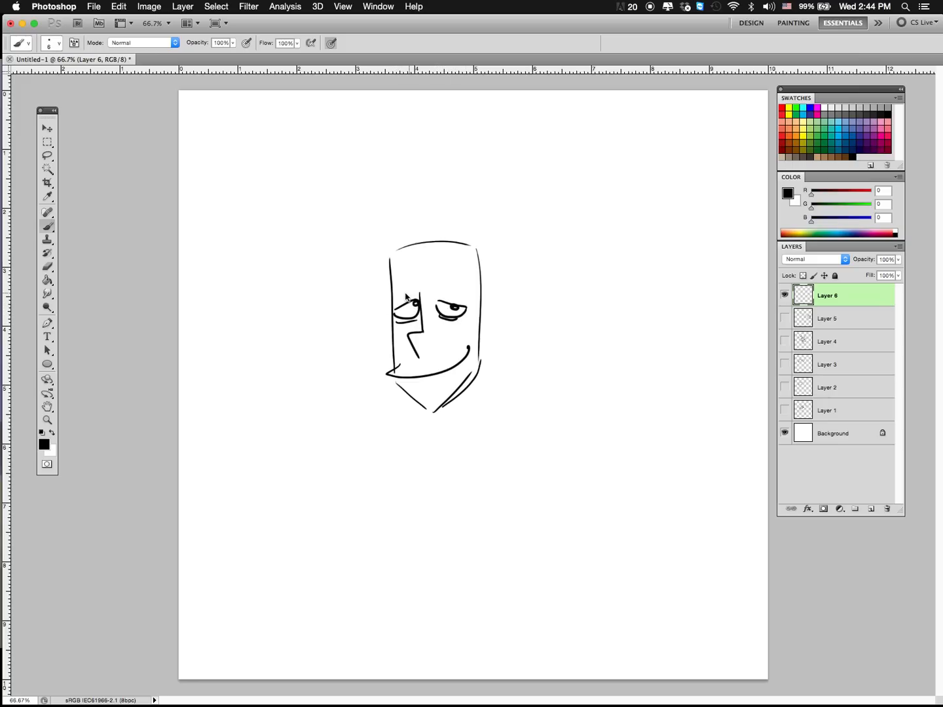
# Step: Add arched eyebrows and an ear on each side, and draw the cranium contour over the head to the near ear
pyautogui.moveTo(392, 289)
pyautogui.mouseDown()
pyautogui.moveTo(455, 276)
pyautogui.moveTo(466, 289)
pyautogui.moveTo(433, 411)
pyautogui.moveTo(502, 323)
pyautogui.moveTo(483, 352)
pyautogui.mouseUp()
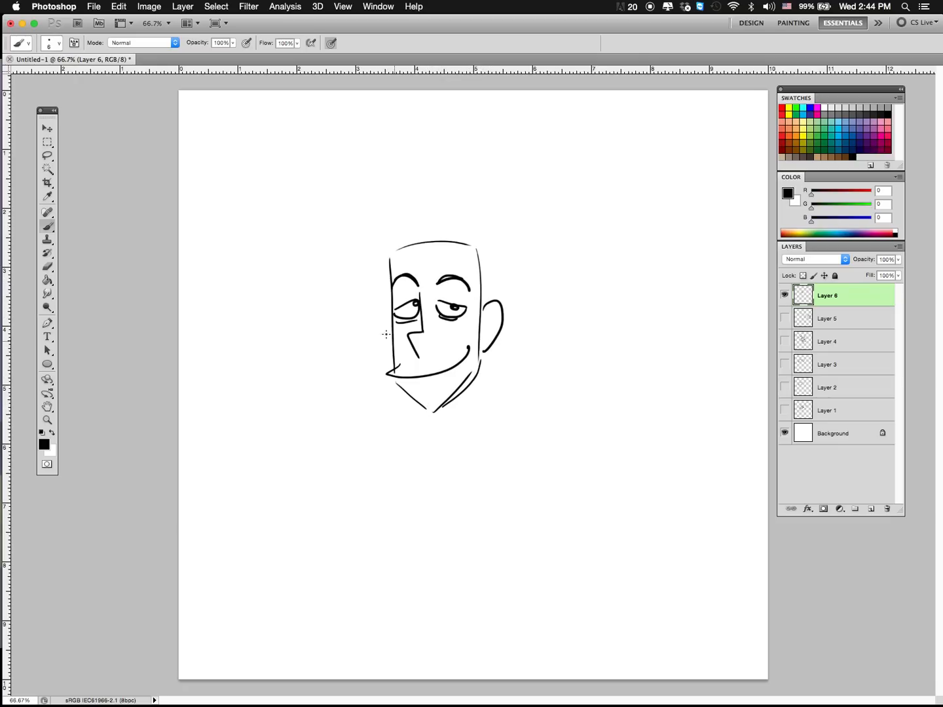
pyautogui.moveTo(392, 316); pyautogui.dragTo(390, 355)
pyautogui.moveTo(394, 244)
pyautogui.mouseDown()
pyautogui.moveTo(460, 225)
pyautogui.moveTo(493, 233)
pyautogui.moveTo(497, 297)
pyautogui.moveTo(498, 242)
pyautogui.moveTo(461, 219)
pyautogui.moveTo(393, 249)
pyautogui.mouseUp()
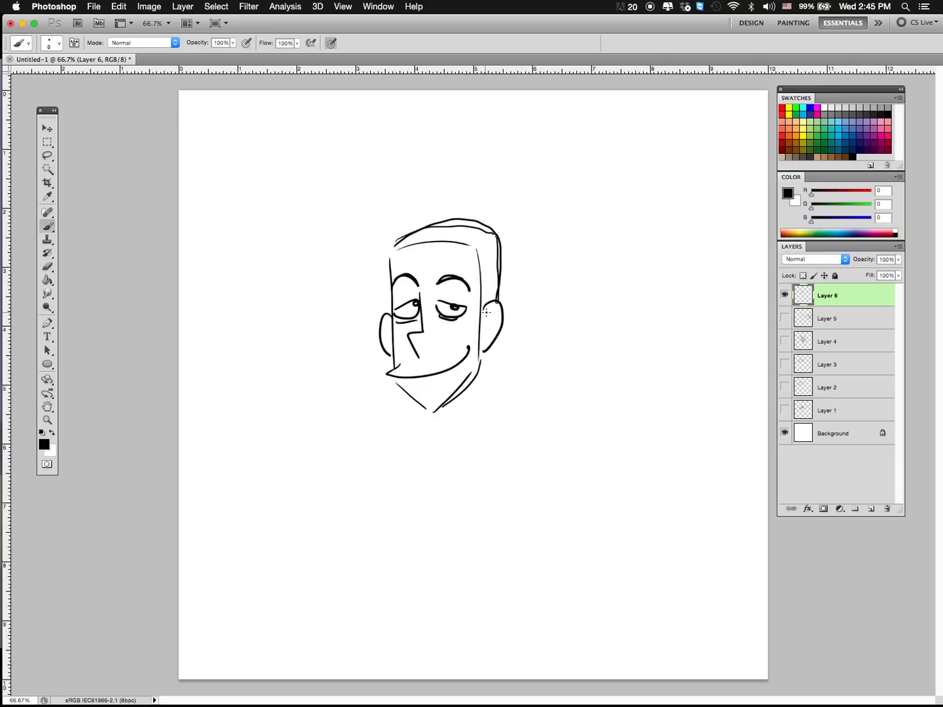
# Step: Draw the inner fold lines inside both ears of the narrow head
pyautogui.moveTo(485, 313); pyautogui.dragTo(487, 340)
pyautogui.moveTo(389, 322); pyautogui.dragTo(390, 350)
pyautogui.moveTo(489, 354); pyautogui.dragTo(485, 417)
pyautogui.moveTo(491, 352); pyautogui.dragTo(495, 422)
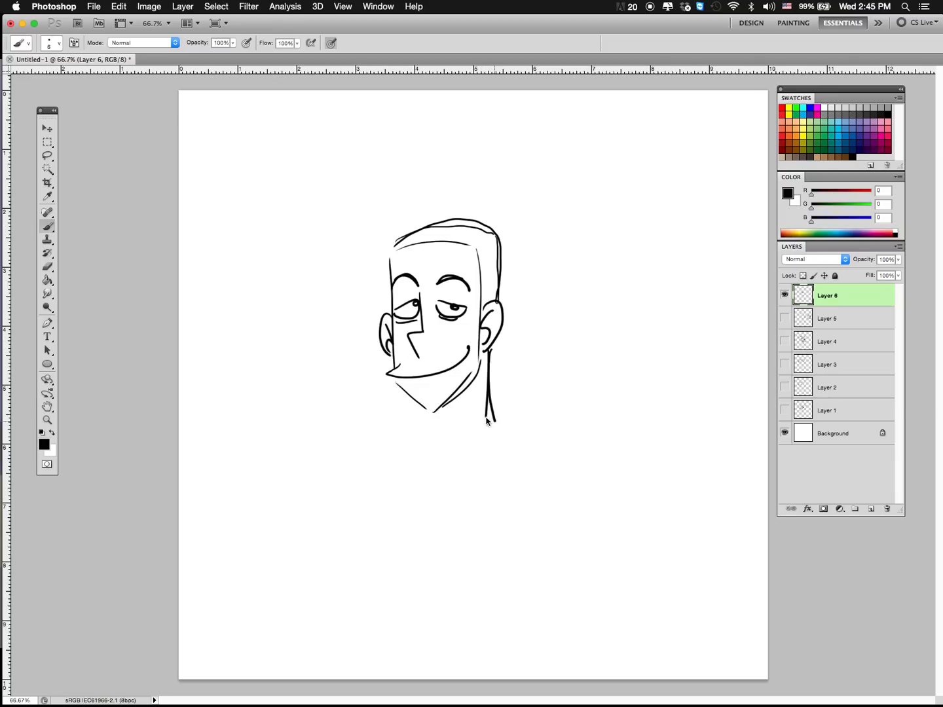
pyautogui.moveTo(438, 412); pyautogui.dragTo(439, 430)
pyautogui.moveTo(490, 351); pyautogui.dragTo(494, 419)
pyautogui.moveTo(486, 417); pyautogui.dragTo(490, 387)
# Step: Add two new layers and outline the hair volume over the cranium down to the near ear in orange
pyautogui.click(796, 134)
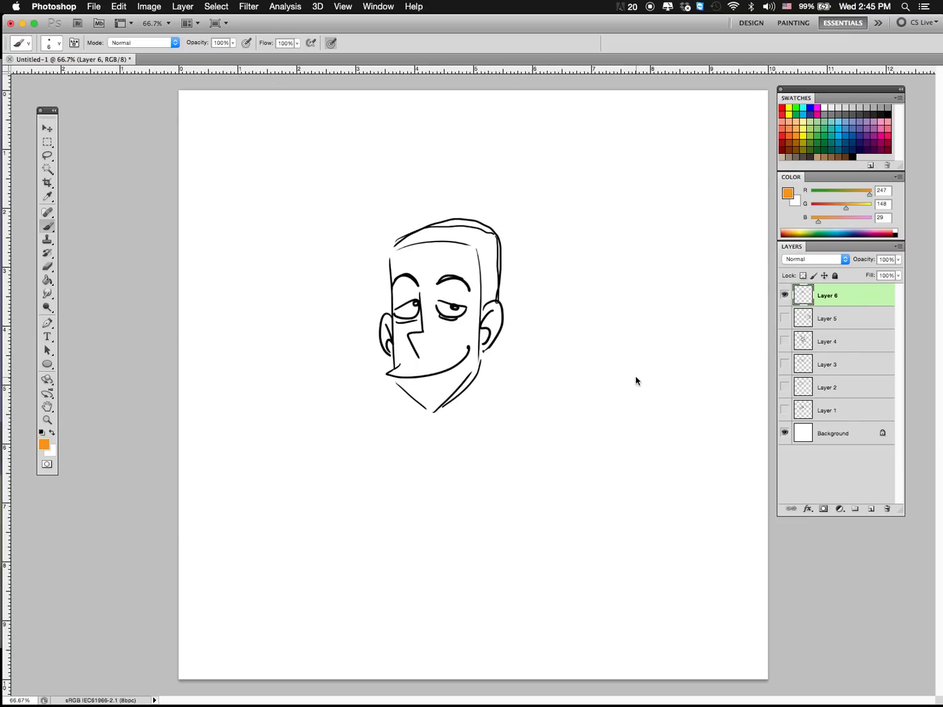
pyautogui.click(870, 510)
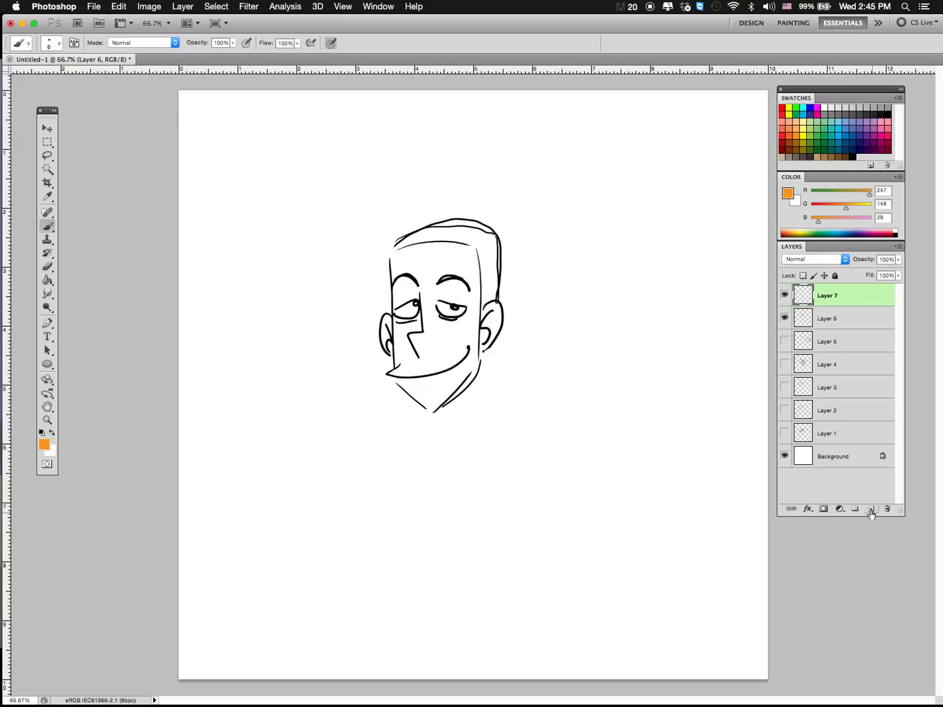
pyautogui.click(870, 509)
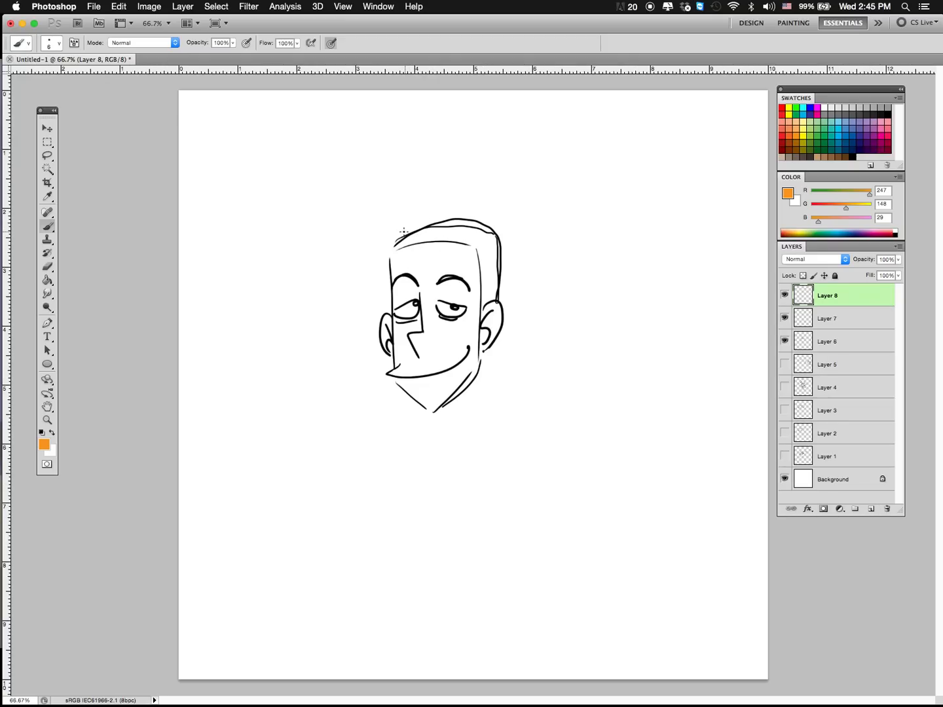
pyautogui.moveTo(398, 232)
pyautogui.mouseDown()
pyautogui.moveTo(452, 213)
pyautogui.moveTo(502, 224)
pyautogui.moveTo(501, 293)
pyautogui.moveTo(433, 211)
pyautogui.mouseUp()
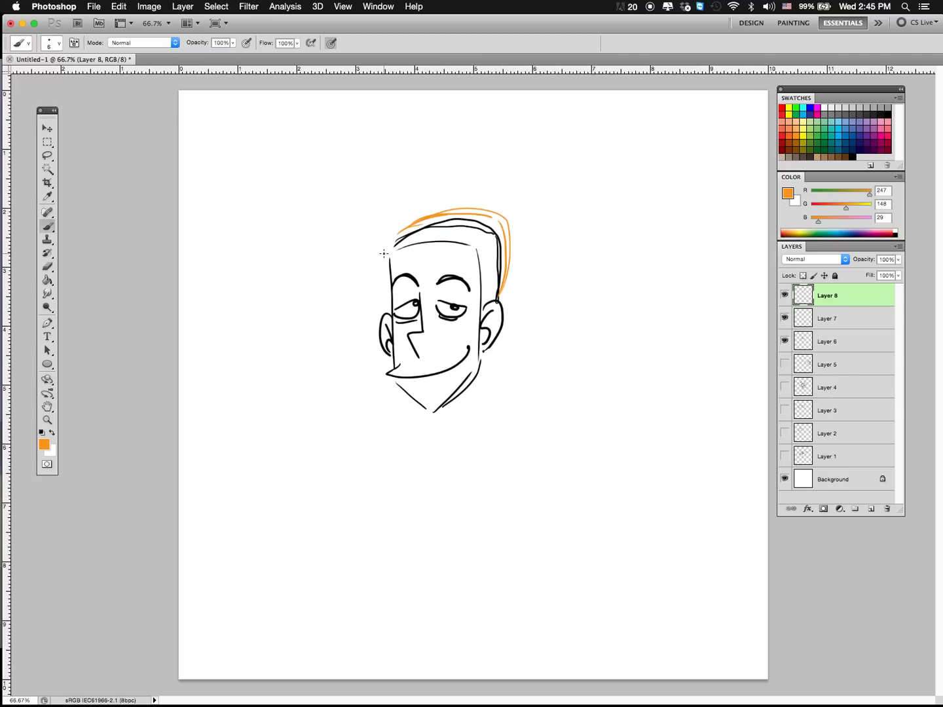
# Step: Draw tall, flame-like faux hawk spikes above the forehead and close them with a curved hairline
pyautogui.moveTo(389, 260)
pyautogui.mouseDown()
pyautogui.moveTo(366, 210)
pyautogui.moveTo(380, 230)
pyautogui.moveTo(395, 168)
pyautogui.moveTo(398, 210)
pyautogui.moveTo(432, 154)
pyautogui.moveTo(485, 249)
pyautogui.moveTo(483, 226)
pyautogui.mouseUp()
pyautogui.moveTo(385, 256)
pyautogui.mouseDown()
pyautogui.moveTo(367, 236)
pyautogui.moveTo(362, 196)
pyautogui.moveTo(376, 226)
pyautogui.moveTo(431, 158)
pyautogui.moveTo(470, 214)
pyautogui.moveTo(479, 281)
pyautogui.moveTo(487, 267)
pyautogui.mouseUp()
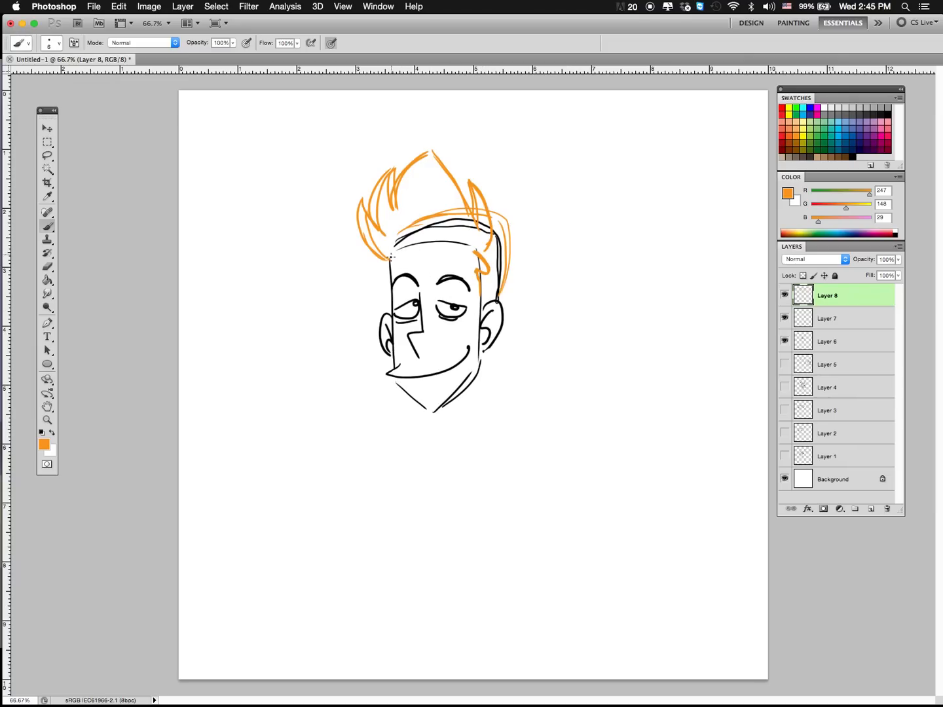
pyautogui.moveTo(391, 257); pyautogui.dragTo(481, 263)
# Step: Draw the sideburn in front of the near ear and small pointed tufts at the back of the head
pyautogui.moveTo(480, 320); pyautogui.dragTo(492, 290)
pyautogui.moveTo(495, 211)
pyautogui.mouseDown()
pyautogui.moveTo(509, 236)
pyautogui.moveTo(517, 213)
pyautogui.moveTo(520, 256)
pyautogui.moveTo(495, 300)
pyautogui.mouseUp()
pyautogui.moveTo(516, 248); pyautogui.dragTo(509, 273)
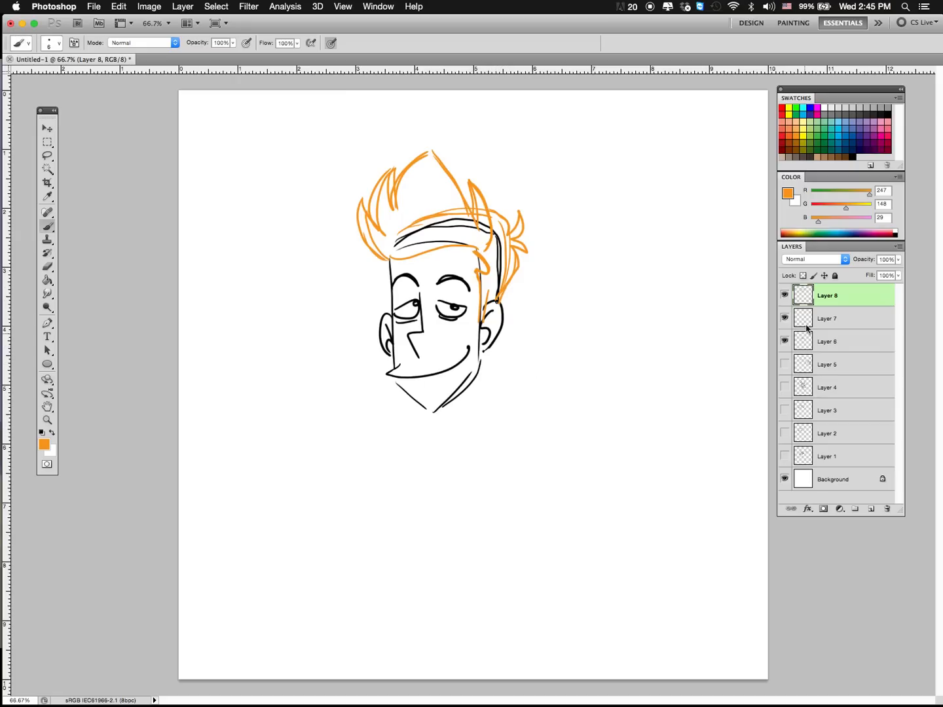
# Step: On a new layer, trace the faux hawk spikes in teal and fill them with strand lines following the hair's direction
pyautogui.click(870, 509)
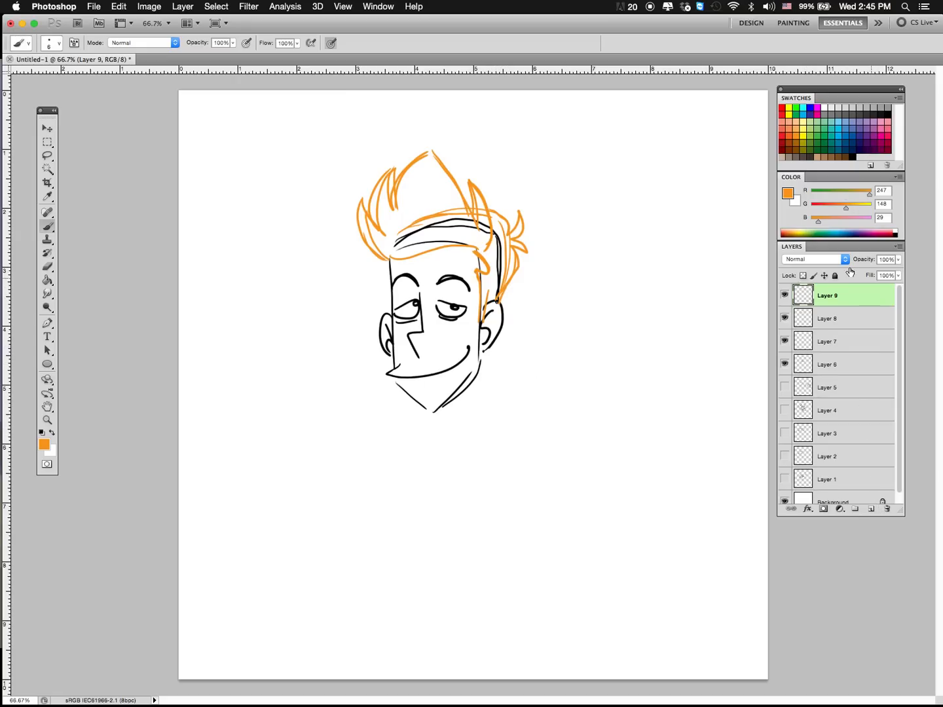
pyautogui.click(831, 129)
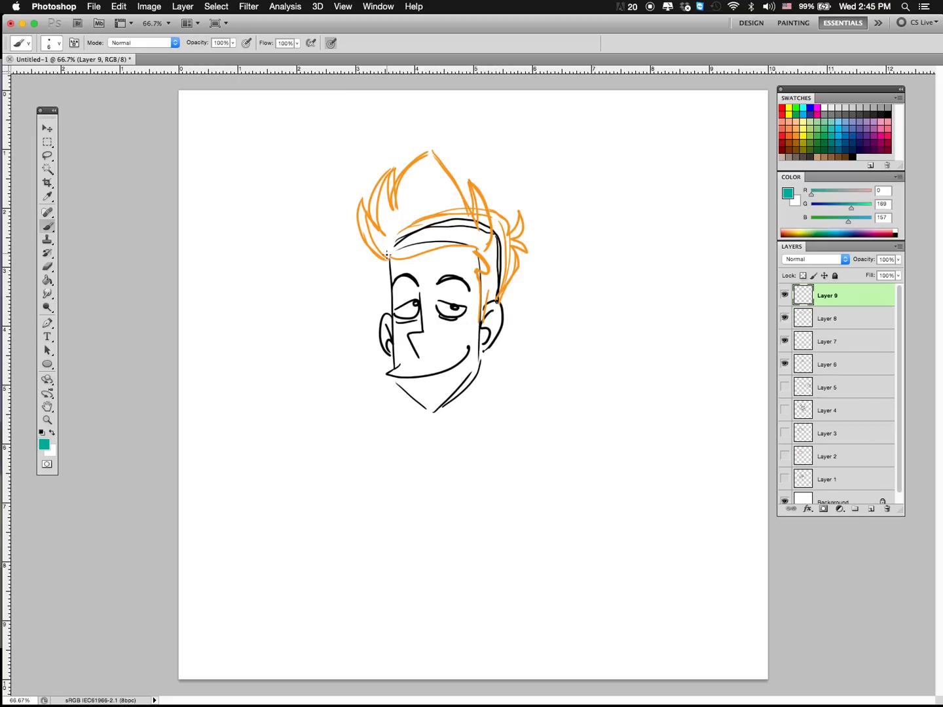
pyautogui.moveTo(387, 257)
pyautogui.mouseDown()
pyautogui.moveTo(393, 195)
pyautogui.moveTo(429, 152)
pyautogui.moveTo(484, 249)
pyautogui.moveTo(384, 261)
pyautogui.moveTo(401, 261)
pyautogui.moveTo(385, 260)
pyautogui.moveTo(359, 199)
pyautogui.moveTo(369, 224)
pyautogui.moveTo(391, 169)
pyautogui.moveTo(400, 217)
pyautogui.mouseUp()
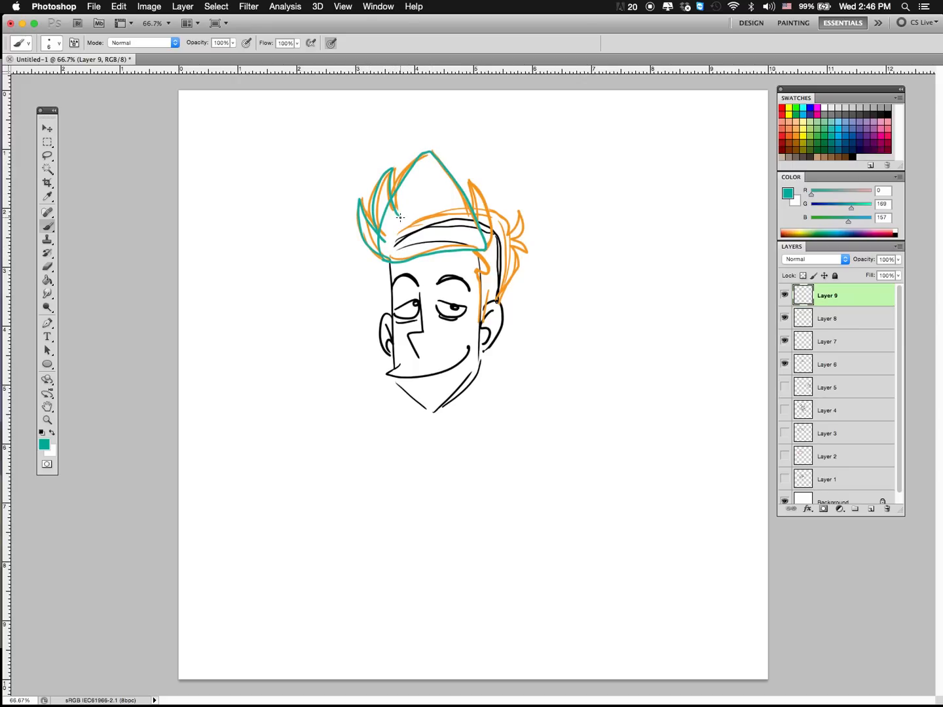
pyautogui.moveTo(470, 213)
pyautogui.mouseDown()
pyautogui.moveTo(464, 175)
pyautogui.moveTo(489, 207)
pyautogui.moveTo(486, 230)
pyautogui.mouseUp()
pyautogui.moveTo(359, 214)
pyautogui.mouseDown()
pyautogui.moveTo(408, 257)
pyautogui.moveTo(397, 190)
pyautogui.moveTo(415, 246)
pyautogui.moveTo(407, 241)
pyautogui.moveTo(429, 150)
pyautogui.moveTo(431, 252)
pyautogui.moveTo(428, 156)
pyautogui.moveTo(454, 246)
pyautogui.moveTo(450, 184)
pyautogui.moveTo(474, 245)
pyautogui.moveTo(463, 169)
pyautogui.mouseUp()
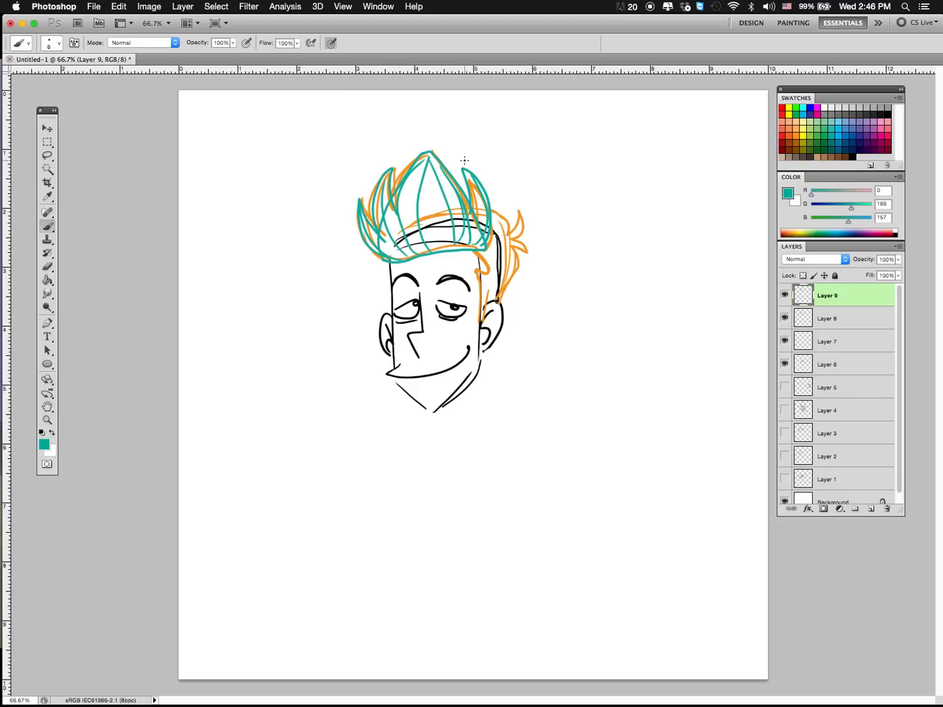
pyautogui.moveTo(440, 245)
pyautogui.mouseDown()
pyautogui.moveTo(432, 149)
pyautogui.moveTo(432, 258)
pyautogui.moveTo(424, 159)
pyautogui.moveTo(389, 220)
pyautogui.moveTo(425, 174)
pyautogui.moveTo(406, 168)
pyautogui.moveTo(447, 240)
pyautogui.moveTo(467, 178)
pyautogui.moveTo(461, 161)
pyautogui.moveTo(481, 254)
pyautogui.moveTo(474, 225)
pyautogui.moveTo(431, 170)
pyautogui.moveTo(473, 254)
pyautogui.moveTo(523, 243)
pyautogui.moveTo(495, 255)
pyautogui.moveTo(500, 224)
pyautogui.moveTo(485, 251)
pyautogui.moveTo(508, 234)
pyautogui.moveTo(515, 246)
pyautogui.moveTo(496, 213)
pyautogui.mouseUp()
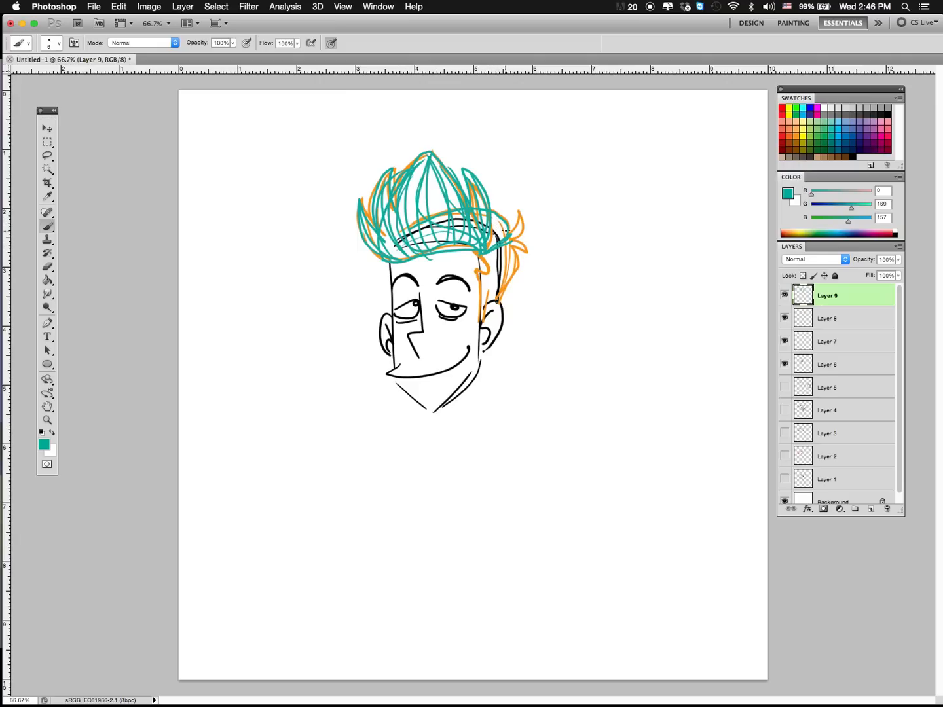
pyautogui.moveTo(509, 234)
pyautogui.mouseDown()
pyautogui.moveTo(492, 219)
pyautogui.moveTo(487, 241)
pyautogui.mouseUp()
# Step: Sketch a small teal profile of the face beside the main head, with hair sweeping forward into an upright spike
pyautogui.moveTo(594, 262)
pyautogui.mouseDown()
pyautogui.moveTo(607, 201)
pyautogui.moveTo(618, 240)
pyautogui.moveTo(607, 215)
pyautogui.moveTo(681, 248)
pyautogui.moveTo(677, 263)
pyautogui.moveTo(597, 301)
pyautogui.moveTo(589, 314)
pyautogui.moveTo(599, 331)
pyautogui.moveTo(632, 321)
pyautogui.moveTo(609, 353)
pyautogui.mouseUp()
pyautogui.moveTo(597, 259)
pyautogui.mouseDown()
pyautogui.moveTo(635, 253)
pyautogui.moveTo(643, 305)
pyautogui.mouseUp()
pyautogui.moveTo(676, 265)
pyautogui.mouseDown()
pyautogui.moveTo(641, 269)
pyautogui.moveTo(676, 291)
pyautogui.moveTo(618, 228)
pyautogui.moveTo(675, 255)
pyautogui.moveTo(611, 225)
pyautogui.moveTo(679, 248)
pyautogui.moveTo(615, 221)
pyautogui.moveTo(663, 246)
pyautogui.moveTo(604, 228)
pyautogui.mouseUp()
pyautogui.moveTo(609, 191)
pyautogui.mouseDown()
pyautogui.moveTo(602, 259)
pyautogui.moveTo(587, 229)
pyautogui.mouseUp()
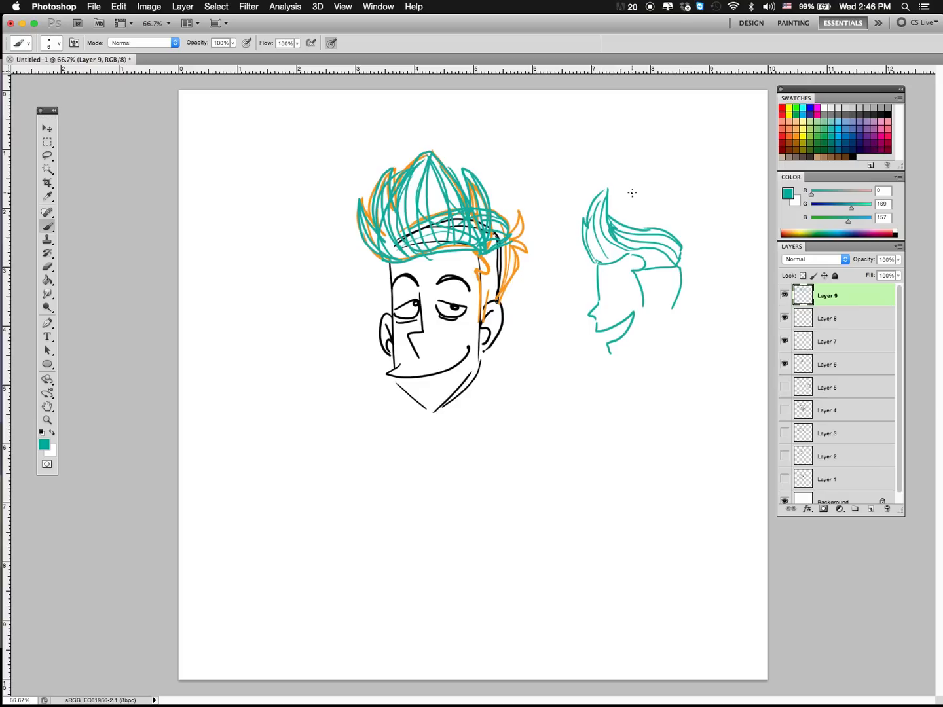
# Step: Complete the profile sketch with the back tufts, the short side hair, the nape and the area around the ear
pyautogui.moveTo(678, 266)
pyautogui.mouseDown()
pyautogui.moveTo(695, 242)
pyautogui.moveTo(663, 320)
pyautogui.mouseUp()
pyautogui.moveTo(668, 274)
pyautogui.mouseDown()
pyautogui.moveTo(662, 326)
pyautogui.moveTo(680, 289)
pyautogui.moveTo(659, 349)
pyautogui.mouseUp()
pyautogui.moveTo(648, 289); pyautogui.dragTo(654, 355)
pyautogui.moveTo(648, 289)
pyautogui.mouseDown()
pyautogui.moveTo(659, 345)
pyautogui.moveTo(647, 326)
pyautogui.moveTo(653, 317)
pyautogui.moveTo(647, 326)
pyautogui.mouseUp()
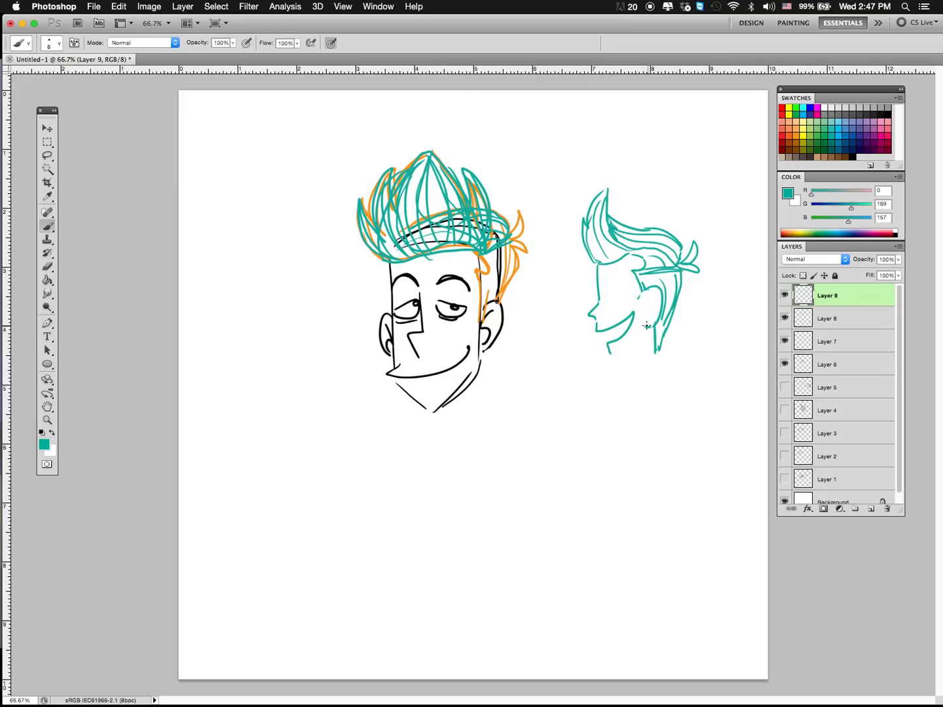
# Step: Switch to orange on Layer 8 and draw the far sideburn down the edge of the face to the ear
pyautogui.click(796, 136)
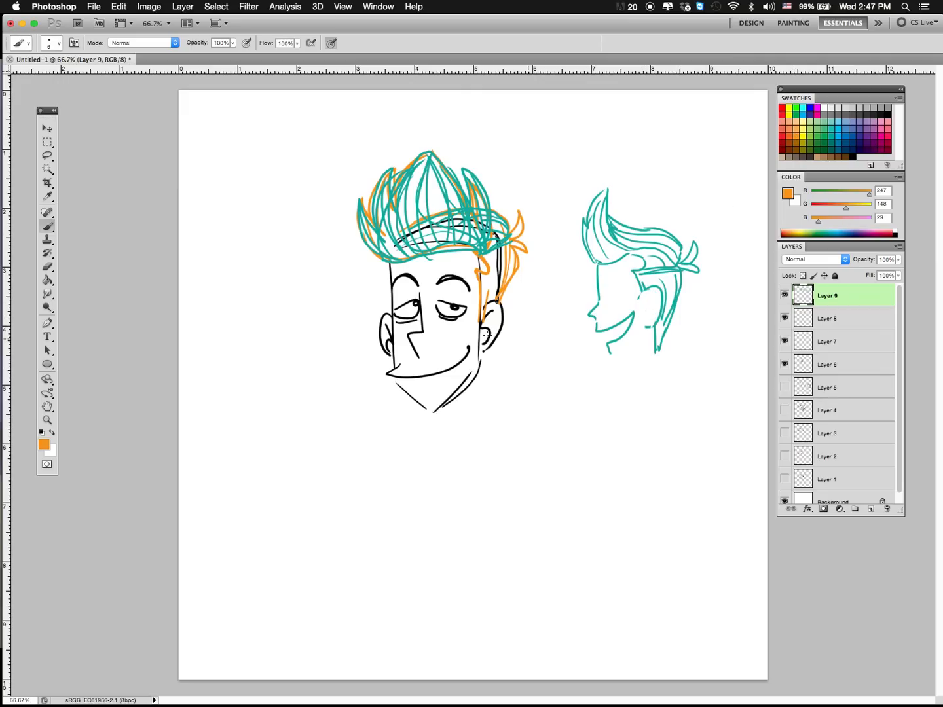
pyautogui.click(824, 320)
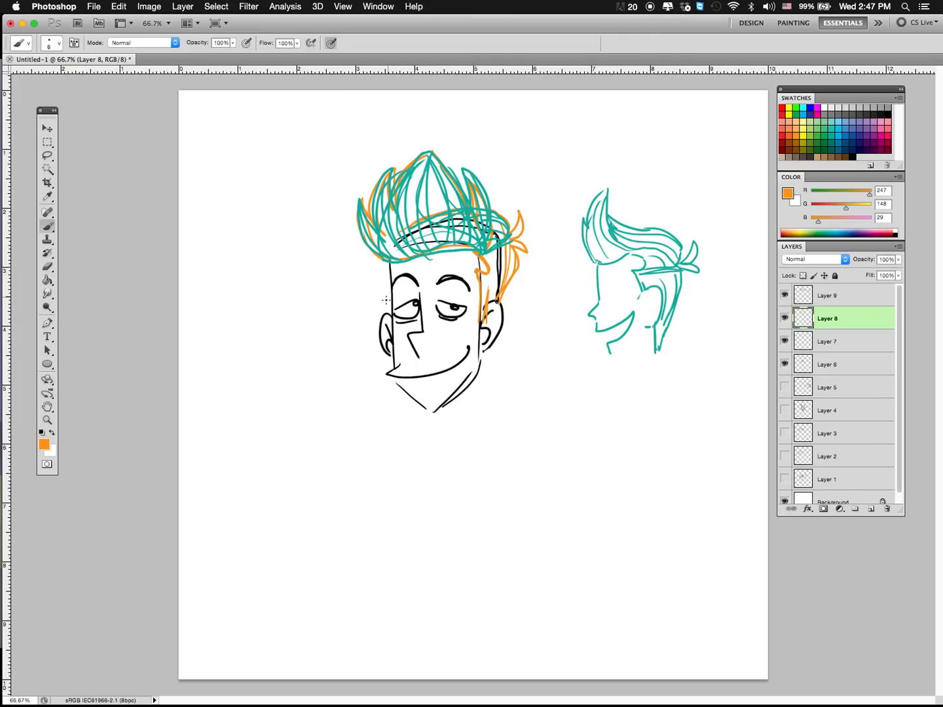
pyautogui.moveTo(392, 276); pyautogui.dragTo(387, 334)
pyautogui.moveTo(485, 323); pyautogui.dragTo(482, 354)
pyautogui.moveTo(478, 320)
pyautogui.mouseDown()
pyautogui.moveTo(478, 366)
pyautogui.moveTo(479, 352)
pyautogui.moveTo(471, 377)
pyautogui.moveTo(433, 417)
pyautogui.moveTo(396, 384)
pyautogui.moveTo(438, 409)
pyautogui.moveTo(476, 371)
pyautogui.mouseUp()
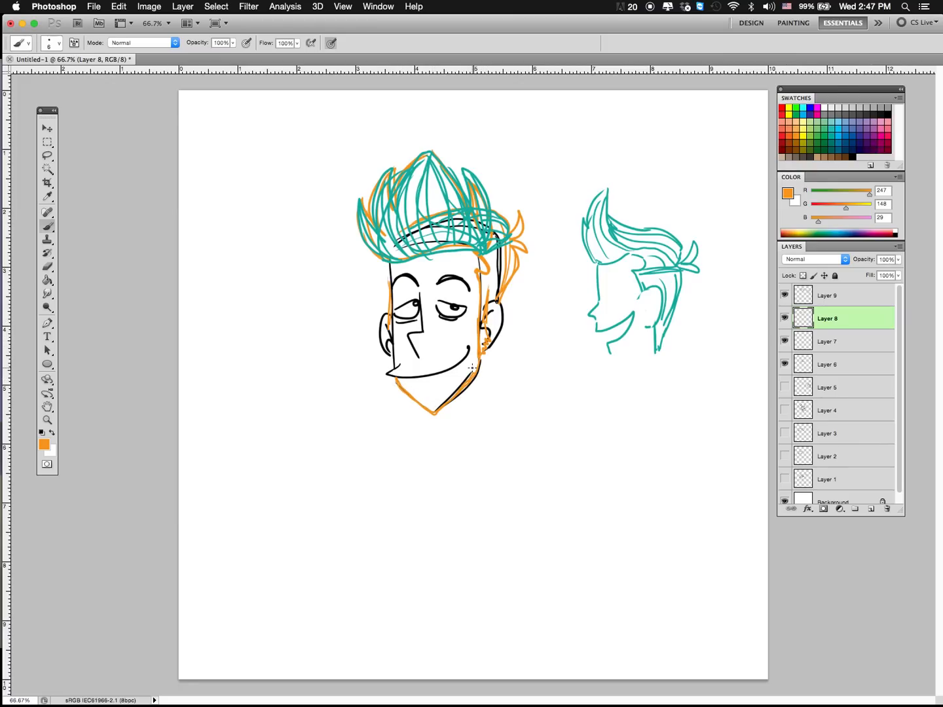
pyautogui.press('alt+super+z')
pyautogui.press('alt+super+z')
pyautogui.press('alt+super+z')
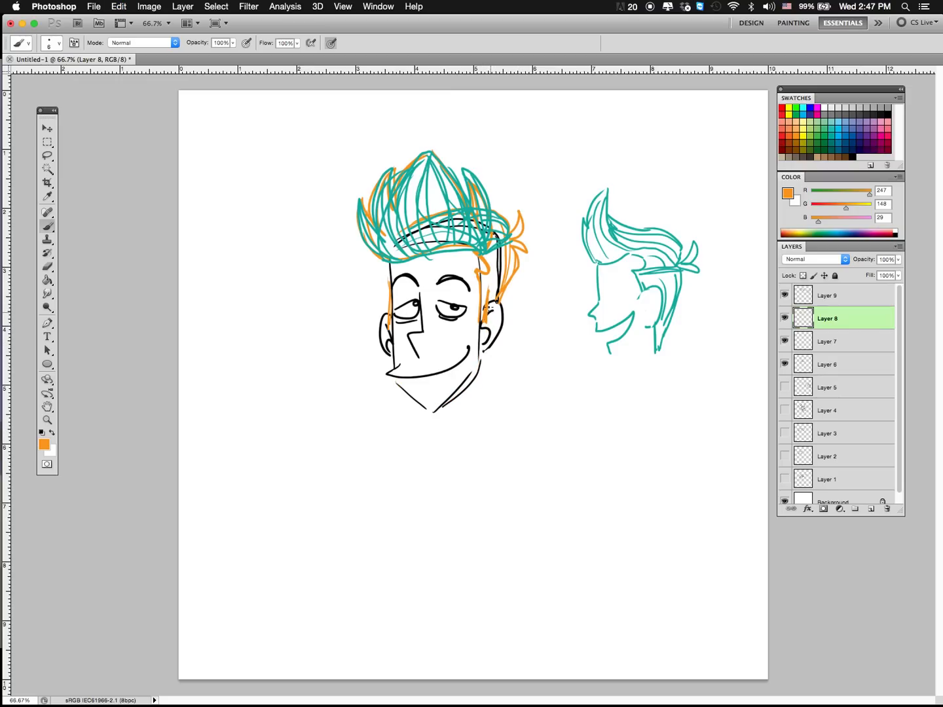
# Step: Draw large pointed side whiskers jutting out from both sides of the face and tapering toward the chin
pyautogui.moveTo(493, 316)
pyautogui.mouseDown()
pyautogui.moveTo(533, 341)
pyautogui.moveTo(473, 383)
pyautogui.moveTo(483, 375)
pyautogui.mouseUp()
pyautogui.moveTo(532, 339); pyautogui.dragTo(515, 350)
pyautogui.moveTo(487, 311)
pyautogui.mouseDown()
pyautogui.moveTo(524, 336)
pyautogui.moveTo(475, 380)
pyautogui.mouseUp()
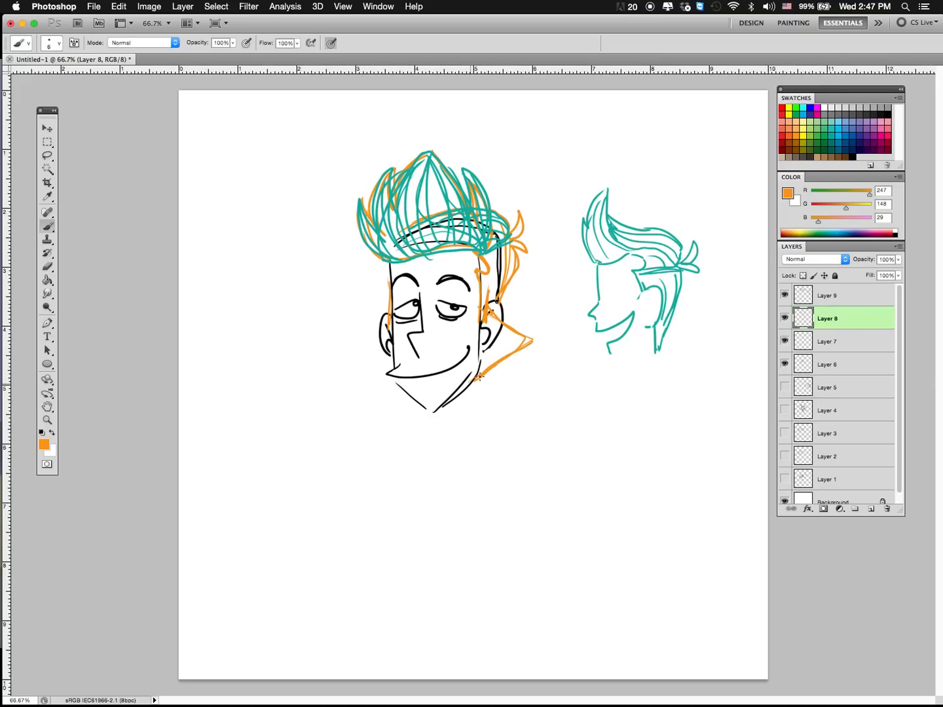
pyautogui.moveTo(435, 411); pyautogui.dragTo(487, 359)
pyautogui.moveTo(387, 331)
pyautogui.mouseDown()
pyautogui.moveTo(350, 353)
pyautogui.moveTo(402, 393)
pyautogui.moveTo(349, 352)
pyautogui.moveTo(388, 320)
pyautogui.mouseUp()
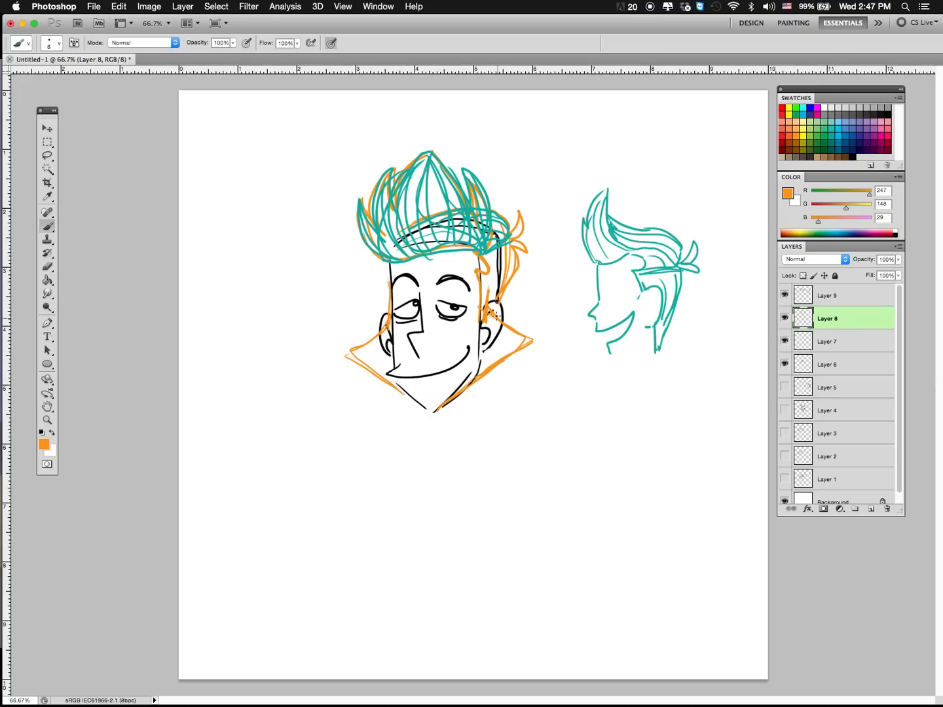
# Step: Add small extra spikes and inner edges to the side whiskers, and draw a pointed goatee with a soul patch
pyautogui.moveTo(496, 316)
pyautogui.mouseDown()
pyautogui.moveTo(522, 323)
pyautogui.moveTo(507, 327)
pyautogui.mouseUp()
pyautogui.moveTo(508, 325)
pyautogui.mouseDown()
pyautogui.moveTo(534, 339)
pyautogui.moveTo(501, 363)
pyautogui.mouseUp()
pyautogui.moveTo(388, 323)
pyautogui.mouseDown()
pyautogui.moveTo(345, 356)
pyautogui.moveTo(388, 385)
pyautogui.mouseUp()
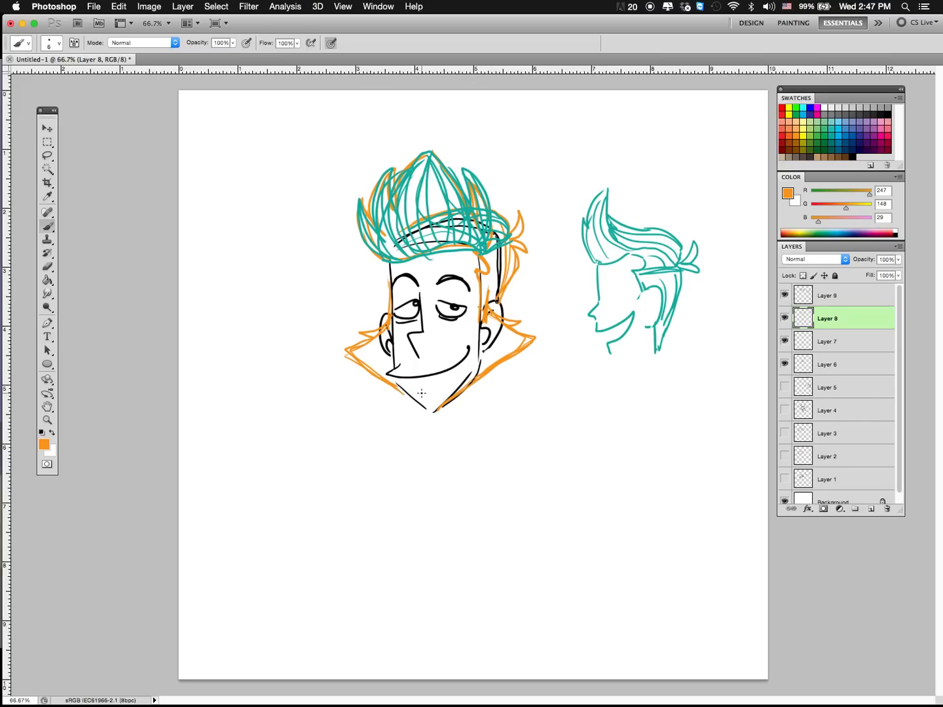
pyautogui.moveTo(499, 319)
pyautogui.mouseDown()
pyautogui.moveTo(480, 310)
pyautogui.moveTo(490, 264)
pyautogui.moveTo(478, 364)
pyautogui.mouseUp()
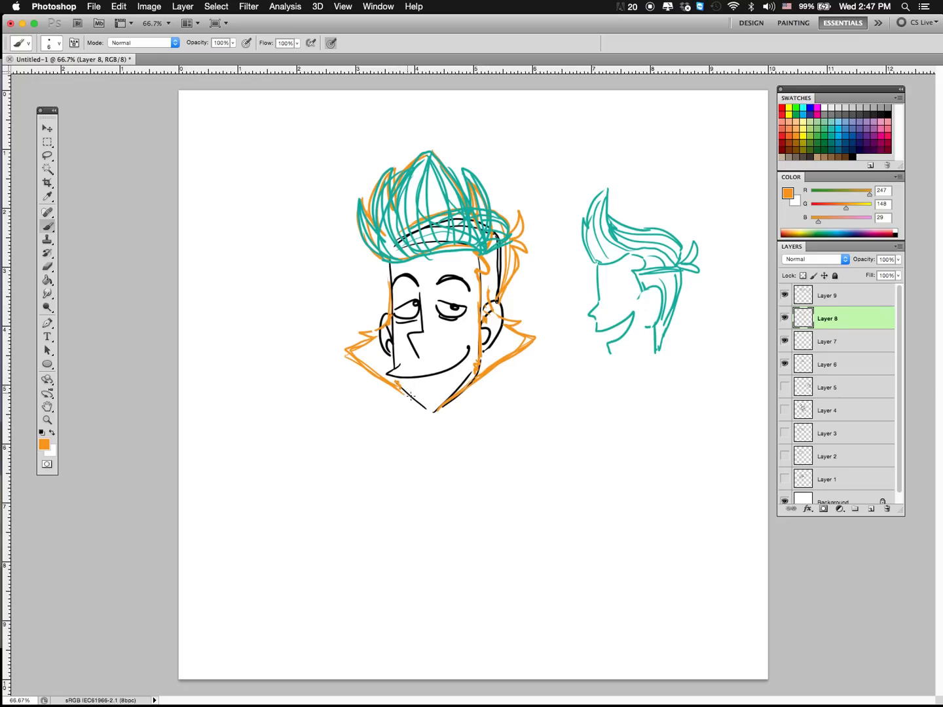
pyautogui.moveTo(411, 395)
pyautogui.mouseDown()
pyautogui.moveTo(449, 395)
pyautogui.moveTo(423, 425)
pyautogui.moveTo(432, 433)
pyautogui.moveTo(464, 387)
pyautogui.mouseUp()
# Step: Draw a simplified orange diagram of the head: a rectangle with triangles for hair, whiskers and beard, plus a smiling face
pyautogui.moveTo(550, 422); pyautogui.dragTo(550, 491)
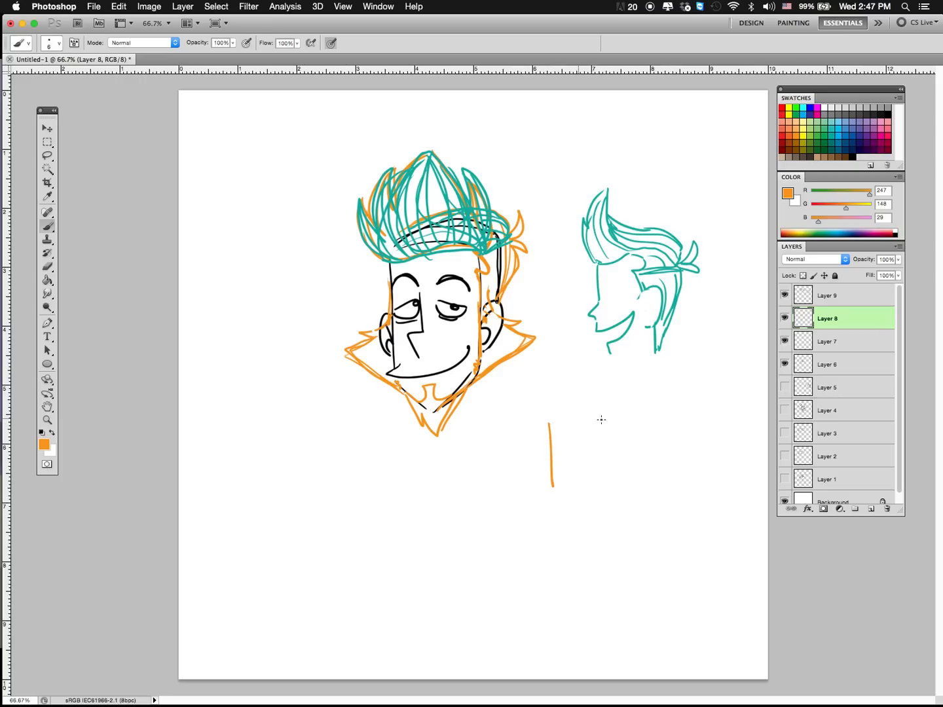
pyautogui.moveTo(601, 418)
pyautogui.mouseDown()
pyautogui.moveTo(598, 496)
pyautogui.moveTo(554, 492)
pyautogui.mouseUp()
pyautogui.moveTo(548, 419)
pyautogui.mouseDown()
pyautogui.moveTo(563, 376)
pyautogui.moveTo(607, 414)
pyautogui.mouseUp()
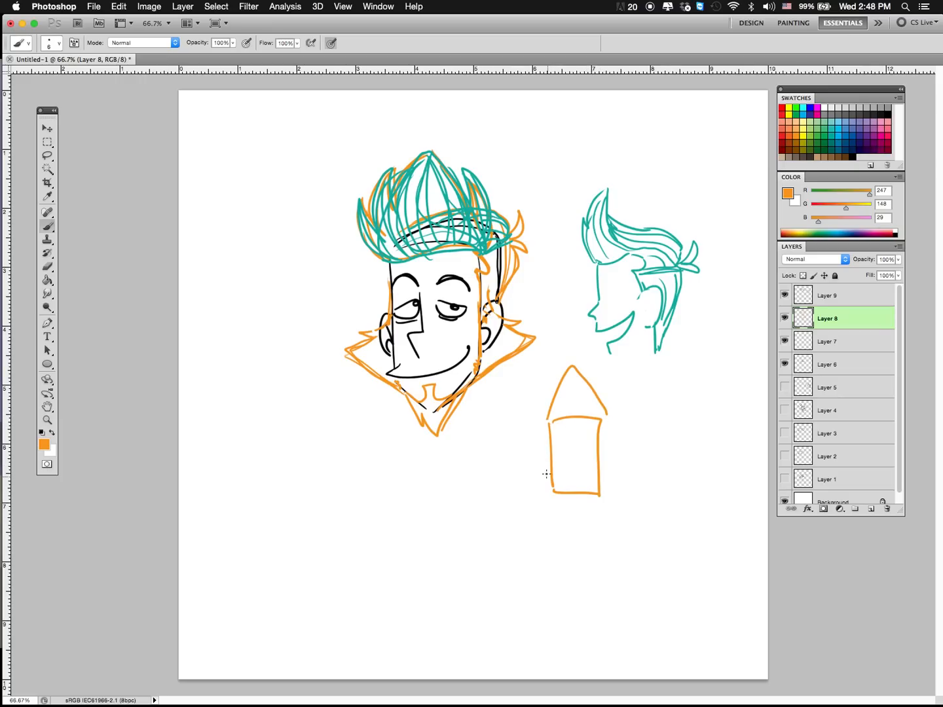
pyautogui.moveTo(548, 464)
pyautogui.mouseDown()
pyautogui.moveTo(530, 475)
pyautogui.moveTo(559, 492)
pyautogui.mouseUp()
pyautogui.moveTo(600, 458)
pyautogui.mouseDown()
pyautogui.moveTo(628, 483)
pyautogui.moveTo(600, 502)
pyautogui.mouseUp()
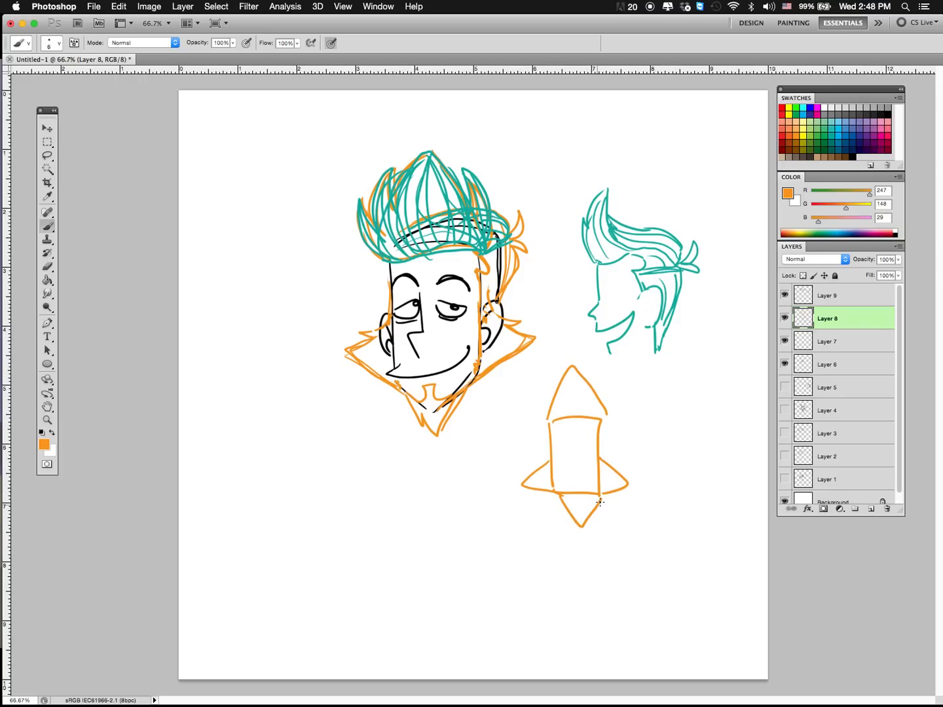
pyautogui.moveTo(555, 471)
pyautogui.mouseDown()
pyautogui.moveTo(593, 468)
pyautogui.moveTo(559, 451)
pyautogui.moveTo(582, 450)
pyautogui.mouseUp()
# Step: Switch to teal on Layer 9 and trace the sideburns, both pointed side whiskers and the goatee
pyautogui.click(830, 130)
pyautogui.click(830, 130)
pyautogui.click(828, 296)
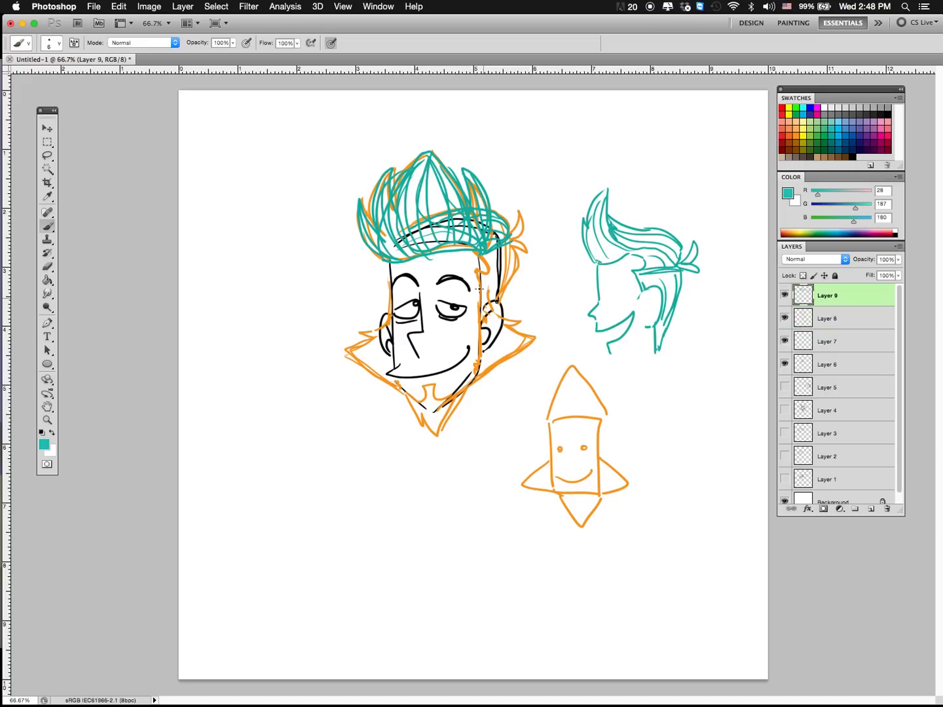
pyautogui.moveTo(479, 263); pyautogui.dragTo(479, 353)
pyautogui.moveTo(490, 302)
pyautogui.mouseDown()
pyautogui.moveTo(530, 337)
pyautogui.moveTo(480, 374)
pyautogui.mouseUp()
pyautogui.moveTo(356, 342); pyautogui.dragTo(386, 303)
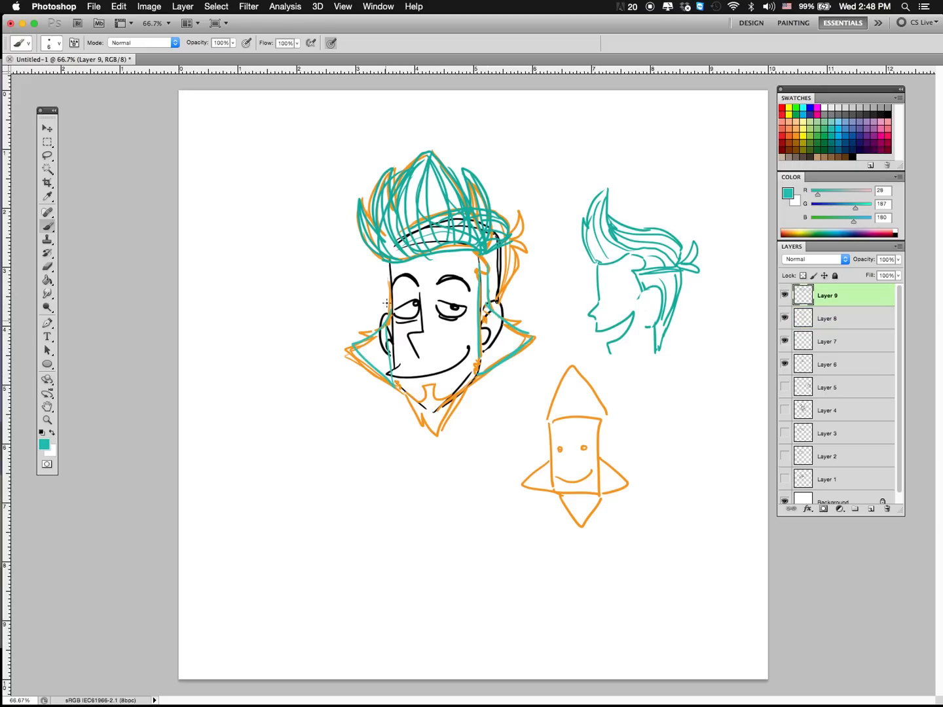
pyautogui.moveTo(423, 422)
pyautogui.mouseDown()
pyautogui.moveTo(441, 432)
pyautogui.moveTo(457, 395)
pyautogui.mouseUp()
# Step: Add teal strand lines to the short side hair above the near ear and to the back tufts
pyautogui.moveTo(492, 256); pyautogui.dragTo(494, 307)
pyautogui.moveTo(496, 254); pyautogui.dragTo(505, 292)
pyautogui.moveTo(512, 237)
pyautogui.mouseDown()
pyautogui.moveTo(525, 213)
pyautogui.moveTo(522, 242)
pyautogui.moveTo(539, 249)
pyautogui.moveTo(517, 240)
pyautogui.mouseUp()
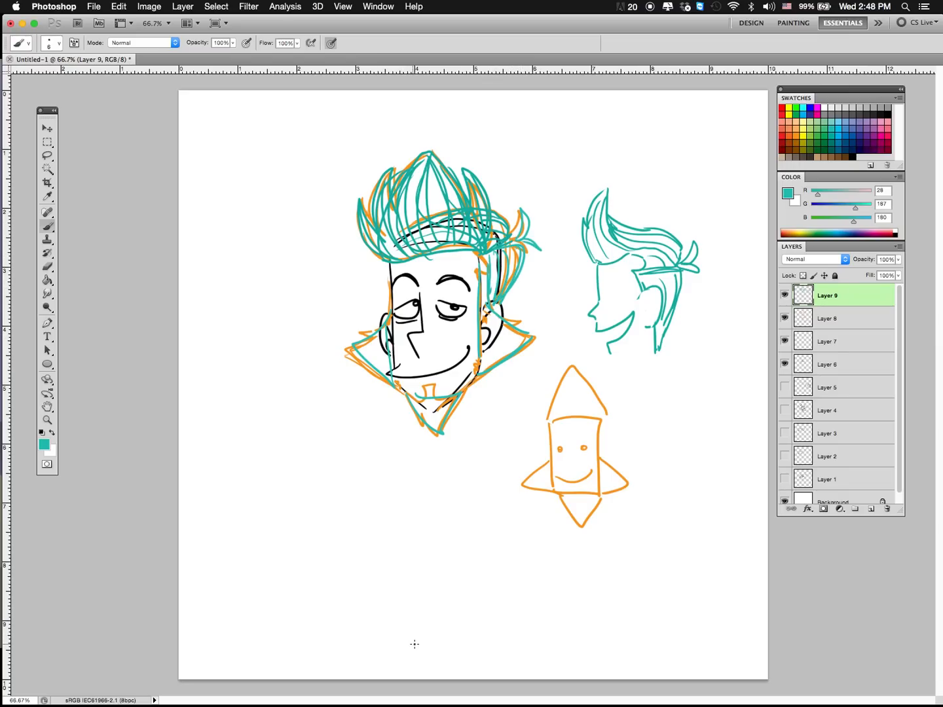
# Step: Hide Layers 6 to 9, add a new layer and set the brush colour to black
pyautogui.moveTo(785, 318)
pyautogui.mouseDown()
pyautogui.moveTo(786, 347)
pyautogui.moveTo(785, 297)
pyautogui.mouseUp()
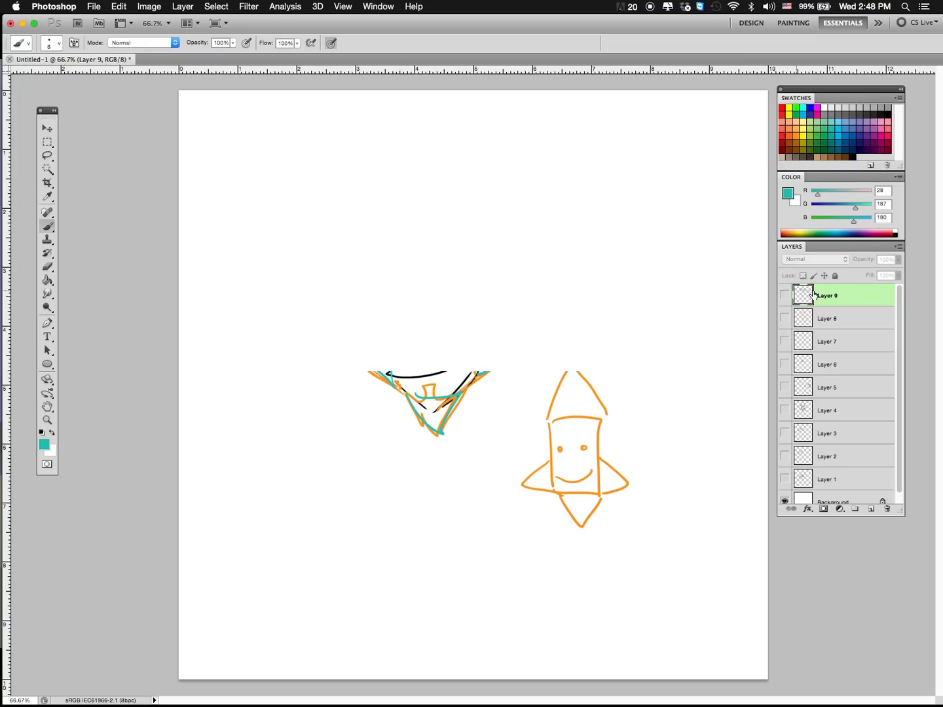
pyautogui.click(872, 509)
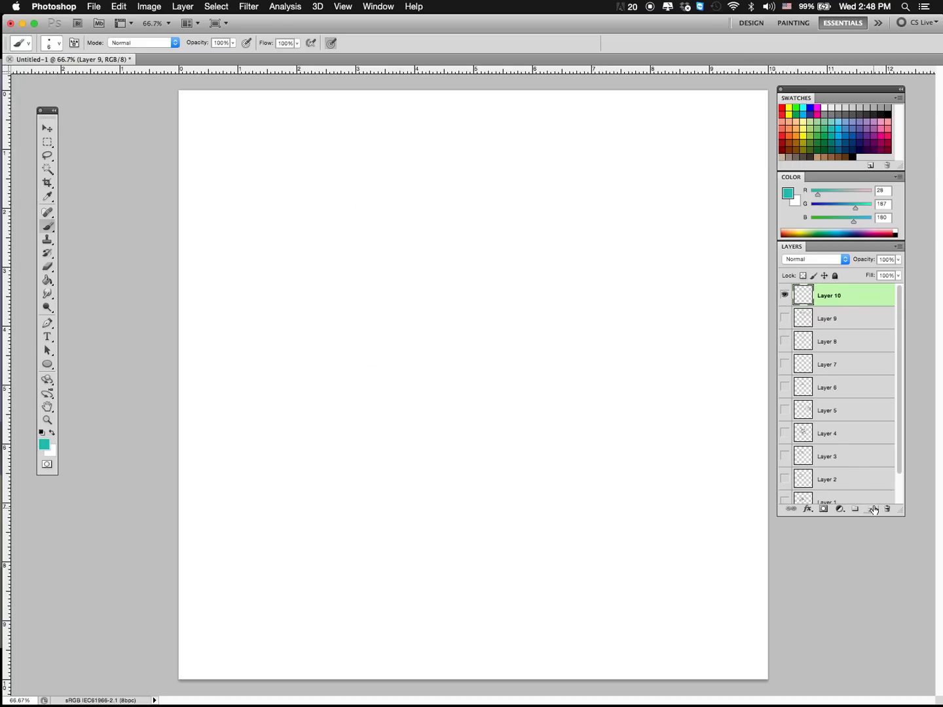
pyautogui.click(888, 114)
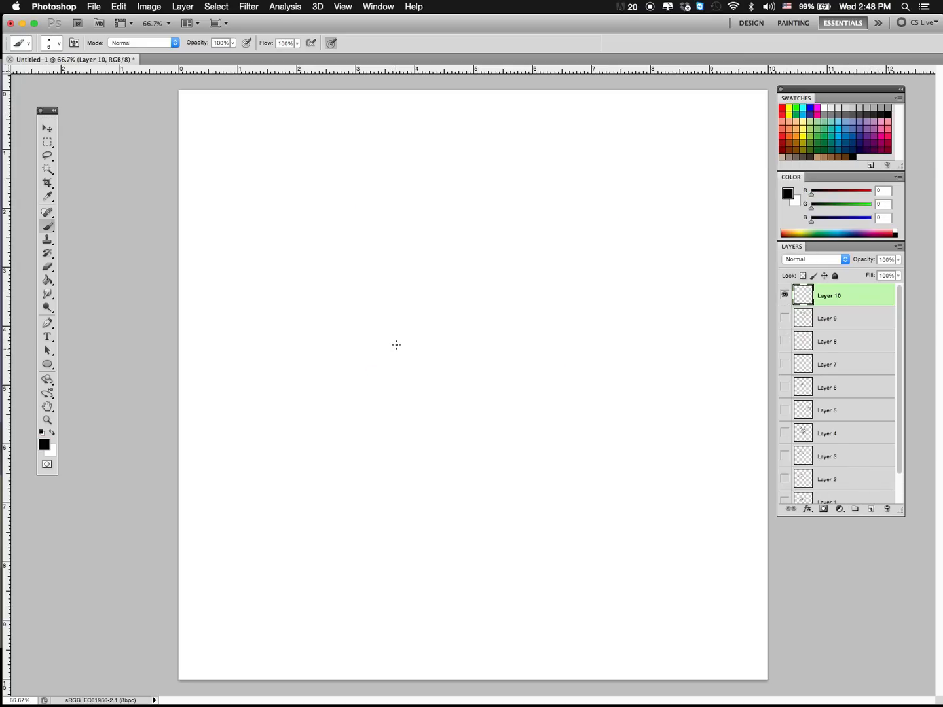
# Step: Draw a rounded head outline with a domed cranium, an indented eye area and a full, round cheek and chin
pyautogui.moveTo(383, 337)
pyautogui.mouseDown()
pyautogui.moveTo(385, 383)
pyautogui.moveTo(383, 320)
pyautogui.moveTo(433, 282)
pyautogui.moveTo(477, 283)
pyautogui.mouseUp()
pyautogui.moveTo(486, 288)
pyautogui.mouseDown()
pyautogui.moveTo(500, 343)
pyautogui.moveTo(487, 386)
pyautogui.mouseUp()
pyautogui.moveTo(386, 379)
pyautogui.mouseDown()
pyautogui.moveTo(381, 393)
pyautogui.moveTo(401, 426)
pyautogui.moveTo(429, 435)
pyautogui.mouseUp()
pyautogui.moveTo(490, 391)
pyautogui.mouseDown()
pyautogui.moveTo(429, 431)
pyautogui.moveTo(397, 420)
pyautogui.moveTo(395, 376)
pyautogui.moveTo(379, 390)
pyautogui.moveTo(378, 316)
pyautogui.moveTo(420, 283)
pyautogui.mouseUp()
pyautogui.moveTo(411, 288)
pyautogui.mouseDown()
pyautogui.moveTo(482, 279)
pyautogui.moveTo(503, 332)
pyautogui.moveTo(501, 307)
pyautogui.moveTo(490, 383)
pyautogui.mouseUp()
# Step: Extend the back of the skull outward and draw an ear with inner folds at the rear of the jaw
pyautogui.rightClick(510, 336)
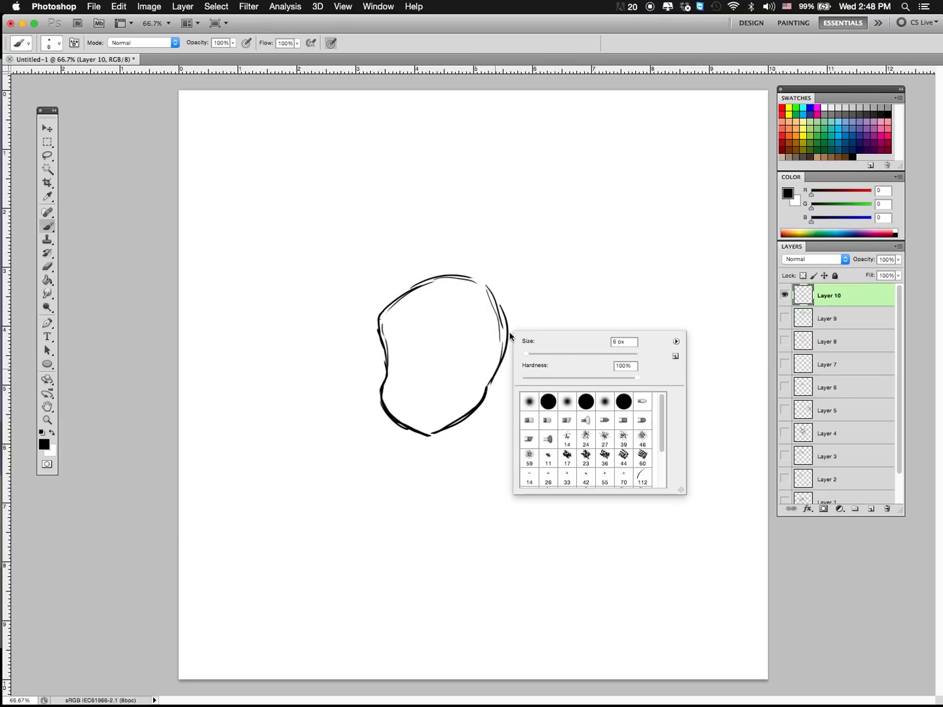
pyautogui.moveTo(512, 337)
pyautogui.mouseDown()
pyautogui.moveTo(492, 398)
pyautogui.moveTo(480, 400)
pyautogui.mouseUp()
pyautogui.moveTo(486, 349)
pyautogui.mouseDown()
pyautogui.moveTo(494, 394)
pyautogui.moveTo(476, 359)
pyautogui.moveTo(474, 393)
pyautogui.moveTo(496, 362)
pyautogui.moveTo(481, 397)
pyautogui.moveTo(496, 364)
pyautogui.moveTo(483, 364)
pyautogui.moveTo(482, 393)
pyautogui.moveTo(494, 375)
pyautogui.mouseUp()
pyautogui.moveTo(491, 356)
pyautogui.mouseDown()
pyautogui.moveTo(498, 363)
pyautogui.moveTo(503, 335)
pyautogui.moveTo(507, 363)
pyautogui.moveTo(499, 362)
pyautogui.mouseUp()
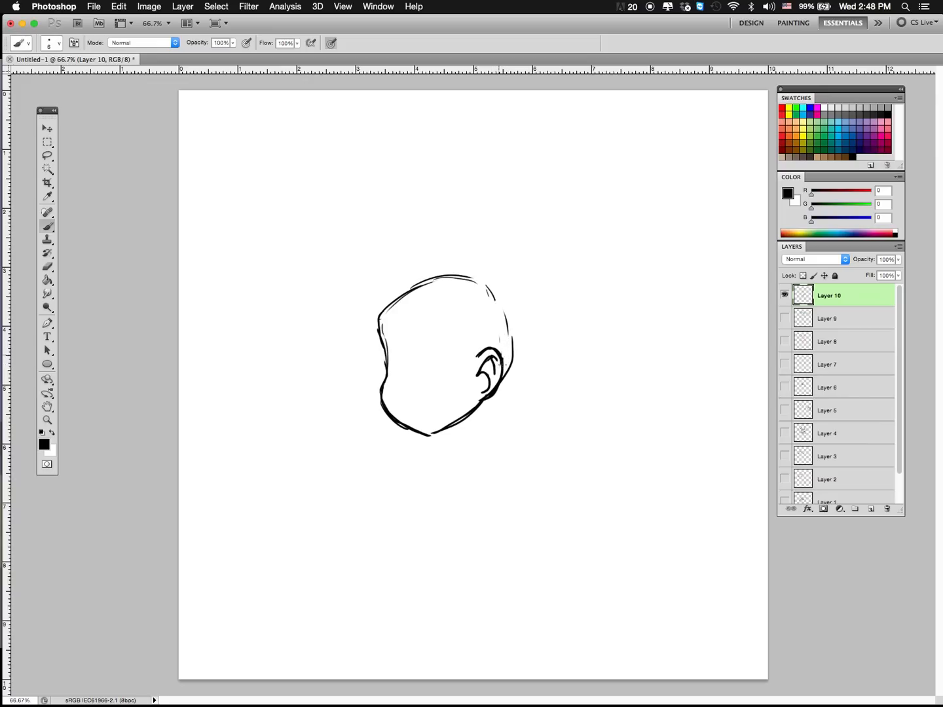
# Step: Thicken and smooth the head contour around the forehead, skull, chin and jaw, and reinforce the front of the ear
pyautogui.moveTo(486, 286)
pyautogui.mouseDown()
pyautogui.moveTo(510, 351)
pyautogui.moveTo(516, 343)
pyautogui.moveTo(497, 386)
pyautogui.mouseUp()
pyautogui.moveTo(388, 372)
pyautogui.mouseDown()
pyautogui.moveTo(389, 306)
pyautogui.moveTo(470, 274)
pyautogui.mouseUp()
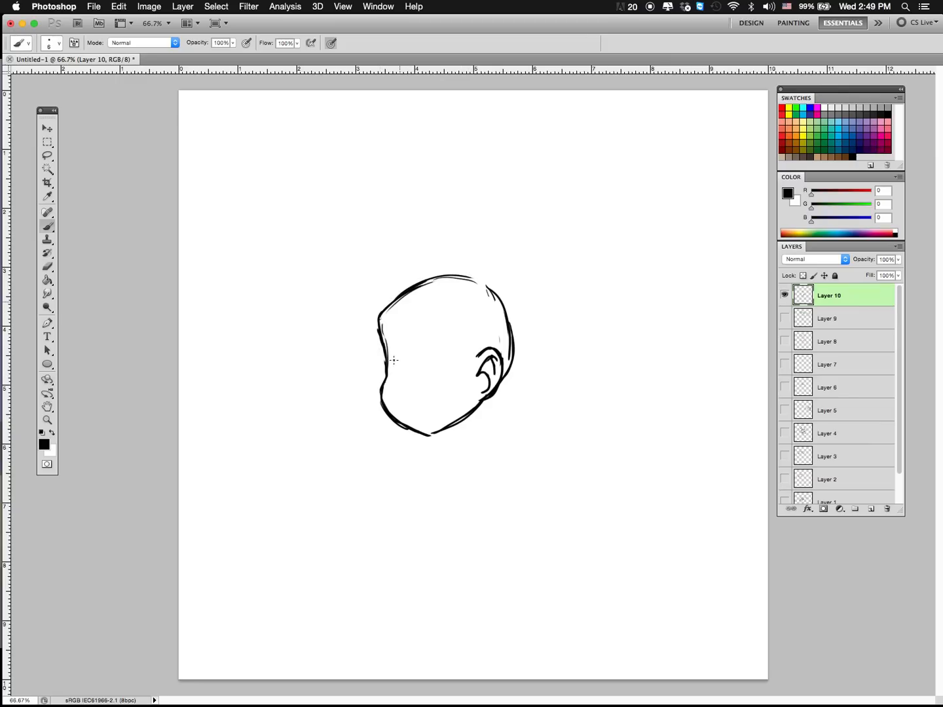
pyautogui.moveTo(381, 315)
pyautogui.mouseDown()
pyautogui.moveTo(376, 333)
pyautogui.moveTo(388, 307)
pyautogui.moveTo(421, 283)
pyautogui.mouseUp()
pyautogui.moveTo(400, 429)
pyautogui.mouseDown()
pyautogui.moveTo(427, 434)
pyautogui.moveTo(465, 406)
pyautogui.mouseUp()
pyautogui.moveTo(478, 355); pyautogui.dragTo(472, 408)
pyautogui.moveTo(472, 273)
pyautogui.mouseDown()
pyautogui.moveTo(514, 330)
pyautogui.moveTo(515, 352)
pyautogui.mouseUp()
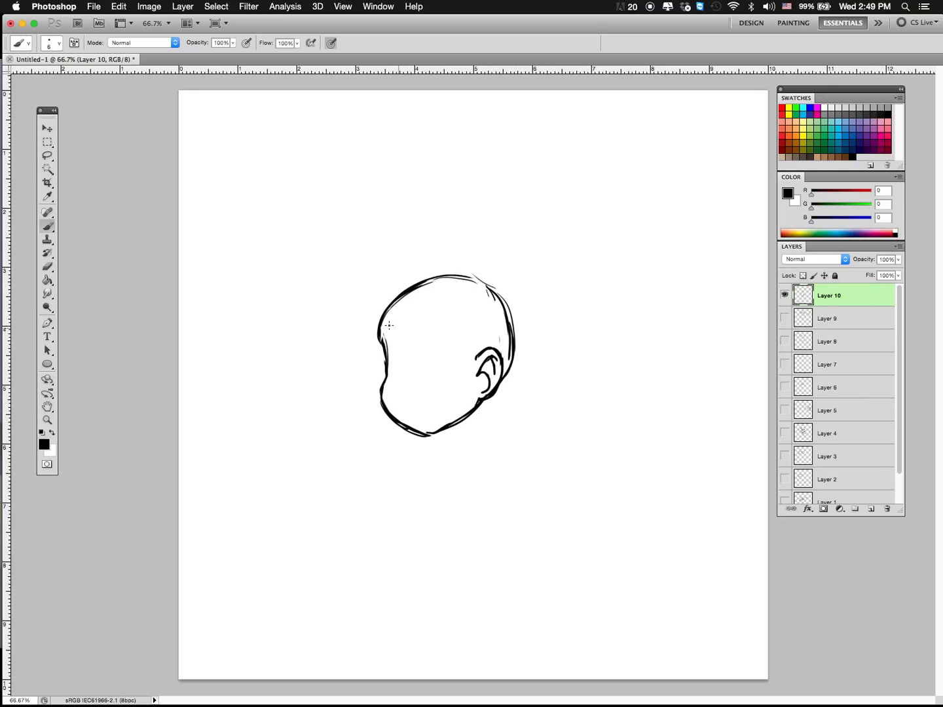
# Step: Draw a curved hairline across the head and add angry eyes, slanted eyebrows, a small nose and a frown
pyautogui.moveTo(386, 318)
pyautogui.mouseDown()
pyautogui.moveTo(476, 347)
pyautogui.moveTo(393, 316)
pyautogui.moveTo(485, 359)
pyautogui.mouseUp()
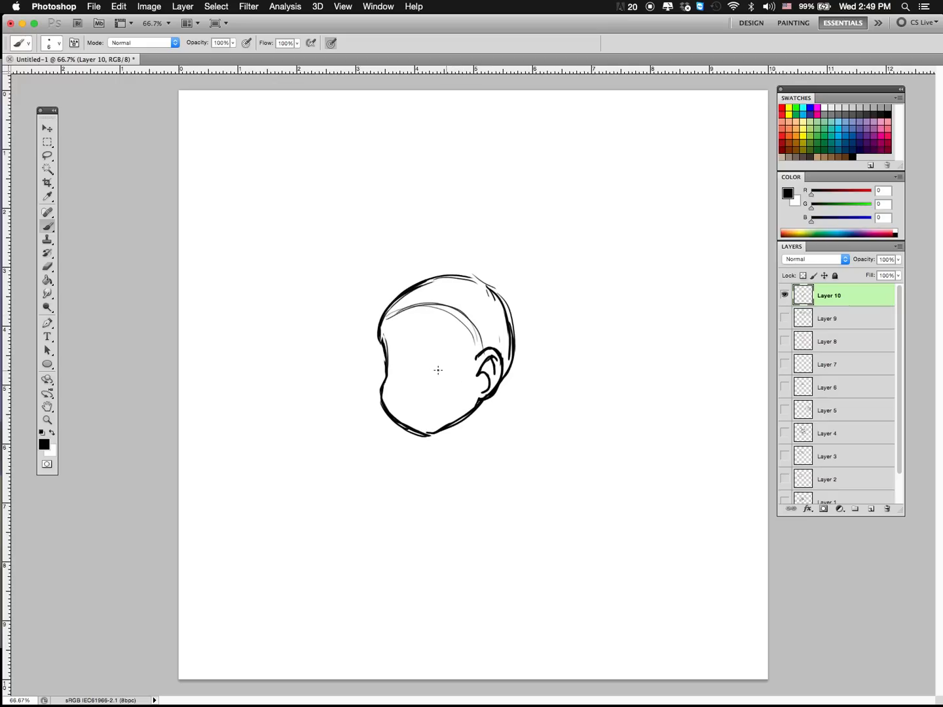
pyautogui.moveTo(430, 373)
pyautogui.mouseDown()
pyautogui.moveTo(451, 339)
pyautogui.moveTo(466, 371)
pyautogui.moveTo(430, 376)
pyautogui.moveTo(391, 343)
pyautogui.moveTo(405, 379)
pyautogui.mouseUp()
pyautogui.moveTo(451, 354)
pyautogui.mouseDown()
pyautogui.moveTo(453, 364)
pyautogui.moveTo(403, 367)
pyautogui.moveTo(466, 351)
pyautogui.moveTo(410, 352)
pyautogui.moveTo(464, 332)
pyautogui.mouseUp()
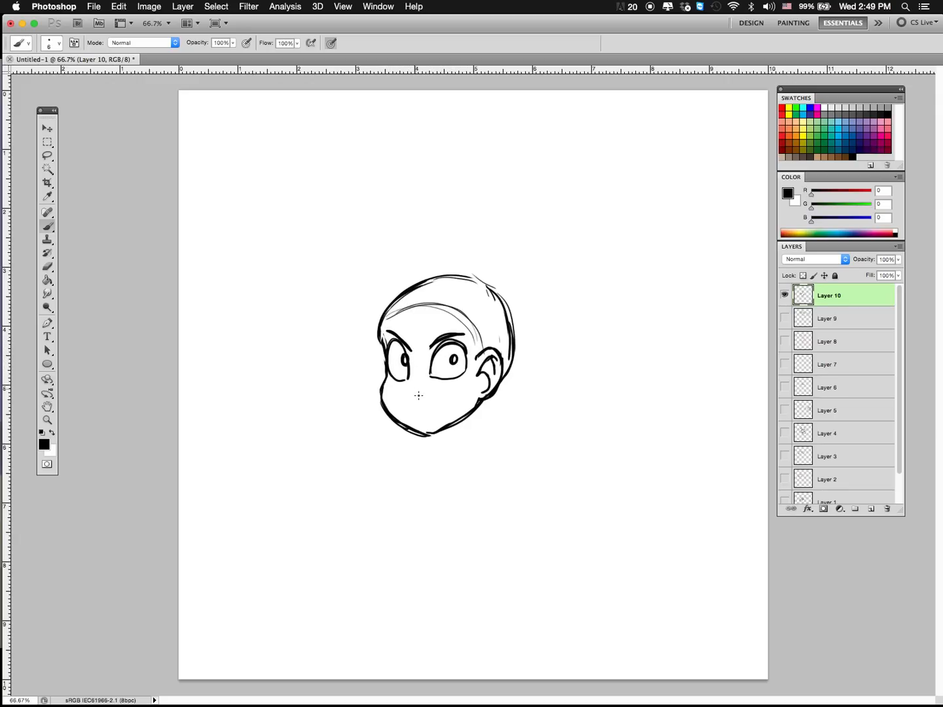
pyautogui.moveTo(413, 386)
pyautogui.mouseDown()
pyautogui.moveTo(412, 397)
pyautogui.moveTo(436, 421)
pyautogui.mouseUp()
# Step: Draw the front and back lines of the neck below the jaw and ear
pyautogui.moveTo(486, 397)
pyautogui.mouseDown()
pyautogui.moveTo(483, 437)
pyautogui.moveTo(447, 440)
pyautogui.moveTo(448, 449)
pyautogui.mouseUp()
pyautogui.moveTo(485, 413); pyautogui.dragTo(484, 444)
pyautogui.moveTo(488, 397); pyautogui.dragTo(486, 440)
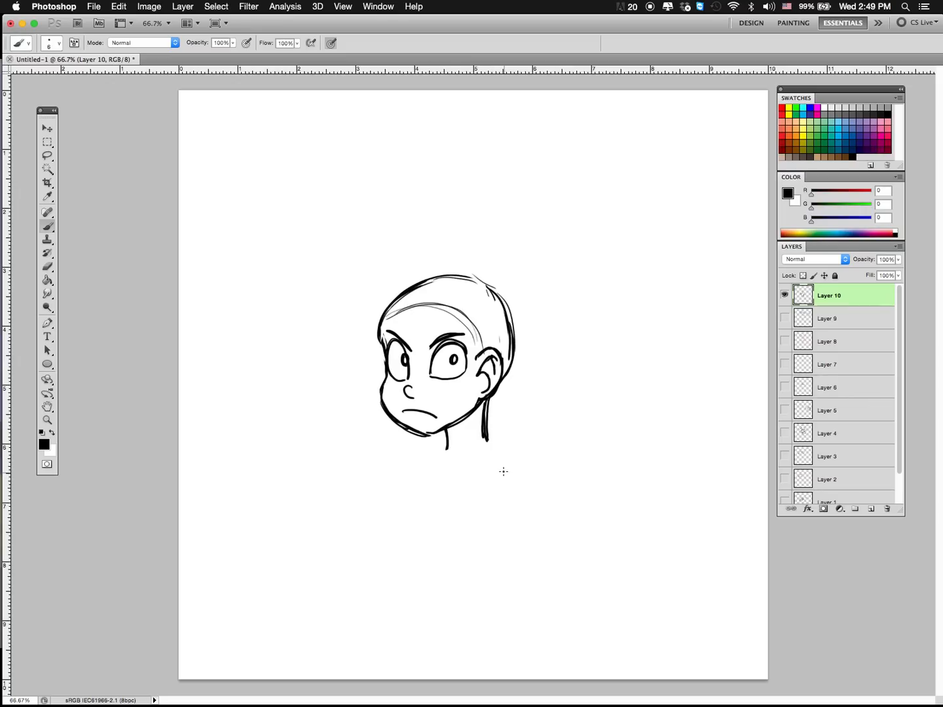
# Step: Add a new layer and draw a green side-swept fringe with pointed front tips, cleaning up the stray lines inside it
pyautogui.click(873, 509)
pyautogui.click(825, 135)
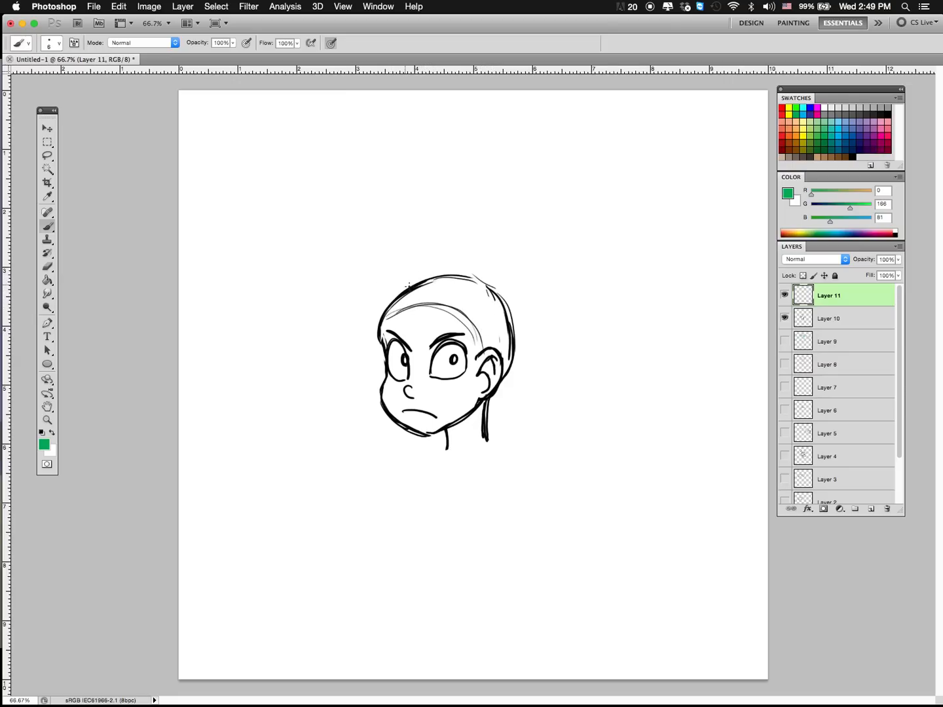
pyautogui.moveTo(432, 273)
pyautogui.mouseDown()
pyautogui.moveTo(341, 321)
pyautogui.moveTo(340, 331)
pyautogui.mouseUp()
pyautogui.moveTo(360, 305)
pyautogui.mouseDown()
pyautogui.moveTo(362, 348)
pyautogui.moveTo(382, 371)
pyautogui.moveTo(479, 303)
pyautogui.moveTo(390, 349)
pyautogui.moveTo(372, 373)
pyautogui.moveTo(357, 309)
pyautogui.moveTo(340, 329)
pyautogui.moveTo(436, 277)
pyautogui.moveTo(470, 273)
pyautogui.moveTo(377, 277)
pyautogui.moveTo(338, 327)
pyautogui.moveTo(364, 304)
pyautogui.mouseUp()
pyautogui.moveTo(361, 307)
pyautogui.mouseDown()
pyautogui.moveTo(356, 333)
pyautogui.moveTo(390, 351)
pyautogui.moveTo(476, 281)
pyautogui.moveTo(393, 273)
pyautogui.moveTo(468, 271)
pyautogui.moveTo(361, 274)
pyautogui.moveTo(334, 331)
pyautogui.moveTo(362, 273)
pyautogui.moveTo(476, 276)
pyautogui.moveTo(376, 378)
pyautogui.mouseUp()
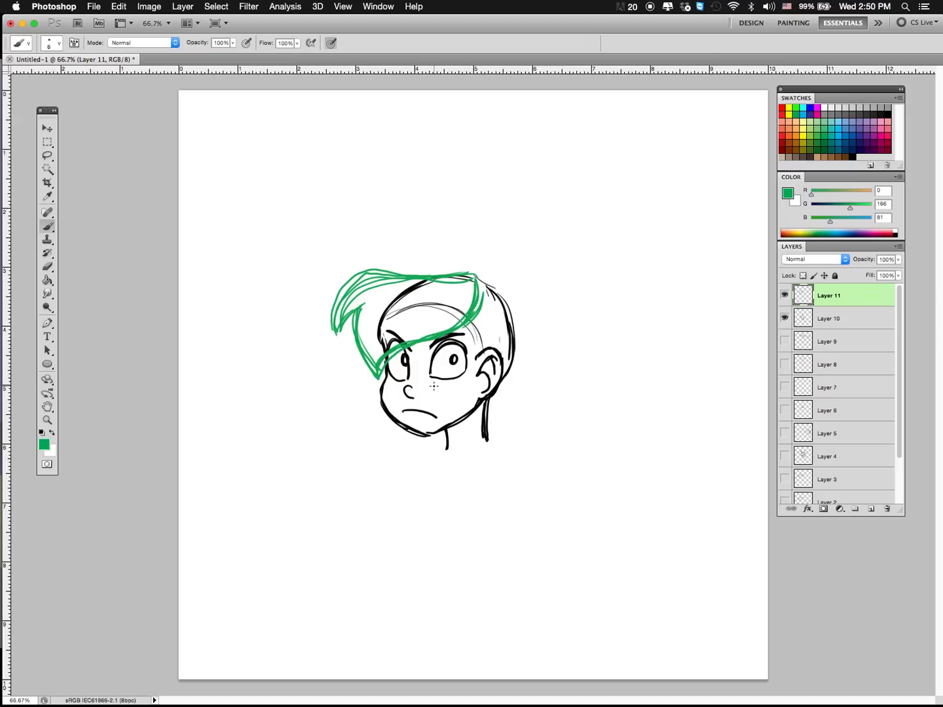
pyautogui.moveTo(353, 292)
pyautogui.mouseDown()
pyautogui.moveTo(367, 282)
pyautogui.moveTo(473, 281)
pyautogui.mouseUp()
pyautogui.moveTo(373, 353)
pyautogui.mouseDown()
pyautogui.moveTo(378, 364)
pyautogui.moveTo(404, 337)
pyautogui.mouseUp()
pyautogui.moveTo(464, 314)
pyautogui.mouseDown()
pyautogui.moveTo(475, 284)
pyautogui.moveTo(466, 364)
pyautogui.moveTo(486, 314)
pyautogui.mouseUp()
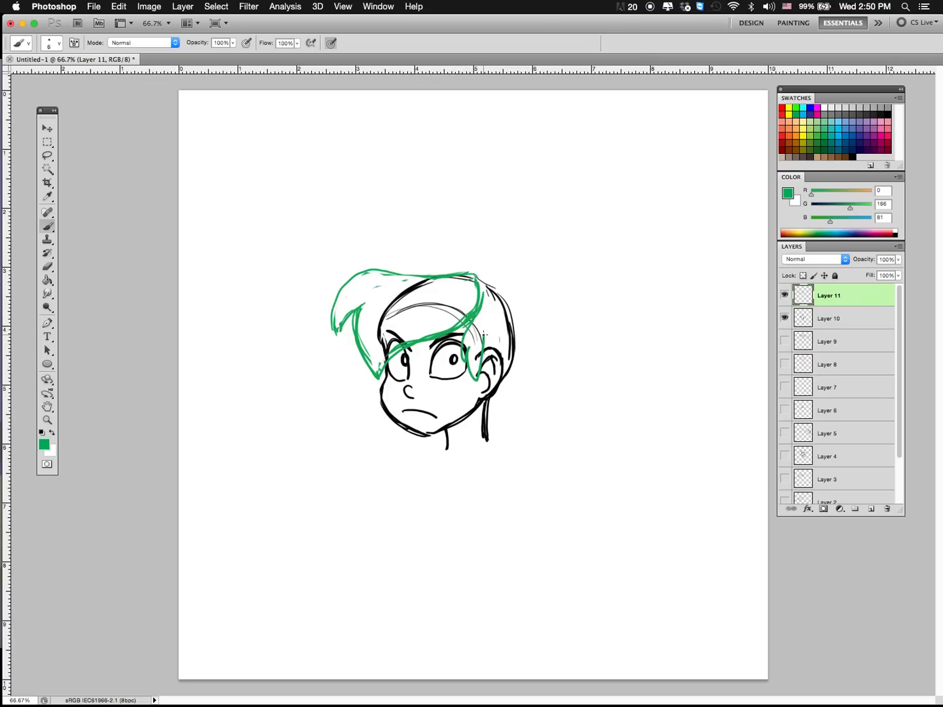
pyautogui.press('alt+super+z')
pyautogui.press('alt+super+z')
# Step: Sharpen and reinforce the notched front tip of the green fringe
pyautogui.moveTo(352, 311)
pyautogui.mouseDown()
pyautogui.moveTo(332, 335)
pyautogui.moveTo(347, 285)
pyautogui.mouseUp()
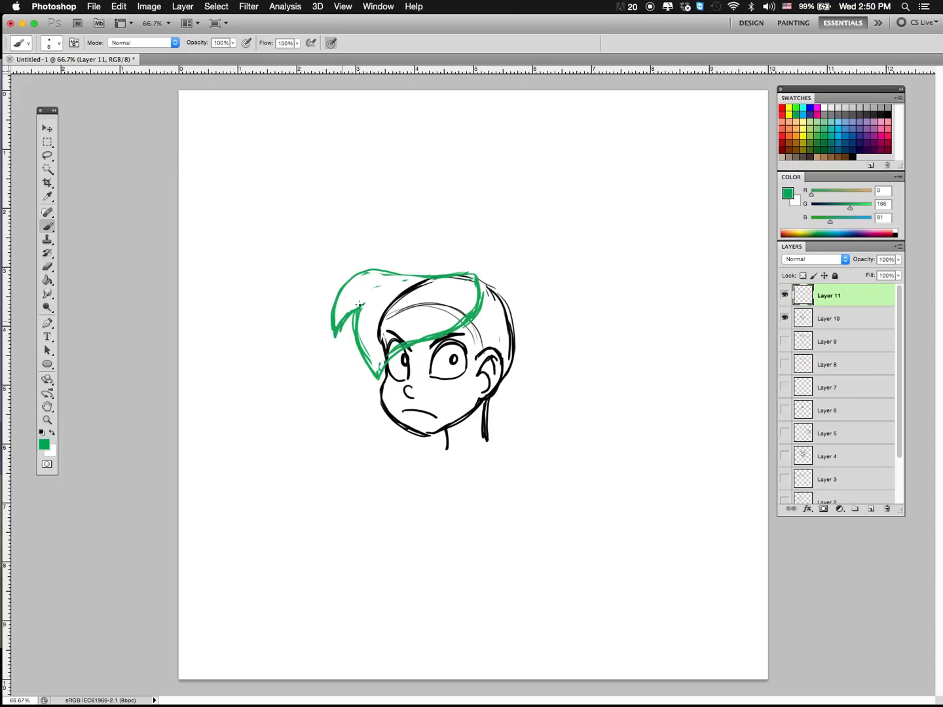
pyautogui.moveTo(347, 313); pyautogui.dragTo(363, 302)
# Step: Demonstrate the fringe as a simple curved shape in blue, over the hair and above the head, removing both sketches
pyautogui.click(842, 139)
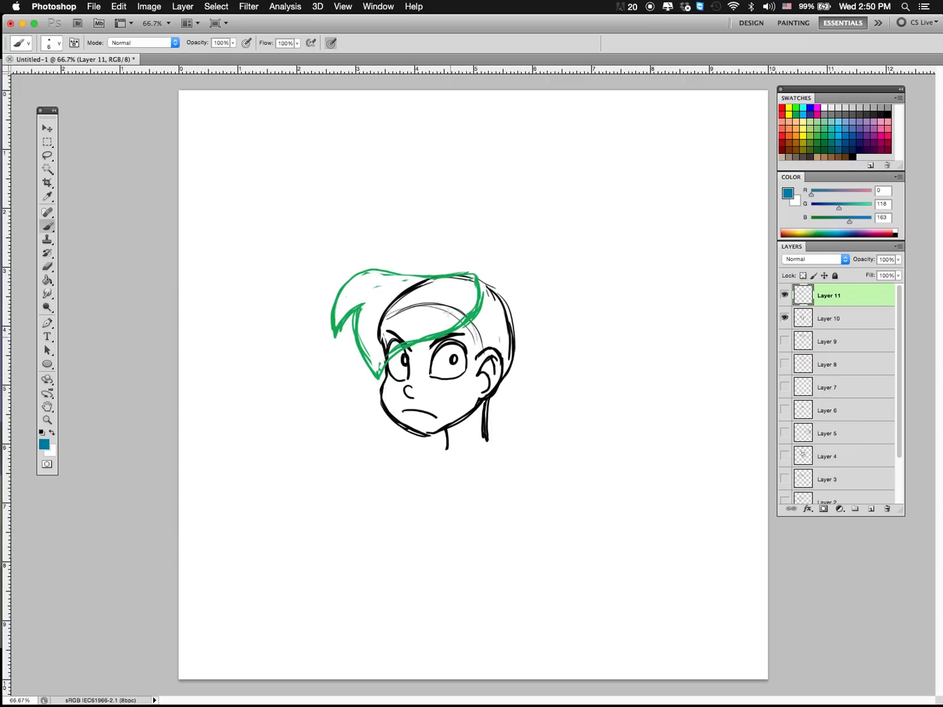
pyautogui.moveTo(474, 274)
pyautogui.mouseDown()
pyautogui.moveTo(381, 273)
pyautogui.moveTo(341, 334)
pyautogui.moveTo(393, 351)
pyautogui.moveTo(472, 277)
pyautogui.moveTo(394, 347)
pyautogui.moveTo(344, 343)
pyautogui.moveTo(369, 276)
pyautogui.moveTo(475, 277)
pyautogui.moveTo(409, 342)
pyautogui.mouseUp()
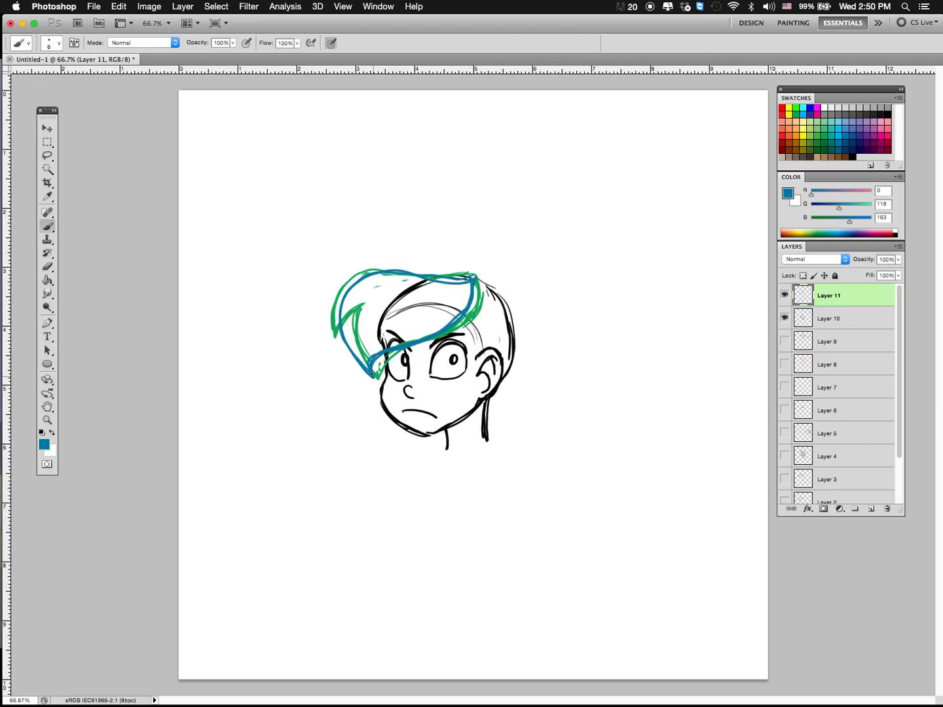
pyautogui.moveTo(371, 375)
pyautogui.mouseDown()
pyautogui.moveTo(350, 288)
pyautogui.moveTo(420, 271)
pyautogui.mouseUp()
pyautogui.press('BackSpace')
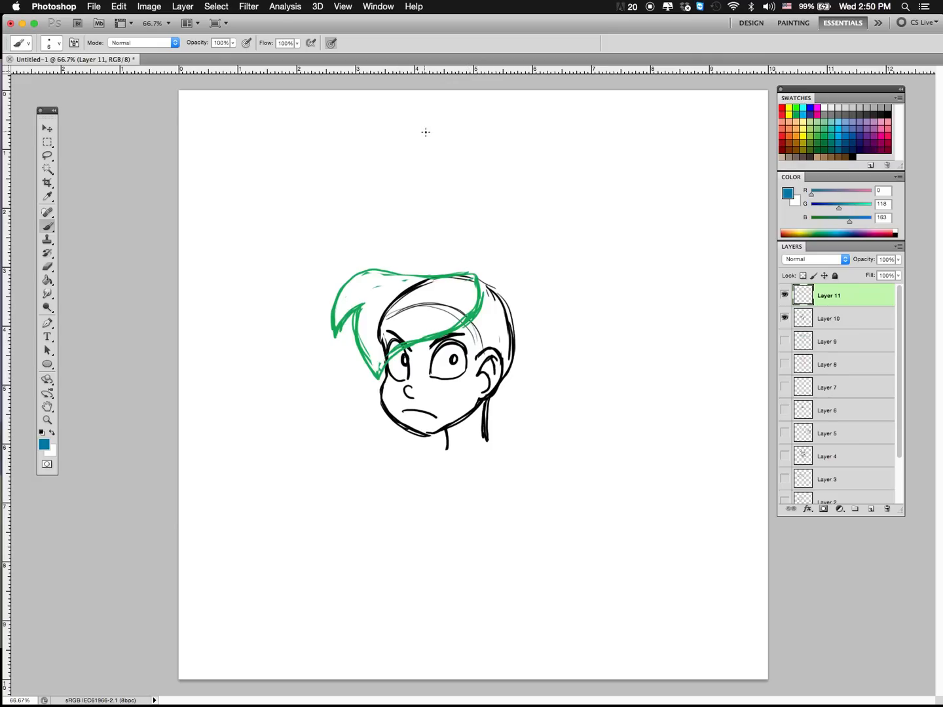
pyautogui.moveTo(426, 132)
pyautogui.mouseDown()
pyautogui.moveTo(353, 201)
pyautogui.moveTo(467, 177)
pyautogui.moveTo(410, 127)
pyautogui.mouseUp()
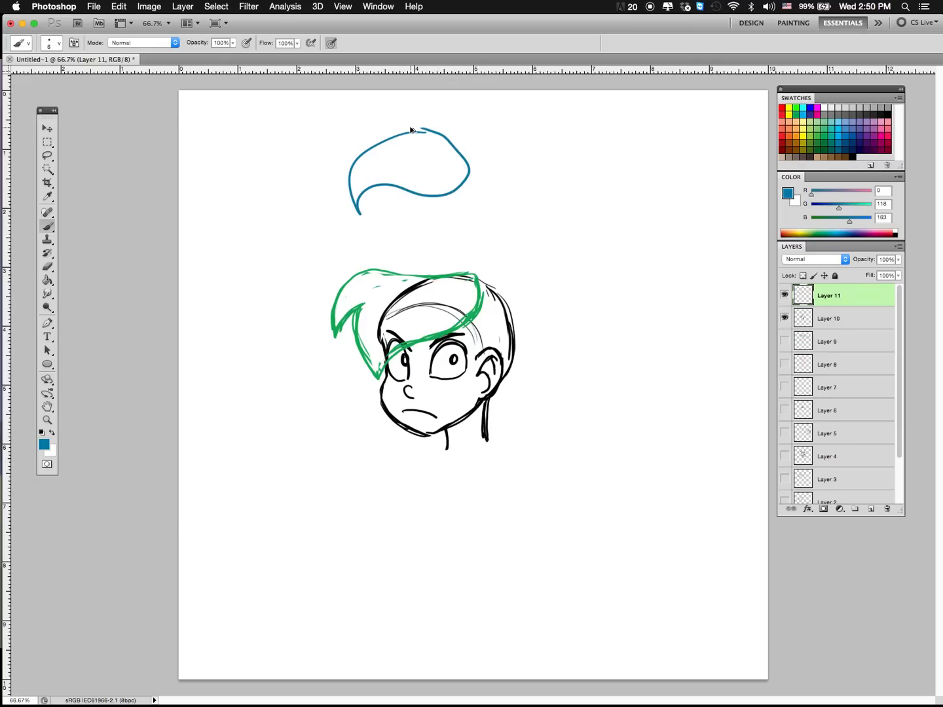
pyautogui.press('BackSpace')
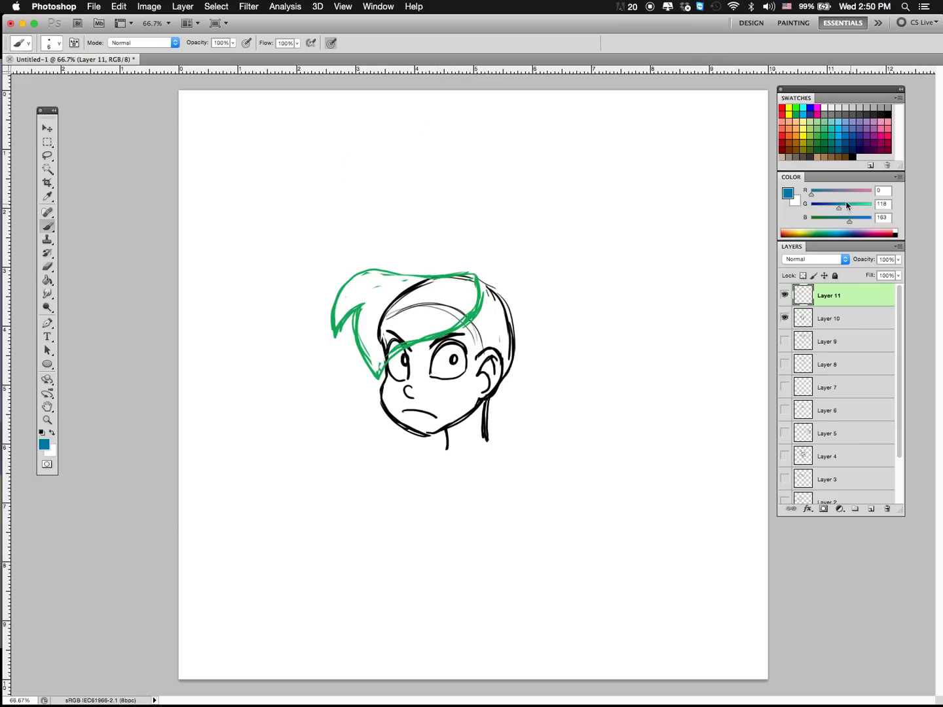
# Step: Outline the hair mass around the back of the skull down to the ear in a lighter green
pyautogui.click(826, 146)
pyautogui.moveTo(473, 272)
pyautogui.mouseDown()
pyautogui.moveTo(491, 270)
pyautogui.moveTo(522, 309)
pyautogui.moveTo(508, 377)
pyautogui.moveTo(495, 275)
pyautogui.moveTo(501, 378)
pyautogui.mouseUp()
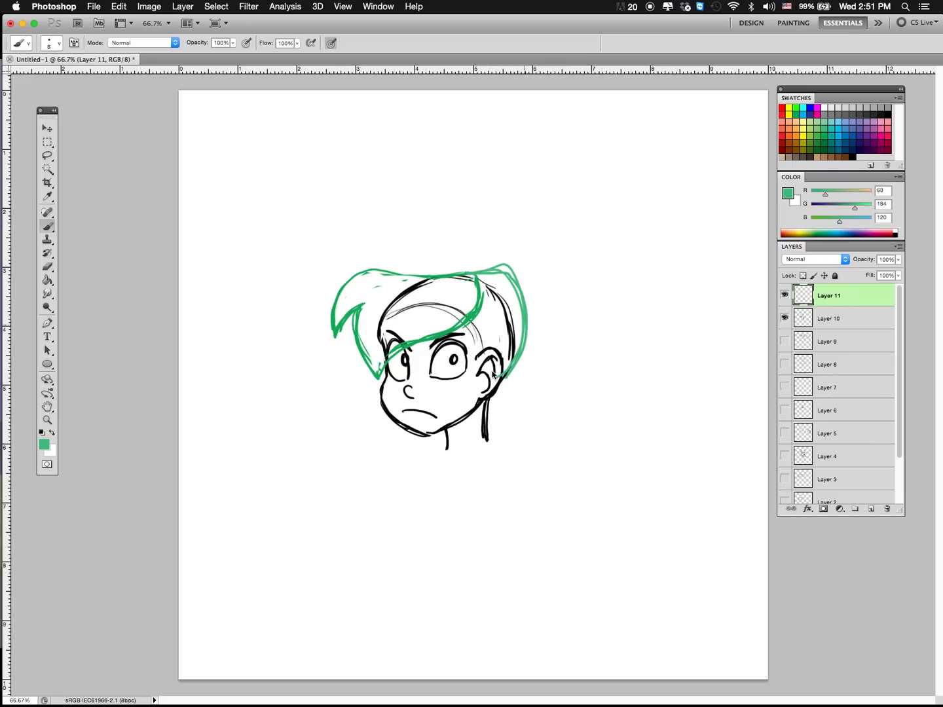
# Step: Trace the overall hair silhouette from fringe to nape in light blue, and undo both strokes
pyautogui.click(838, 133)
pyautogui.moveTo(322, 319)
pyautogui.mouseDown()
pyautogui.moveTo(341, 266)
pyautogui.moveTo(471, 260)
pyautogui.moveTo(502, 245)
pyautogui.moveTo(529, 299)
pyautogui.moveTo(517, 368)
pyautogui.moveTo(501, 389)
pyautogui.mouseUp()
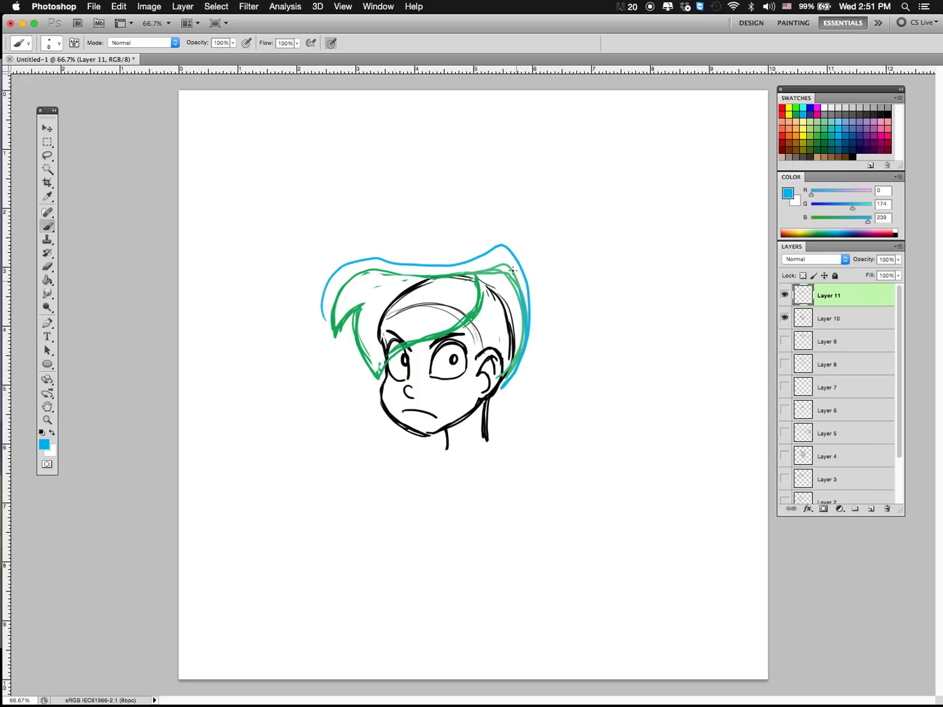
pyautogui.moveTo(513, 270)
pyautogui.mouseDown()
pyautogui.moveTo(493, 238)
pyautogui.moveTo(492, 249)
pyautogui.moveTo(422, 263)
pyautogui.moveTo(338, 262)
pyautogui.moveTo(320, 313)
pyautogui.mouseUp()
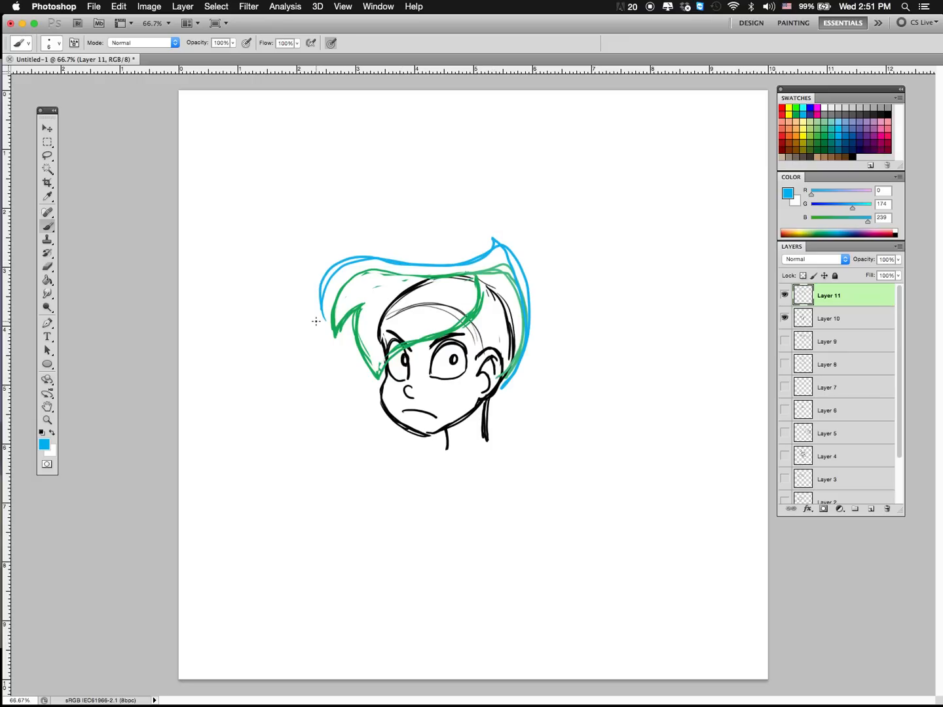
pyautogui.press('super+alt+z')
pyautogui.press('super+alt+z')
# Step: Draw lighter green strands sweeping up from the temple and ear, a tufted ponytail behind the crown and hair at the nape
pyautogui.click(825, 130)
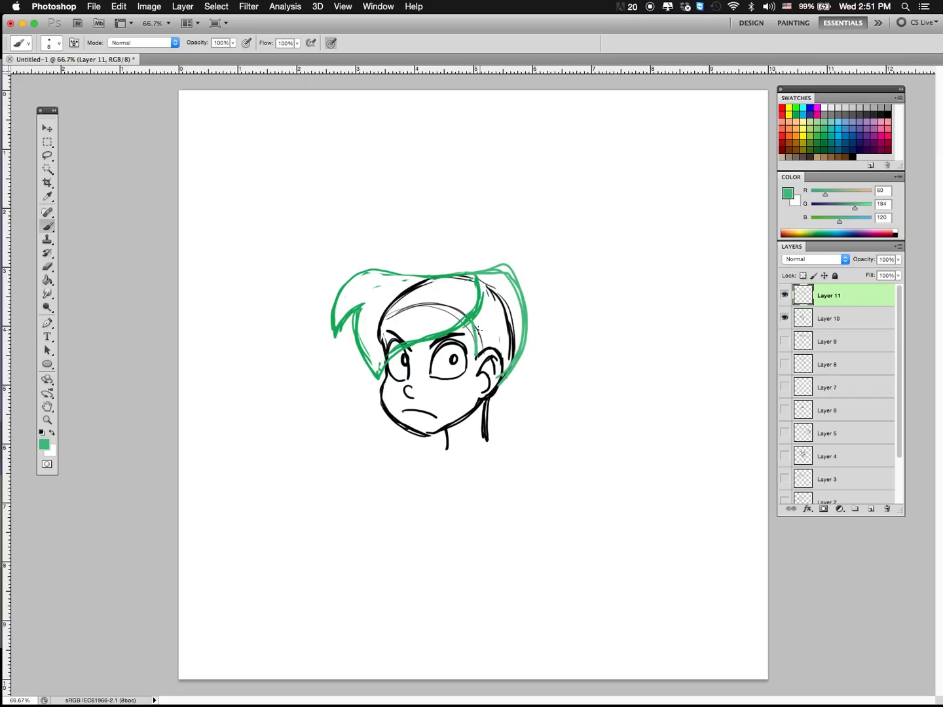
pyautogui.moveTo(481, 334)
pyautogui.mouseDown()
pyautogui.moveTo(506, 299)
pyautogui.moveTo(511, 274)
pyautogui.mouseUp()
pyautogui.moveTo(480, 351); pyautogui.dragTo(517, 283)
pyautogui.moveTo(499, 350); pyautogui.dragTo(521, 298)
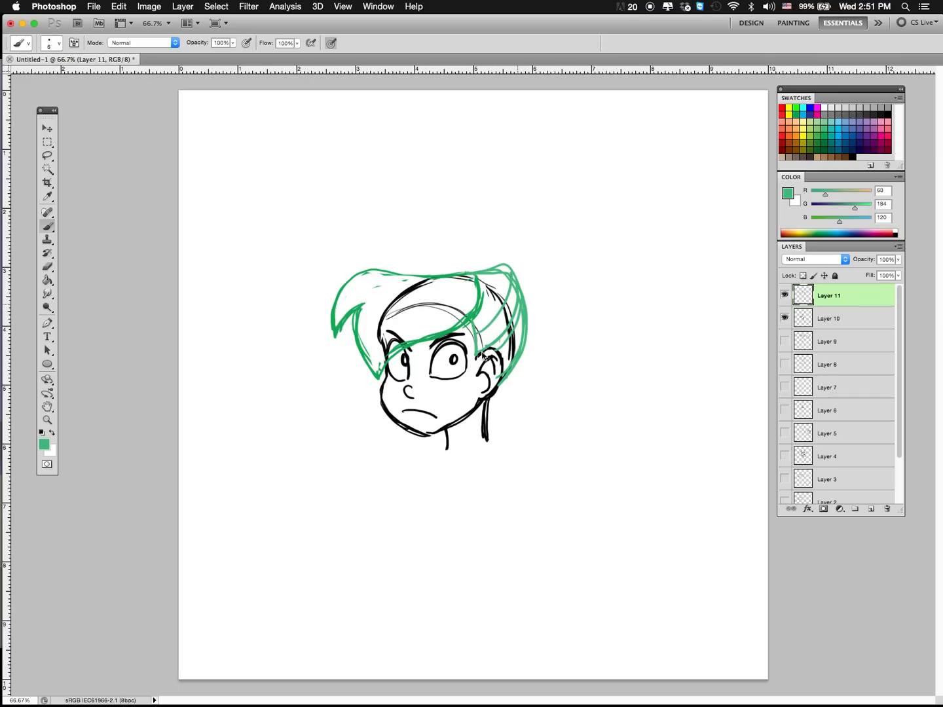
pyautogui.moveTo(481, 330); pyautogui.dragTo(511, 297)
pyautogui.moveTo(496, 264)
pyautogui.mouseDown()
pyautogui.moveTo(495, 223)
pyautogui.moveTo(502, 248)
pyautogui.moveTo(545, 215)
pyautogui.moveTo(578, 241)
pyautogui.moveTo(550, 243)
pyautogui.moveTo(560, 256)
pyautogui.moveTo(543, 339)
pyautogui.moveTo(540, 243)
pyautogui.moveTo(569, 244)
pyautogui.moveTo(529, 215)
pyautogui.moveTo(501, 247)
pyautogui.moveTo(498, 225)
pyautogui.moveTo(490, 263)
pyautogui.mouseUp()
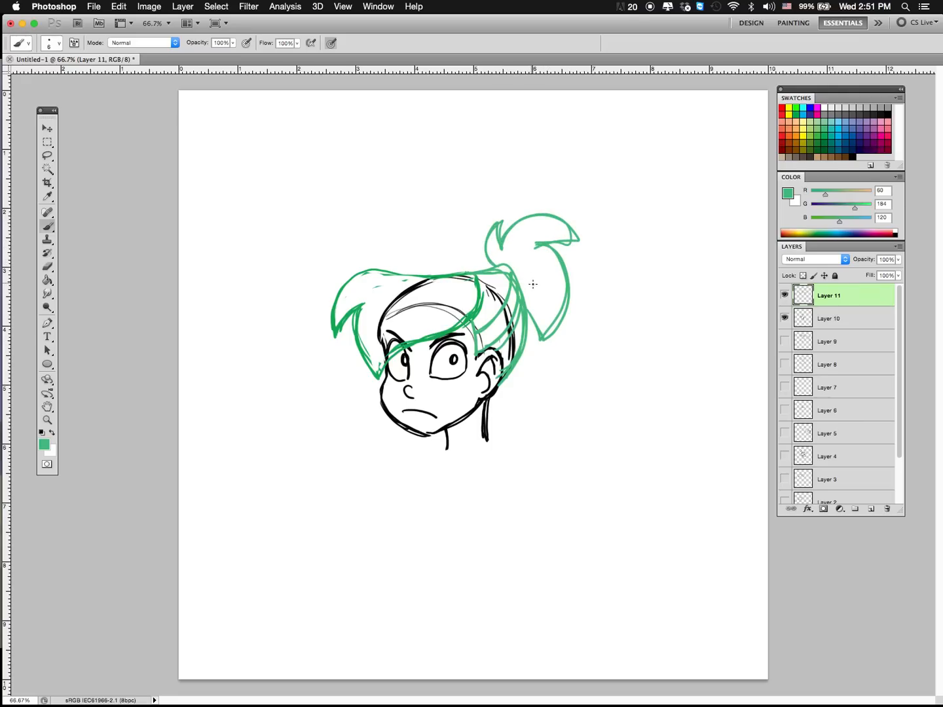
pyautogui.moveTo(496, 395)
pyautogui.mouseDown()
pyautogui.moveTo(502, 402)
pyautogui.moveTo(502, 387)
pyautogui.mouseUp()
# Step: Hide Layer 11 and add a new empty layer above it
pyautogui.click(785, 296)
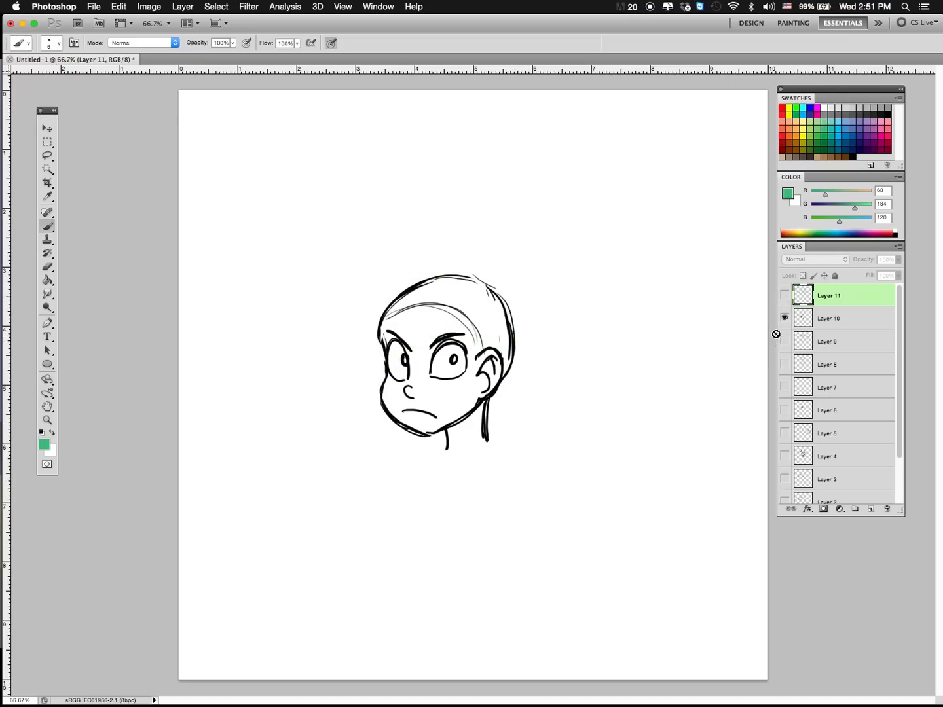
pyautogui.click(871, 509)
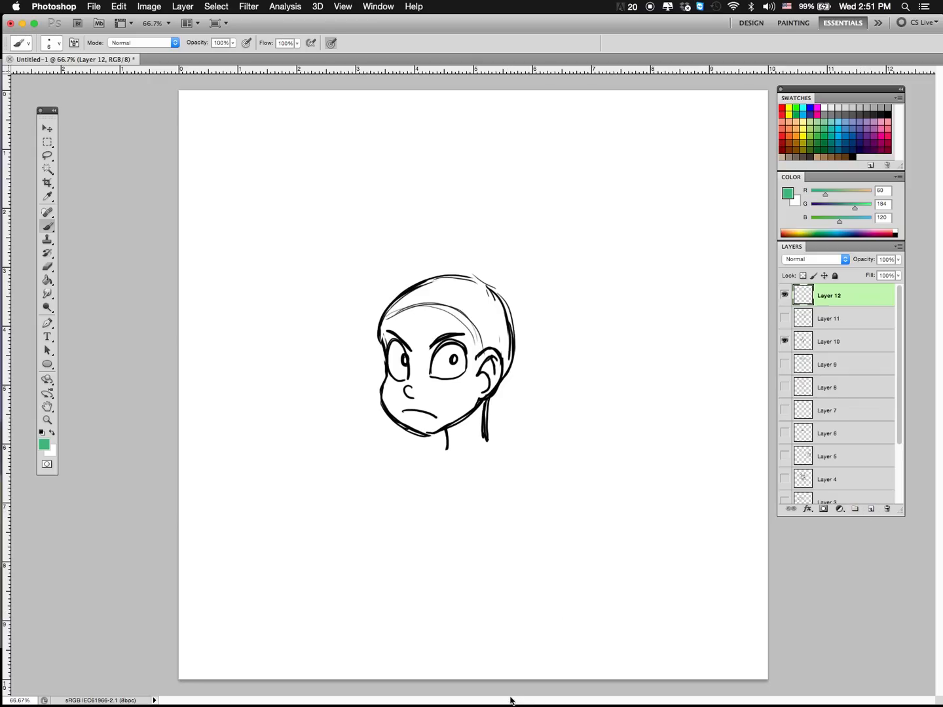
# Step: Switch to Firefox and search Google Images for "nargyle"
pyautogui.moveTo(506, 703)
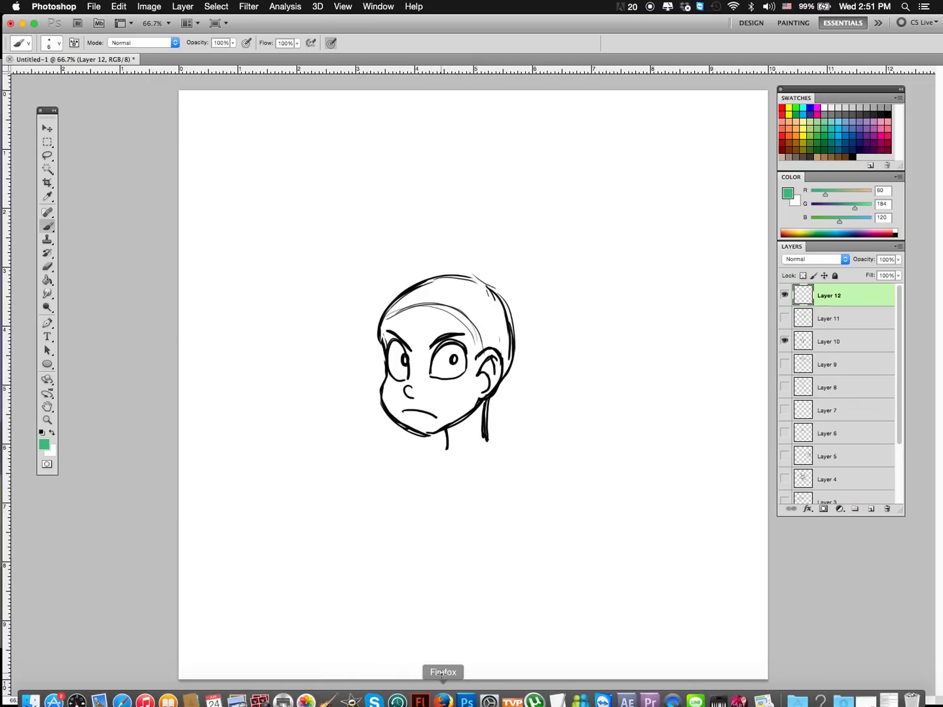
pyautogui.click(445, 701)
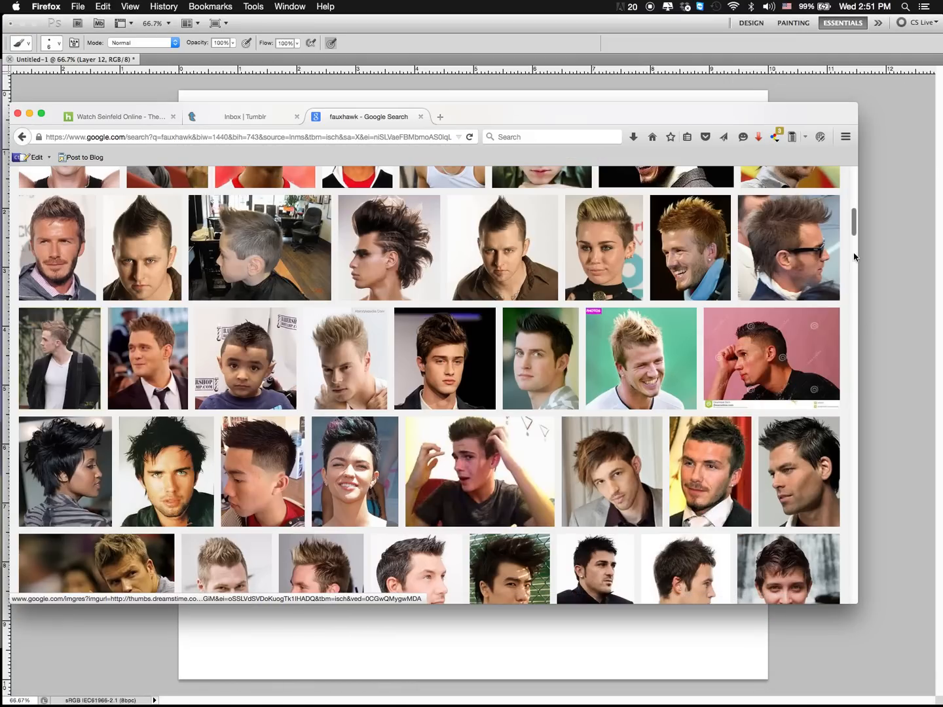
pyautogui.moveTo(854, 220); pyautogui.dragTo(853, 157)
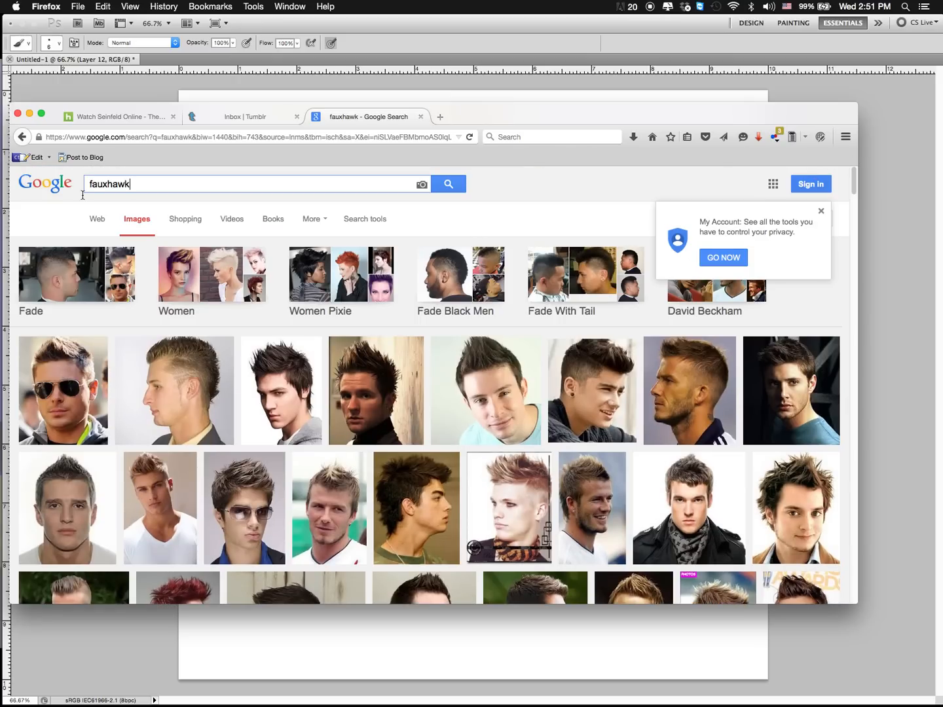
pyautogui.doubleClick(132, 185)
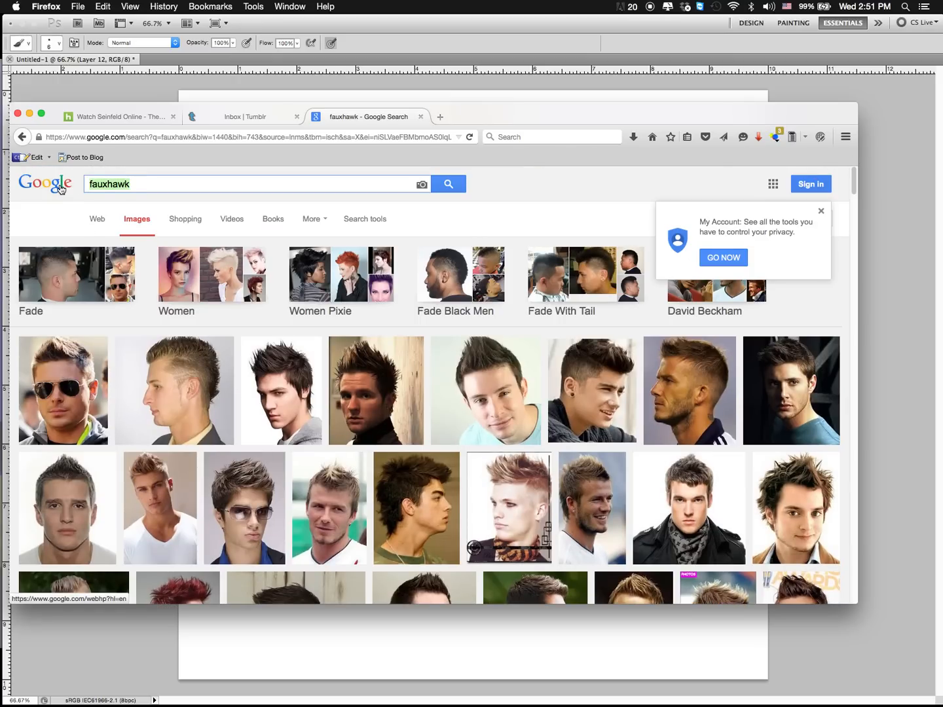
pyautogui.press('BackSpace')
pyautogui.write('nargyle')
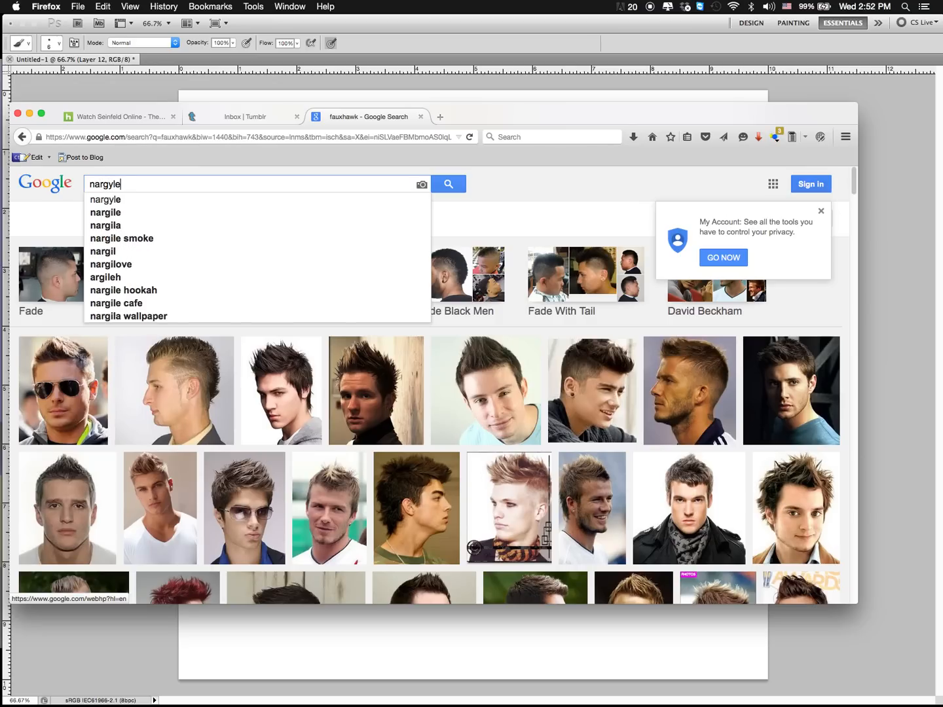
pyautogui.press('Return')
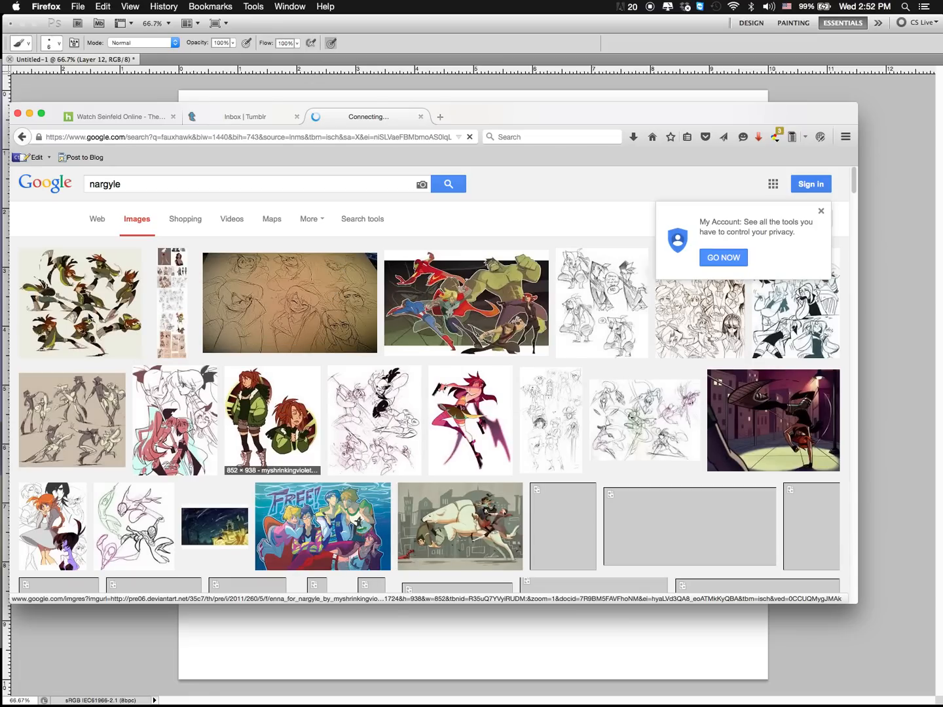
# Step: Examine the hair shapes in nargyle's action-pose sheet, "Enna expresshuns" sketches and "Free!" group illustration
pyautogui.click(80, 328)
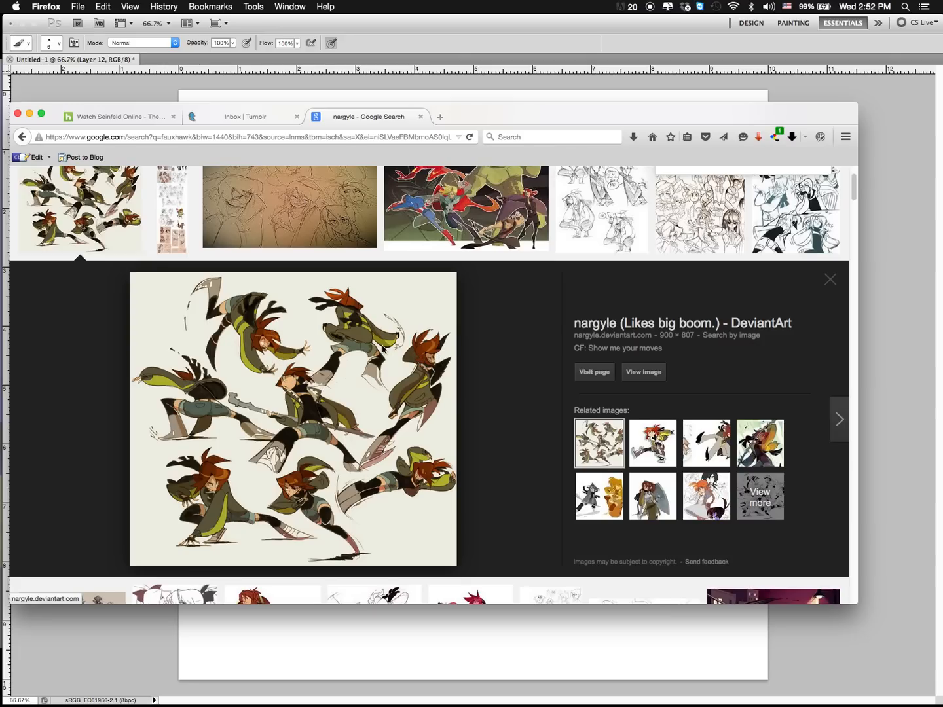
pyautogui.click(830, 281)
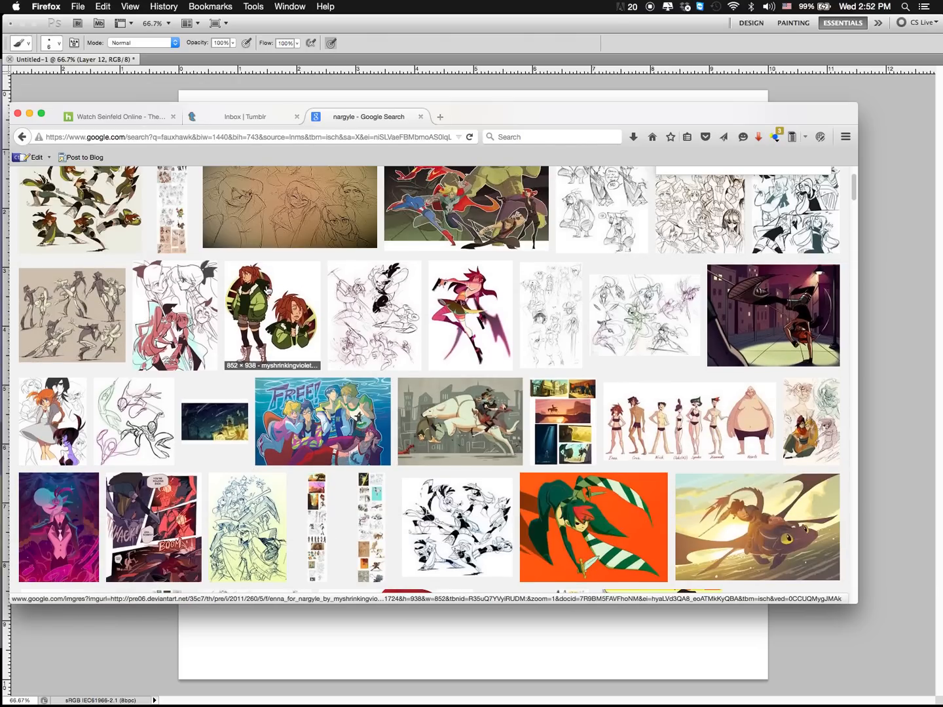
pyautogui.scroll(3, 485, 336)
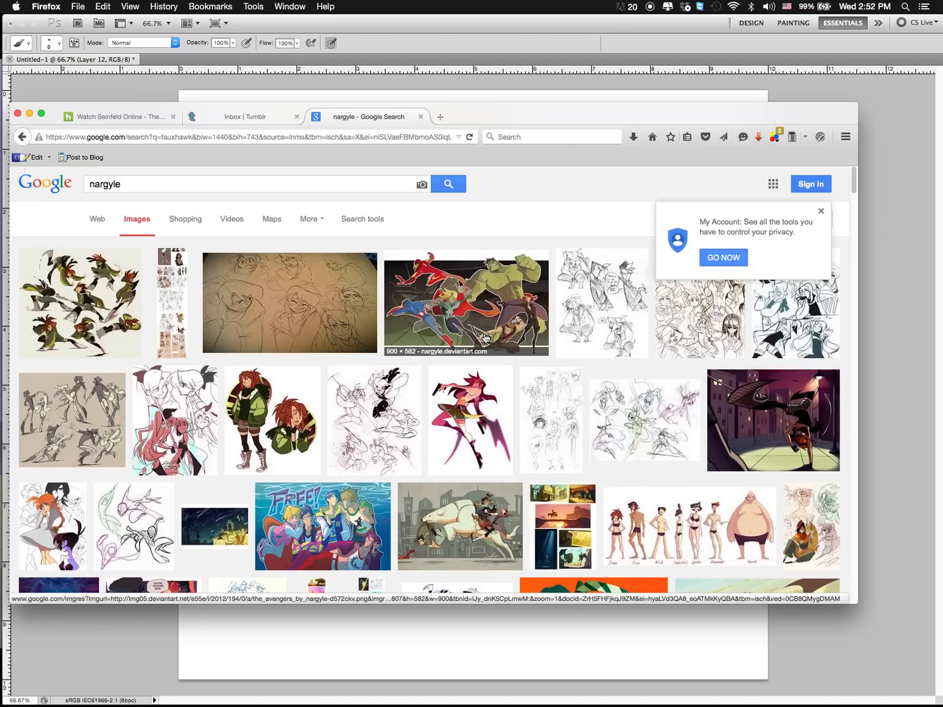
pyautogui.click(270, 309)
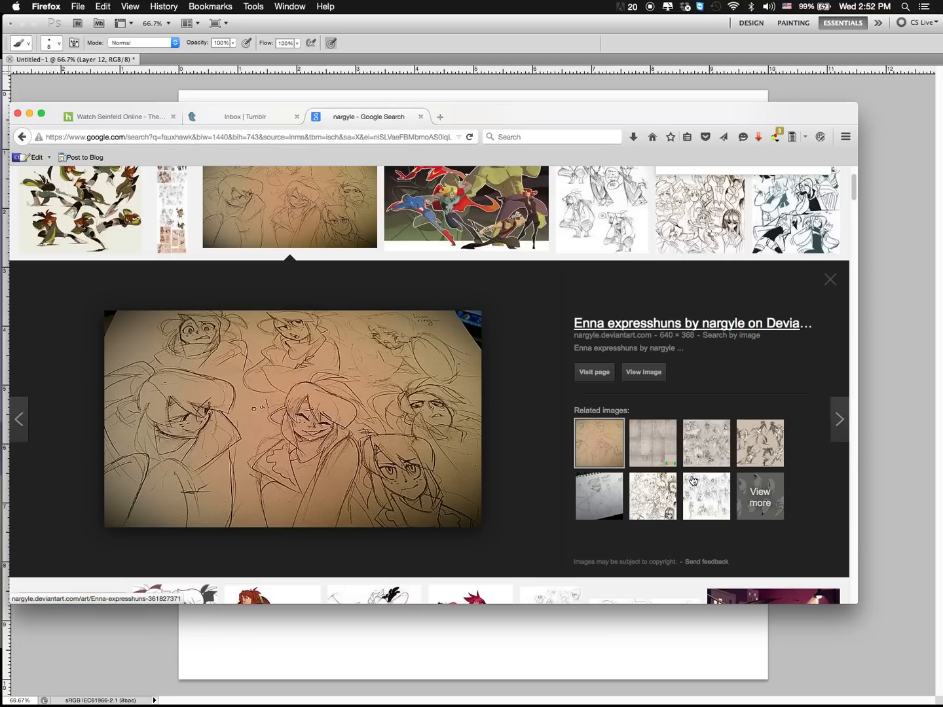
pyautogui.scroll(-5, 487, 535)
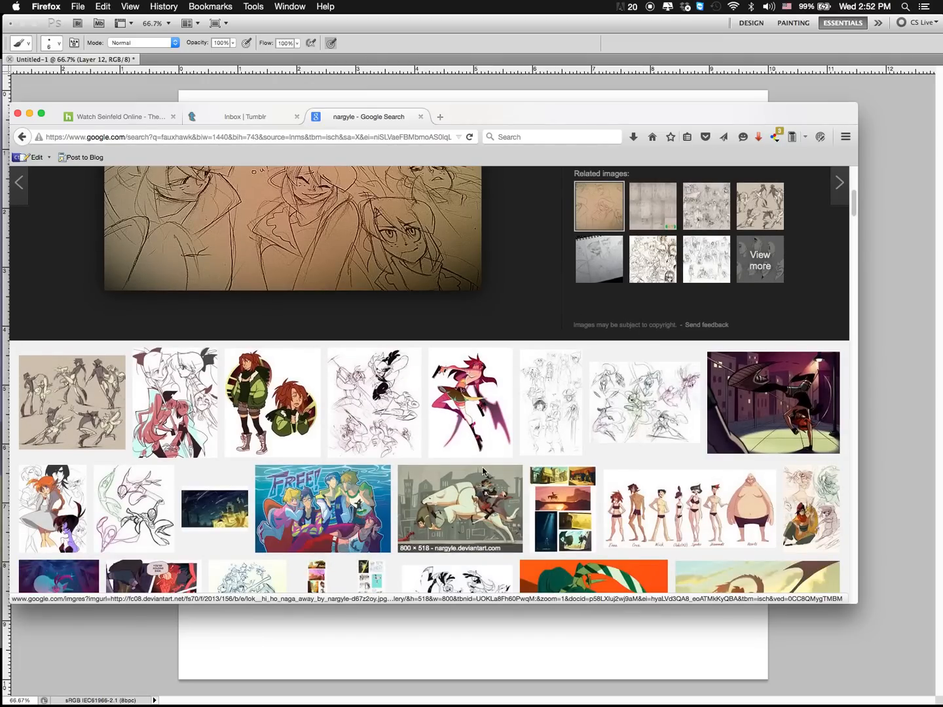
pyautogui.scroll(-2, 485, 472)
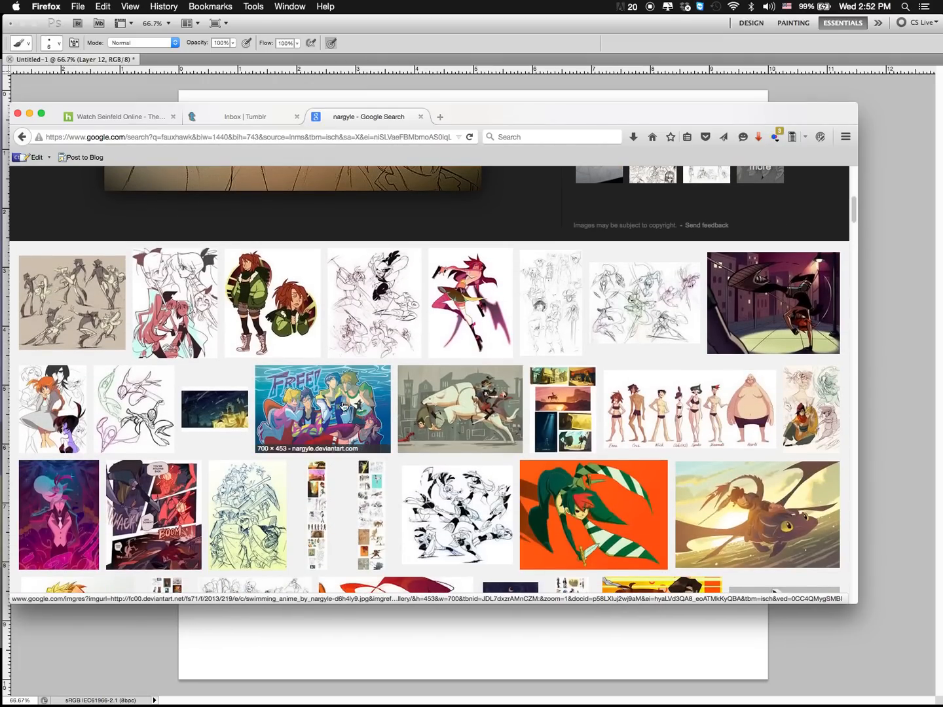
pyautogui.click(342, 406)
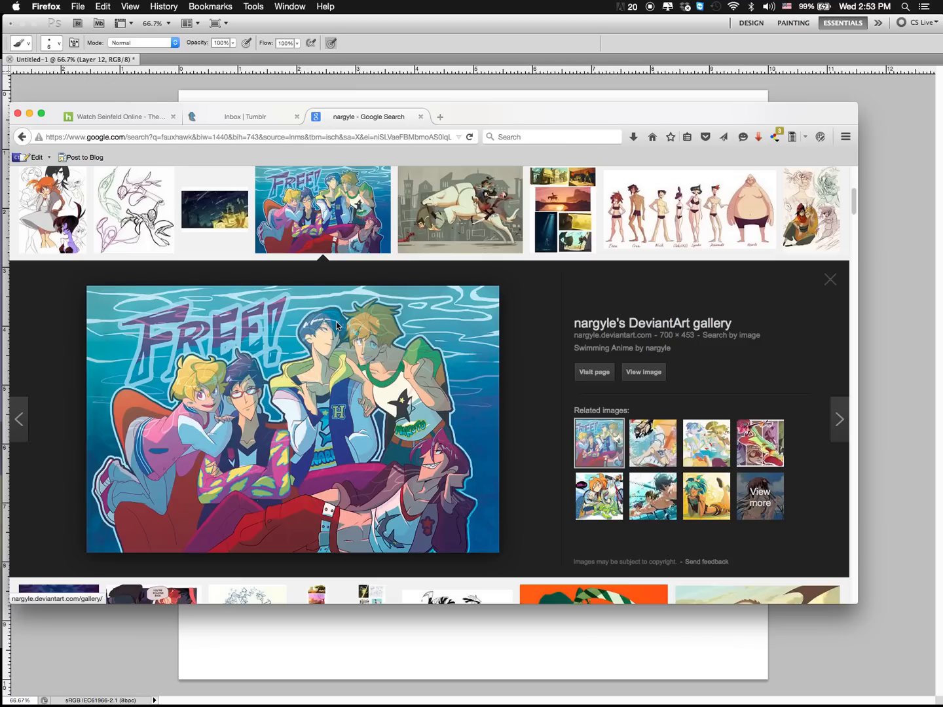
pyautogui.scroll(-4, 118, 259)
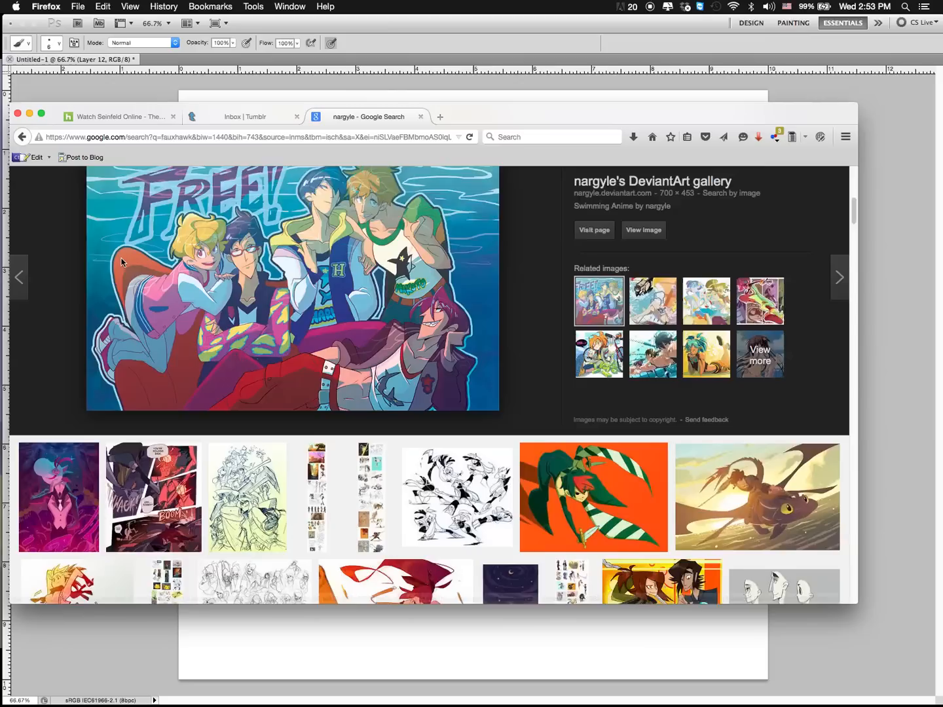
# Step: Examine more of nargyle's images and the sketch of distinctly different adolescent girls, then close the page and return to Photoshop
pyautogui.scroll(-6, 121, 261)
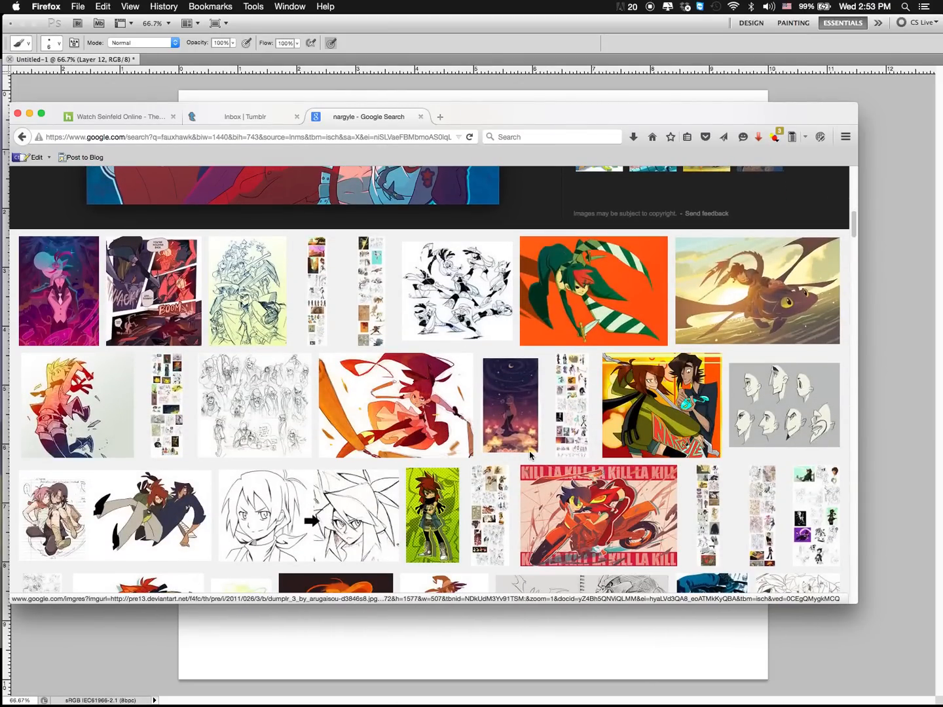
pyautogui.scroll(-5, 531, 455)
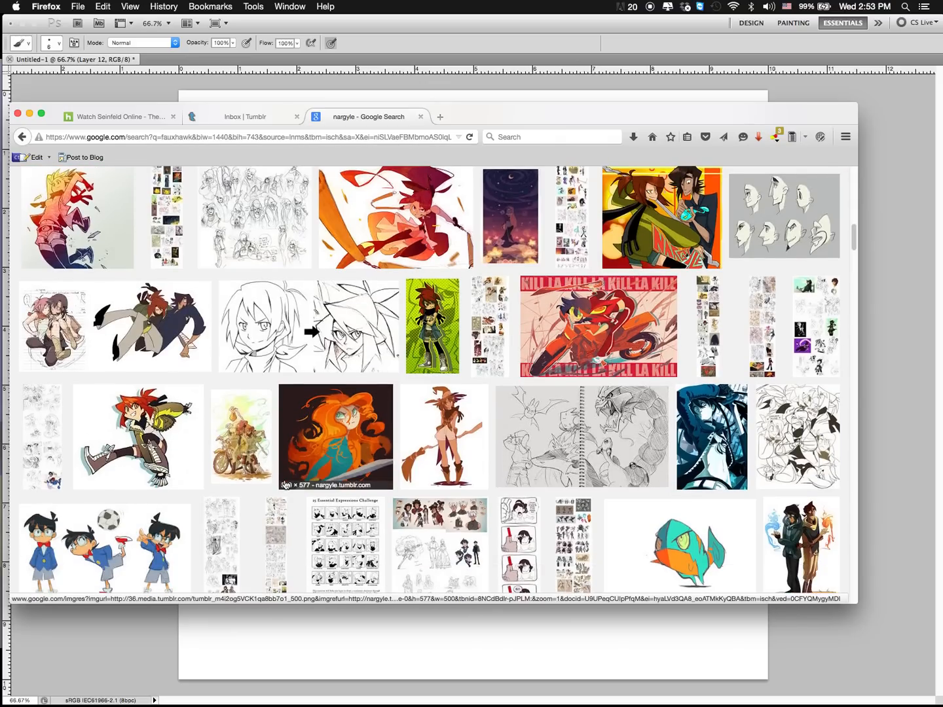
pyautogui.scroll(15, 296, 522)
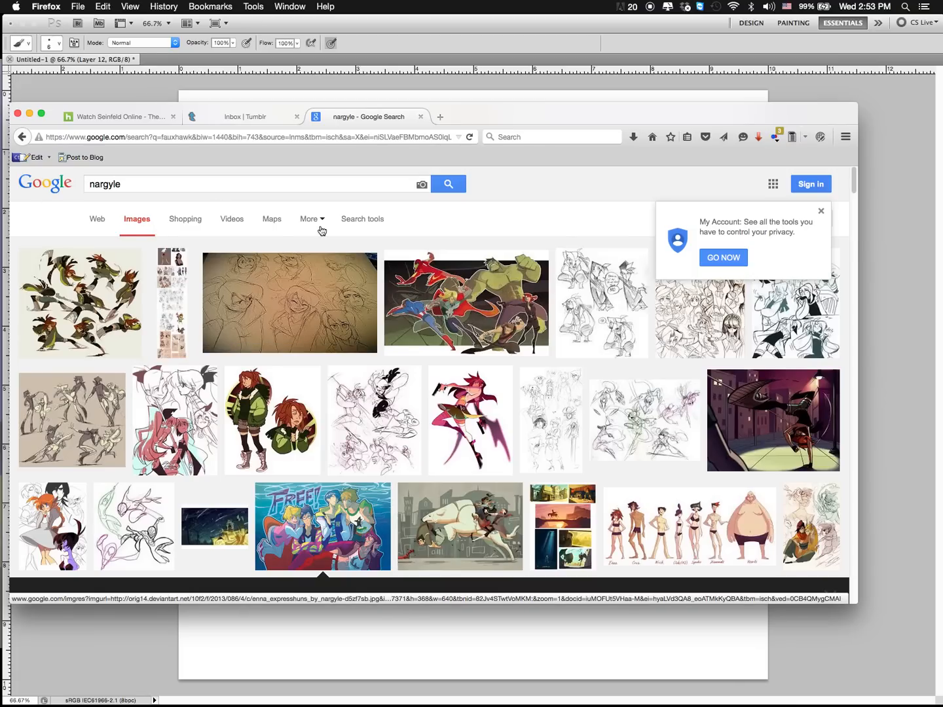
pyautogui.click(165, 440)
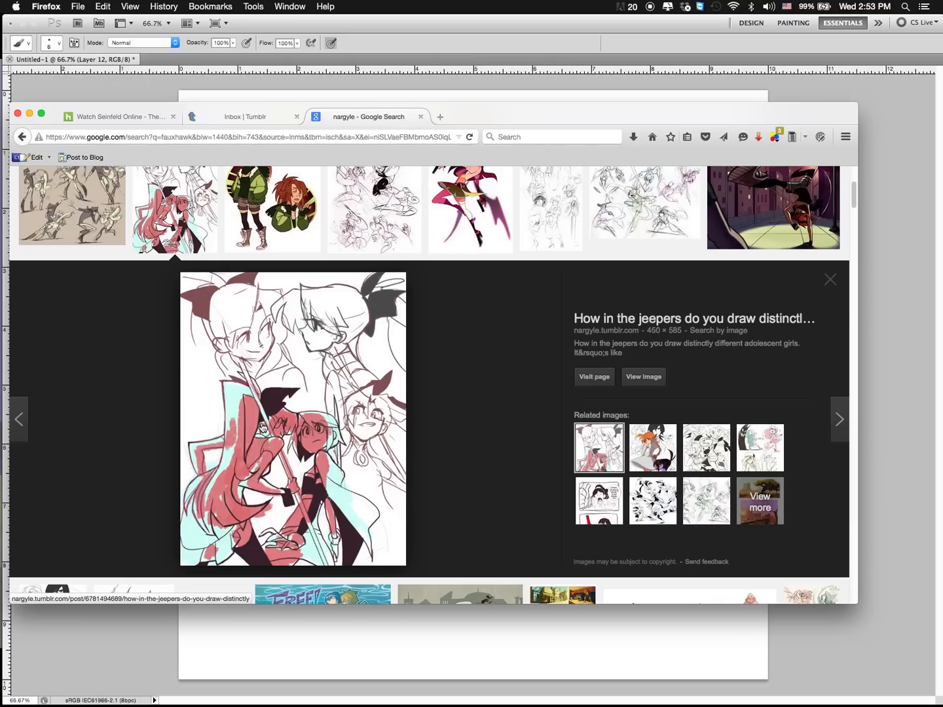
pyautogui.click(352, 317)
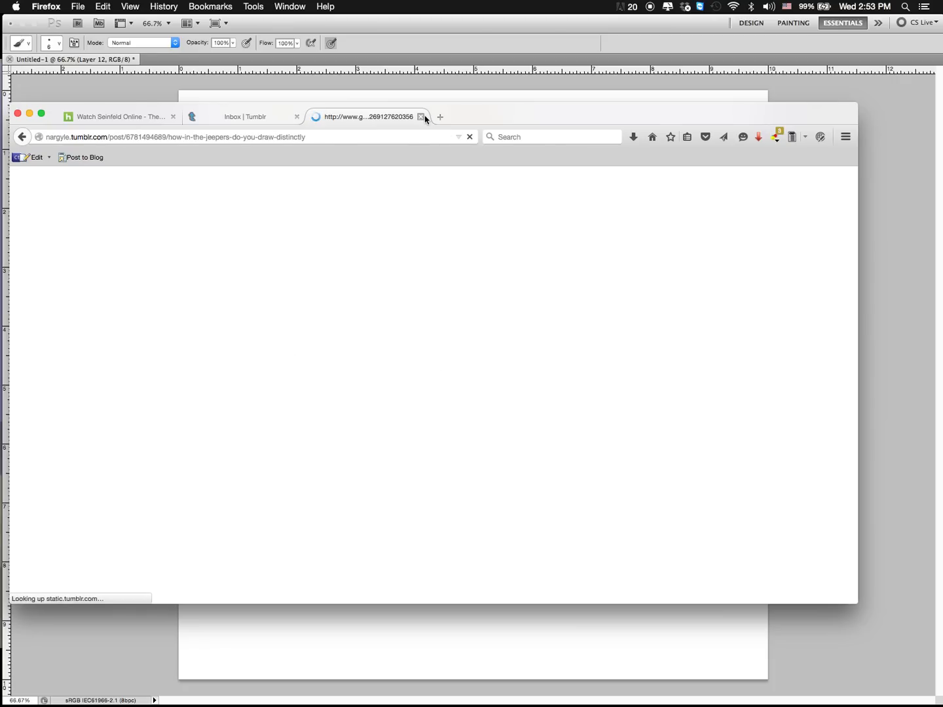
pyautogui.press('super+w')
pyautogui.click(438, 640)
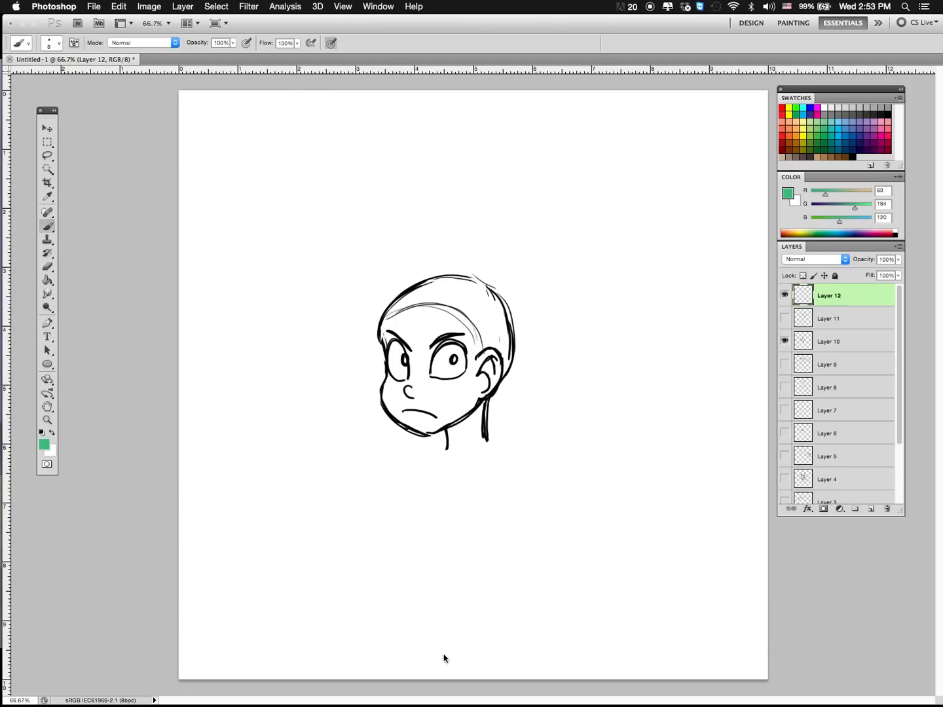
# Step: Draw a blunt, boxy violet fringe across the forehead above the eyes, curving past the far temple, with a few vertical strand lines
pyautogui.click(859, 128)
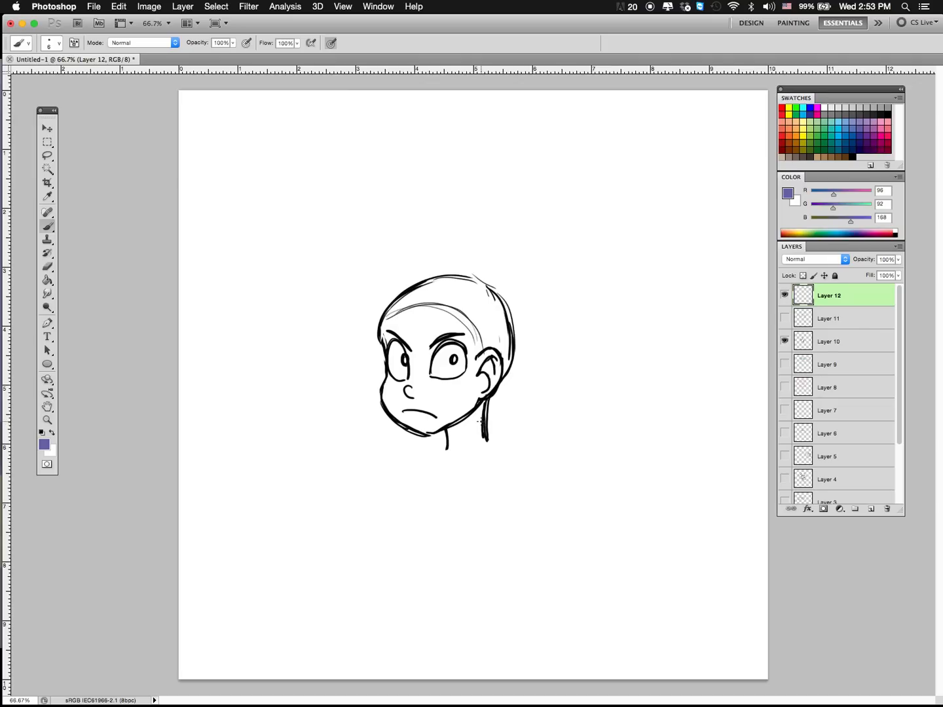
pyautogui.moveTo(403, 287)
pyautogui.mouseDown()
pyautogui.moveTo(364, 307)
pyautogui.moveTo(362, 345)
pyautogui.mouseUp()
pyautogui.moveTo(401, 288)
pyautogui.mouseDown()
pyautogui.moveTo(365, 342)
pyautogui.moveTo(479, 346)
pyautogui.mouseUp()
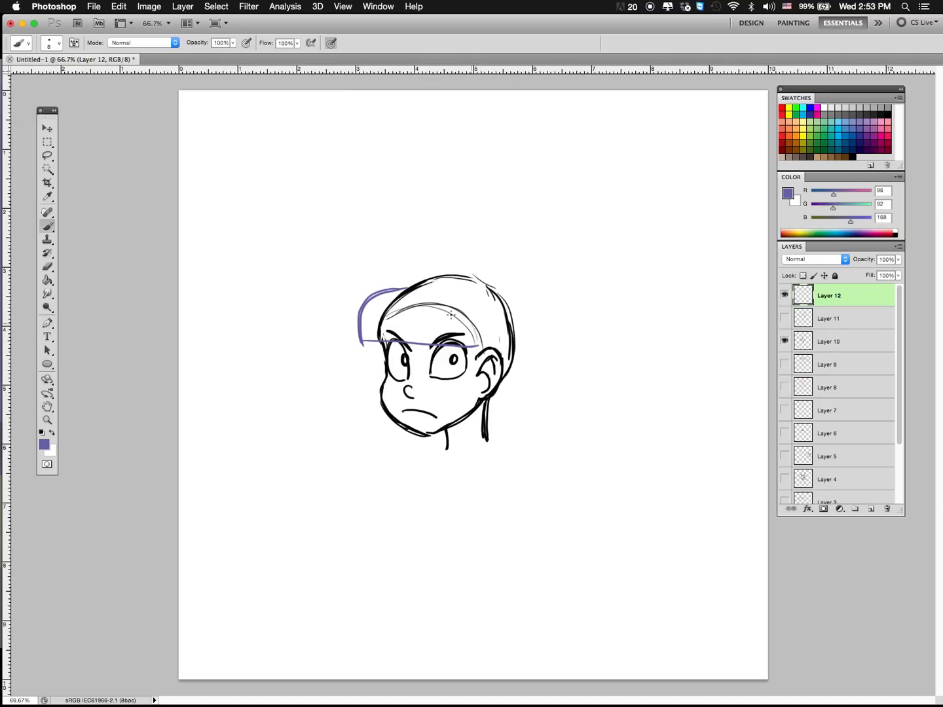
pyautogui.moveTo(401, 286); pyautogui.dragTo(482, 305)
pyautogui.moveTo(485, 341)
pyautogui.mouseDown()
pyautogui.moveTo(361, 347)
pyautogui.moveTo(358, 319)
pyautogui.moveTo(399, 285)
pyautogui.moveTo(469, 290)
pyautogui.moveTo(484, 345)
pyautogui.mouseUp()
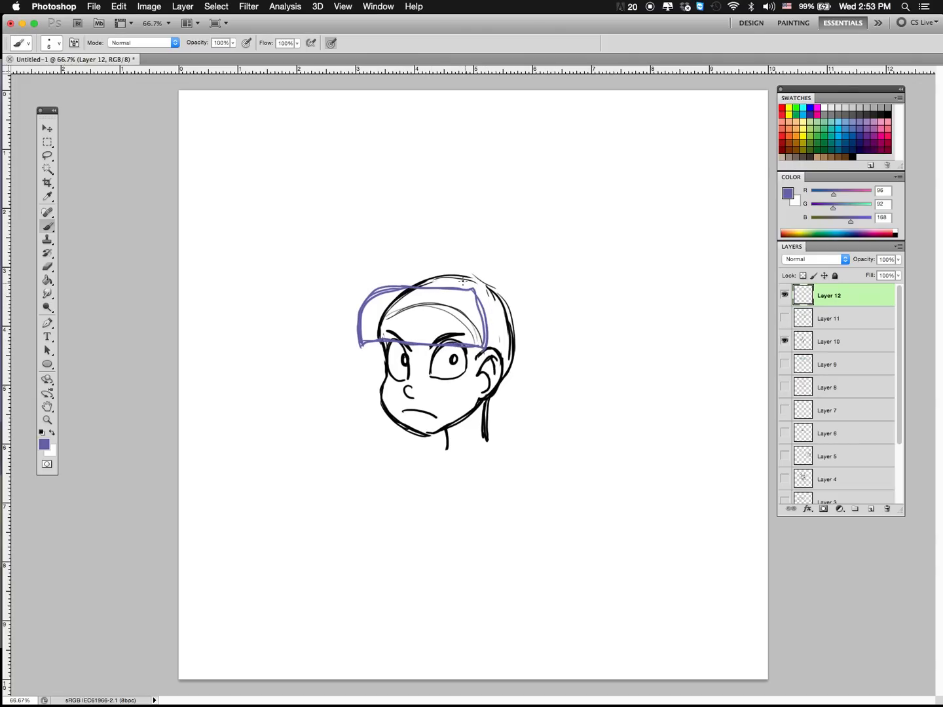
pyautogui.moveTo(396, 288)
pyautogui.mouseDown()
pyautogui.moveTo(375, 339)
pyautogui.moveTo(408, 343)
pyautogui.mouseUp()
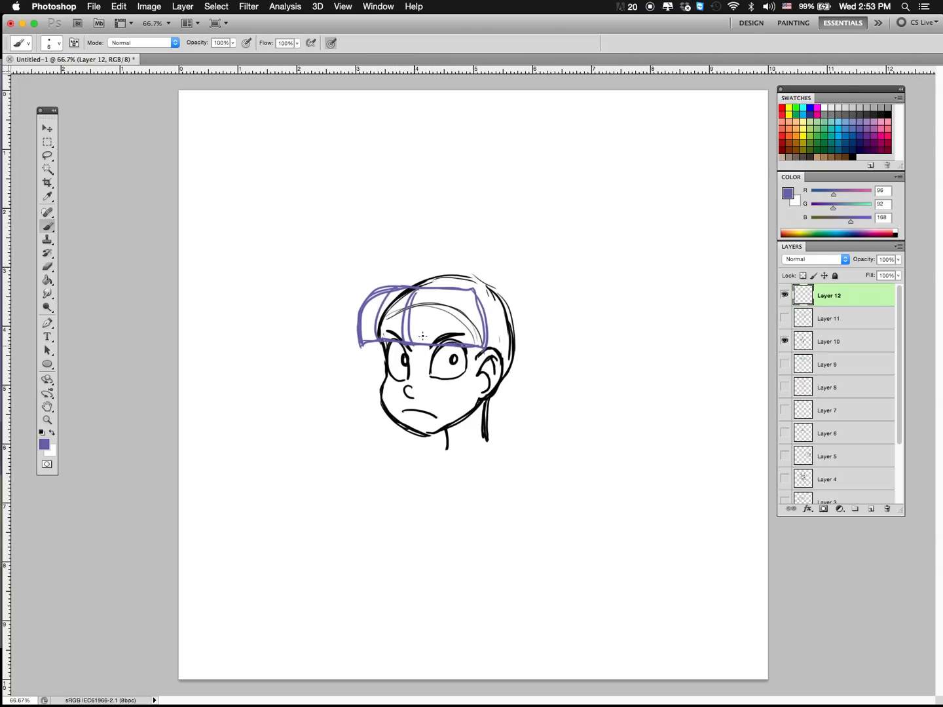
pyautogui.moveTo(468, 296)
pyautogui.mouseDown()
pyautogui.moveTo(465, 343)
pyautogui.moveTo(474, 343)
pyautogui.mouseUp()
pyautogui.moveTo(368, 296); pyautogui.dragTo(352, 345)
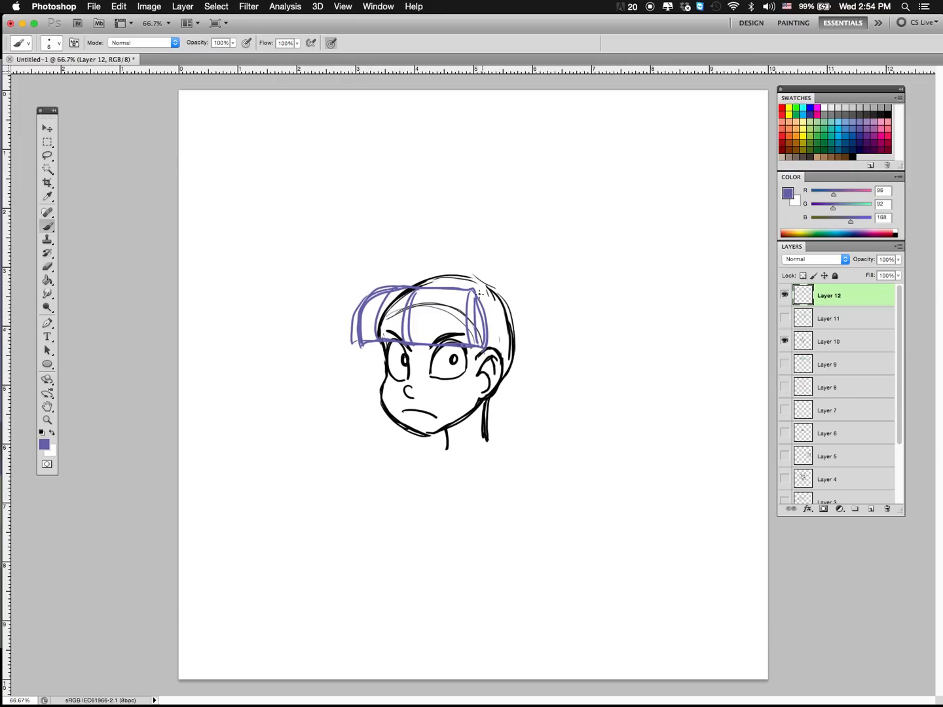
# Step: Draw a violet side lock falling from the fringe over the near ear and twisting into a pointed curl beside the neck
pyautogui.moveTo(479, 292)
pyautogui.mouseDown()
pyautogui.moveTo(486, 346)
pyautogui.moveTo(474, 394)
pyautogui.mouseUp()
pyautogui.moveTo(482, 348)
pyautogui.mouseDown()
pyautogui.moveTo(472, 391)
pyautogui.moveTo(449, 416)
pyautogui.moveTo(465, 472)
pyautogui.moveTo(490, 416)
pyautogui.moveTo(492, 339)
pyautogui.mouseUp()
pyautogui.moveTo(486, 296)
pyautogui.mouseDown()
pyautogui.moveTo(494, 399)
pyautogui.moveTo(499, 378)
pyautogui.moveTo(450, 404)
pyautogui.moveTo(465, 472)
pyautogui.moveTo(491, 436)
pyautogui.moveTo(499, 389)
pyautogui.moveTo(449, 418)
pyautogui.moveTo(464, 435)
pyautogui.mouseUp()
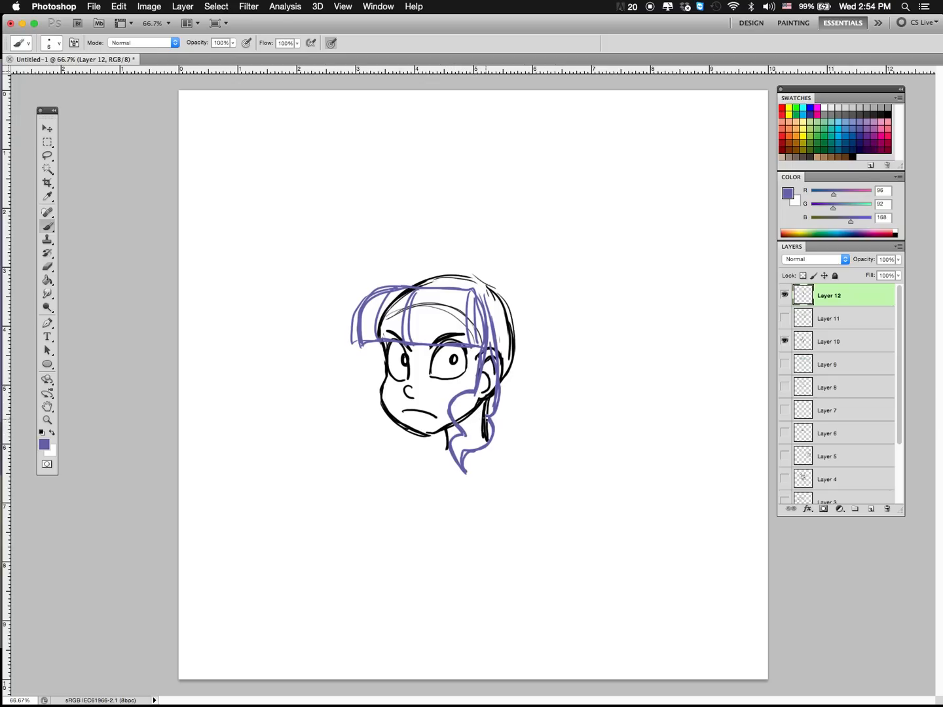
# Step: Try adding inner strand lines to the curls of the near side lock, undoing each attempt
pyautogui.moveTo(499, 388); pyautogui.dragTo(483, 416)
pyautogui.moveTo(482, 416)
pyautogui.mouseDown()
pyautogui.moveTo(492, 435)
pyautogui.moveTo(482, 448)
pyautogui.moveTo(459, 411)
pyautogui.moveTo(487, 443)
pyautogui.mouseUp()
pyautogui.press('super+alt+z')
pyautogui.press('super+alt+z')
pyautogui.moveTo(490, 365)
pyautogui.mouseDown()
pyautogui.moveTo(486, 406)
pyautogui.moveTo(460, 415)
pyautogui.mouseUp()
pyautogui.moveTo(486, 434)
pyautogui.mouseDown()
pyautogui.moveTo(458, 445)
pyautogui.moveTo(466, 471)
pyautogui.mouseUp()
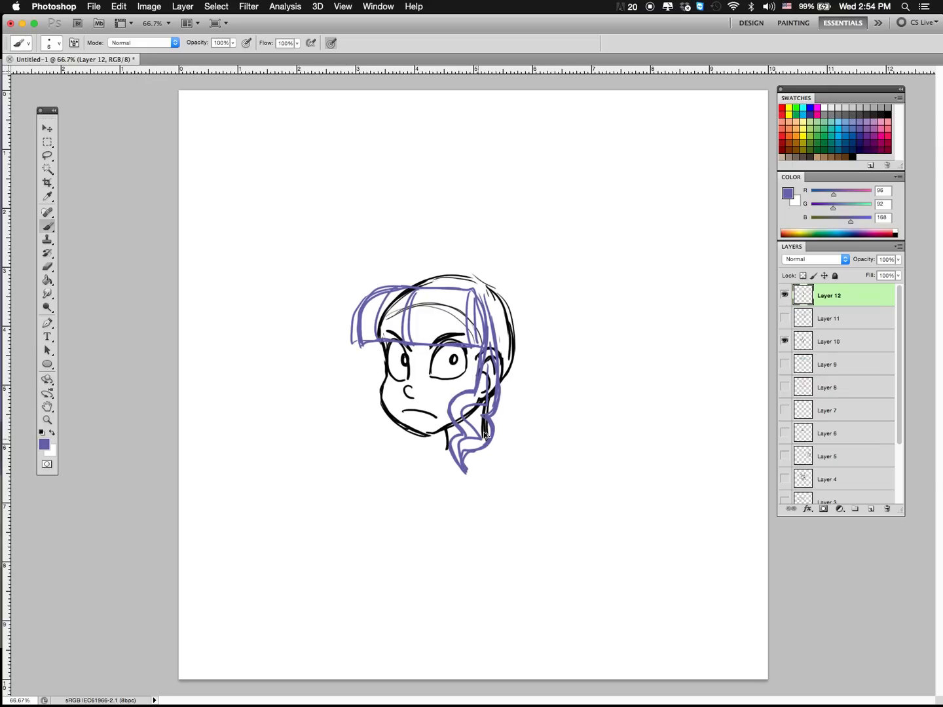
pyautogui.press('super+alt+z')
# Step: Sketch a twisting lock built from stacked rounded bulges beside the head as a construction demo, removing each version
pyautogui.moveTo(547, 371)
pyautogui.mouseDown()
pyautogui.moveTo(528, 446)
pyautogui.moveTo(537, 447)
pyautogui.mouseUp()
pyautogui.moveTo(561, 375)
pyautogui.mouseDown()
pyautogui.moveTo(555, 481)
pyautogui.moveTo(541, 481)
pyautogui.moveTo(549, 480)
pyautogui.mouseUp()
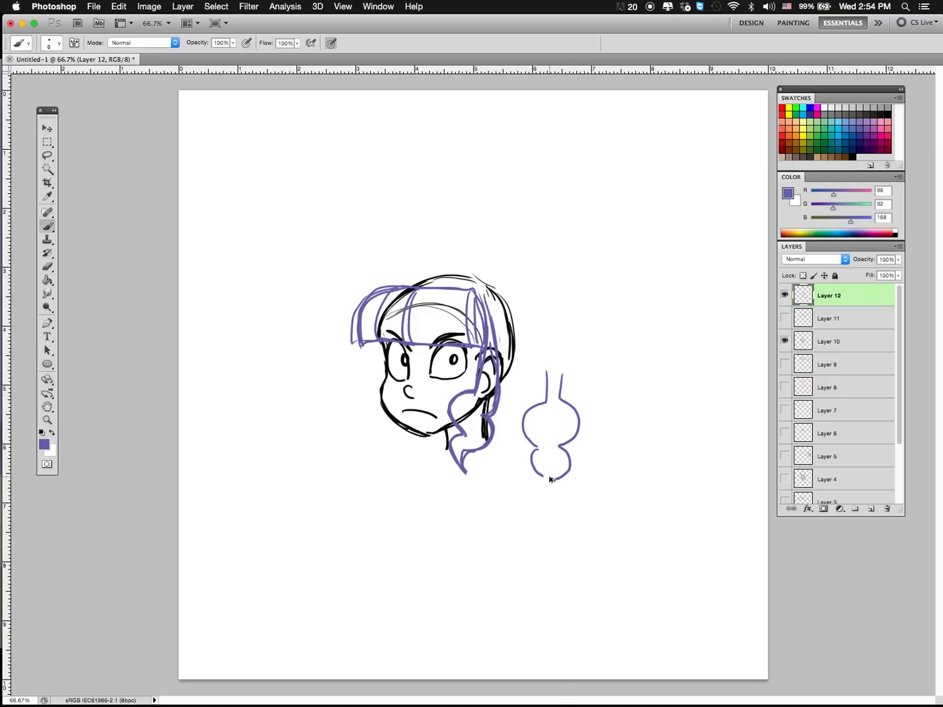
pyautogui.press('super+alt+z')
pyautogui.press('super+alt+z')
pyautogui.press('super+alt+z')
pyautogui.moveTo(564, 372); pyautogui.dragTo(542, 478)
pyautogui.moveTo(555, 431)
pyautogui.mouseDown()
pyautogui.moveTo(554, 487)
pyautogui.moveTo(537, 462)
pyautogui.mouseUp()
pyautogui.press('super+alt+z')
pyautogui.press('super+alt+z')
pyautogui.press('super+alt+z')
pyautogui.press('super+alt+z')
pyautogui.press('super+alt+z')
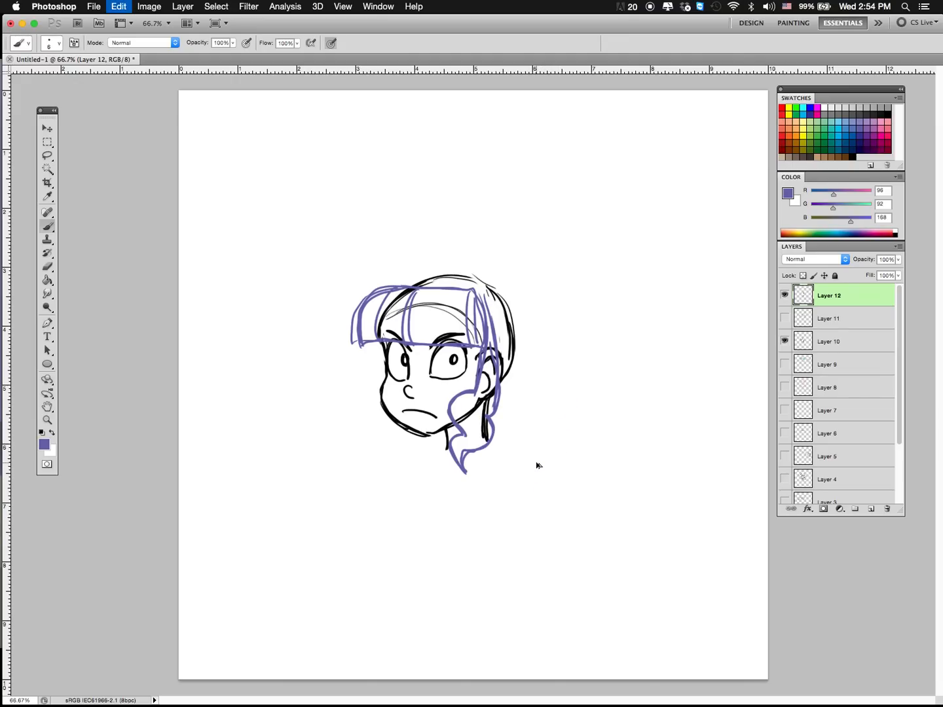
# Step: Draw a matching wavy violet lock down the far cheek and outline the hair volume over the crown and back of the skull
pyautogui.moveTo(377, 348)
pyautogui.mouseDown()
pyautogui.moveTo(373, 392)
pyautogui.moveTo(355, 415)
pyautogui.moveTo(376, 443)
pyautogui.moveTo(363, 451)
pyautogui.moveTo(386, 476)
pyautogui.moveTo(364, 433)
pyautogui.moveTo(372, 386)
pyautogui.mouseUp()
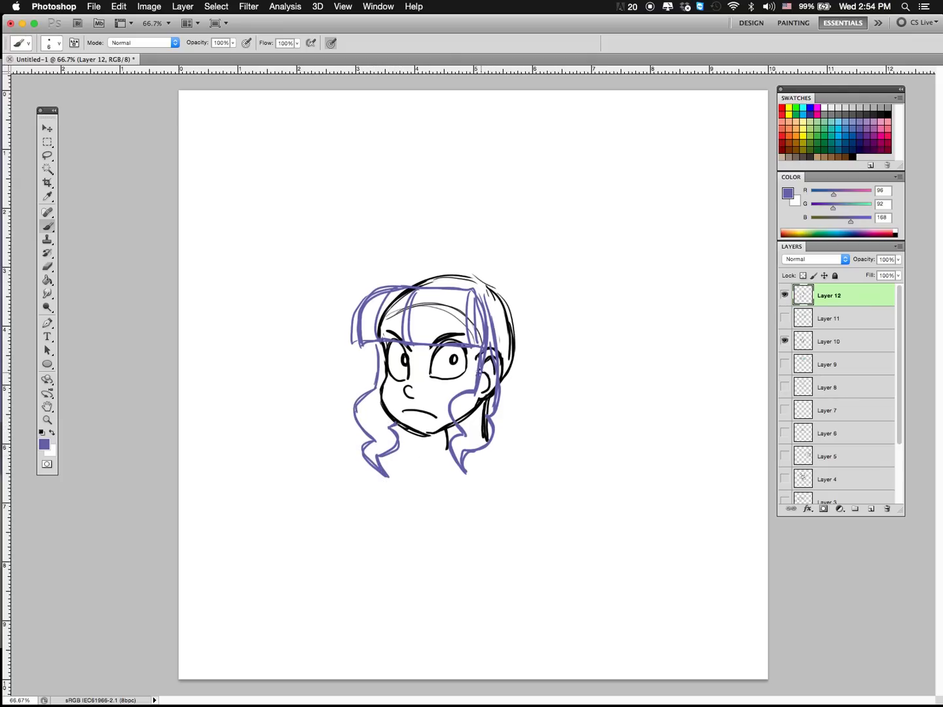
pyautogui.moveTo(378, 342); pyautogui.dragTo(374, 389)
pyautogui.moveTo(415, 279)
pyautogui.mouseDown()
pyautogui.moveTo(451, 268)
pyautogui.moveTo(500, 275)
pyautogui.moveTo(527, 302)
pyautogui.moveTo(517, 362)
pyautogui.moveTo(435, 268)
pyautogui.moveTo(412, 283)
pyautogui.mouseUp()
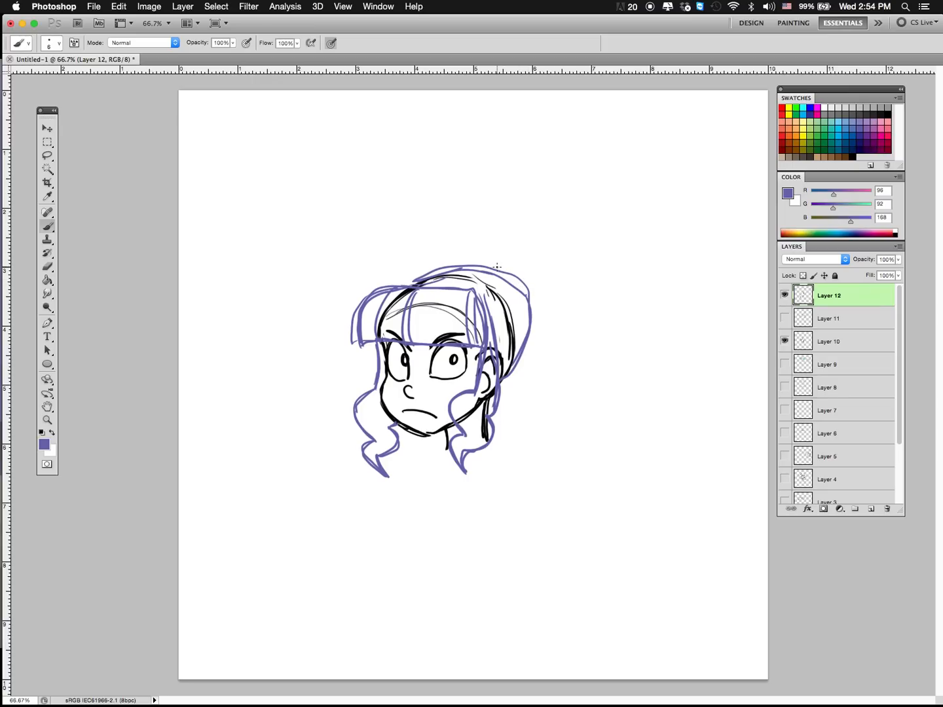
# Step: Draw a large, rounded violet ponytail behind the crown with wavy pointed ends, inner strand curves and hair pulled back from the ear
pyautogui.moveTo(480, 263)
pyautogui.mouseDown()
pyautogui.moveTo(484, 234)
pyautogui.moveTo(590, 241)
pyautogui.mouseUp()
pyautogui.moveTo(605, 249)
pyautogui.mouseDown()
pyautogui.moveTo(610, 286)
pyautogui.moveTo(553, 353)
pyautogui.moveTo(590, 356)
pyautogui.moveTo(555, 397)
pyautogui.moveTo(564, 403)
pyautogui.moveTo(542, 434)
pyautogui.moveTo(554, 419)
pyautogui.moveTo(539, 388)
pyautogui.moveTo(559, 377)
pyautogui.moveTo(528, 349)
pyautogui.moveTo(548, 374)
pyautogui.moveTo(562, 422)
pyautogui.moveTo(563, 402)
pyautogui.moveTo(599, 381)
pyautogui.moveTo(566, 339)
pyautogui.moveTo(607, 283)
pyautogui.moveTo(510, 224)
pyautogui.moveTo(485, 265)
pyautogui.mouseUp()
pyautogui.moveTo(527, 300)
pyautogui.mouseDown()
pyautogui.moveTo(549, 278)
pyautogui.moveTo(587, 316)
pyautogui.moveTo(578, 343)
pyautogui.mouseUp()
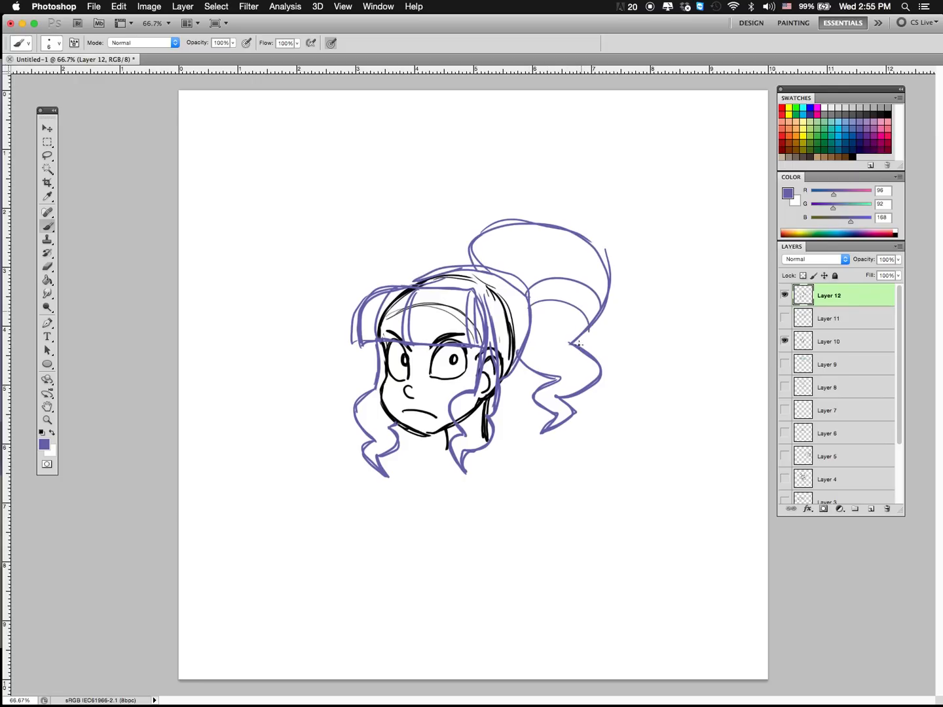
pyautogui.moveTo(511, 276); pyautogui.dragTo(520, 223)
pyautogui.moveTo(531, 327)
pyautogui.mouseDown()
pyautogui.moveTo(569, 319)
pyautogui.moveTo(543, 352)
pyautogui.moveTo(577, 370)
pyautogui.moveTo(547, 394)
pyautogui.moveTo(563, 427)
pyautogui.mouseUp()
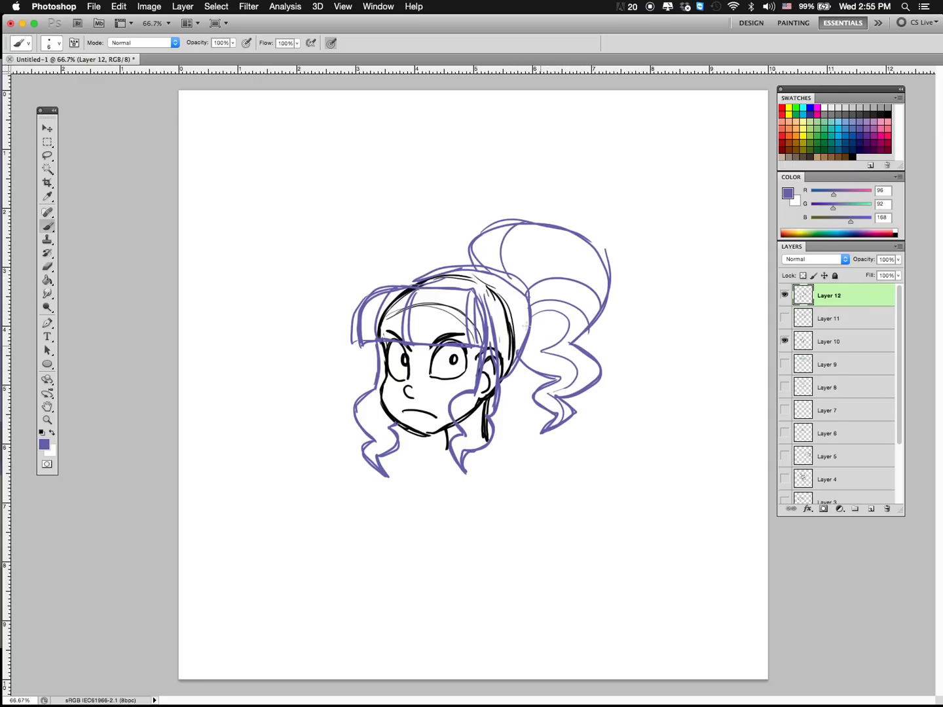
pyautogui.moveTo(517, 285)
pyautogui.mouseDown()
pyautogui.moveTo(493, 332)
pyautogui.moveTo(500, 354)
pyautogui.mouseUp()
# Step: On a new layer, draw the scalp hair in blue, following the hairline and sweeping strands back to a round hair tie
pyautogui.click(839, 129)
pyautogui.click(870, 508)
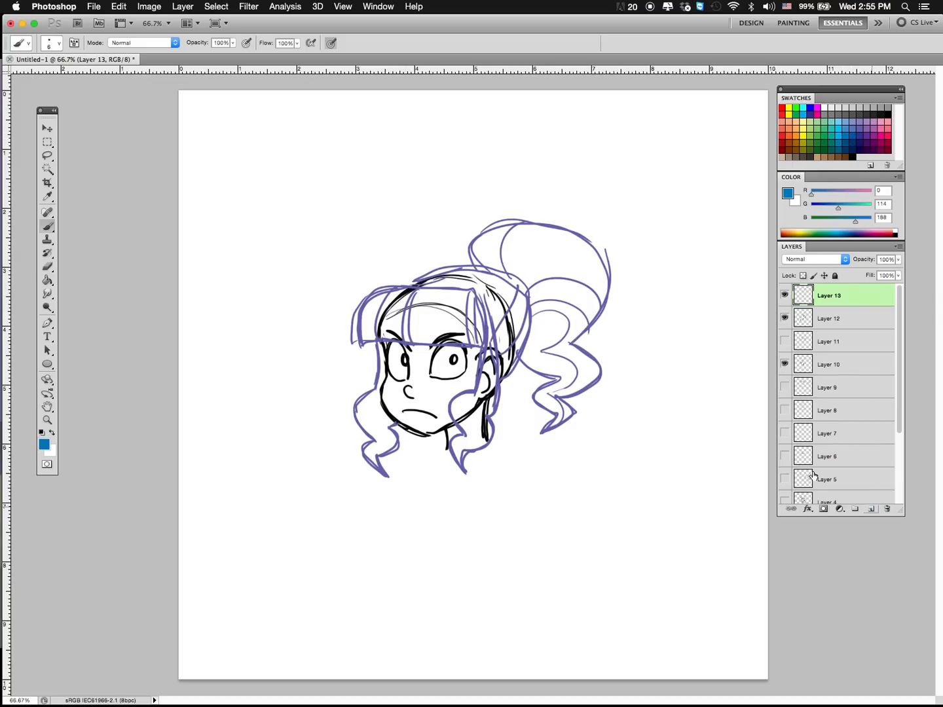
pyautogui.moveTo(407, 283)
pyautogui.mouseDown()
pyautogui.moveTo(500, 268)
pyautogui.moveTo(526, 291)
pyautogui.moveTo(524, 344)
pyautogui.moveTo(506, 376)
pyautogui.mouseUp()
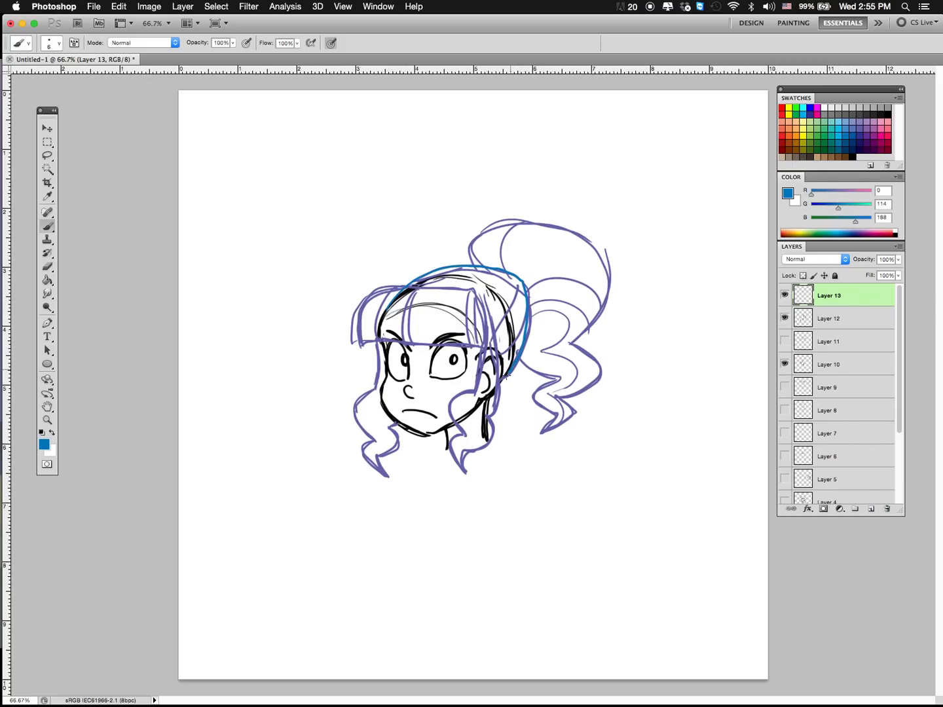
pyautogui.moveTo(492, 335)
pyautogui.mouseDown()
pyautogui.moveTo(413, 300)
pyautogui.moveTo(387, 307)
pyautogui.mouseUp()
pyautogui.moveTo(494, 335)
pyautogui.mouseDown()
pyautogui.moveTo(521, 275)
pyautogui.moveTo(524, 283)
pyautogui.mouseUp()
pyautogui.moveTo(468, 307); pyautogui.dragTo(518, 281)
# Step: Draw the ponytail's rounded upper volume with inner strands in blue and retrace the blunt fringe over the forehead
pyautogui.moveTo(441, 299)
pyautogui.mouseDown()
pyautogui.moveTo(520, 270)
pyautogui.moveTo(526, 279)
pyautogui.moveTo(563, 218)
pyautogui.mouseUp()
pyautogui.moveTo(528, 271)
pyautogui.mouseDown()
pyautogui.moveTo(599, 269)
pyautogui.moveTo(574, 261)
pyautogui.moveTo(608, 304)
pyautogui.mouseUp()
pyautogui.moveTo(542, 215); pyautogui.dragTo(533, 362)
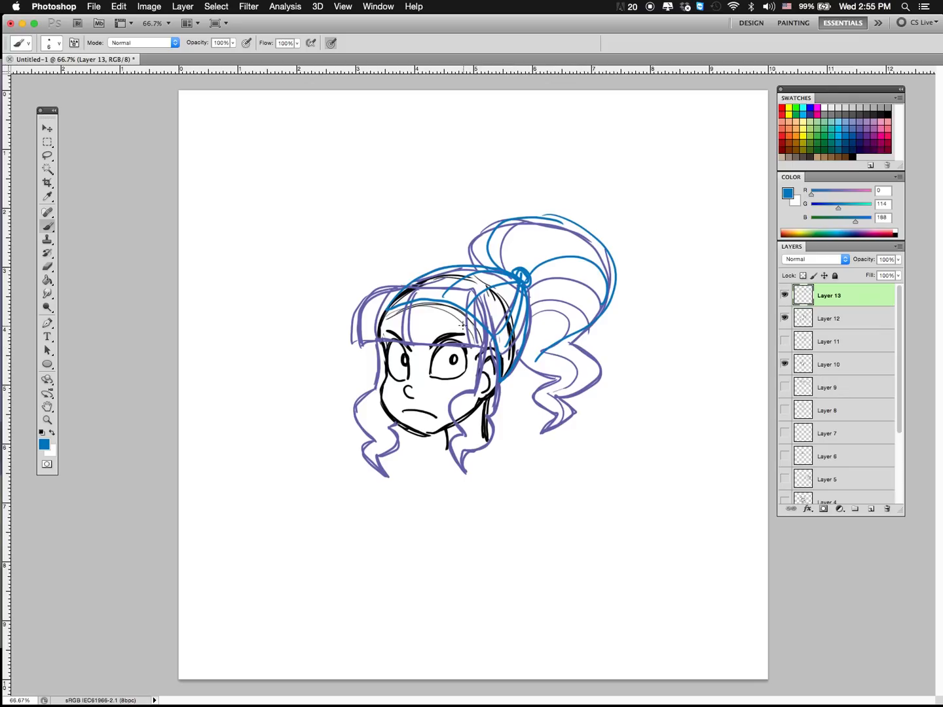
pyautogui.moveTo(464, 293)
pyautogui.mouseDown()
pyautogui.moveTo(359, 341)
pyautogui.moveTo(439, 337)
pyautogui.moveTo(488, 351)
pyautogui.mouseUp()
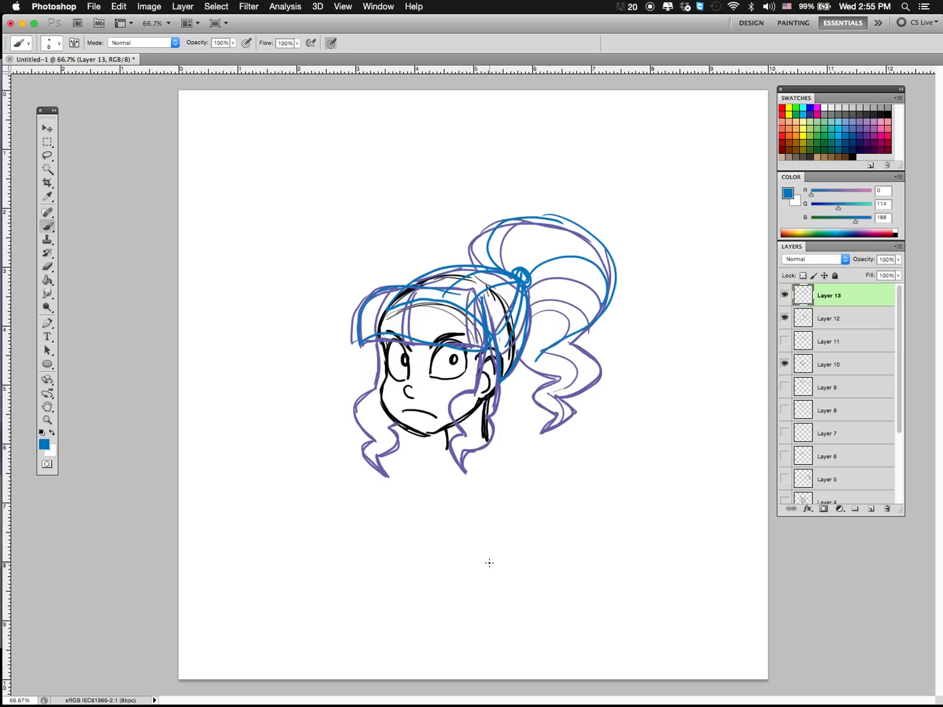
# Step: Hide Layers 13 and 12 and add a new empty layer, ready for drawing in dark blue-violet (R 46, G 49, B 146)
pyautogui.click(784, 295)
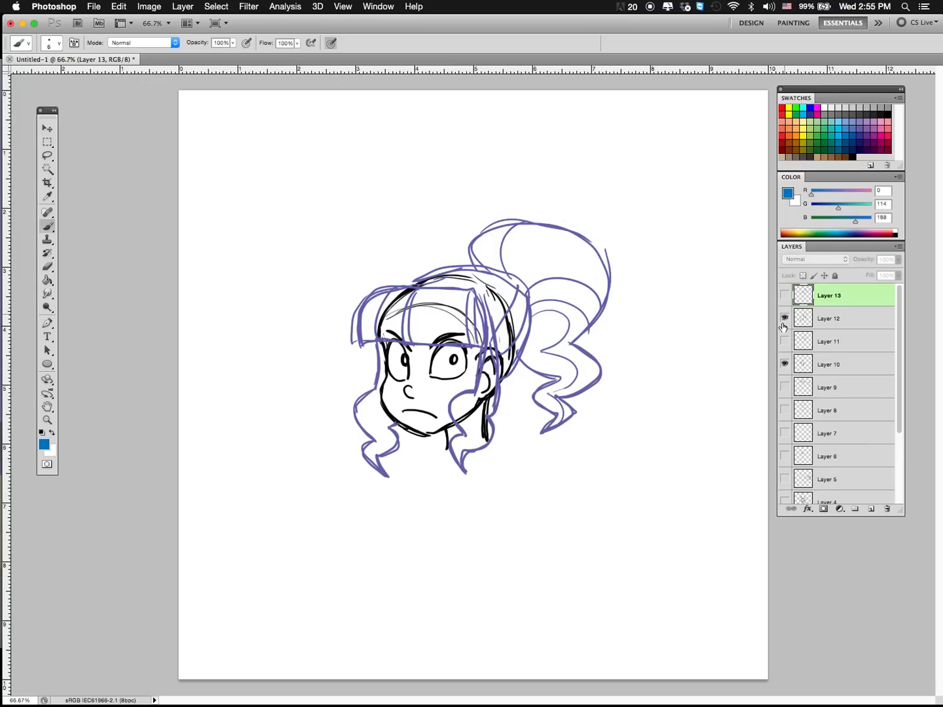
pyautogui.click(784, 318)
pyautogui.click(871, 510)
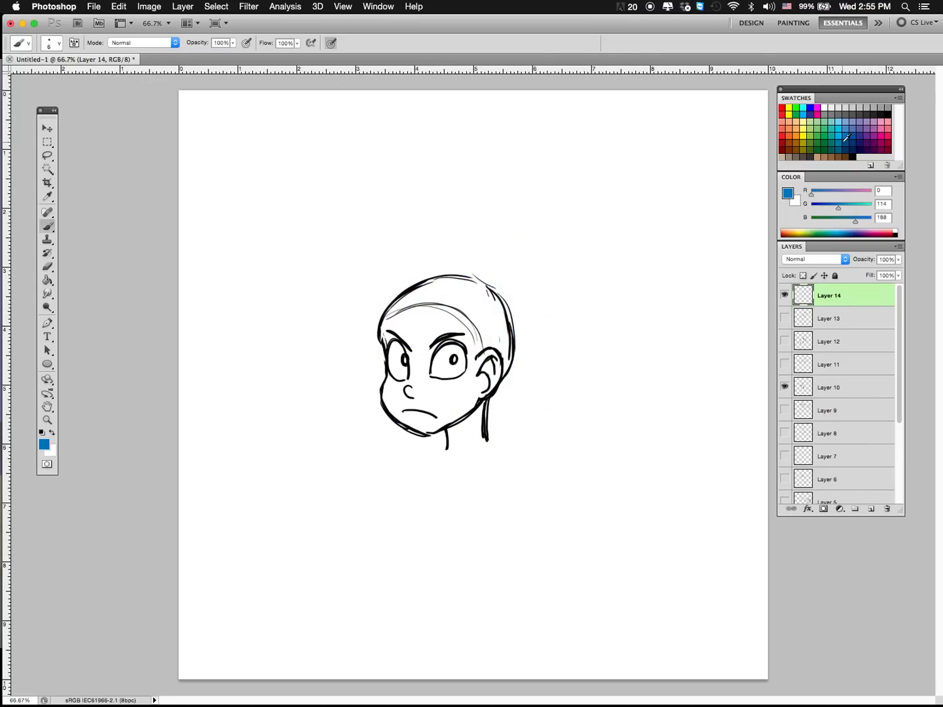
pyautogui.click(830, 135)
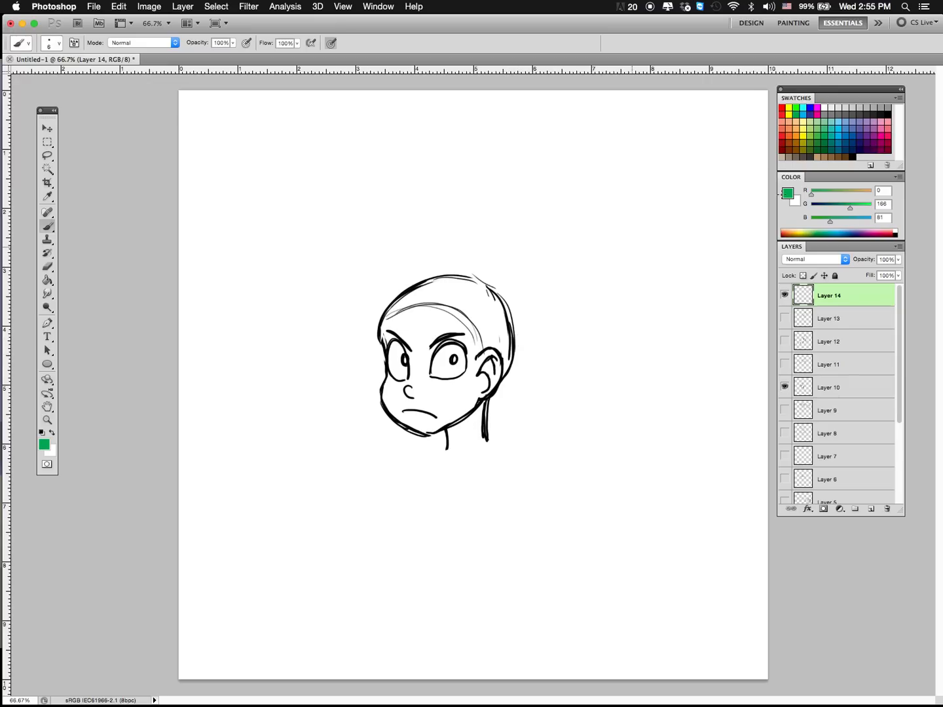
pyautogui.click(857, 142)
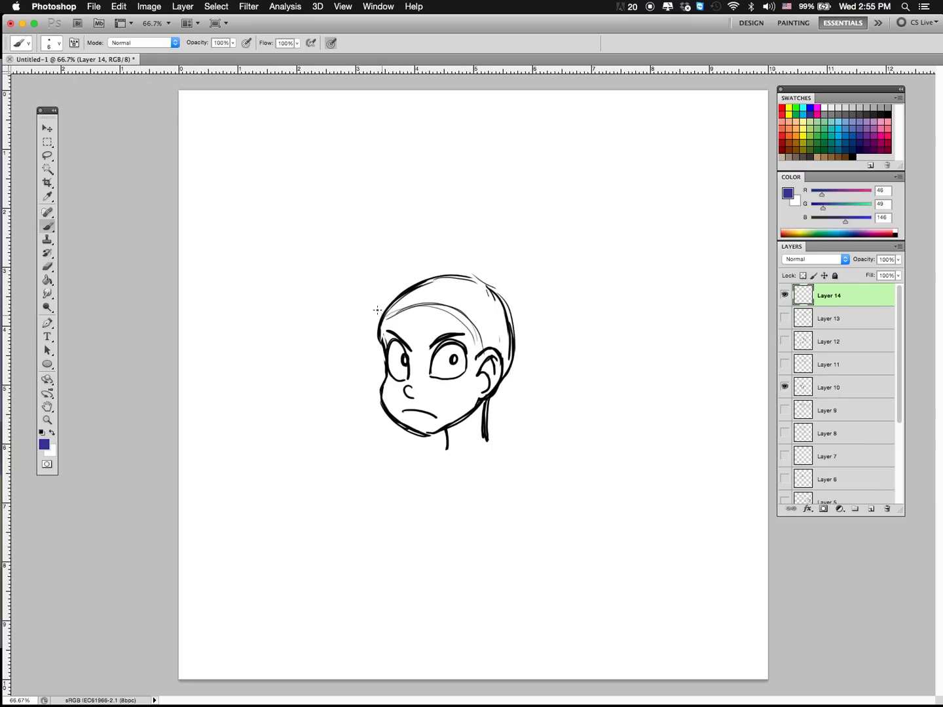
# Step: Try afro outlines around the head with large rounded lobes, small looping curls and a fine jagged edge, undoing each
pyautogui.moveTo(377, 310)
pyautogui.mouseDown()
pyautogui.moveTo(462, 179)
pyautogui.moveTo(522, 238)
pyautogui.moveTo(545, 288)
pyautogui.moveTo(508, 394)
pyautogui.mouseUp()
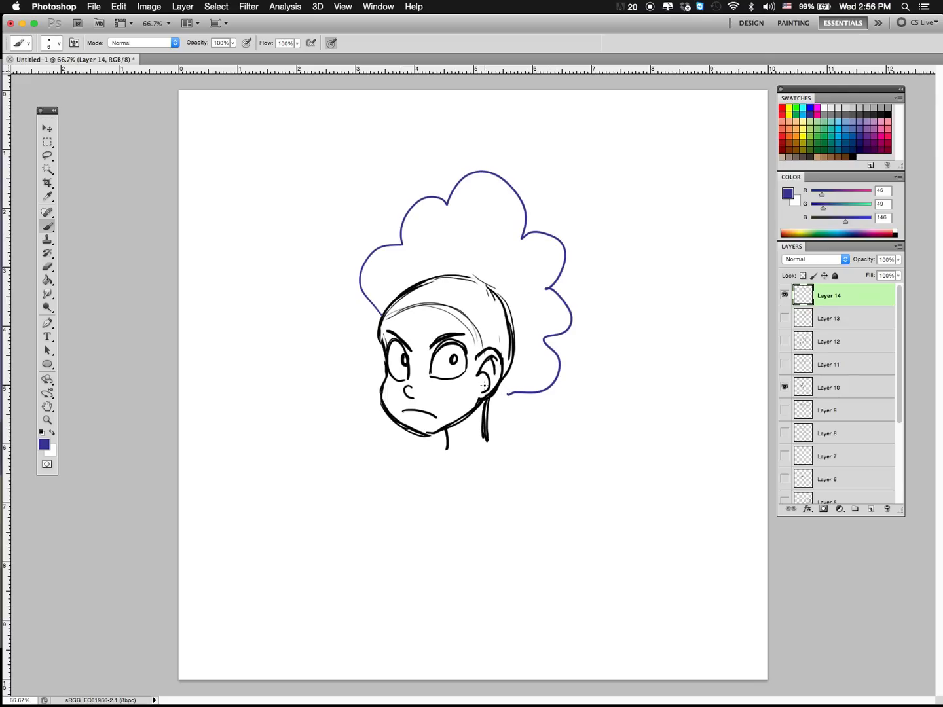
pyautogui.press('super+z')
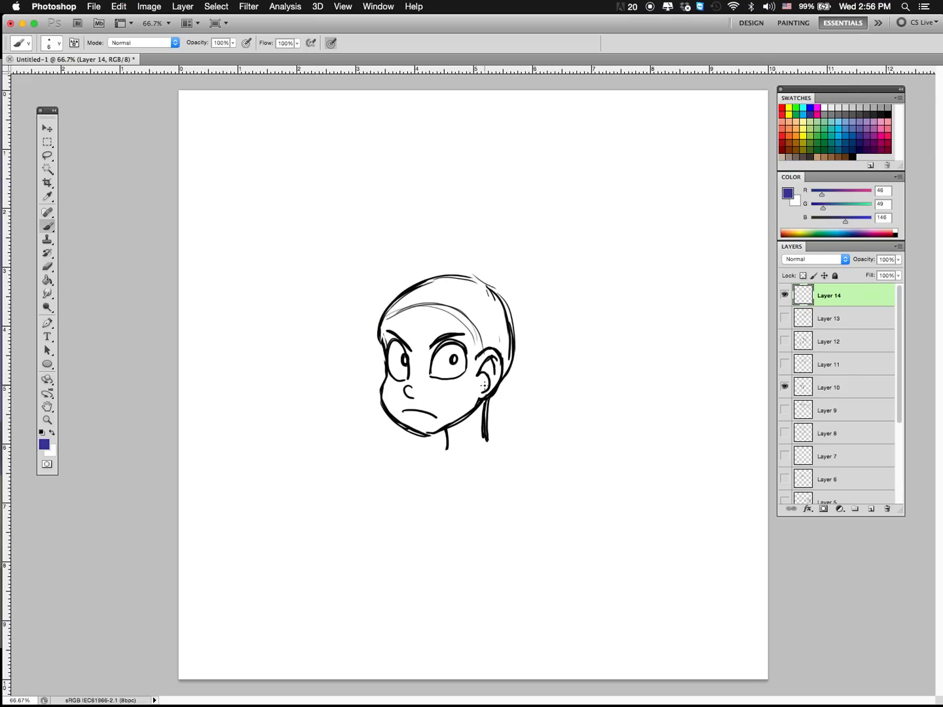
pyautogui.moveTo(379, 305)
pyautogui.mouseDown()
pyautogui.moveTo(385, 254)
pyautogui.moveTo(417, 233)
pyautogui.moveTo(424, 213)
pyautogui.moveTo(465, 196)
pyautogui.moveTo(472, 207)
pyautogui.moveTo(499, 204)
pyautogui.mouseUp()
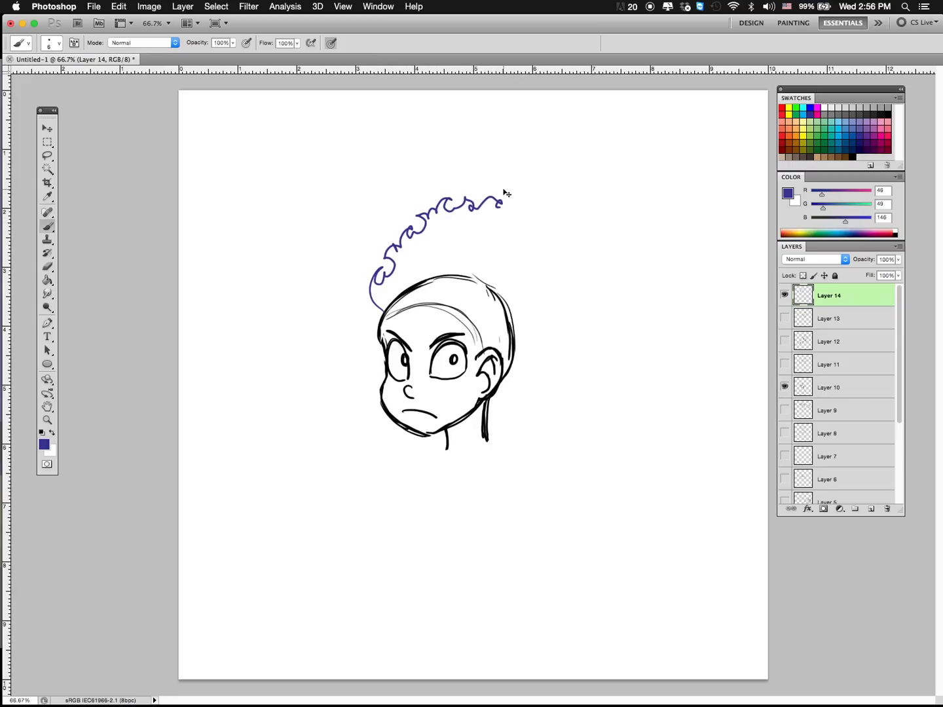
pyautogui.press('super+z')
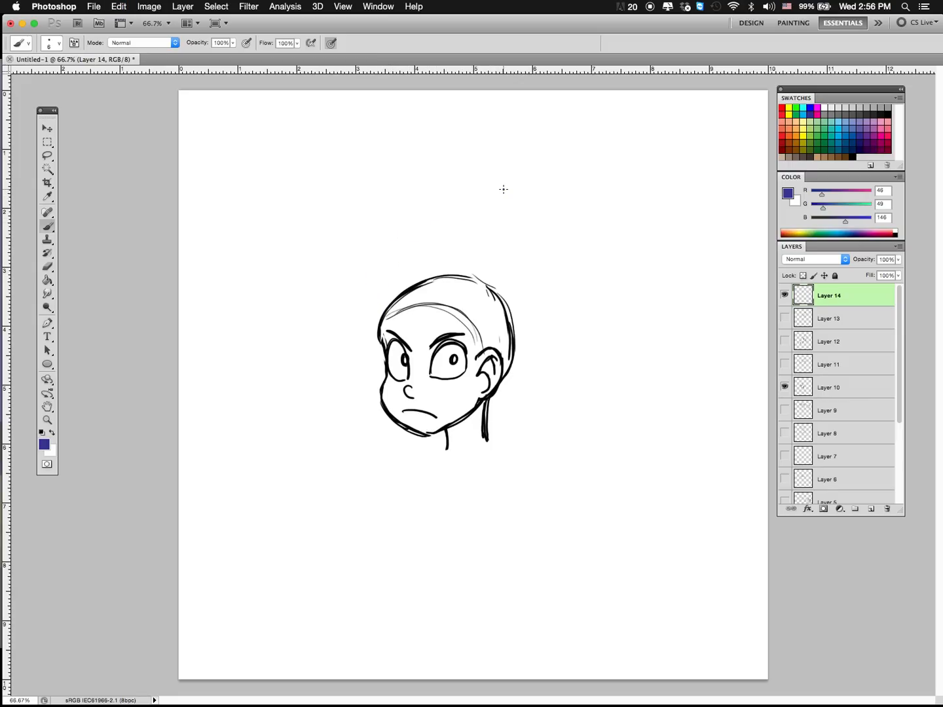
pyautogui.moveTo(375, 323)
pyautogui.mouseDown()
pyautogui.moveTo(387, 249)
pyautogui.moveTo(432, 206)
pyautogui.moveTo(476, 184)
pyautogui.moveTo(490, 197)
pyautogui.moveTo(512, 192)
pyautogui.moveTo(564, 239)
pyautogui.moveTo(573, 276)
pyautogui.moveTo(561, 339)
pyautogui.moveTo(490, 400)
pyautogui.mouseUp()
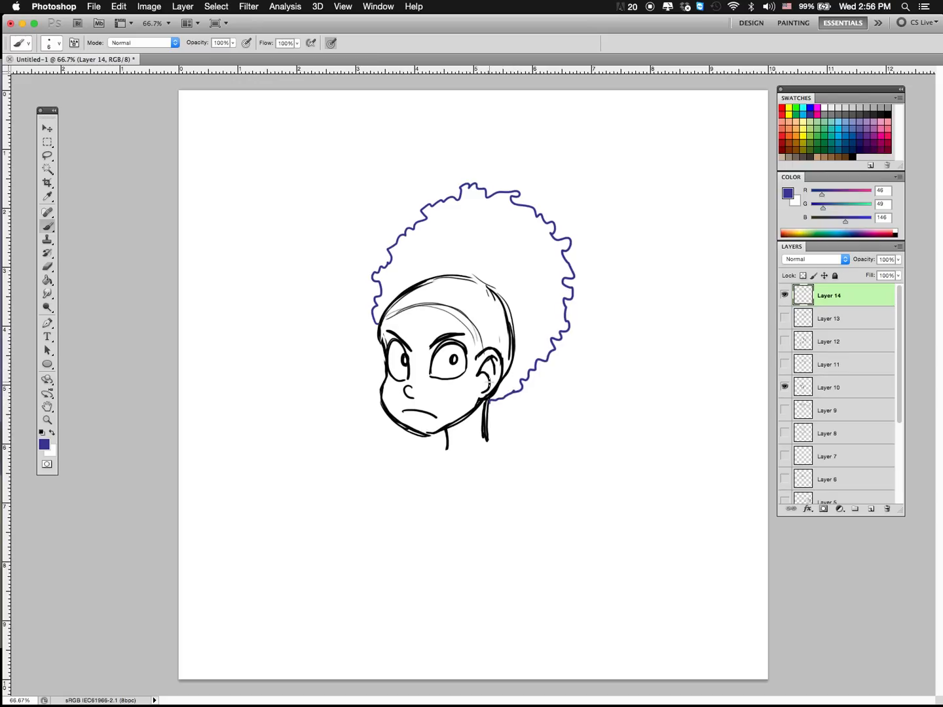
pyautogui.press('super+z')
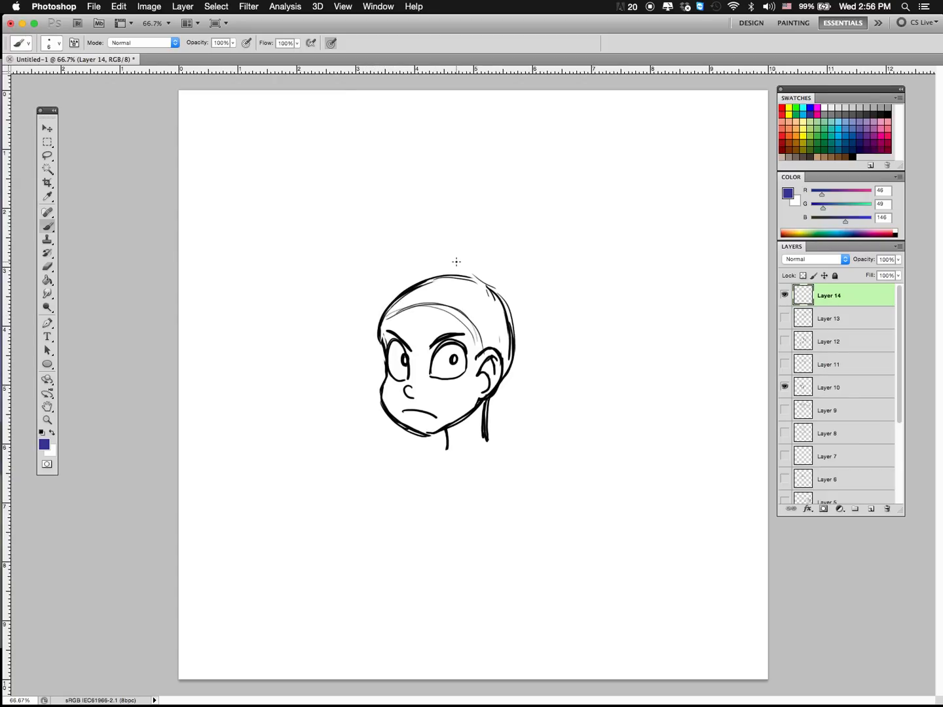
# Step: Draw pulled-back hair in dark blue-violet, with a raised front volume and strands sweeping from the hairline over the back of the head
pyautogui.moveTo(422, 303)
pyautogui.mouseDown()
pyautogui.moveTo(476, 278)
pyautogui.moveTo(427, 269)
pyautogui.moveTo(475, 269)
pyautogui.moveTo(447, 265)
pyautogui.moveTo(380, 305)
pyautogui.moveTo(395, 318)
pyautogui.moveTo(391, 277)
pyautogui.moveTo(481, 270)
pyautogui.moveTo(488, 284)
pyautogui.mouseUp()
pyautogui.moveTo(453, 308); pyautogui.dragTo(489, 283)
pyautogui.moveTo(483, 334)
pyautogui.mouseDown()
pyautogui.moveTo(498, 286)
pyautogui.moveTo(505, 363)
pyautogui.mouseUp()
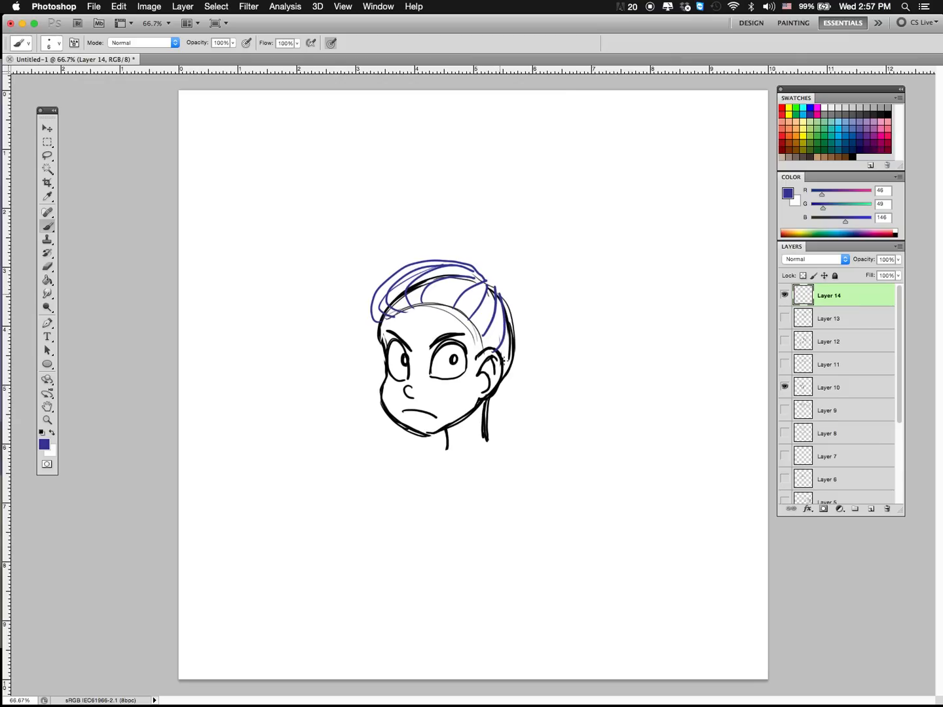
pyautogui.moveTo(508, 295); pyautogui.dragTo(508, 368)
pyautogui.moveTo(480, 272); pyautogui.dragTo(515, 308)
pyautogui.moveTo(458, 306)
pyautogui.mouseDown()
pyautogui.moveTo(391, 316)
pyautogui.moveTo(444, 254)
pyautogui.moveTo(491, 303)
pyautogui.moveTo(489, 289)
pyautogui.mouseUp()
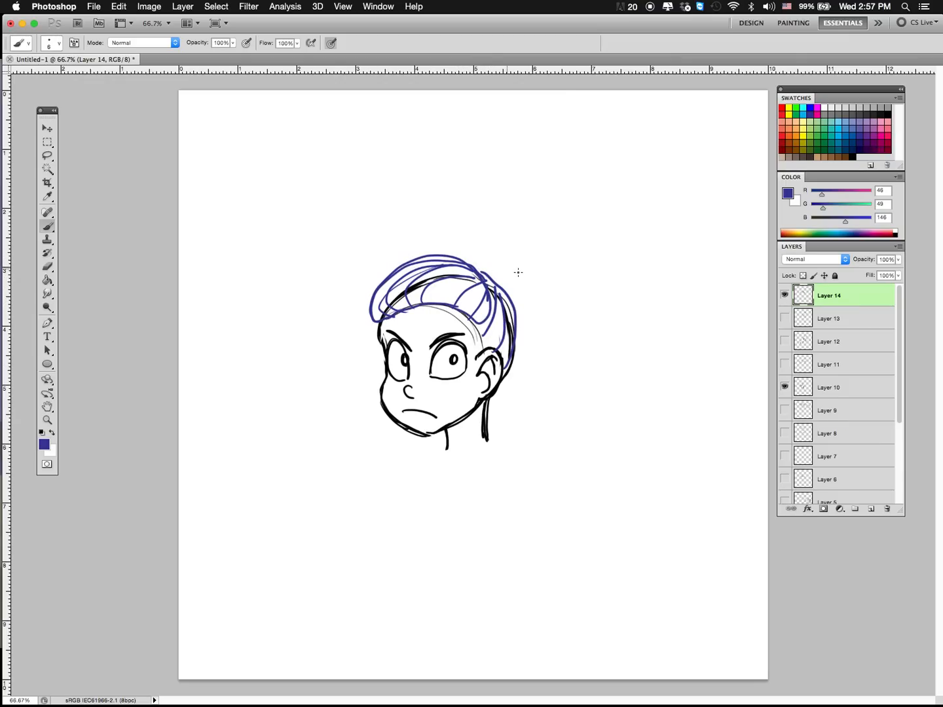
# Step: Redraw the pulled-back hair over the sketch in light blue (R 0, G 174, B 239), adding the edge around the ear
pyautogui.click(845, 135)
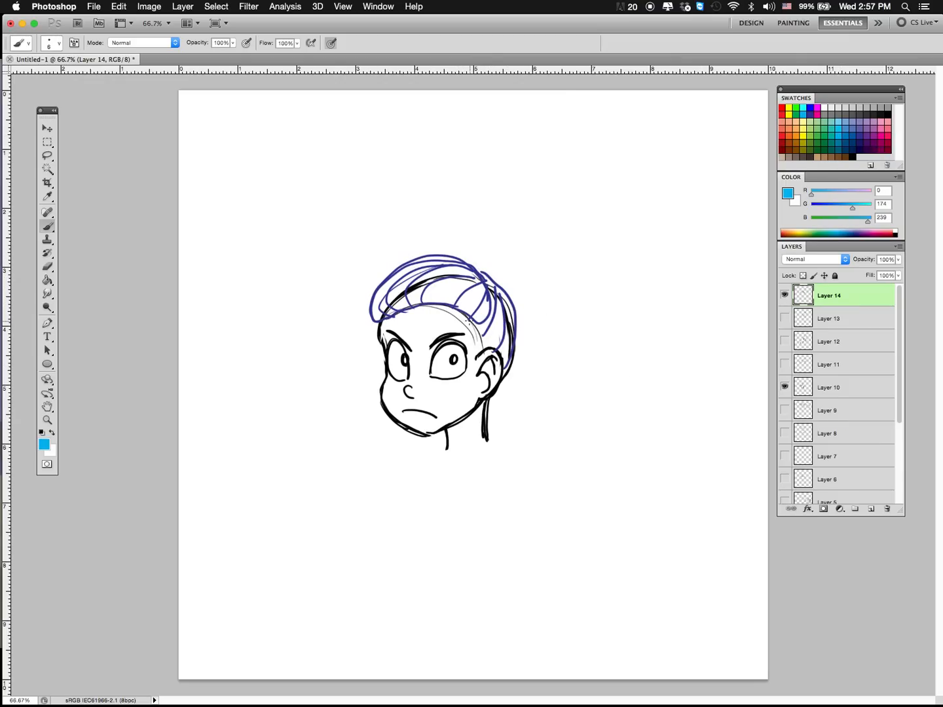
pyautogui.moveTo(476, 320)
pyautogui.mouseDown()
pyautogui.moveTo(364, 301)
pyautogui.moveTo(492, 305)
pyautogui.moveTo(493, 267)
pyautogui.mouseUp()
pyautogui.moveTo(415, 287)
pyautogui.mouseDown()
pyautogui.moveTo(470, 257)
pyautogui.moveTo(380, 265)
pyautogui.mouseUp()
pyautogui.moveTo(480, 336)
pyautogui.mouseDown()
pyautogui.moveTo(498, 290)
pyautogui.moveTo(515, 324)
pyautogui.moveTo(486, 353)
pyautogui.mouseUp()
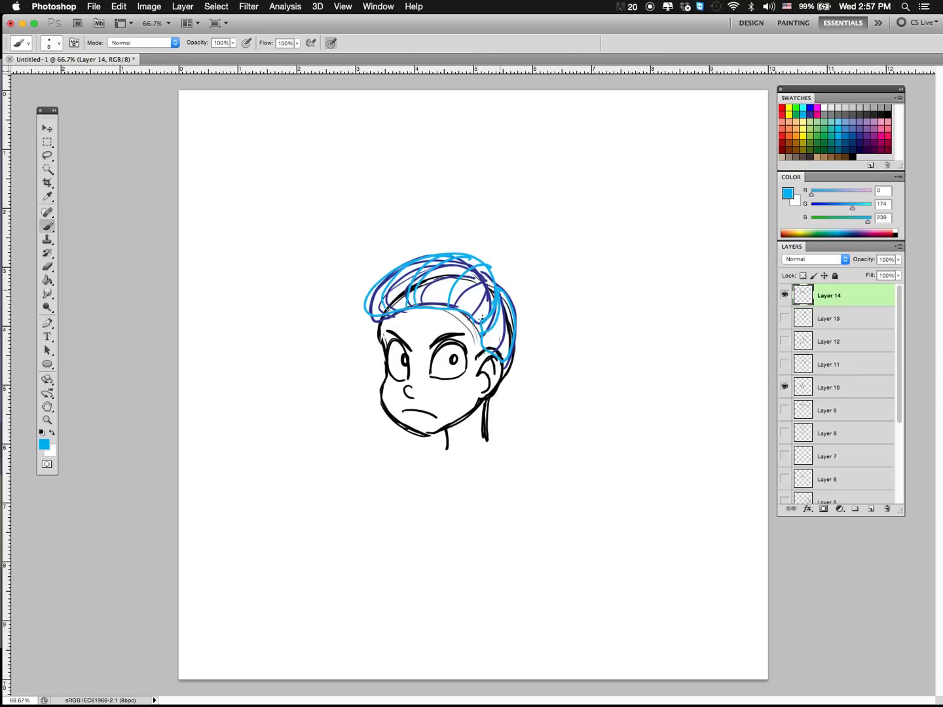
pyautogui.moveTo(485, 308)
pyautogui.mouseDown()
pyautogui.moveTo(513, 361)
pyautogui.moveTo(504, 286)
pyautogui.mouseUp()
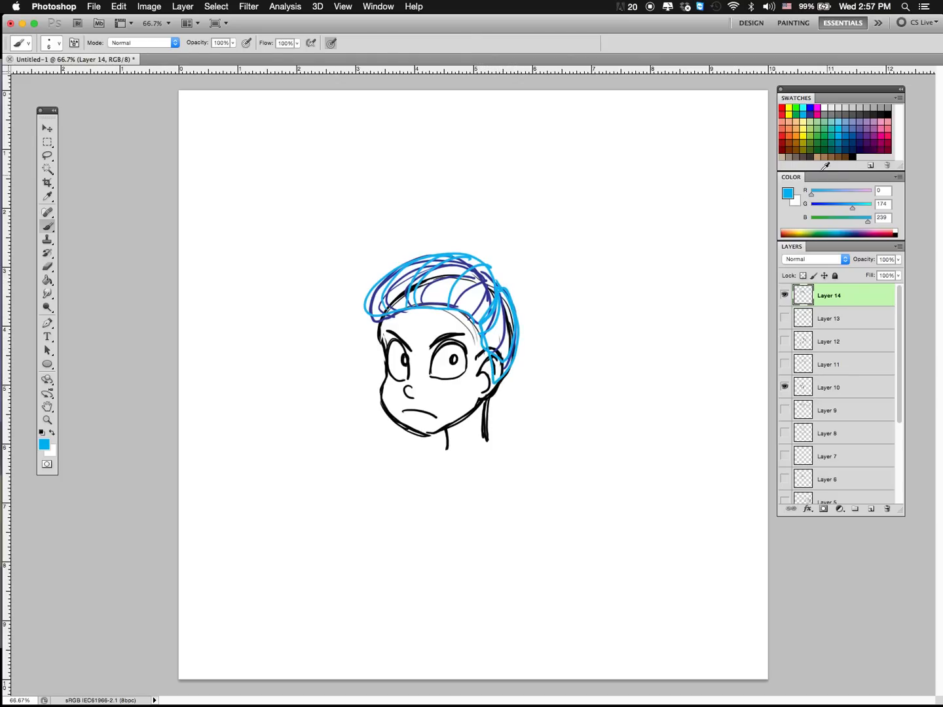
# Step: Draw a large scalloped afro puff behind the head in dark blue-violet and trace its simple round shape in light blue
pyautogui.click(862, 143)
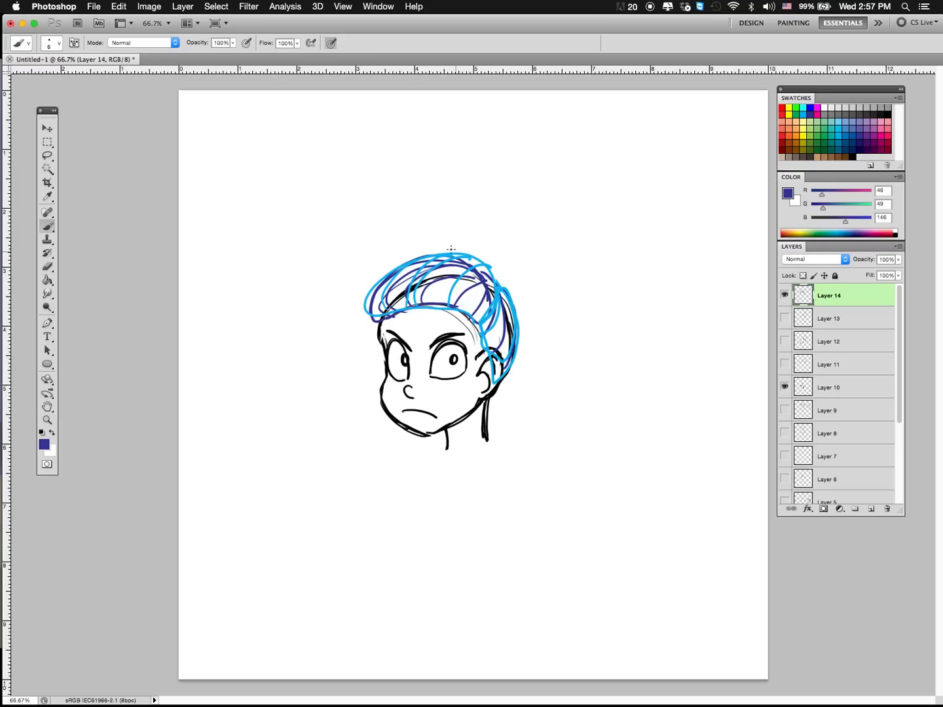
pyautogui.moveTo(451, 249)
pyautogui.mouseDown()
pyautogui.moveTo(455, 208)
pyautogui.moveTo(471, 195)
pyautogui.moveTo(510, 179)
pyautogui.moveTo(556, 204)
pyautogui.moveTo(577, 241)
pyautogui.moveTo(580, 282)
pyautogui.moveTo(529, 324)
pyautogui.mouseUp()
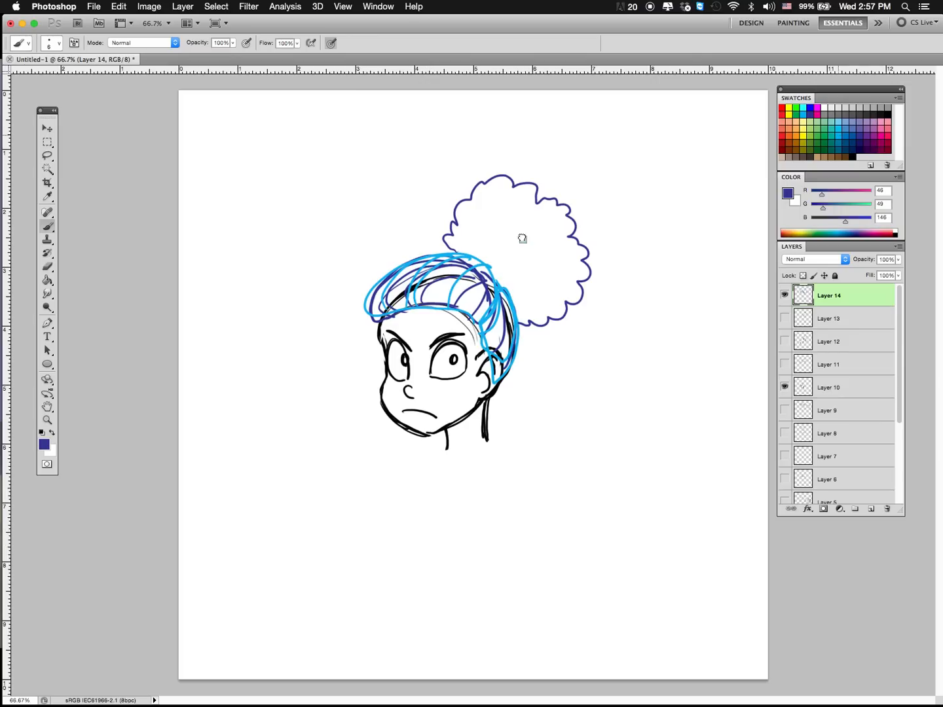
pyautogui.click(838, 129)
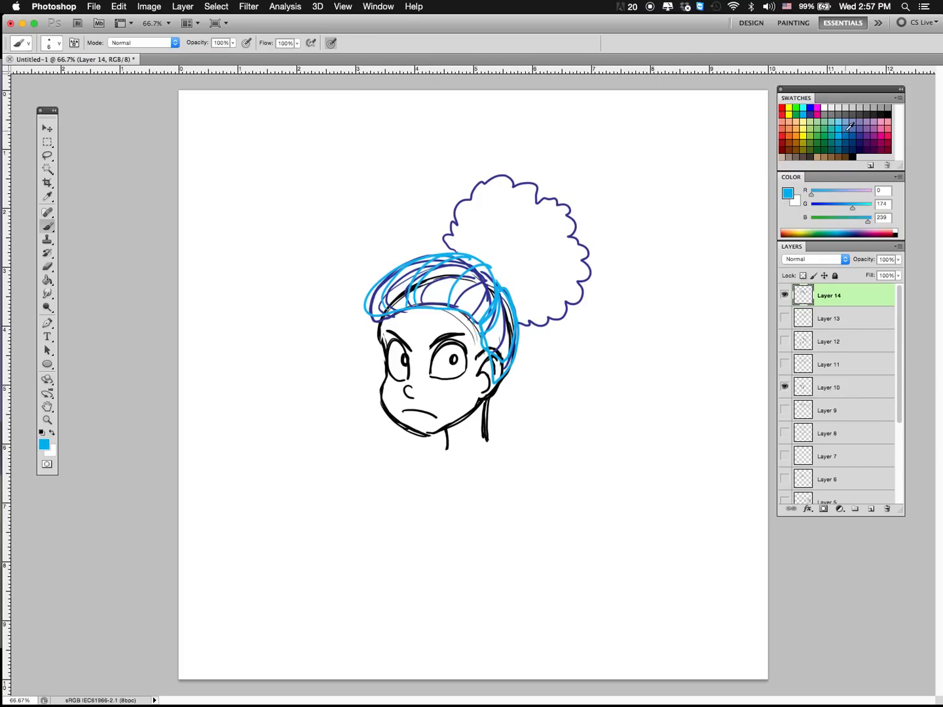
pyautogui.moveTo(451, 243)
pyautogui.mouseDown()
pyautogui.moveTo(546, 185)
pyautogui.moveTo(533, 323)
pyautogui.mouseUp()
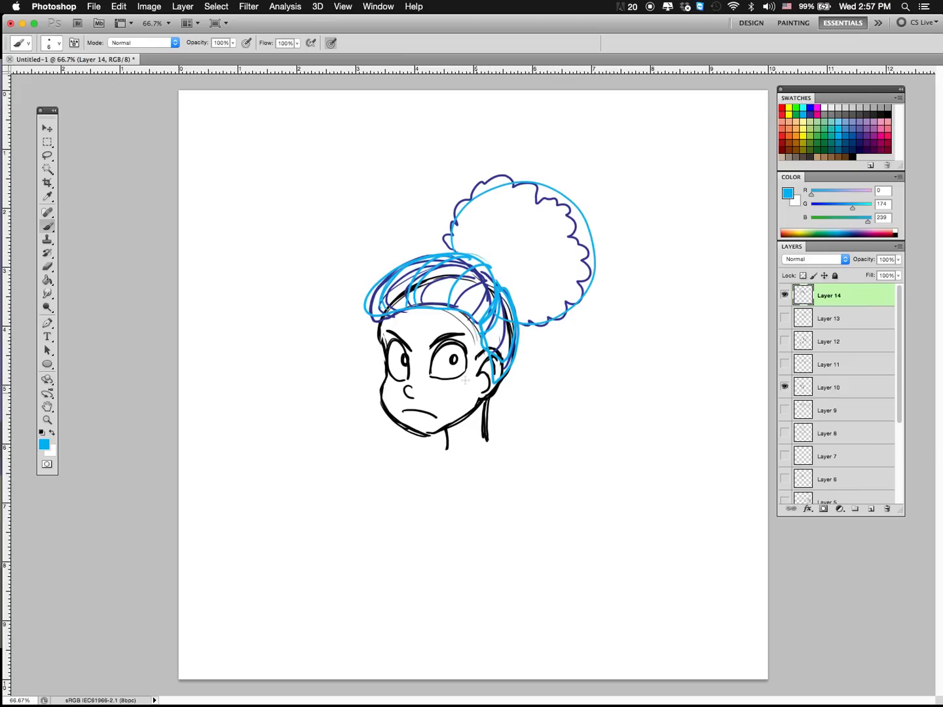
pyautogui.moveTo(367, 306); pyautogui.dragTo(377, 331)
# Step: Hide Layer 14 and, on a new layer, outline side-parted hair around the crown and across the forehead in light blue, undoing unwanted strokes
pyautogui.click(784, 295)
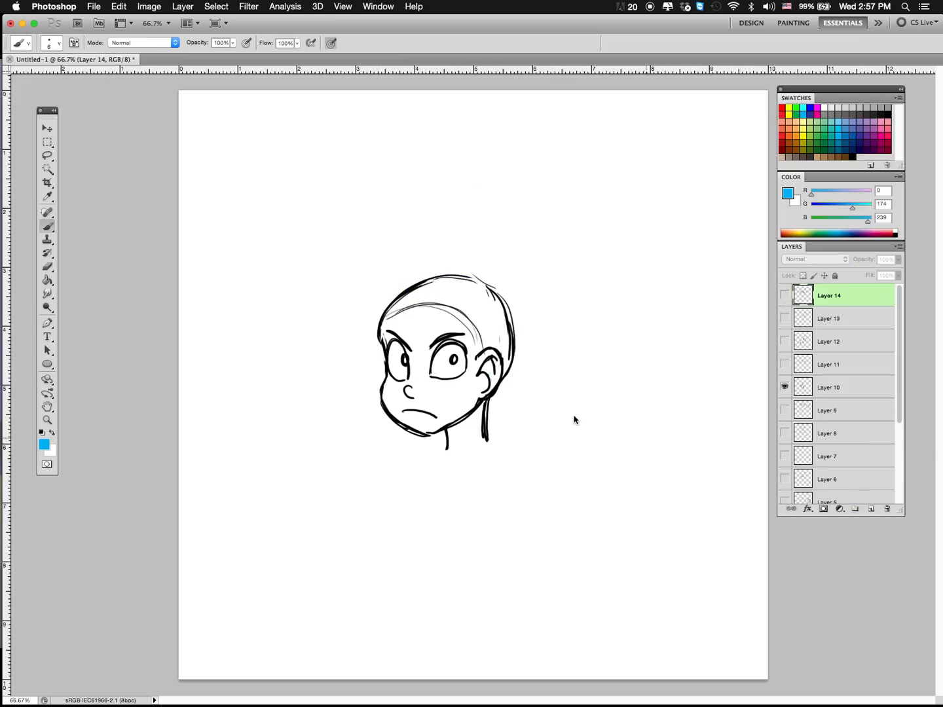
pyautogui.click(871, 509)
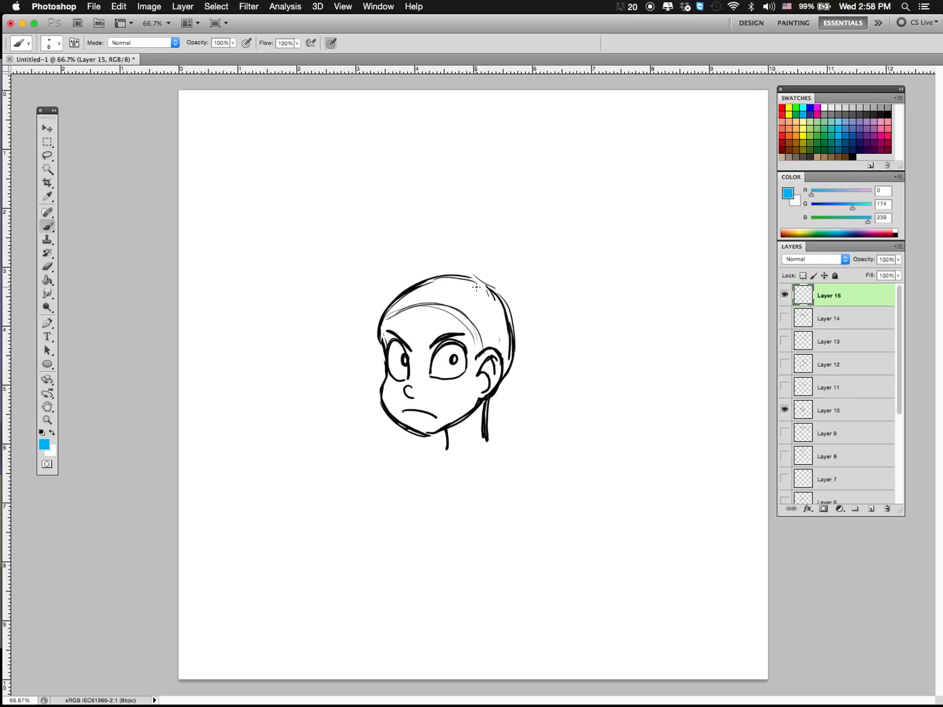
pyautogui.moveTo(481, 284)
pyautogui.mouseDown()
pyautogui.moveTo(446, 322)
pyautogui.moveTo(401, 334)
pyautogui.moveTo(377, 357)
pyautogui.moveTo(373, 384)
pyautogui.mouseUp()
pyautogui.moveTo(461, 311)
pyautogui.mouseDown()
pyautogui.moveTo(486, 269)
pyautogui.moveTo(395, 276)
pyautogui.moveTo(357, 344)
pyautogui.moveTo(369, 403)
pyautogui.moveTo(362, 309)
pyautogui.moveTo(462, 273)
pyautogui.moveTo(444, 274)
pyautogui.moveTo(348, 344)
pyautogui.moveTo(366, 392)
pyautogui.mouseUp()
pyautogui.moveTo(350, 335)
pyautogui.mouseDown()
pyautogui.moveTo(487, 261)
pyautogui.moveTo(523, 338)
pyautogui.moveTo(512, 389)
pyautogui.moveTo(500, 266)
pyautogui.moveTo(374, 285)
pyautogui.moveTo(356, 369)
pyautogui.moveTo(368, 394)
pyautogui.mouseUp()
pyautogui.moveTo(470, 278)
pyautogui.mouseDown()
pyautogui.moveTo(380, 293)
pyautogui.moveTo(387, 289)
pyautogui.moveTo(359, 324)
pyautogui.mouseUp()
pyautogui.press('alt+super+z')
pyautogui.press('alt+super+z')
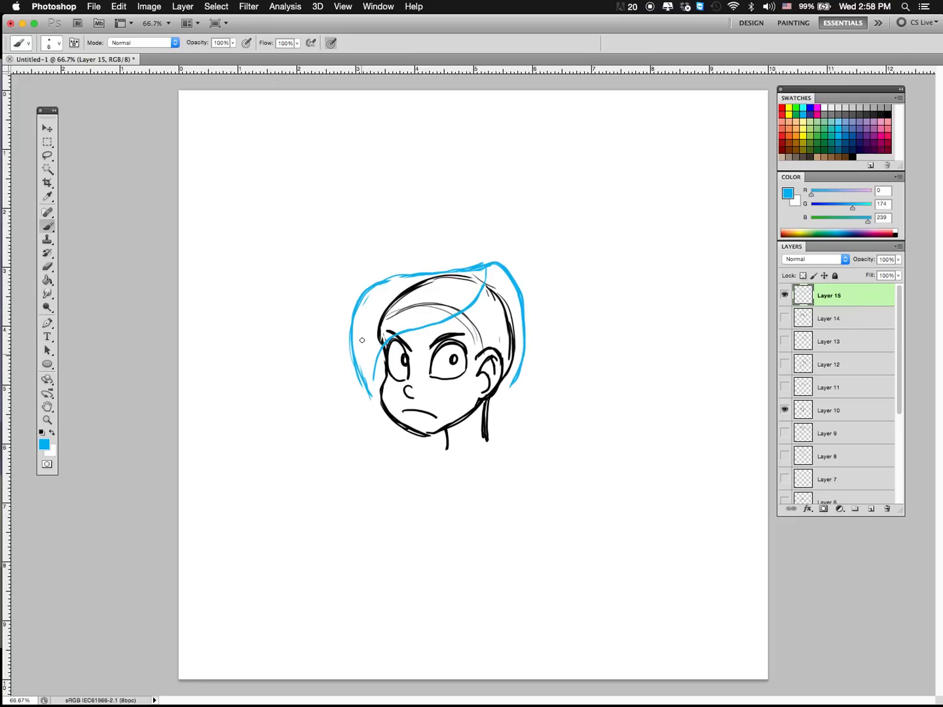
pyautogui.press('alt+super+z')
# Step: Draw the hairline behind the parting and a fringe strand, and extend the hair into a long outline with a curved hem
pyautogui.moveTo(462, 321)
pyautogui.mouseDown()
pyautogui.moveTo(478, 351)
pyautogui.moveTo(492, 345)
pyautogui.mouseUp()
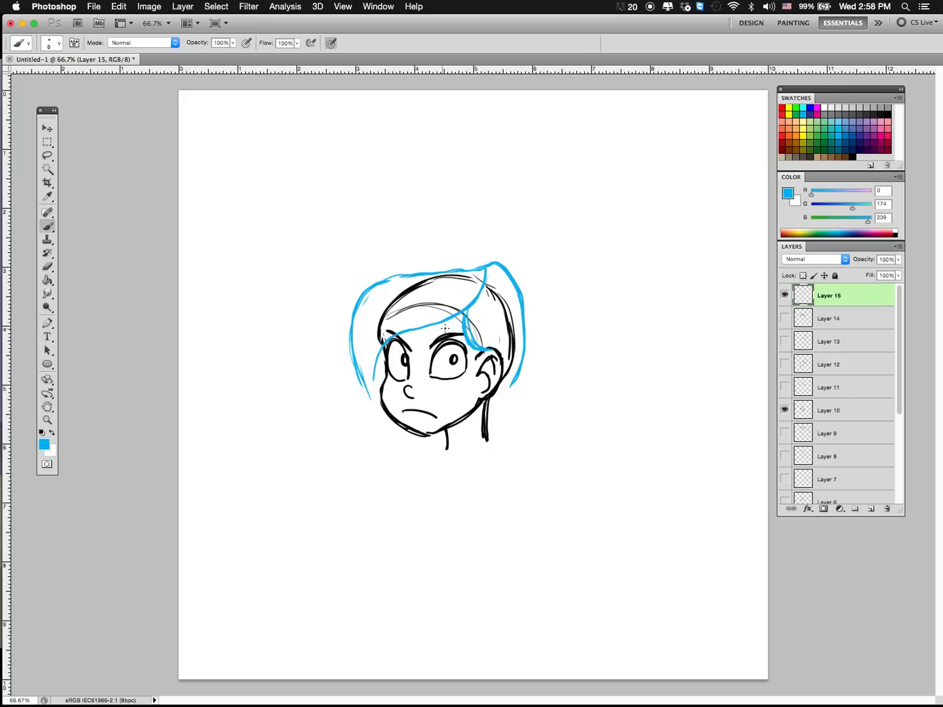
pyautogui.moveTo(463, 312)
pyautogui.mouseDown()
pyautogui.moveTo(415, 344)
pyautogui.moveTo(466, 310)
pyautogui.mouseUp()
pyautogui.moveTo(369, 396)
pyautogui.mouseDown()
pyautogui.moveTo(375, 462)
pyautogui.moveTo(362, 475)
pyautogui.moveTo(371, 456)
pyautogui.moveTo(355, 490)
pyautogui.mouseUp()
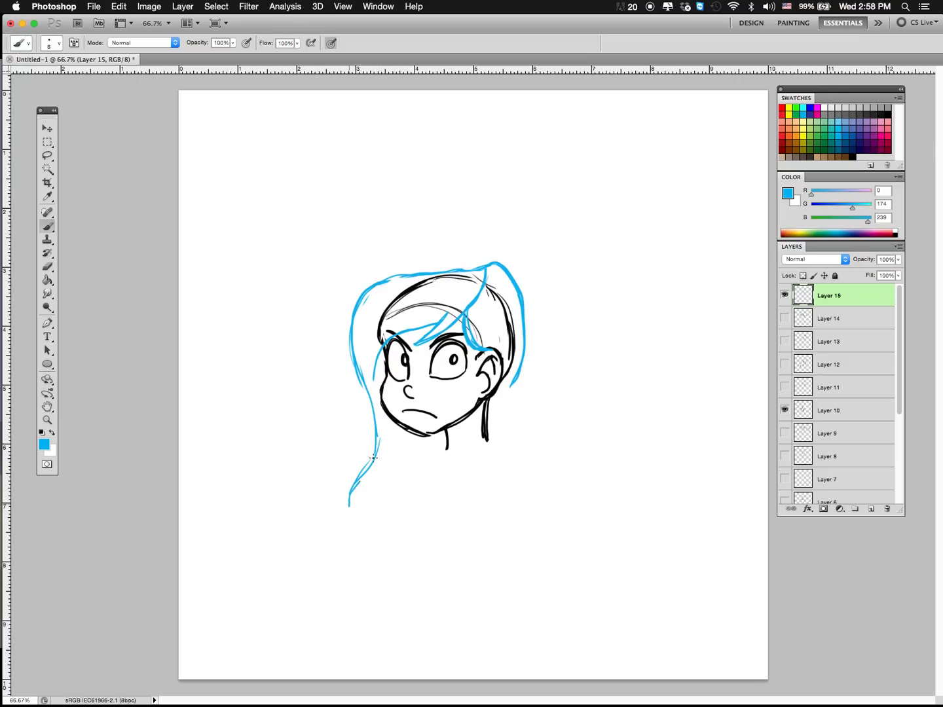
pyautogui.moveTo(518, 377)
pyautogui.mouseDown()
pyautogui.moveTo(510, 415)
pyautogui.moveTo(538, 478)
pyautogui.moveTo(538, 529)
pyautogui.mouseUp()
pyautogui.moveTo(536, 485)
pyautogui.mouseDown()
pyautogui.moveTo(529, 556)
pyautogui.moveTo(494, 511)
pyautogui.moveTo(349, 510)
pyautogui.moveTo(397, 493)
pyautogui.moveTo(504, 521)
pyautogui.moveTo(525, 561)
pyautogui.moveTo(532, 459)
pyautogui.moveTo(515, 362)
pyautogui.mouseUp()
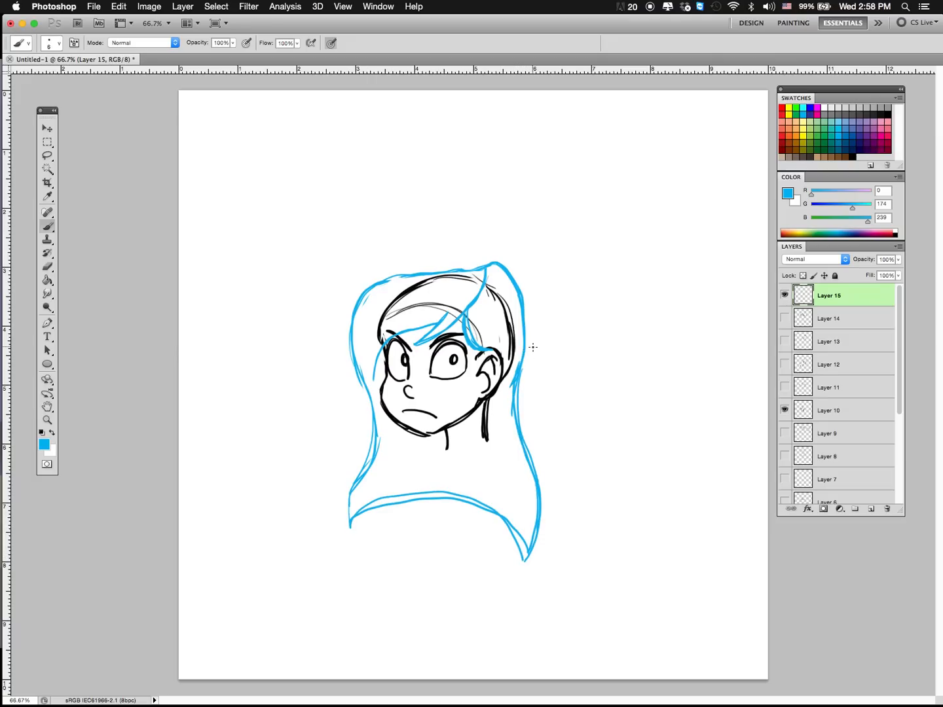
# Step: Reinforce the long hair's far edge and hem, and add a tapered lock falling from behind the ear to a pointed tip
pyautogui.moveTo(373, 393)
pyautogui.mouseDown()
pyautogui.moveTo(364, 457)
pyautogui.moveTo(349, 535)
pyautogui.mouseUp()
pyautogui.moveTo(387, 498); pyautogui.dragTo(485, 501)
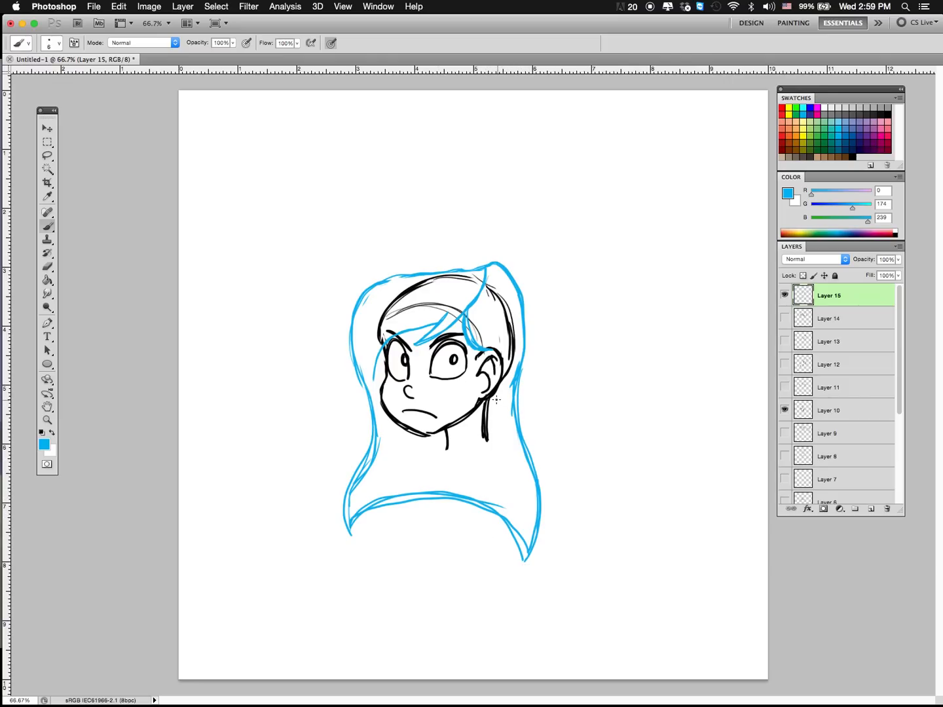
pyautogui.moveTo(496, 384)
pyautogui.mouseDown()
pyautogui.moveTo(514, 492)
pyautogui.moveTo(507, 569)
pyautogui.moveTo(527, 556)
pyautogui.mouseUp()
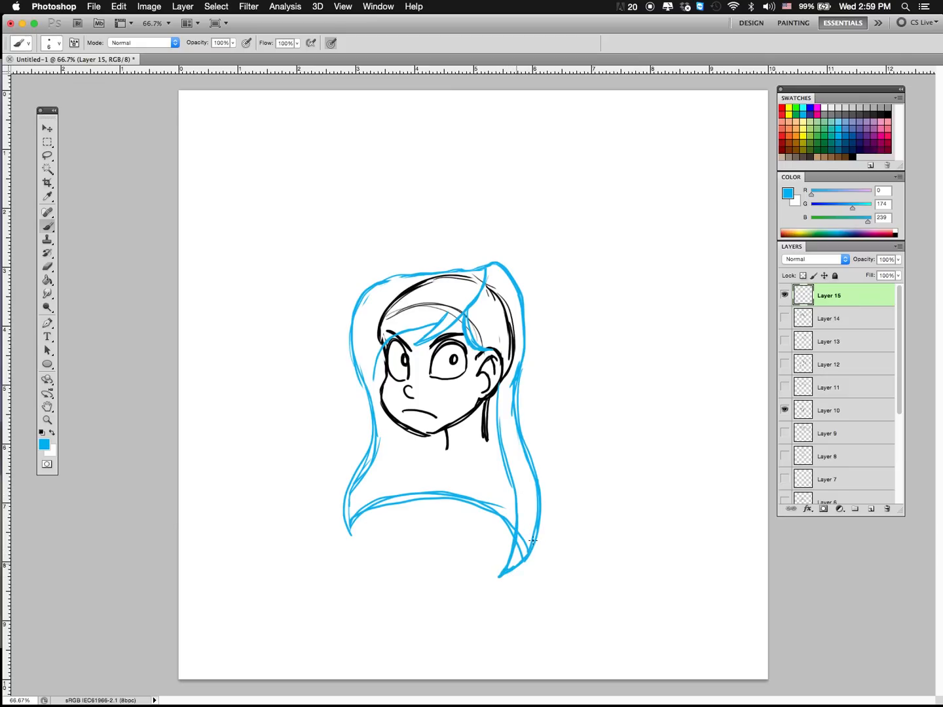
pyautogui.moveTo(540, 508)
pyautogui.mouseDown()
pyautogui.moveTo(518, 565)
pyautogui.moveTo(508, 465)
pyautogui.mouseUp()
pyautogui.hotkey('ctrl', 'z')
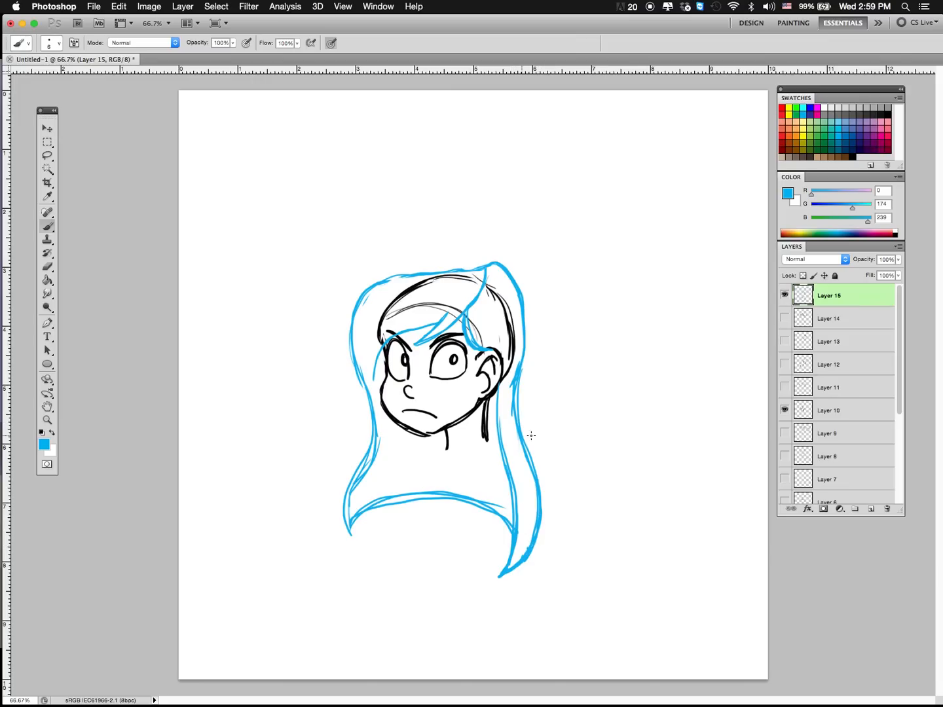
# Step: Pick dark blue-violet (R 46, G 49, B 146), try tracing the hair's hem and the lock behind the ear, and undo these strokes
pyautogui.click(863, 131)
pyautogui.moveTo(357, 514)
pyautogui.mouseDown()
pyautogui.moveTo(392, 494)
pyautogui.moveTo(479, 504)
pyautogui.moveTo(510, 520)
pyautogui.moveTo(523, 546)
pyautogui.moveTo(498, 577)
pyautogui.mouseUp()
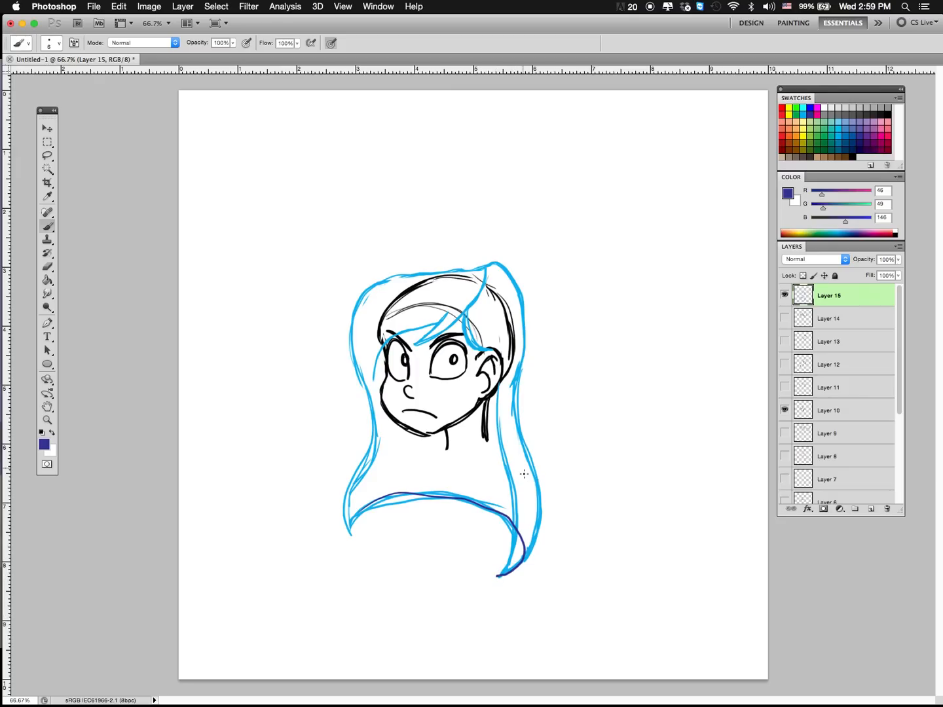
pyautogui.moveTo(516, 389)
pyautogui.mouseDown()
pyautogui.moveTo(539, 488)
pyautogui.moveTo(536, 542)
pyautogui.moveTo(497, 579)
pyautogui.moveTo(519, 529)
pyautogui.moveTo(501, 386)
pyautogui.mouseUp()
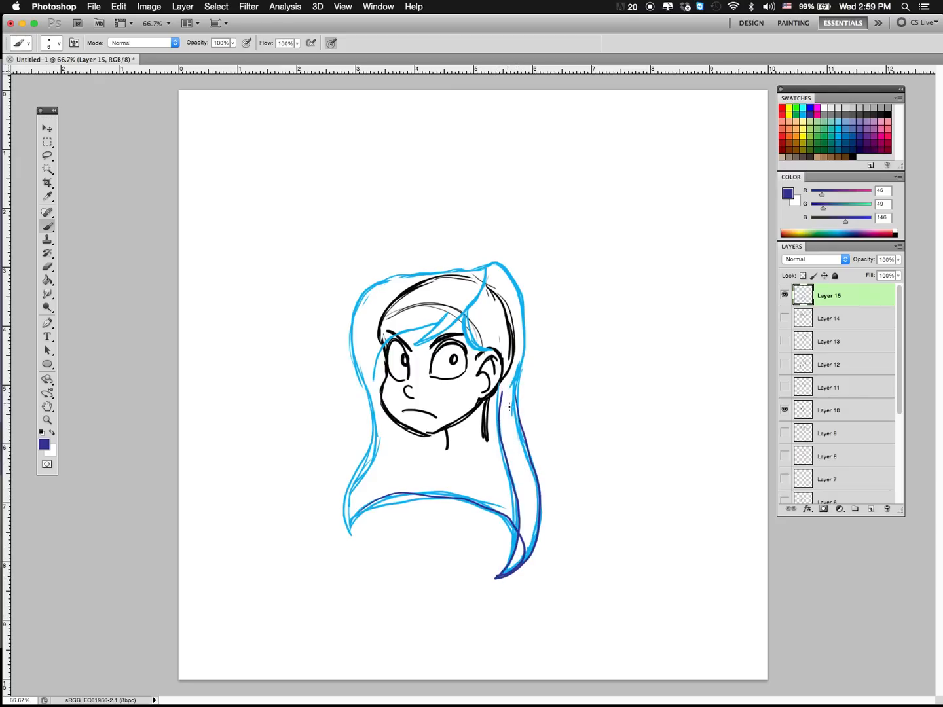
pyautogui.moveTo(473, 462)
pyautogui.mouseDown()
pyautogui.moveTo(516, 471)
pyautogui.moveTo(528, 488)
pyautogui.mouseUp()
pyautogui.press('super+alt+z')
pyautogui.press('super+alt+z')
pyautogui.press('super+alt+z')
pyautogui.press('super+alt+z')
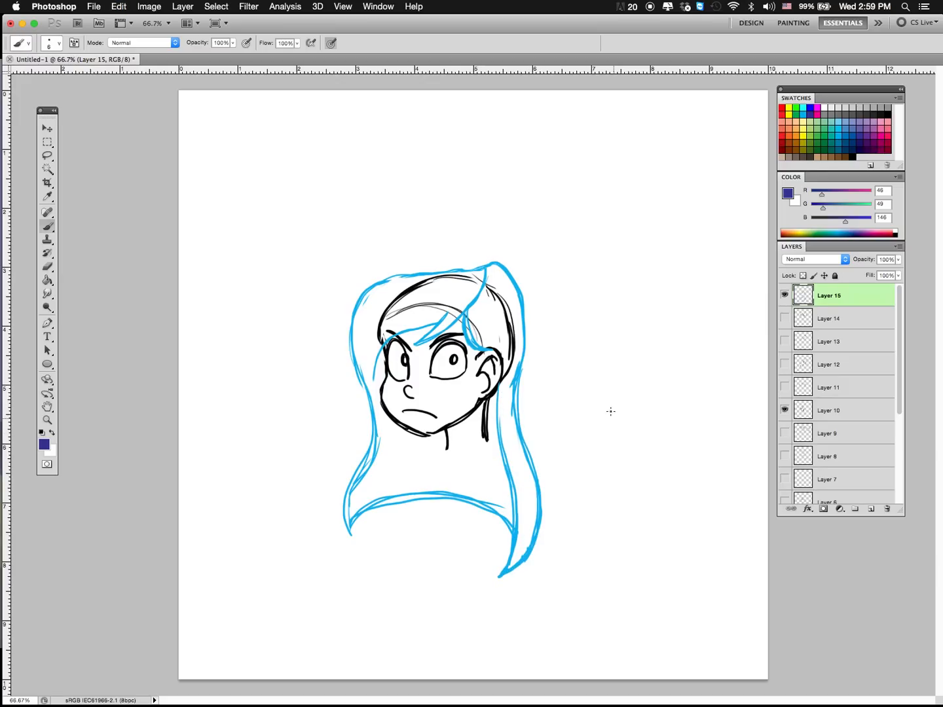
# Step: Sketch a simple figure beside the head in dark blue-violet, with two straight legs, feet and a wide flaring coat
pyautogui.moveTo(629, 338)
pyautogui.mouseDown()
pyautogui.moveTo(587, 405)
pyautogui.moveTo(604, 440)
pyautogui.moveTo(631, 341)
pyautogui.mouseUp()
pyautogui.moveTo(601, 409); pyautogui.dragTo(669, 399)
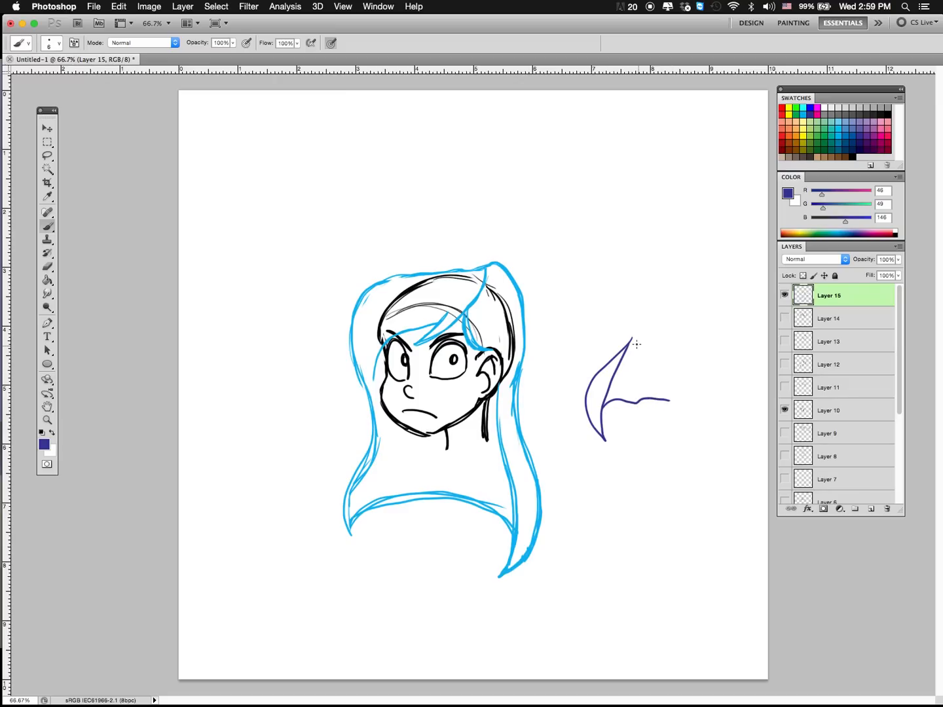
pyautogui.moveTo(630, 341); pyautogui.dragTo(641, 292)
pyautogui.moveTo(641, 339)
pyautogui.mouseDown()
pyautogui.moveTo(646, 452)
pyautogui.moveTo(655, 453)
pyautogui.moveTo(645, 462)
pyautogui.mouseUp()
pyautogui.moveTo(675, 344); pyautogui.dragTo(676, 463)
pyautogui.moveTo(682, 370); pyautogui.dragTo(680, 463)
pyautogui.moveTo(687, 403)
pyautogui.mouseDown()
pyautogui.moveTo(716, 398)
pyautogui.moveTo(746, 430)
pyautogui.moveTo(742, 442)
pyautogui.moveTo(750, 433)
pyautogui.moveTo(740, 375)
pyautogui.moveTo(684, 313)
pyautogui.mouseUp()
pyautogui.moveTo(720, 386)
pyautogui.mouseDown()
pyautogui.moveTo(741, 412)
pyautogui.moveTo(688, 313)
pyautogui.mouseUp()
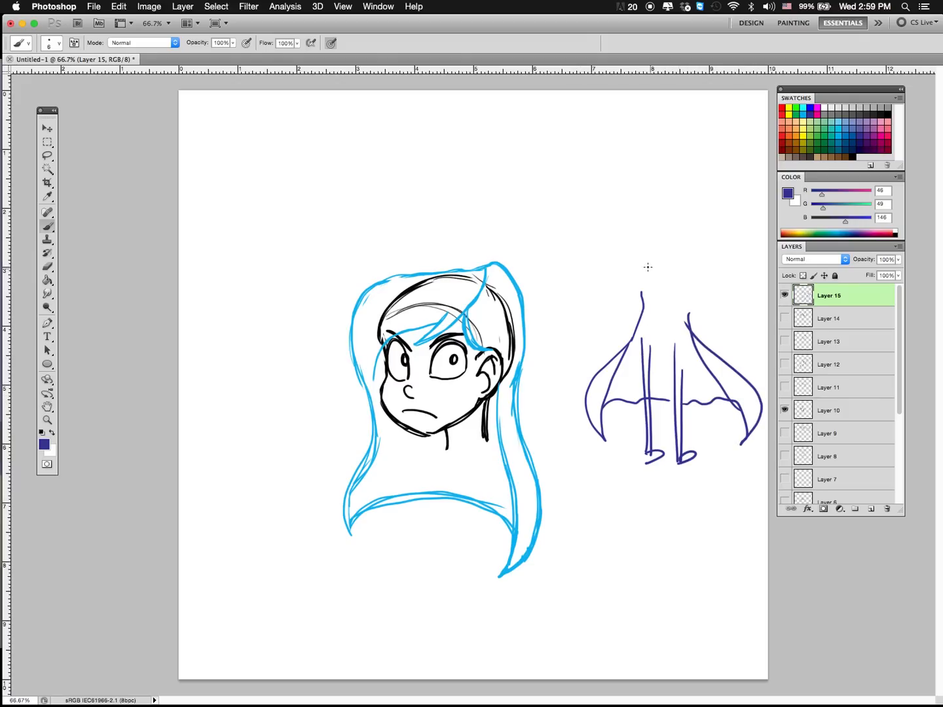
pyautogui.moveTo(648, 315)
pyautogui.mouseDown()
pyautogui.moveTo(652, 347)
pyautogui.moveTo(675, 344)
pyautogui.moveTo(682, 362)
pyautogui.moveTo(673, 255)
pyautogui.mouseUp()
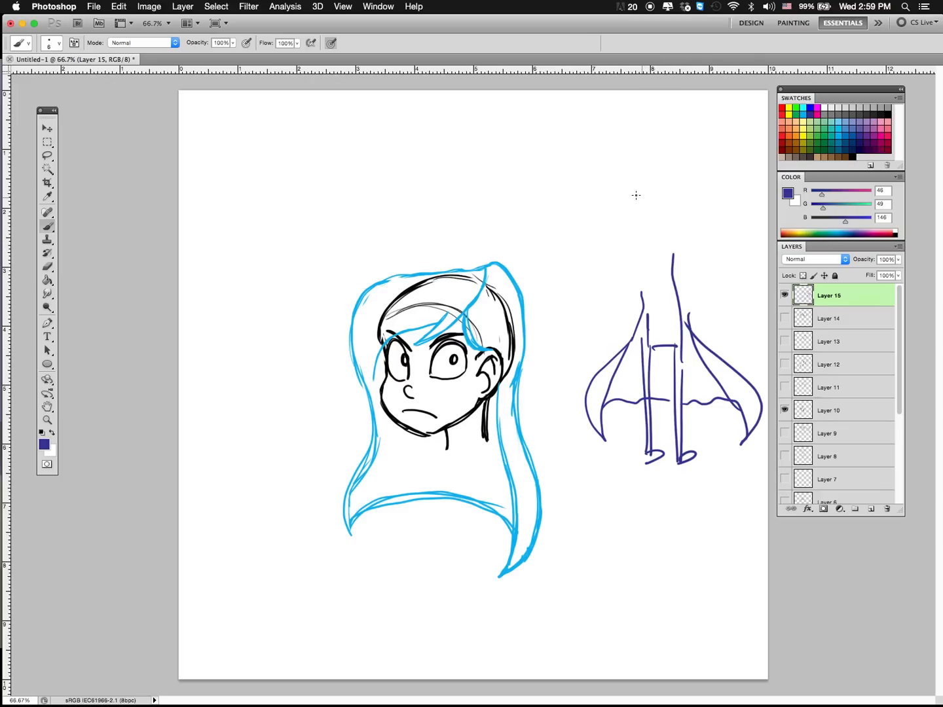
# Step: Handwrite "DOOL ME" above the sketched figure and underline the end of the first word
pyautogui.moveTo(601, 185); pyautogui.dragTo(616, 243)
pyautogui.moveTo(640, 192); pyautogui.dragTo(673, 188)
pyautogui.moveTo(695, 180); pyautogui.dragTo(713, 246)
pyautogui.moveTo(628, 287)
pyautogui.mouseDown()
pyautogui.moveTo(651, 245)
pyautogui.moveTo(674, 287)
pyautogui.moveTo(698, 297)
pyautogui.moveTo(705, 265)
pyautogui.mouseUp()
pyautogui.moveTo(675, 252); pyautogui.dragTo(733, 253)
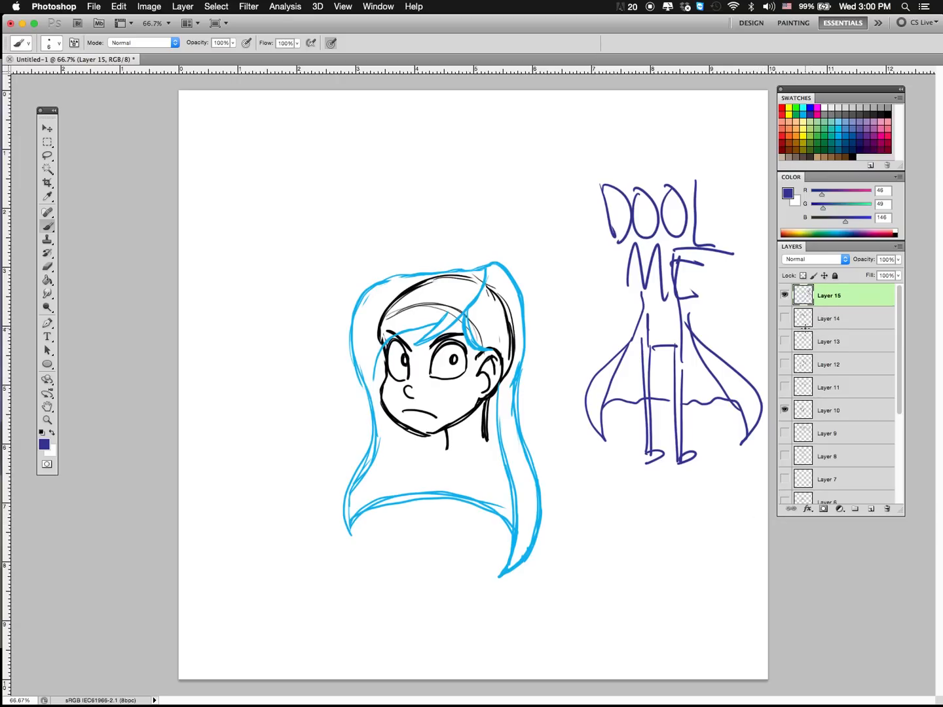
# Step: Retrace the parted long hair in dark blue-violet and add two wider variations of its lower outline flowing out behind the head
pyautogui.moveTo(482, 276)
pyautogui.mouseDown()
pyautogui.moveTo(462, 313)
pyautogui.moveTo(390, 349)
pyautogui.moveTo(371, 405)
pyautogui.moveTo(356, 365)
pyautogui.moveTo(364, 295)
pyautogui.moveTo(411, 273)
pyautogui.moveTo(497, 267)
pyautogui.moveTo(467, 328)
pyautogui.moveTo(513, 384)
pyautogui.moveTo(492, 266)
pyautogui.moveTo(468, 329)
pyautogui.moveTo(499, 377)
pyautogui.moveTo(503, 258)
pyautogui.mouseUp()
pyautogui.moveTo(370, 401)
pyautogui.mouseDown()
pyautogui.moveTo(341, 523)
pyautogui.moveTo(404, 499)
pyautogui.moveTo(501, 579)
pyautogui.moveTo(511, 391)
pyautogui.moveTo(521, 455)
pyautogui.mouseUp()
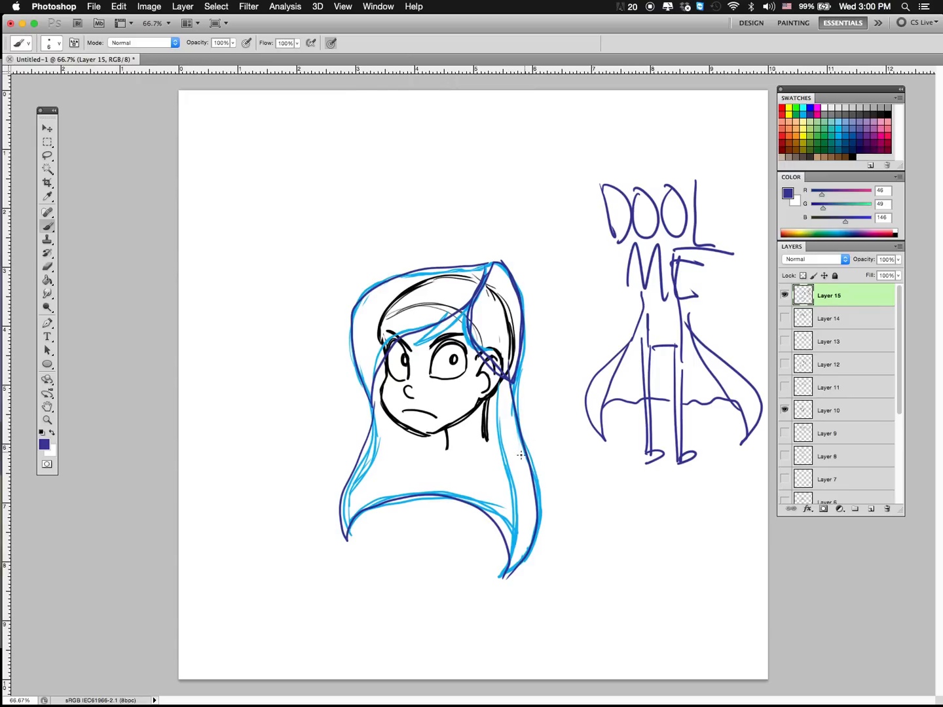
pyautogui.moveTo(373, 399)
pyautogui.mouseDown()
pyautogui.moveTo(366, 546)
pyautogui.moveTo(402, 521)
pyautogui.moveTo(475, 515)
pyautogui.moveTo(571, 562)
pyautogui.moveTo(554, 475)
pyautogui.moveTo(507, 381)
pyautogui.mouseUp()
pyautogui.moveTo(374, 421)
pyautogui.mouseDown()
pyautogui.moveTo(407, 491)
pyautogui.moveTo(443, 510)
pyautogui.moveTo(596, 517)
pyautogui.moveTo(643, 552)
pyautogui.moveTo(588, 454)
pyautogui.moveTo(520, 368)
pyautogui.mouseUp()
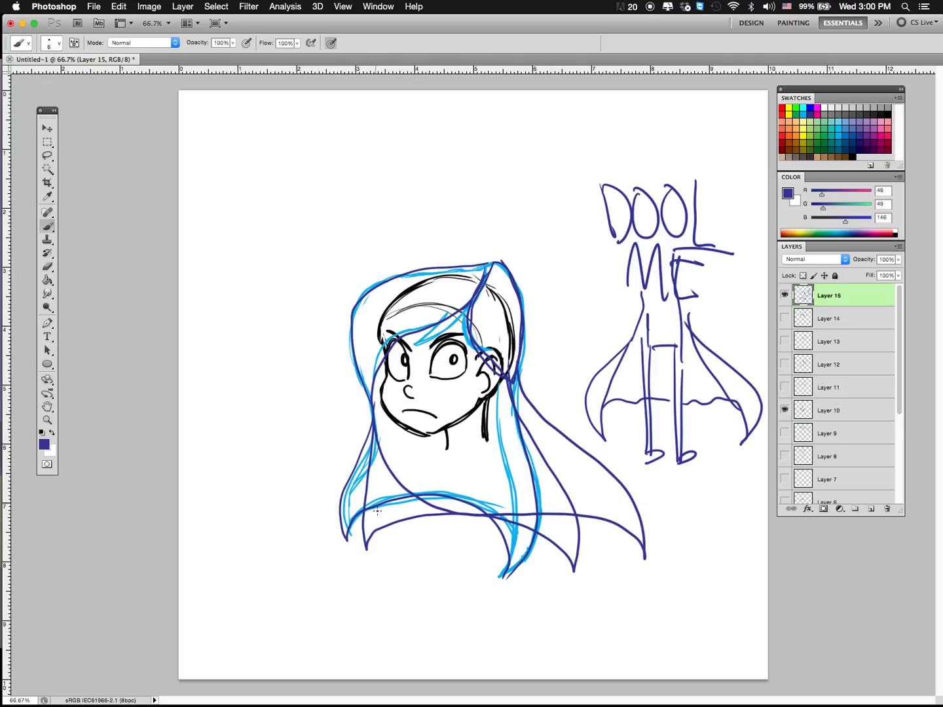
# Step: Draw a windblown version of the long hair, lifting away from the neck and curving to a point over the sketched figure
pyautogui.moveTo(373, 434)
pyautogui.mouseDown()
pyautogui.moveTo(430, 485)
pyautogui.moveTo(615, 429)
pyautogui.moveTo(635, 465)
pyautogui.moveTo(642, 439)
pyautogui.moveTo(602, 393)
pyautogui.moveTo(550, 417)
pyautogui.moveTo(496, 468)
pyautogui.moveTo(516, 458)
pyautogui.mouseUp()
pyautogui.moveTo(559, 404)
pyautogui.mouseDown()
pyautogui.moveTo(542, 414)
pyautogui.moveTo(516, 376)
pyautogui.mouseUp()
pyautogui.moveTo(633, 466); pyautogui.dragTo(604, 441)
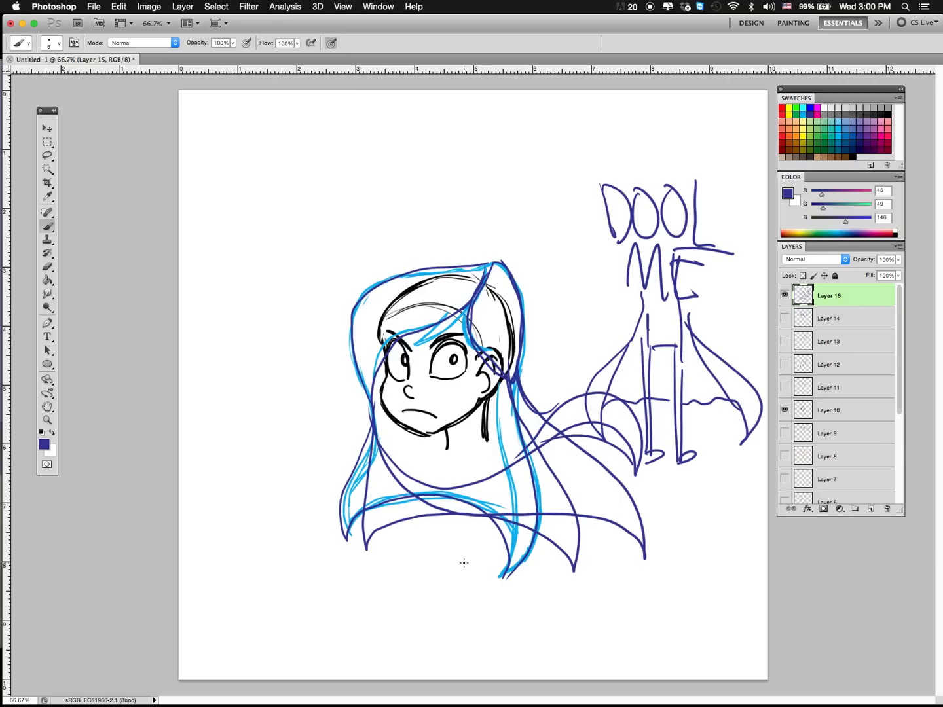
# Step: Add a new layer above Layer 15 and ink the outline of the swept front hair section in black
pyautogui.click(870, 509)
pyautogui.click(818, 326)
pyautogui.moveTo(376, 357)
pyautogui.mouseDown()
pyautogui.moveTo(397, 332)
pyautogui.moveTo(387, 343)
pyautogui.moveTo(434, 321)
pyautogui.mouseUp()
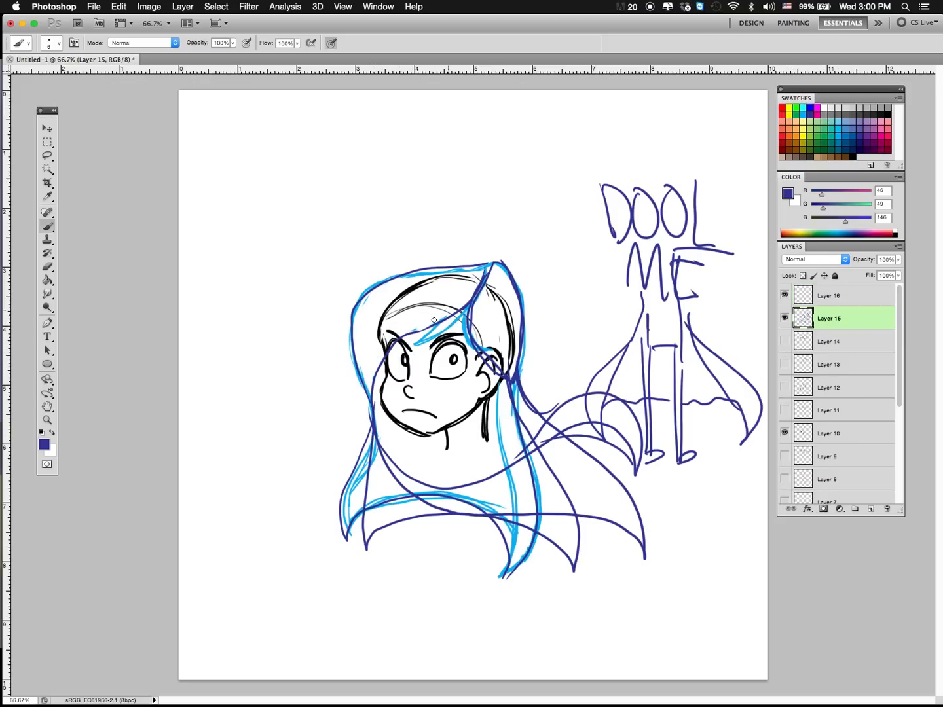
pyautogui.click(824, 295)
pyautogui.click(884, 106)
pyautogui.moveTo(489, 262)
pyautogui.mouseDown()
pyautogui.moveTo(390, 279)
pyautogui.moveTo(357, 304)
pyautogui.moveTo(349, 344)
pyautogui.moveTo(368, 405)
pyautogui.moveTo(391, 349)
pyautogui.moveTo(440, 322)
pyautogui.moveTo(478, 281)
pyautogui.moveTo(416, 332)
pyautogui.moveTo(457, 318)
pyautogui.moveTo(489, 263)
pyautogui.mouseUp()
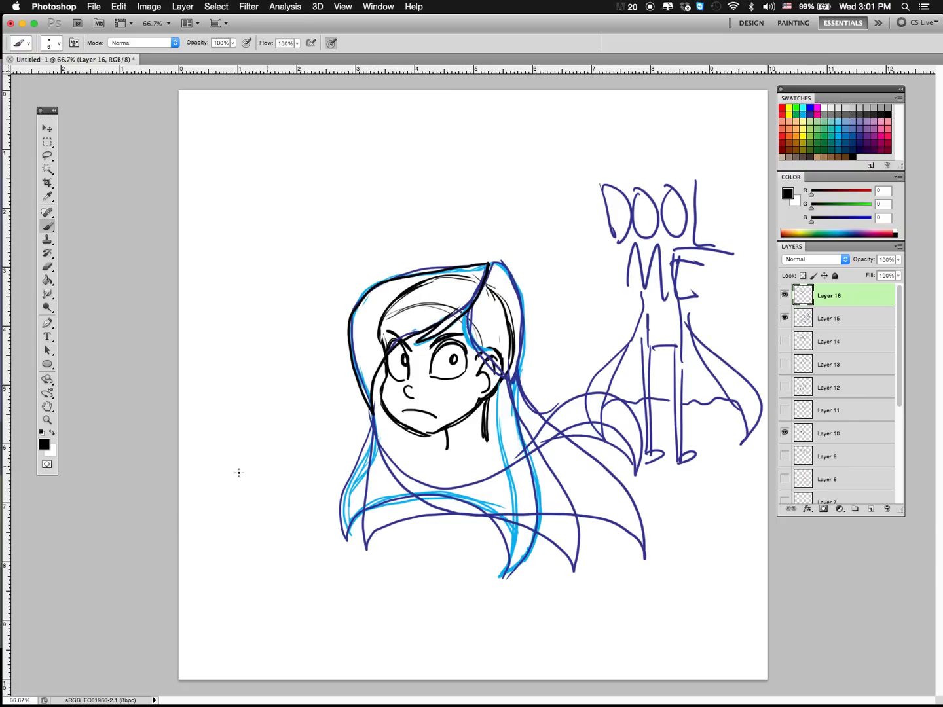
# Step: Fill the front hair section with brown (R 117, G 76, B 36) and brush over the gaps along its outer edge
pyautogui.click(48, 280)
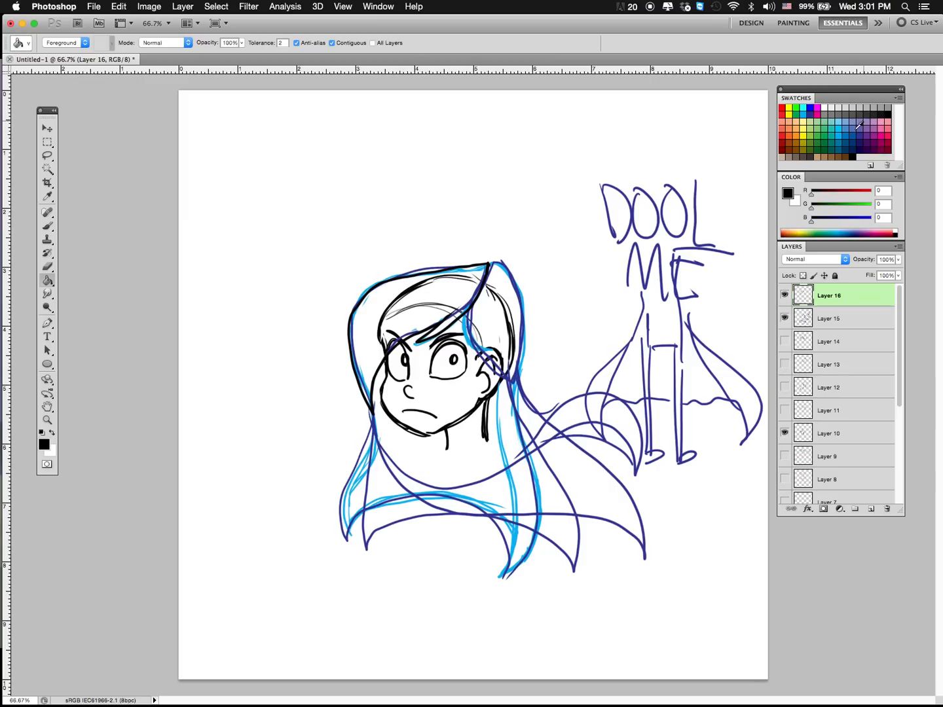
pyautogui.click(845, 156)
pyautogui.click(424, 321)
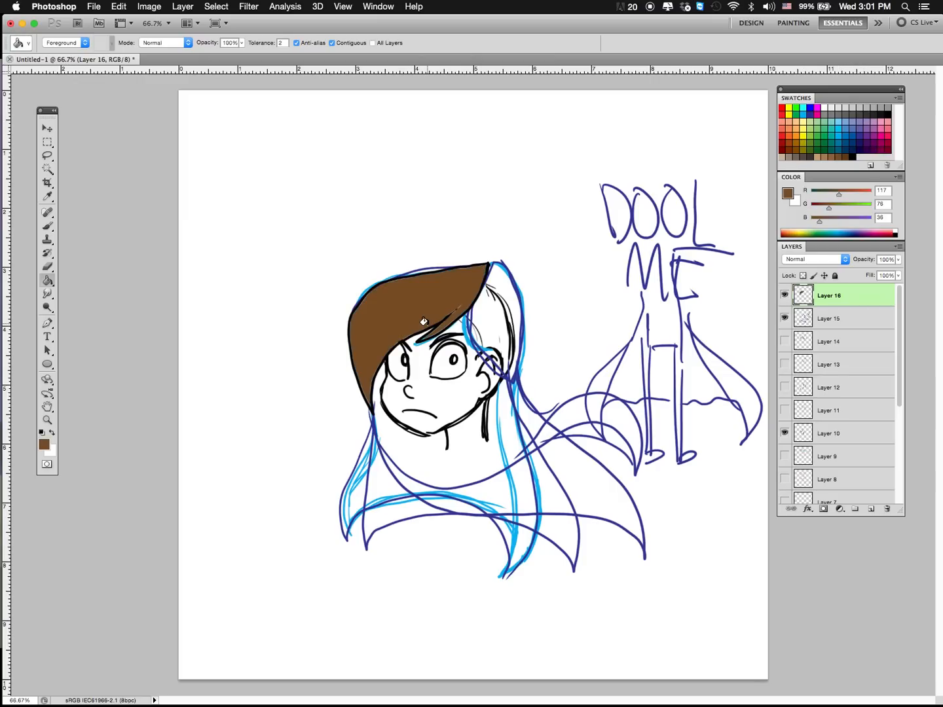
pyautogui.click(47, 226)
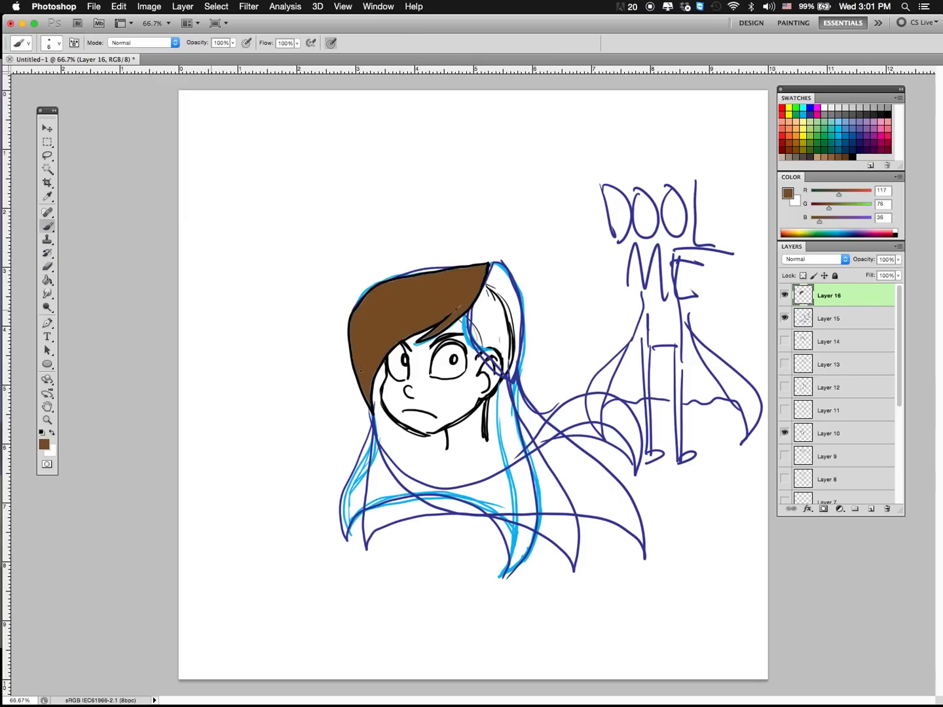
pyautogui.moveTo(368, 403); pyautogui.dragTo(371, 405)
pyautogui.moveTo(351, 347); pyautogui.dragTo(357, 315)
# Step: Select the brown fill of the front hair section, expand the selection by 2 pixels, refill it with the same brown and deselect
pyautogui.click(47, 169)
pyautogui.click(439, 308)
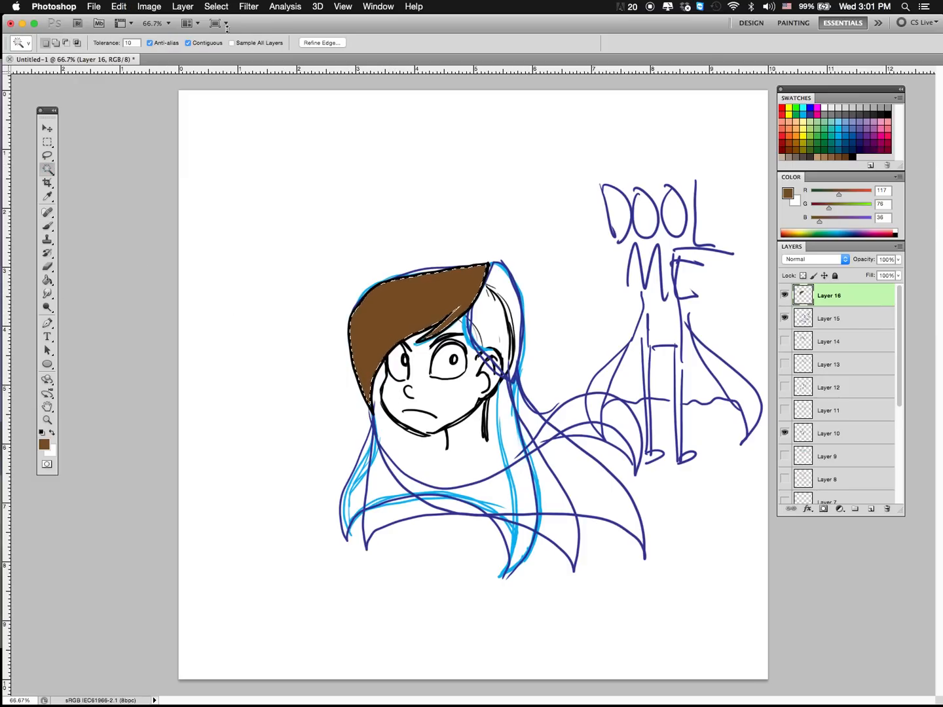
pyautogui.click(216, 6)
pyautogui.moveTo(277, 157)
pyautogui.click(384, 178)
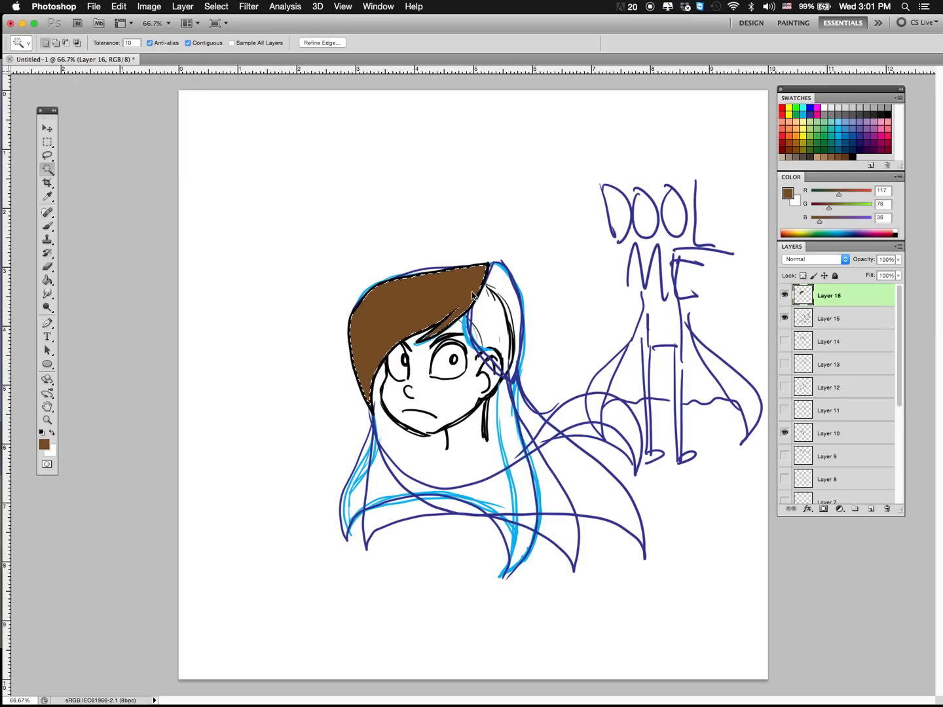
pyautogui.write('2')
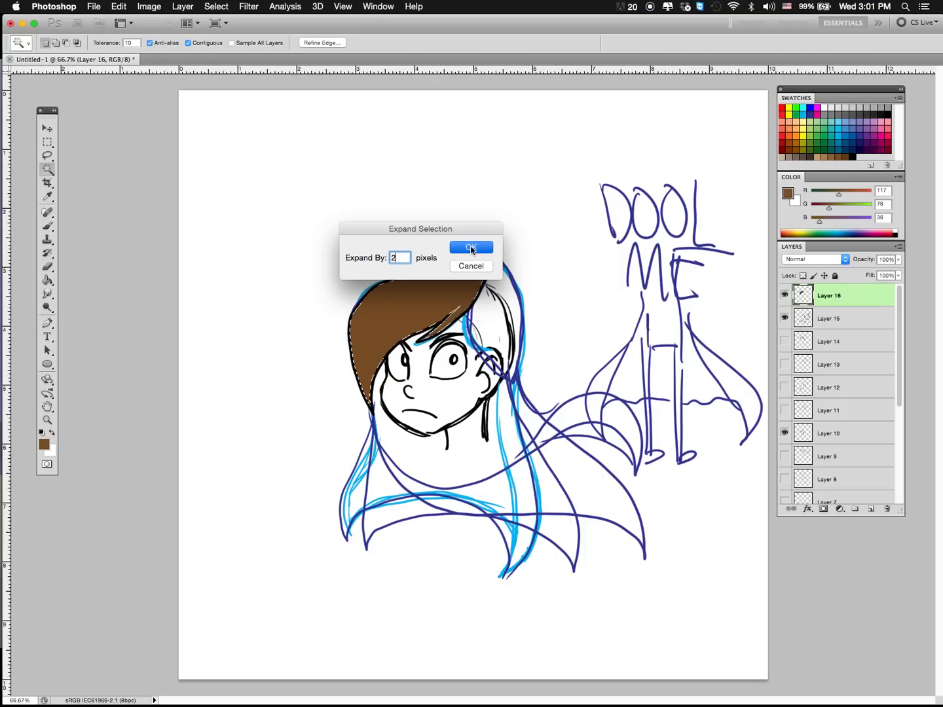
pyautogui.click(473, 246)
pyautogui.click(48, 280)
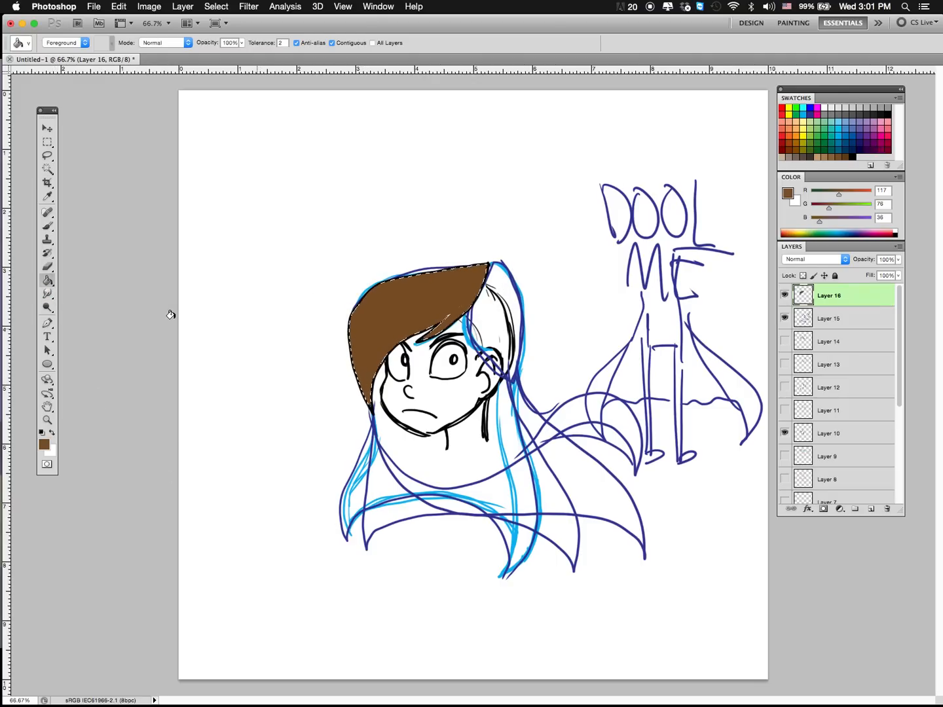
pyautogui.press('m')
pyautogui.press('super+d')
# Step: Brush brown over the remaining gaps at the fringe strand and the upper tip of the front hair section
pyautogui.press('b')
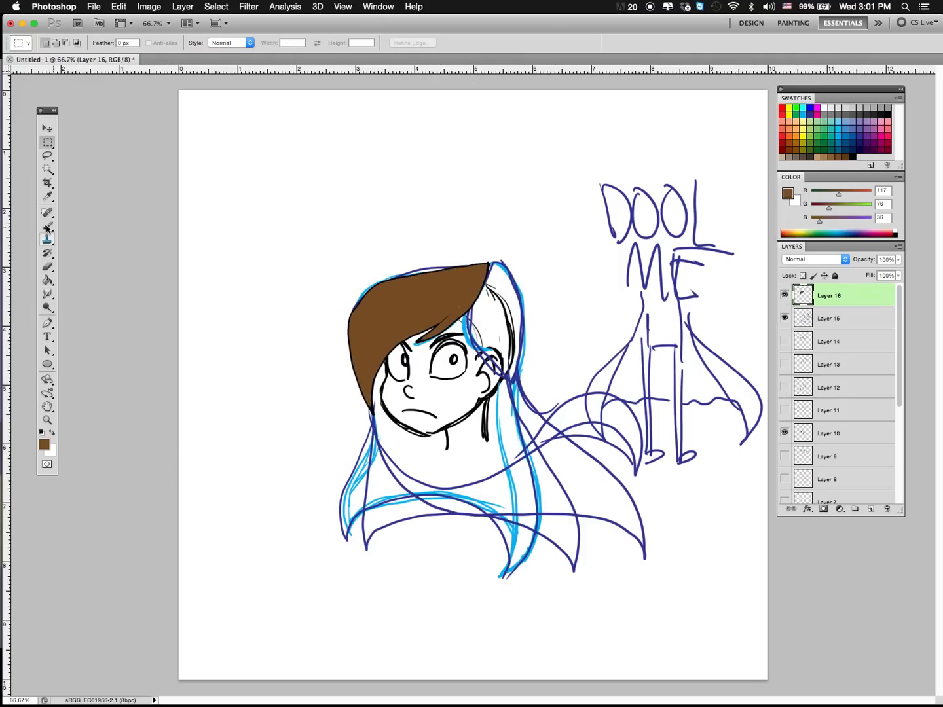
pyautogui.moveTo(427, 335); pyautogui.dragTo(427, 340)
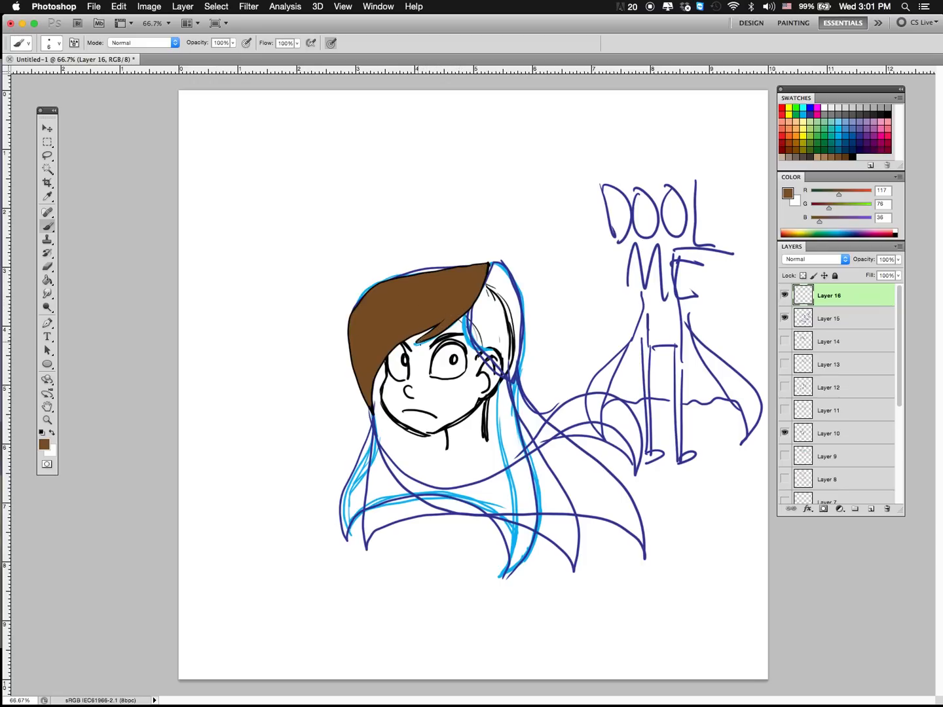
pyautogui.moveTo(484, 273); pyautogui.dragTo(475, 278)
# Step: Select the whole front hair section including its outline with the Magic Wand and Inverse
pyautogui.click(48, 169)
pyautogui.click(382, 330)
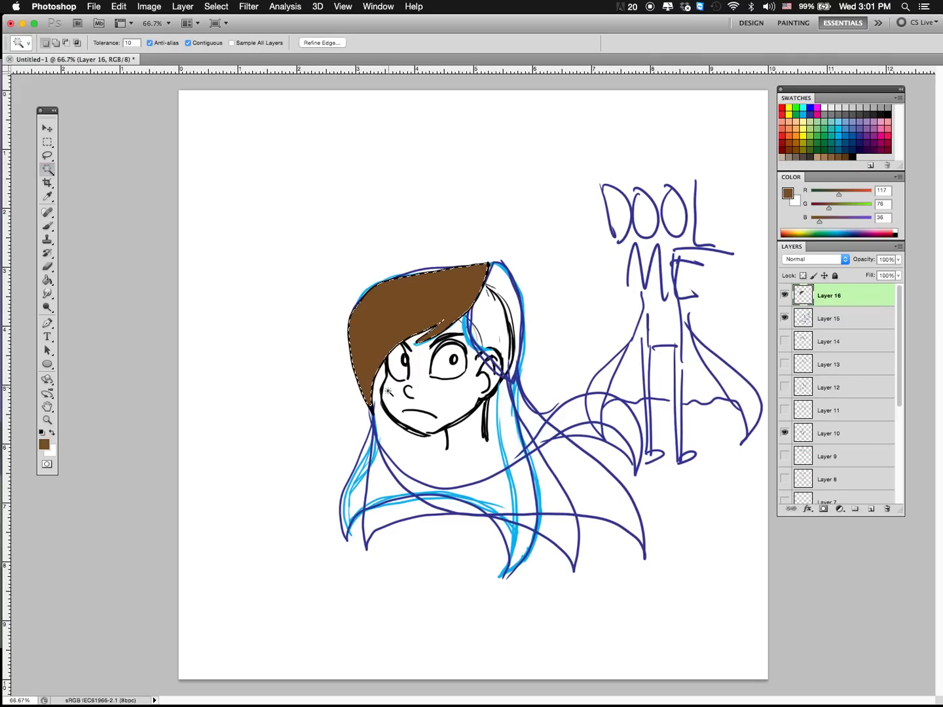
pyautogui.press('super+shift+i')
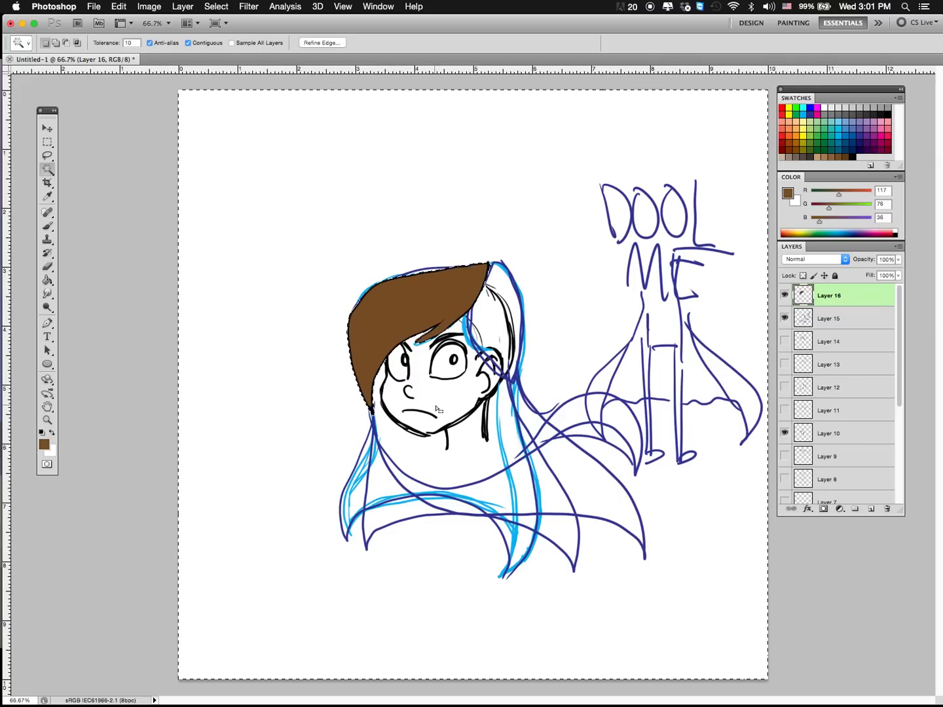
pyautogui.click(216, 6)
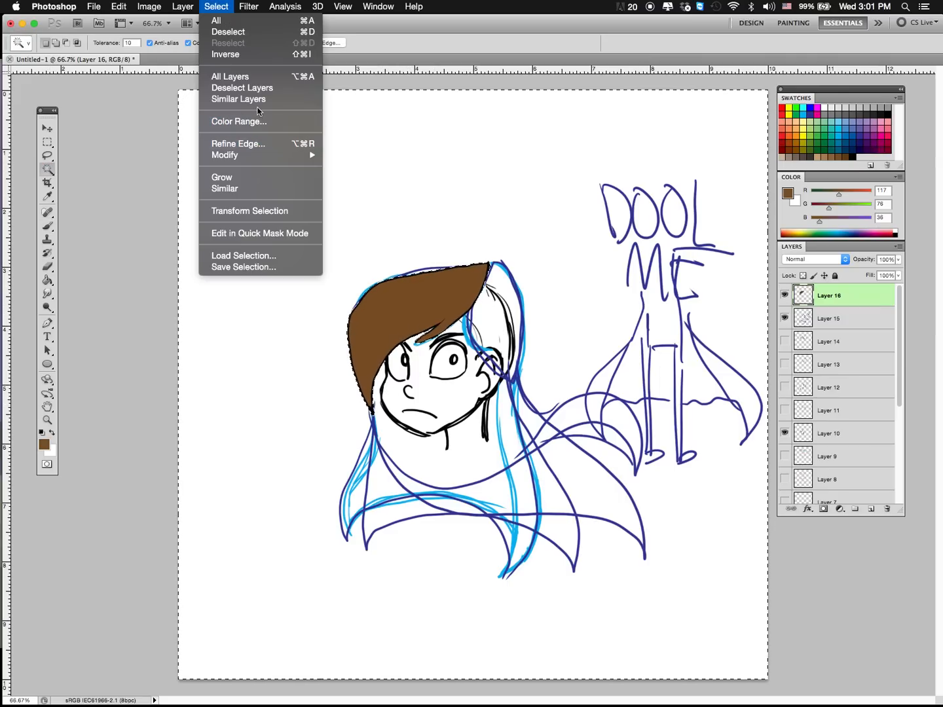
pyautogui.click(256, 55)
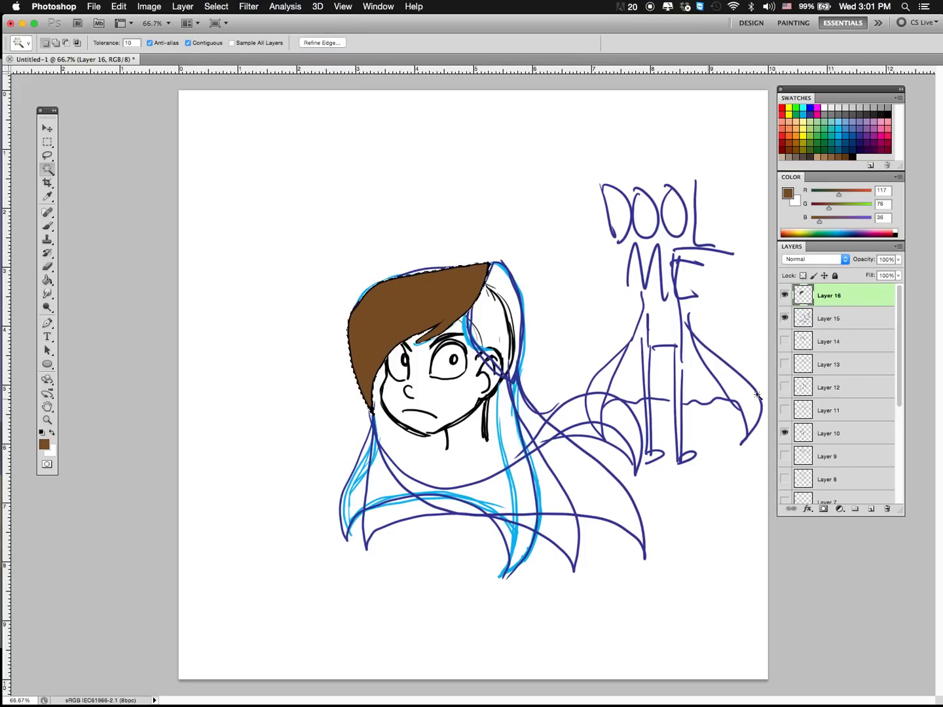
# Step: Add a layer above Layer 16, hide Layer 15, and set up a 31 px brush in light brown (R 166, G 124, B 82)
pyautogui.click(871, 510)
pyautogui.click(829, 157)
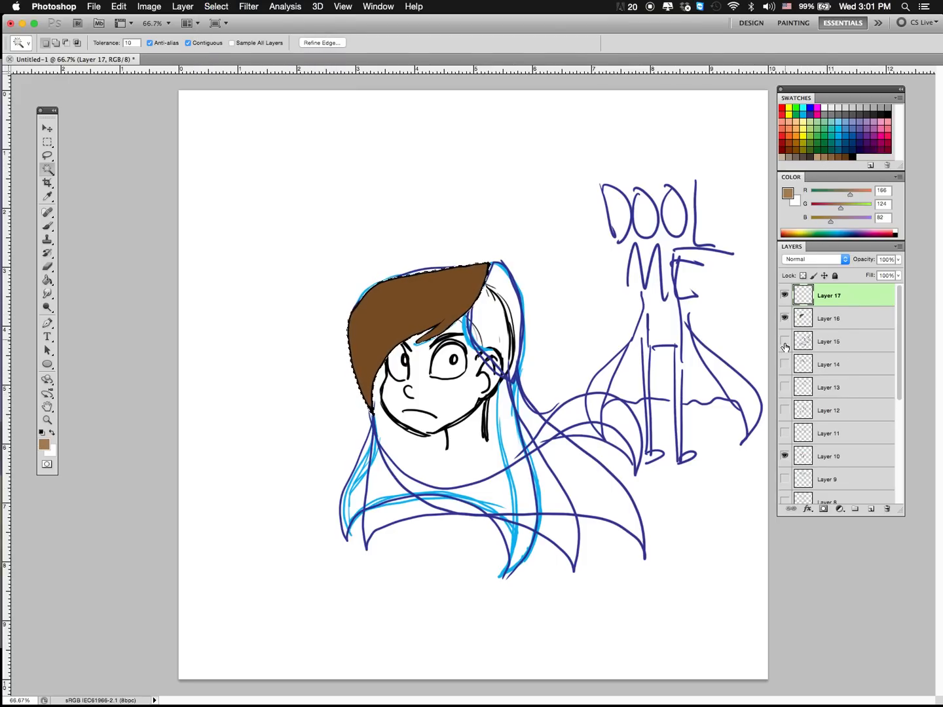
pyautogui.click(785, 340)
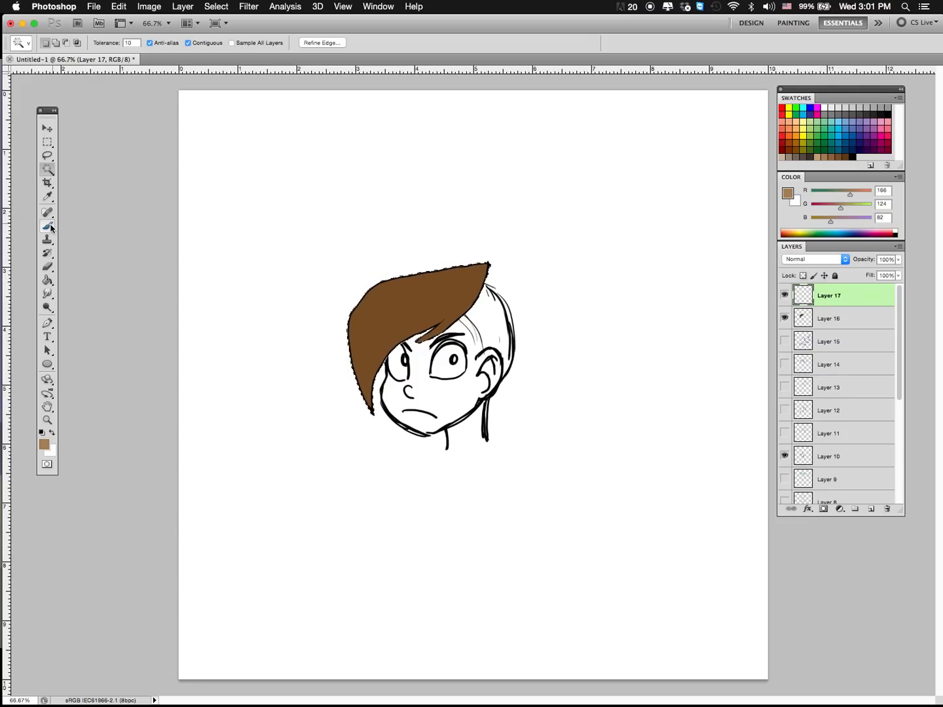
pyautogui.click(47, 226)
pyautogui.click(59, 45)
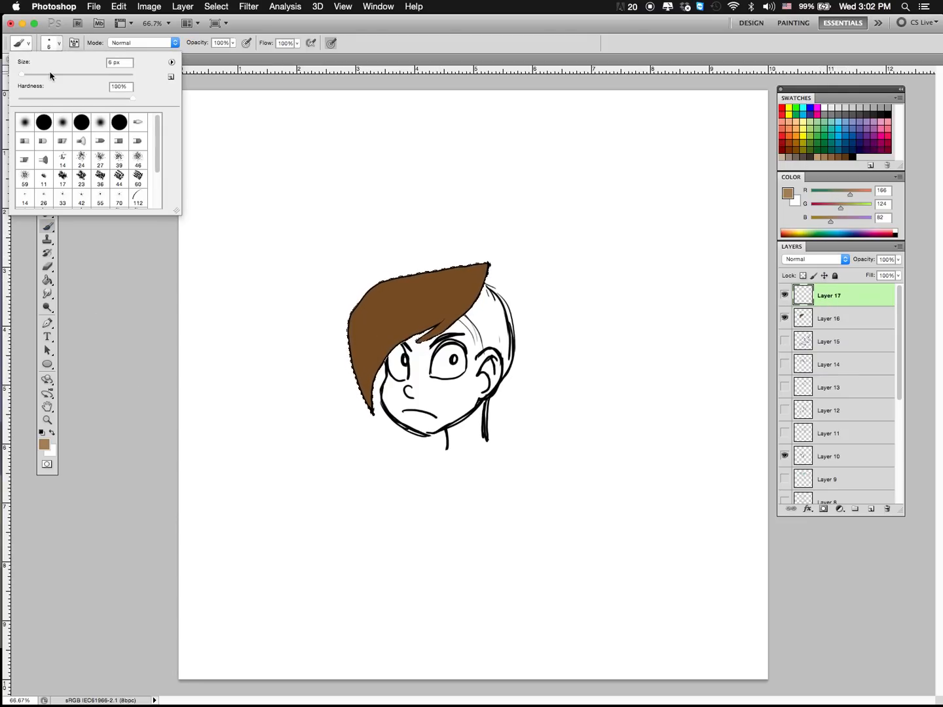
pyautogui.write('31')
pyautogui.press('Return')
# Step: Try light brown highlight spots and a curved highlight on the front of the hair, undoing each attempt
pyautogui.moveTo(365, 305)
pyautogui.mouseDown()
pyautogui.moveTo(358, 311)
pyautogui.moveTo(369, 314)
pyautogui.mouseUp()
pyautogui.click(385, 323)
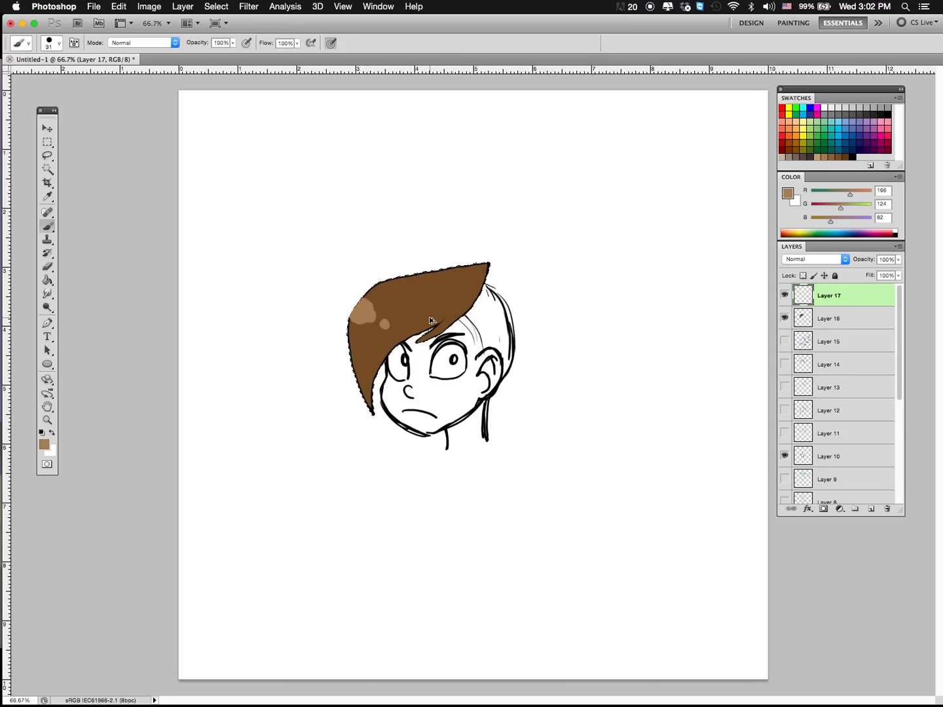
pyautogui.press('super+alt+z')
pyautogui.press('super+alt+z')
pyautogui.moveTo(359, 306); pyautogui.dragTo(439, 337)
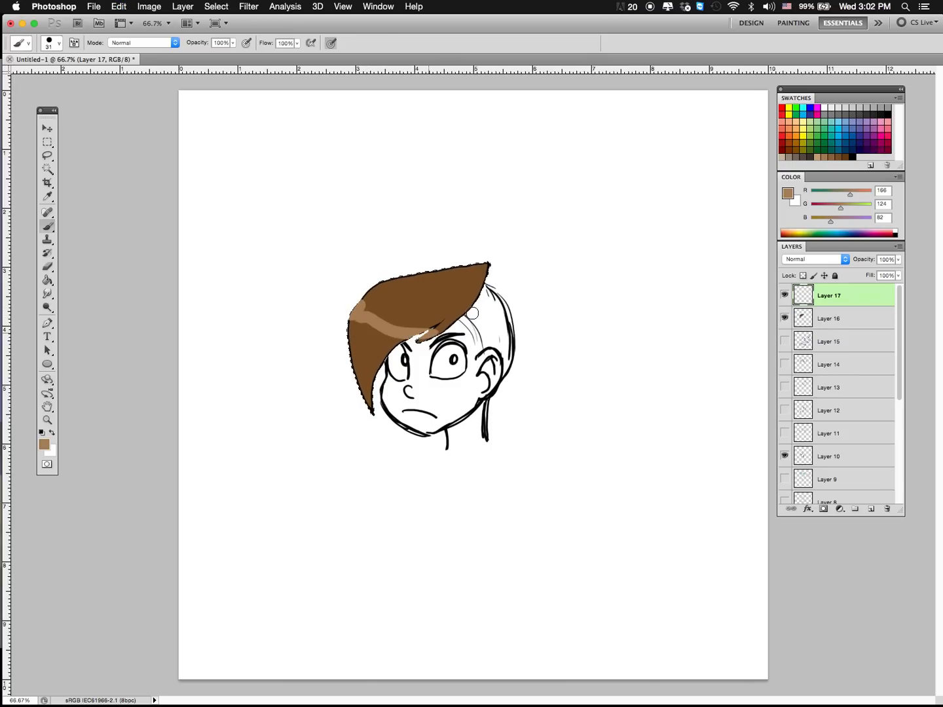
pyautogui.press('super+z')
# Step: Try light brown highlight bands running across the hair from its outer side to its tip, undoing each one
pyautogui.moveTo(362, 303); pyautogui.dragTo(472, 269)
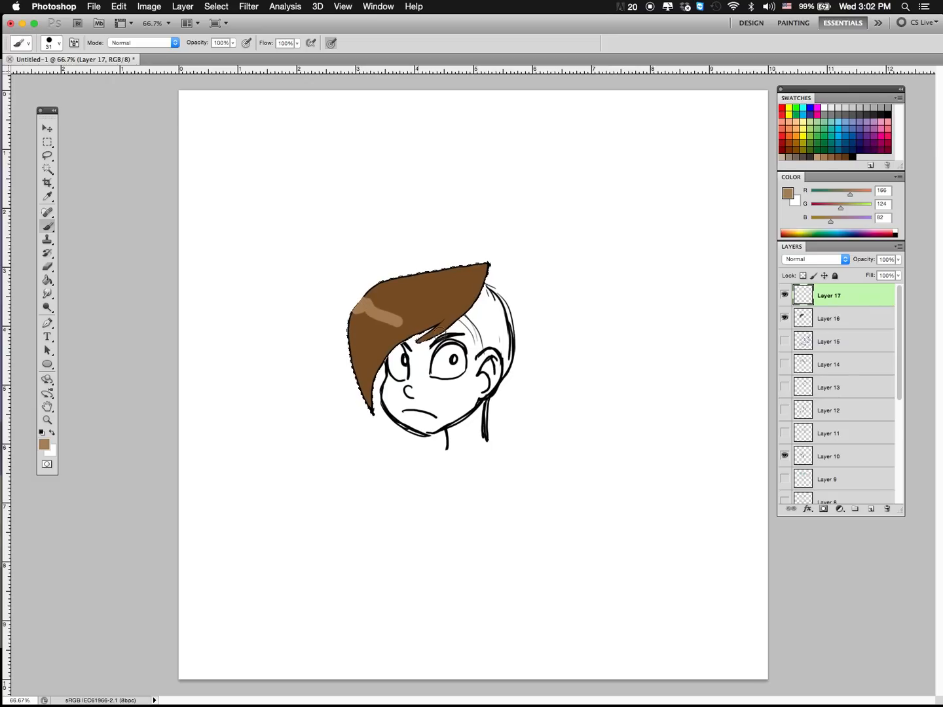
pyautogui.press('super+z')
pyautogui.moveTo(353, 309); pyautogui.dragTo(481, 265)
pyautogui.press('super+z')
pyautogui.moveTo(374, 339)
pyautogui.mouseDown()
pyautogui.moveTo(473, 314)
pyautogui.moveTo(468, 299)
pyautogui.moveTo(391, 309)
pyautogui.moveTo(336, 331)
pyautogui.mouseUp()
pyautogui.press('super+z')
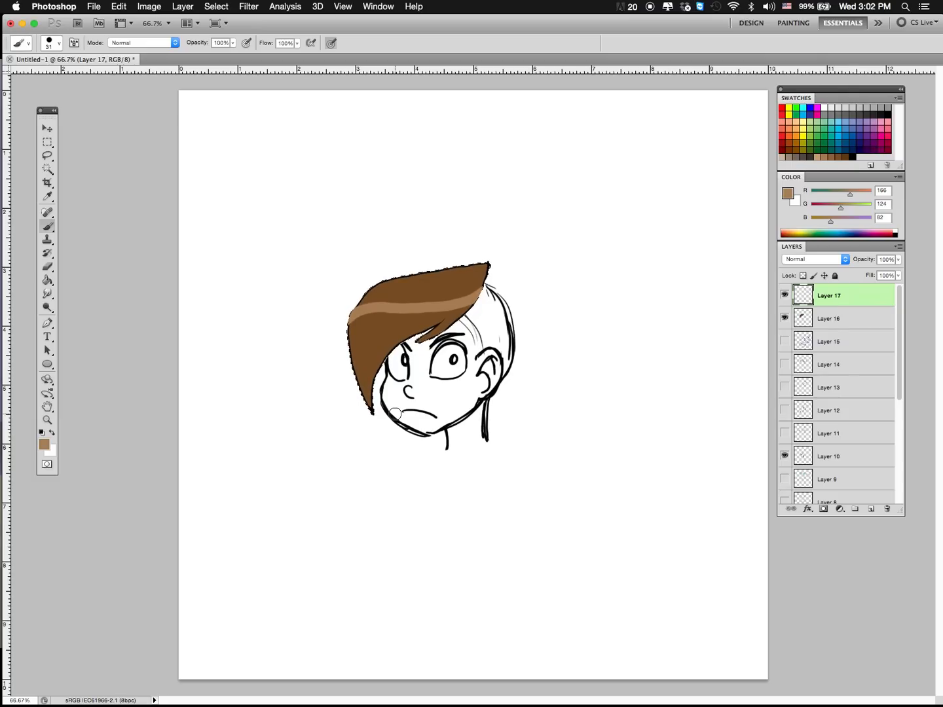
pyautogui.press('super+z')
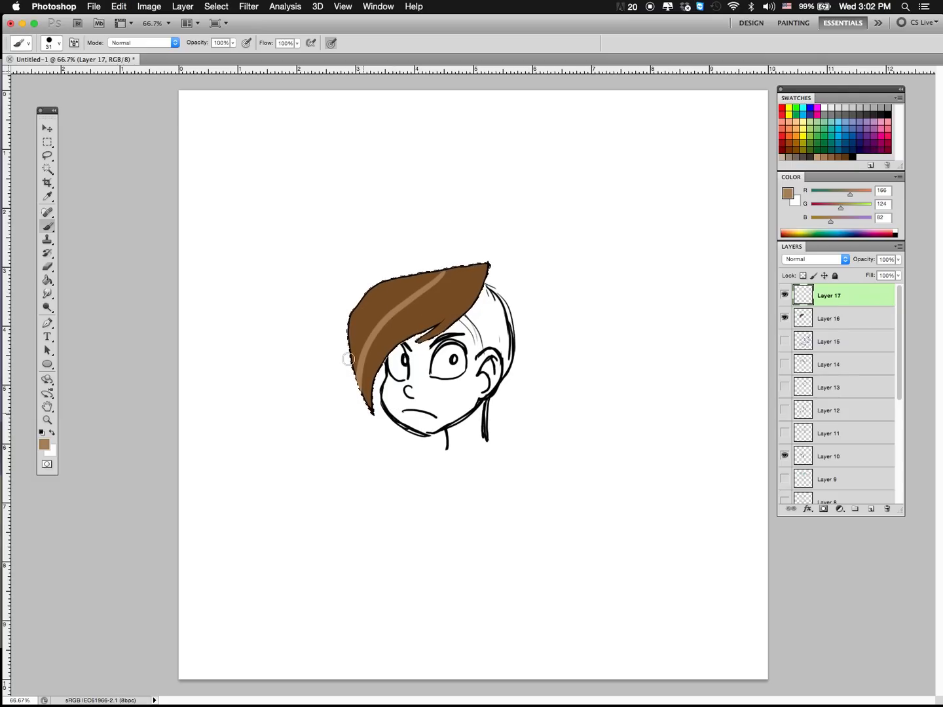
# Step: Try several diagonal light brown highlight strands that follow the sweep of the hair, and undo them
pyautogui.moveTo(350, 361); pyautogui.dragTo(427, 276)
pyautogui.moveTo(365, 396); pyautogui.dragTo(470, 267)
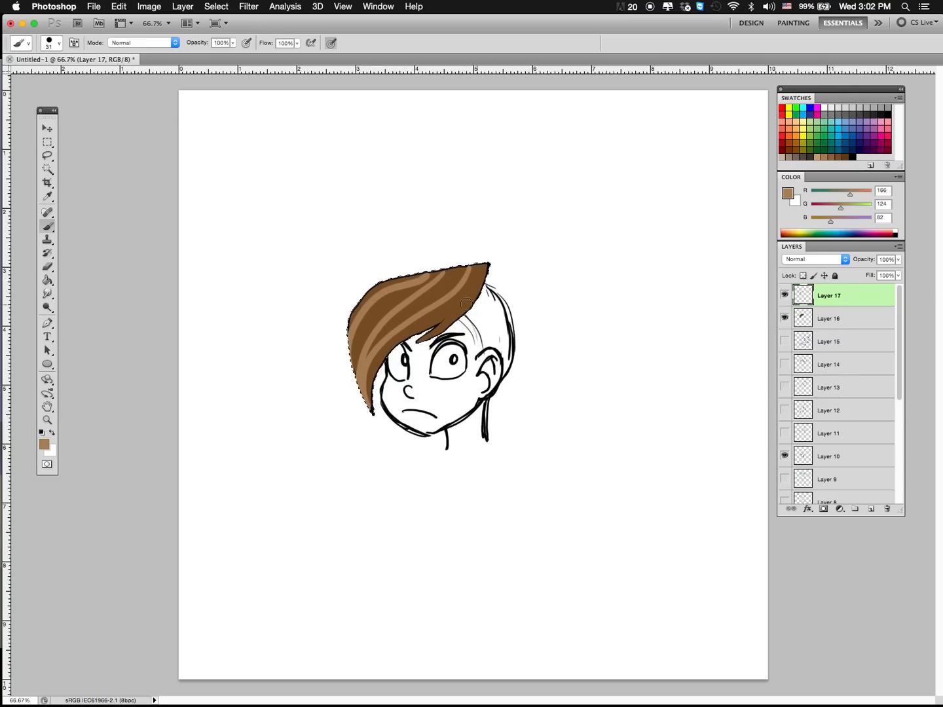
pyautogui.press('super+z')
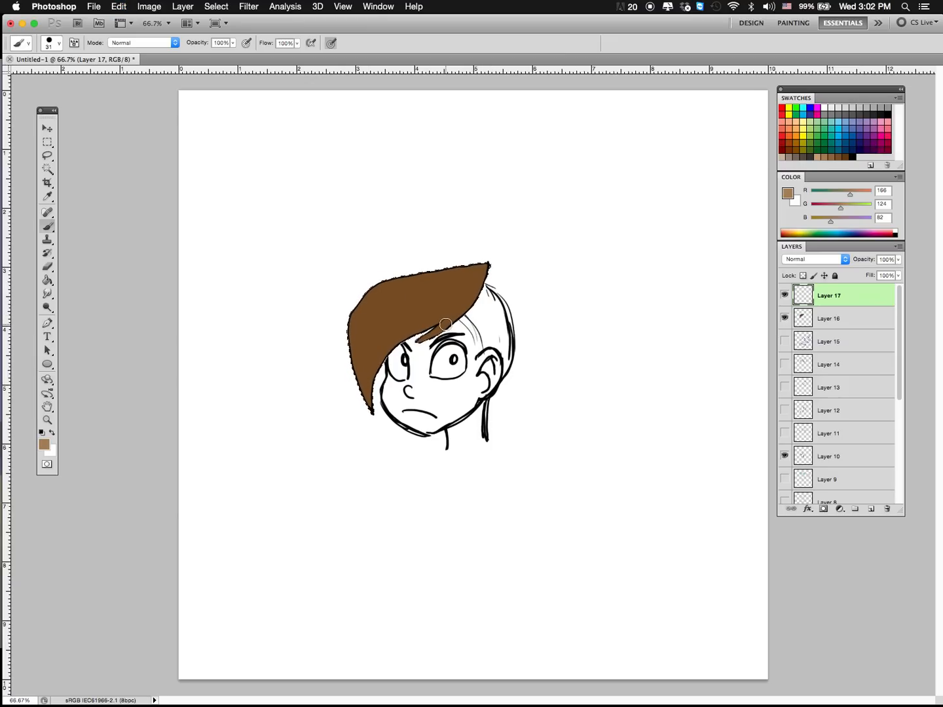
# Step: Deselect the hair and draw a separate spiky hair lock outline in black beside the head
pyautogui.press('super+d')
pyautogui.press('l')
pyautogui.press('b')
pyautogui.press('d')
pyautogui.moveTo(693, 207)
pyautogui.mouseDown()
pyautogui.moveTo(599, 223)
pyautogui.moveTo(633, 294)
pyautogui.moveTo(691, 293)
pyautogui.moveTo(707, 270)
pyautogui.mouseUp()
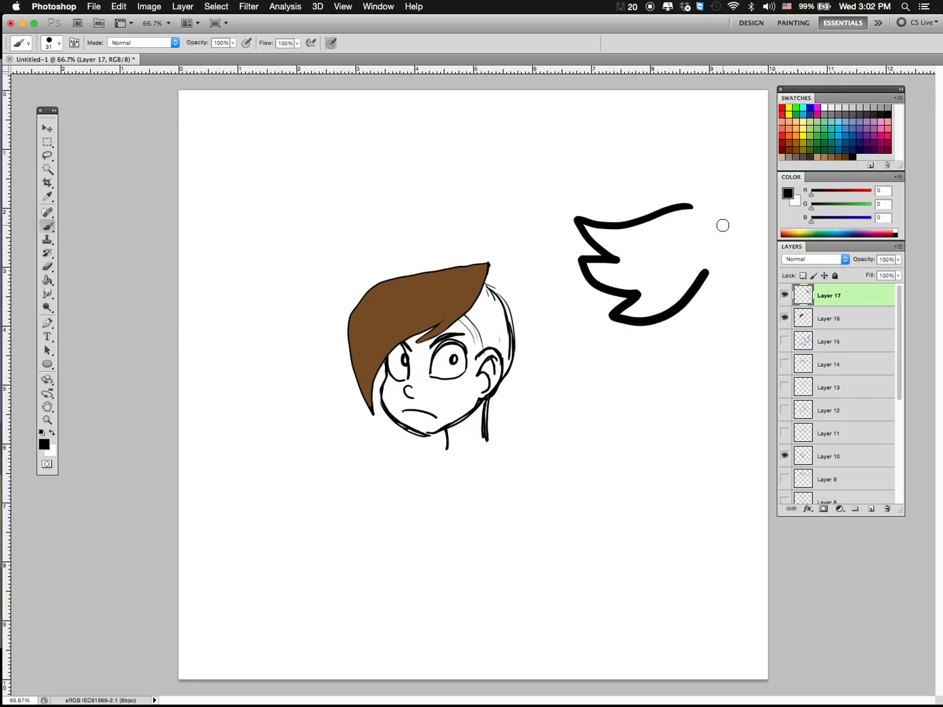
# Step: Try grey (R 112, G 112, B 112) shading strokes across the spiky lock, undo each one and remove the lock's outline
pyautogui.click(844, 108)
pyautogui.moveTo(643, 224); pyautogui.dragTo(702, 268)
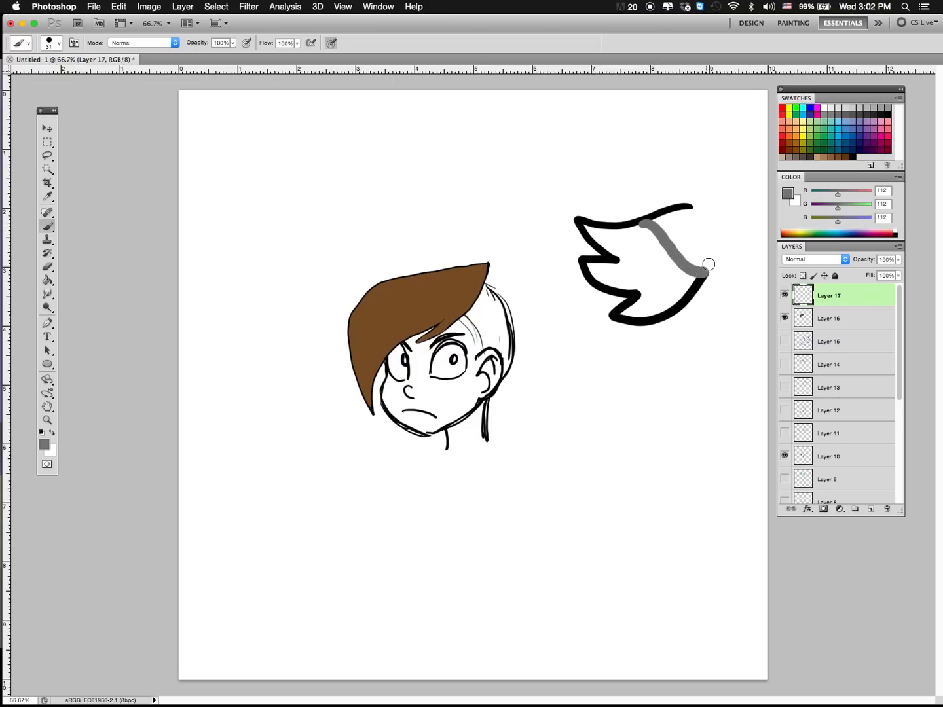
pyautogui.press('super+z')
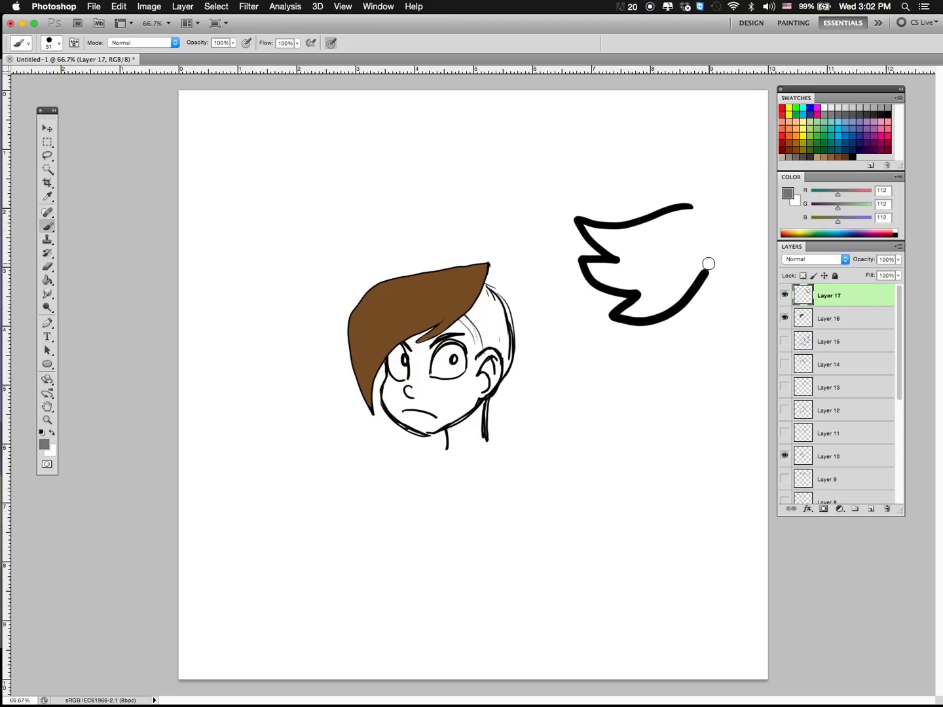
pyautogui.moveTo(592, 264)
pyautogui.mouseDown()
pyautogui.moveTo(663, 267)
pyautogui.moveTo(726, 220)
pyautogui.mouseUp()
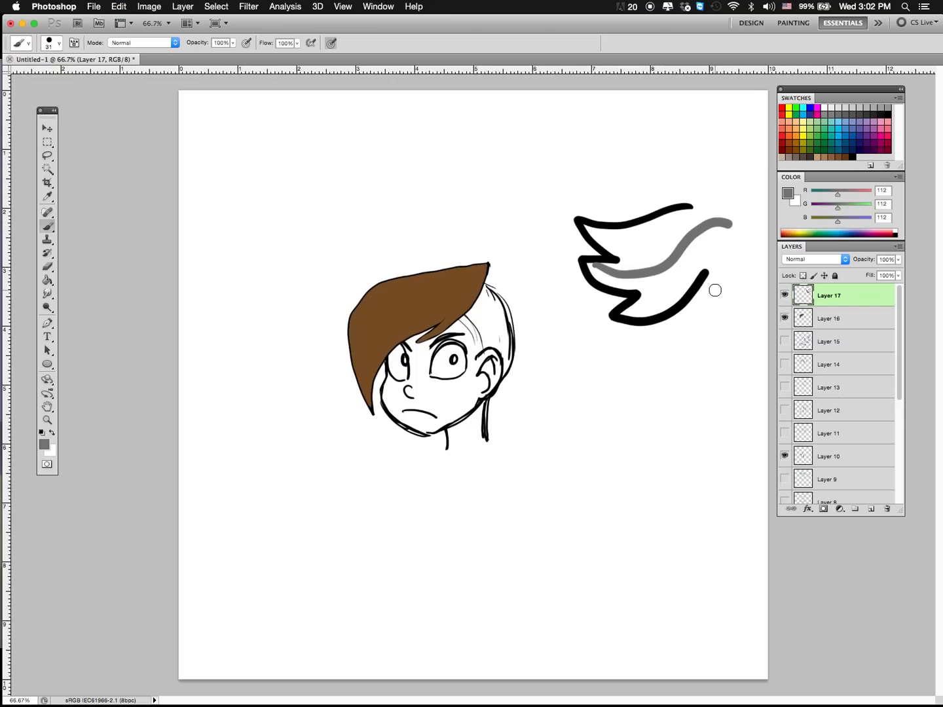
pyautogui.press('super+z')
pyautogui.moveTo(594, 229)
pyautogui.mouseDown()
pyautogui.moveTo(640, 231)
pyautogui.moveTo(709, 271)
pyautogui.mouseUp()
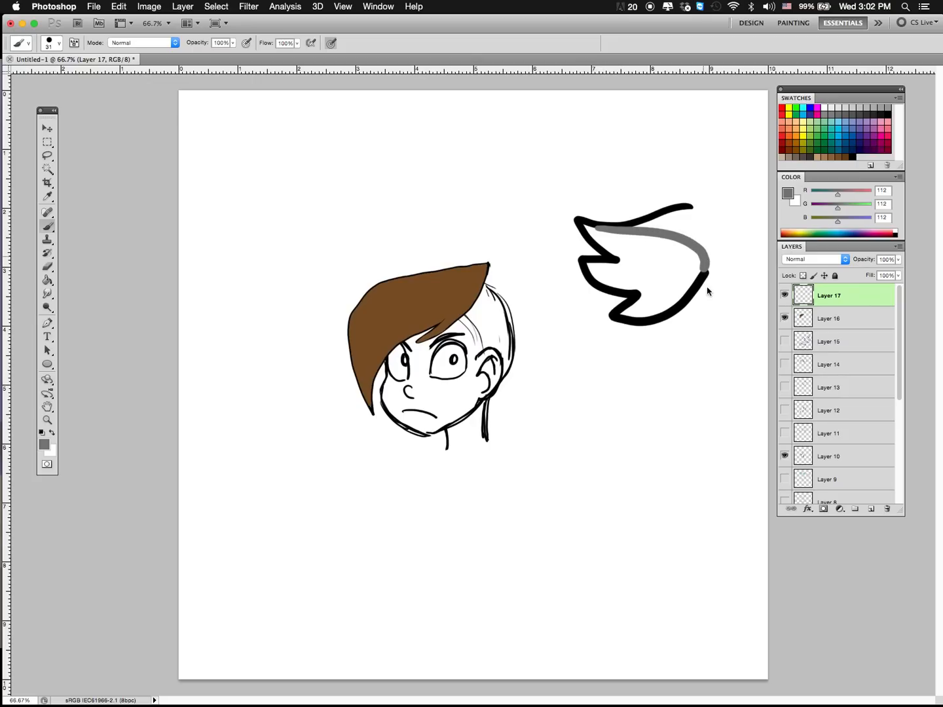
pyautogui.press('super+z')
pyautogui.press('super+alt+z')
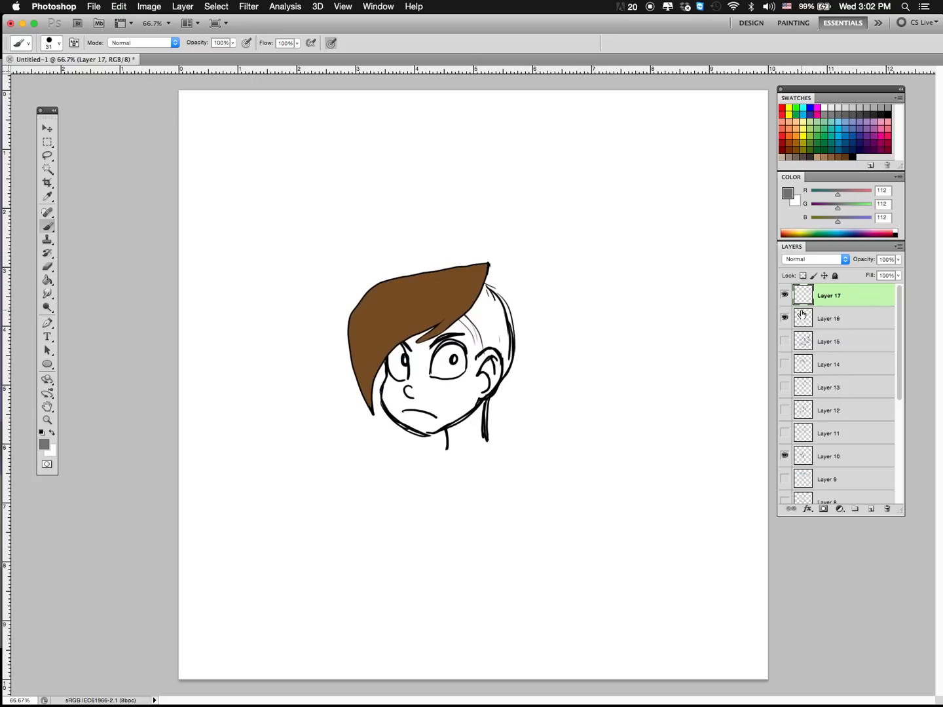
# Step: Move Layer 16 below Layer 14, select its brown hair fill with the Magic Wand and make Layer 17 active
pyautogui.click(47, 167)
pyautogui.click(322, 265)
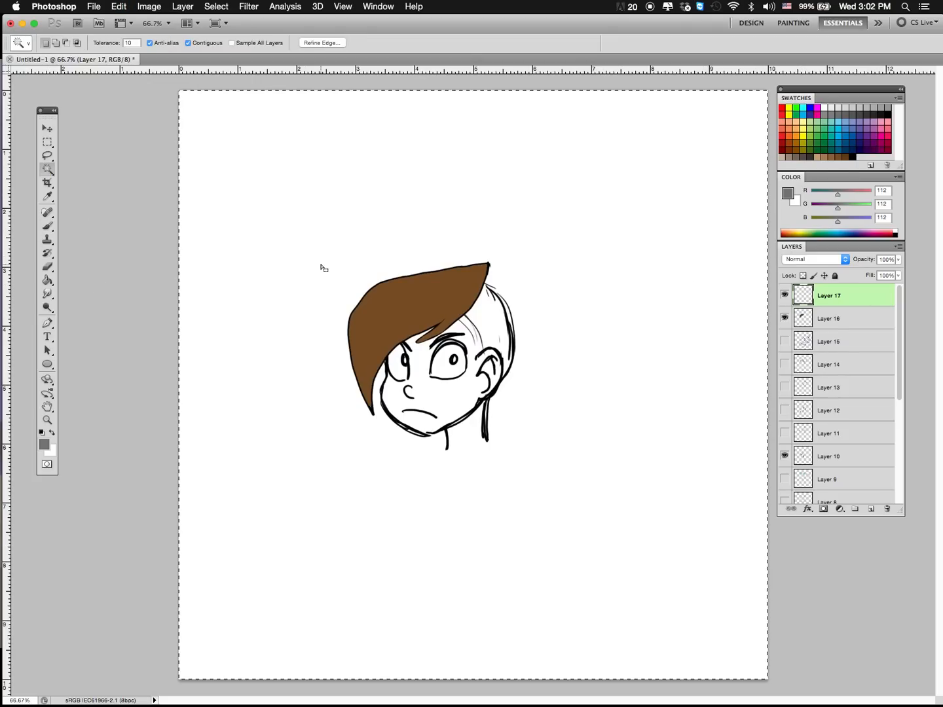
pyautogui.moveTo(836, 321); pyautogui.dragTo(551, 383)
pyautogui.click(527, 322)
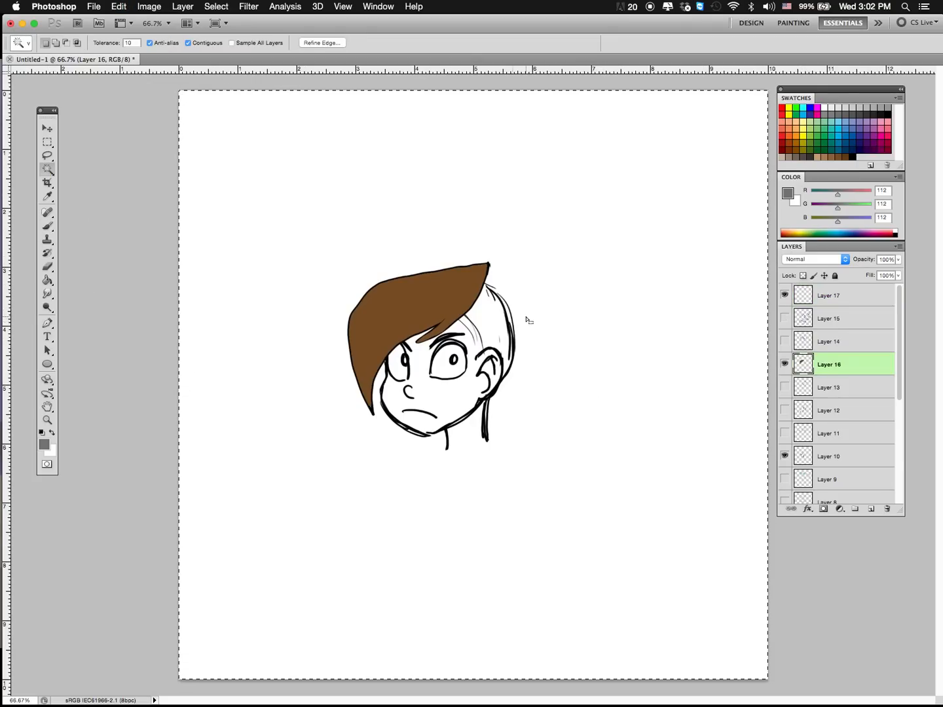
pyautogui.click(532, 322)
pyautogui.click(521, 302)
pyautogui.click(443, 314)
pyautogui.click(836, 304)
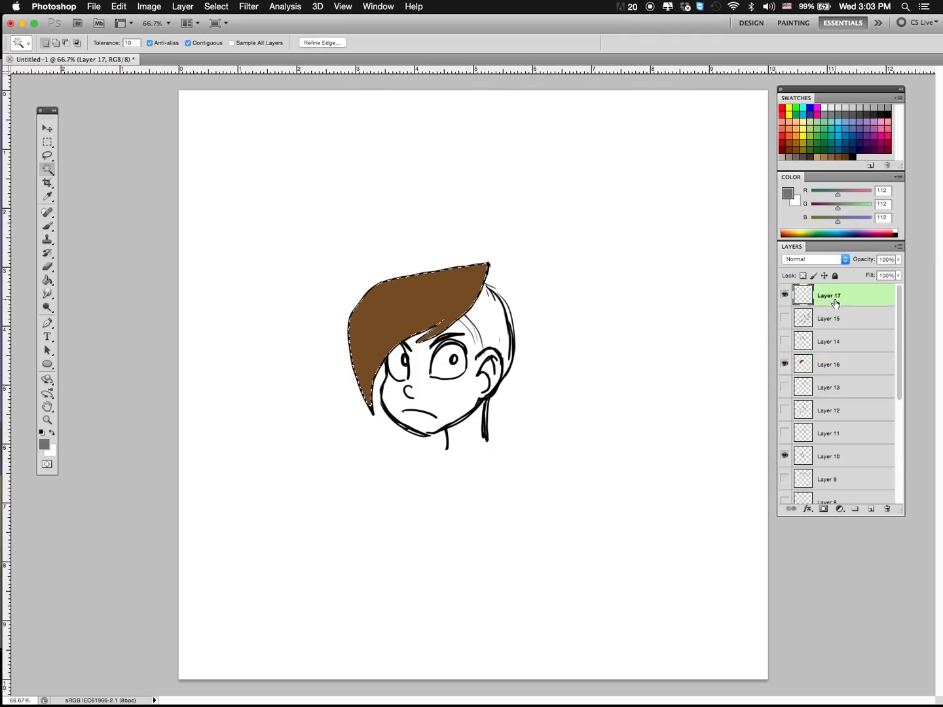
# Step: Paint a light brown (R 166, G 124, B 82) highlight along the outer and upper edges of the front hair section
pyautogui.press('b')
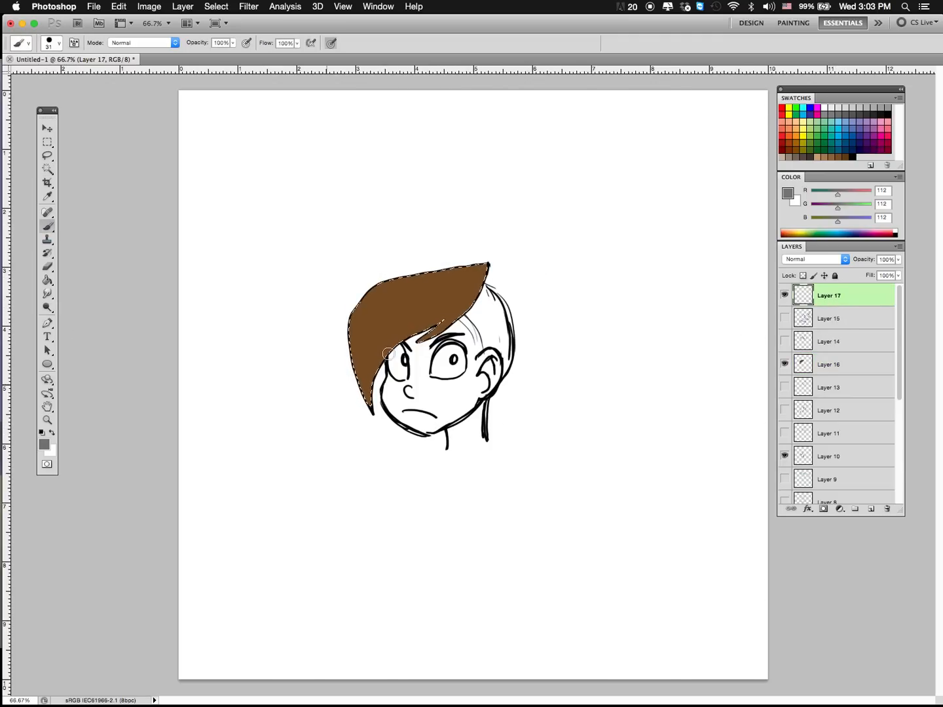
pyautogui.click(825, 156)
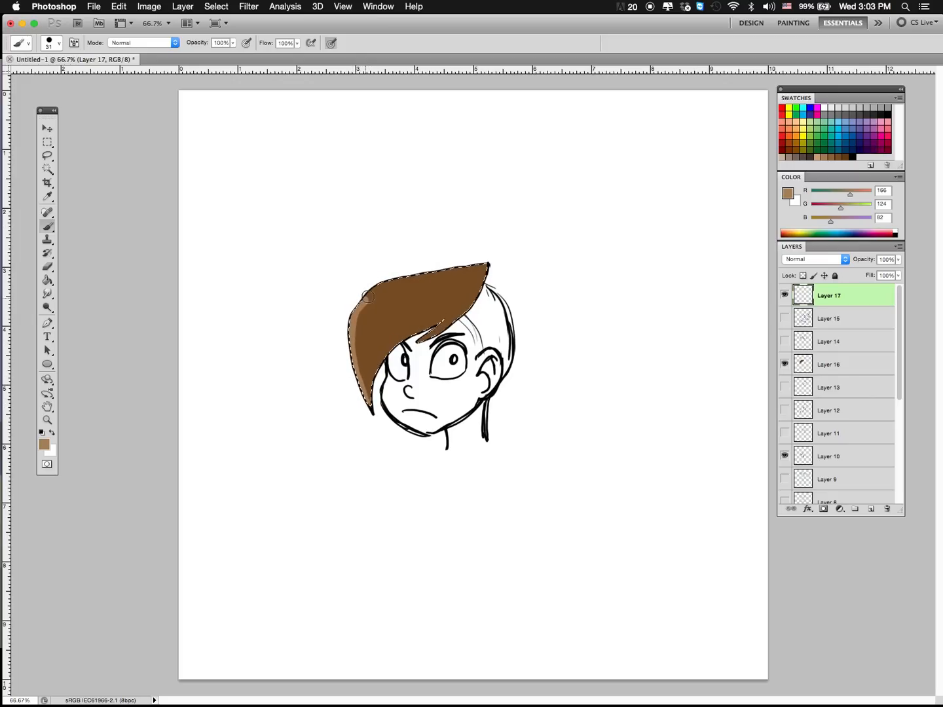
pyautogui.moveTo(483, 264); pyautogui.dragTo(503, 230)
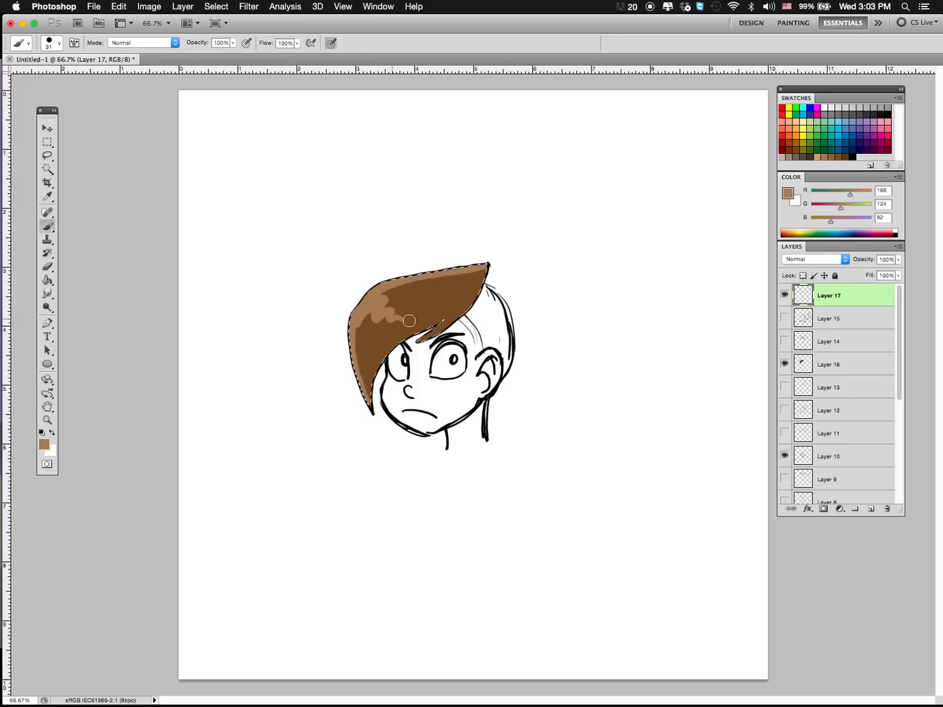
# Step: Try wavy and curved strand highlights inside the front hair section, undoing each so only the edge highlight is kept
pyautogui.press('super+z')
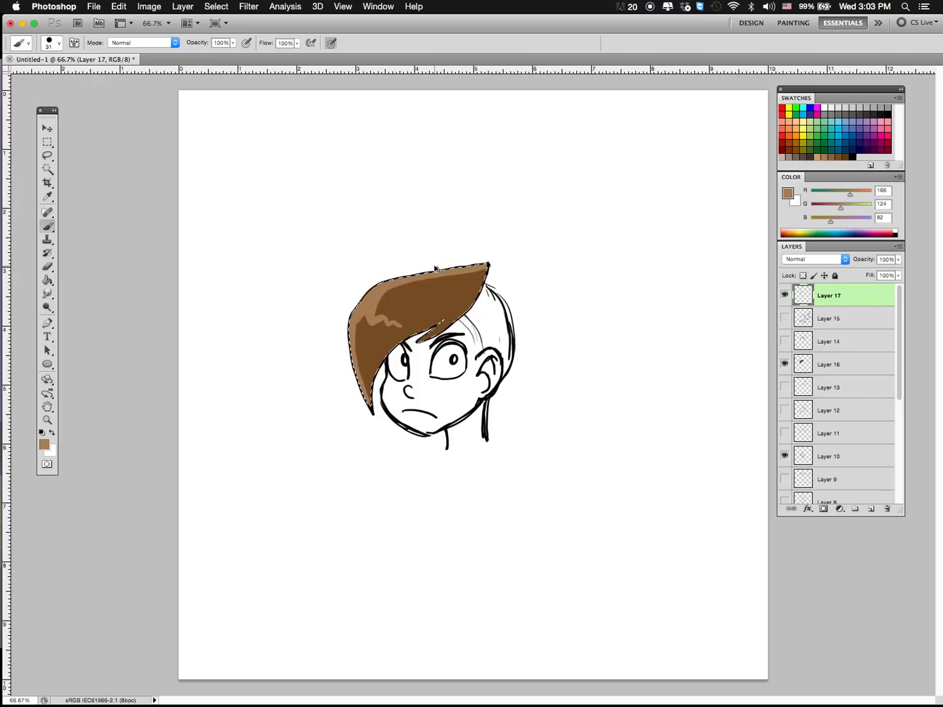
pyautogui.press('super+z')
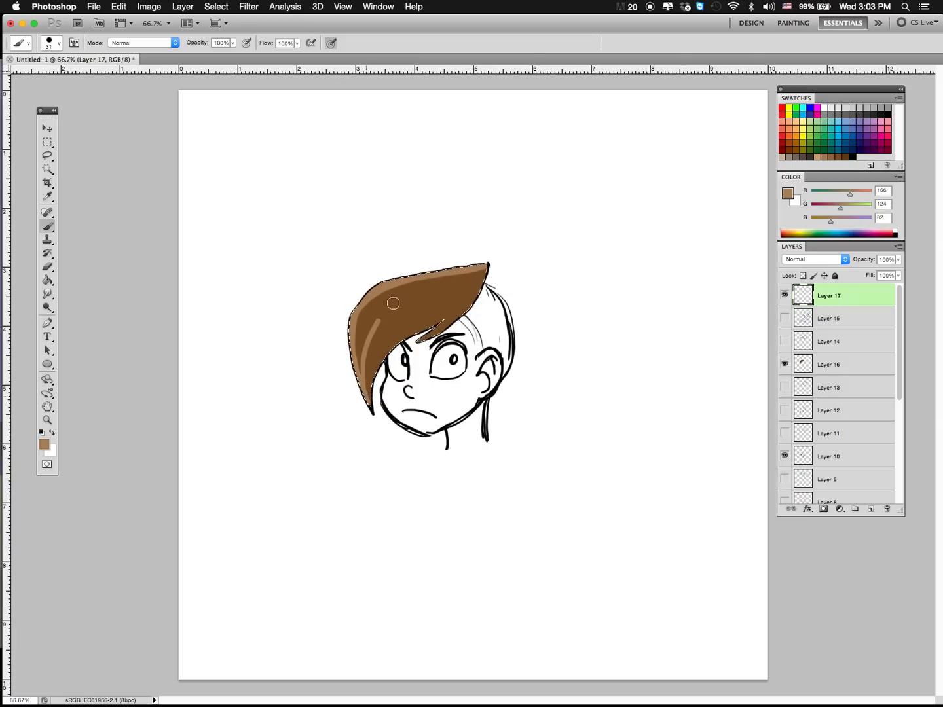
pyautogui.moveTo(379, 322); pyautogui.dragTo(425, 285)
pyautogui.press('super+z')
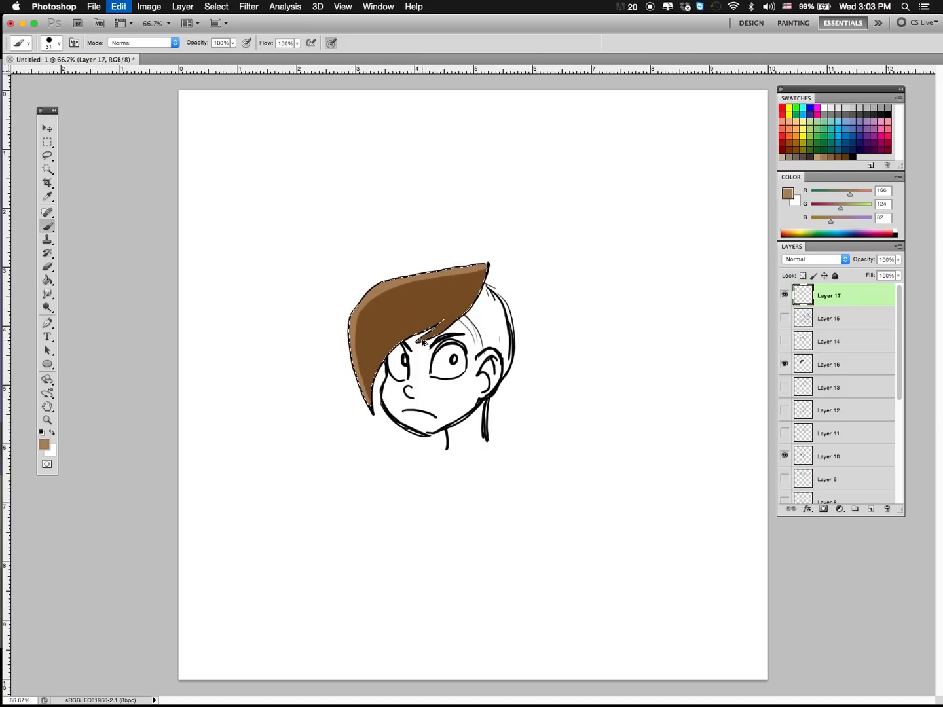
# Step: Make Layer 16 active and set the foreground colour to dark brown (R 64, G 38, B 13)
pyautogui.click(828, 364)
pyautogui.click(846, 155)
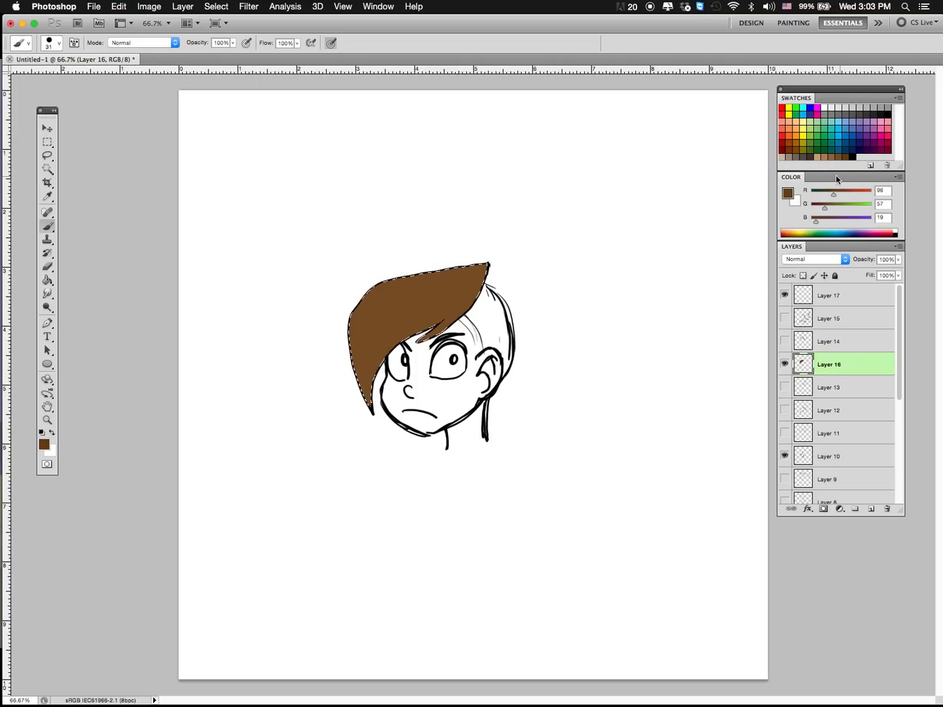
pyautogui.click(788, 192)
pyautogui.moveTo(294, 578); pyautogui.dragTo(295, 591)
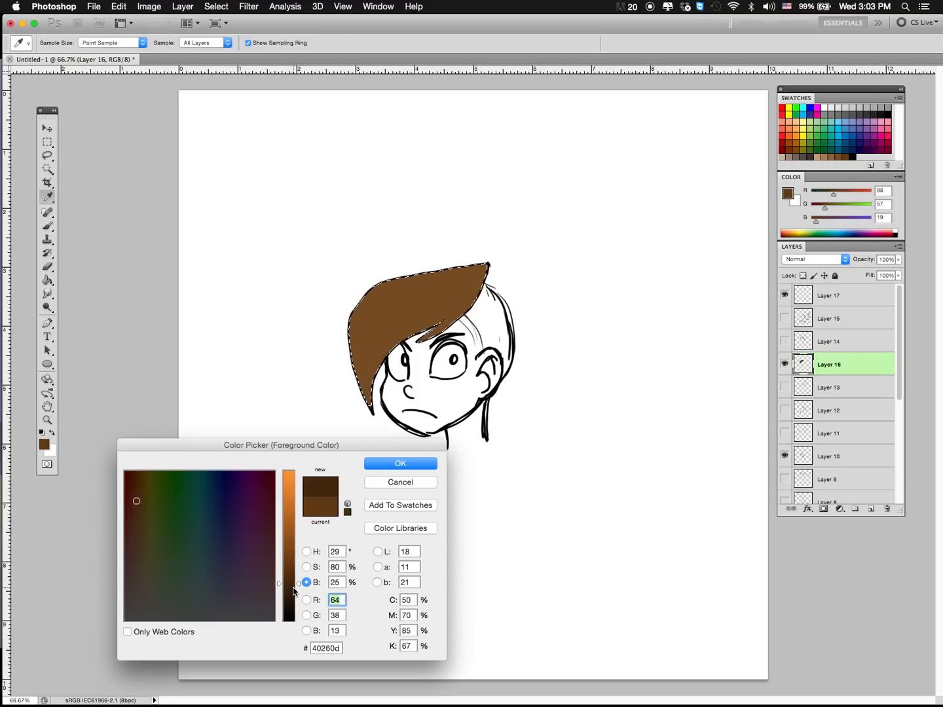
pyautogui.click(400, 463)
# Step: Paint dark brown curved strand shading through the front hair section, following its sweep from the lower tip to the upper point
pyautogui.press('b')
pyautogui.moveTo(364, 401)
pyautogui.mouseDown()
pyautogui.moveTo(387, 303)
pyautogui.moveTo(438, 278)
pyautogui.mouseUp()
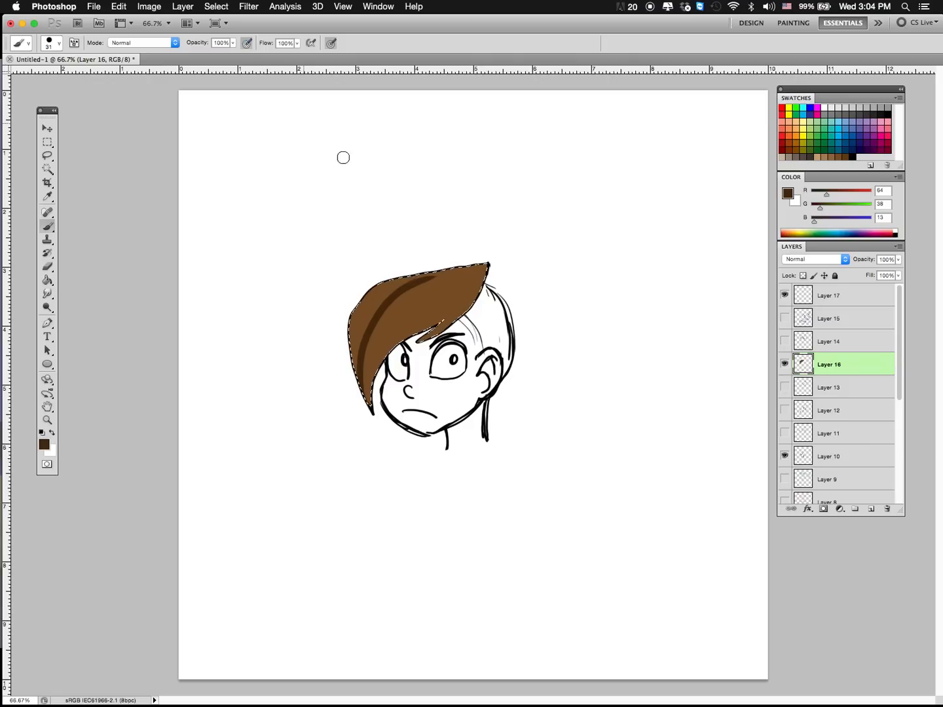
pyautogui.moveTo(369, 381); pyautogui.dragTo(368, 397)
pyautogui.press('super+z')
pyautogui.moveTo(449, 277); pyautogui.dragTo(362, 405)
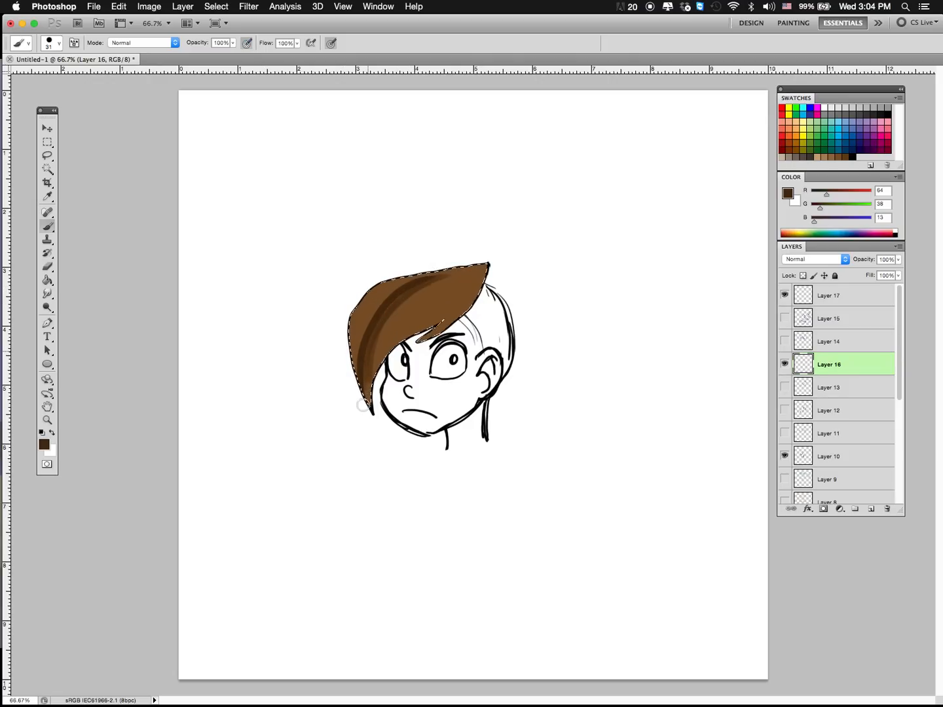
pyautogui.moveTo(429, 273); pyautogui.dragTo(372, 402)
pyautogui.moveTo(469, 275); pyautogui.dragTo(372, 365)
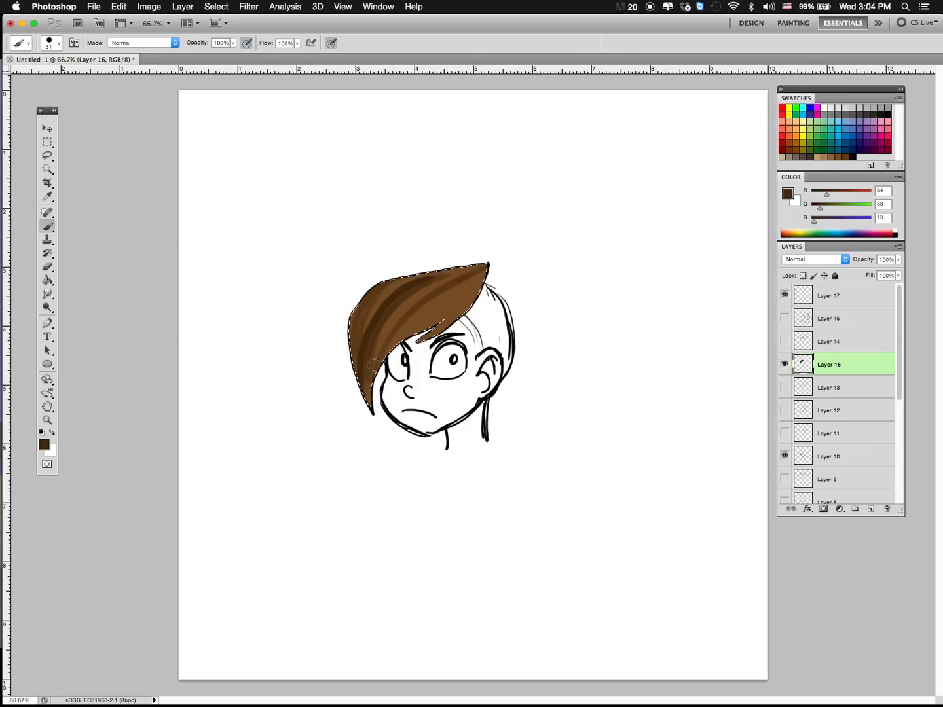
pyautogui.moveTo(428, 335)
pyautogui.mouseDown()
pyautogui.moveTo(486, 271)
pyautogui.moveTo(480, 264)
pyautogui.moveTo(424, 278)
pyautogui.moveTo(374, 401)
pyautogui.mouseUp()
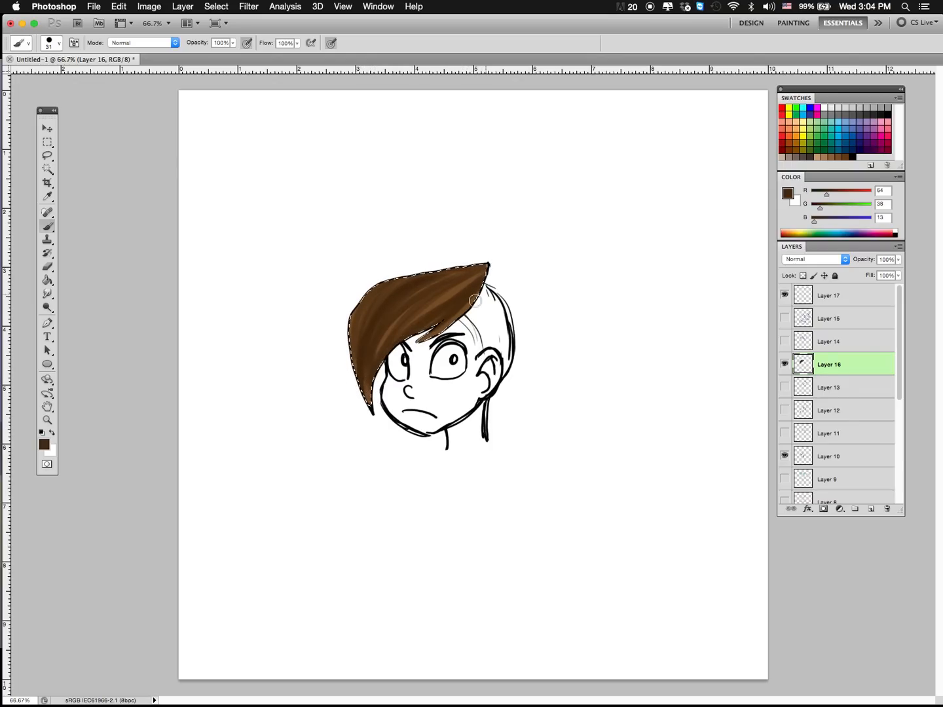
pyautogui.moveTo(474, 302); pyautogui.dragTo(474, 284)
pyautogui.moveTo(378, 294); pyautogui.dragTo(368, 403)
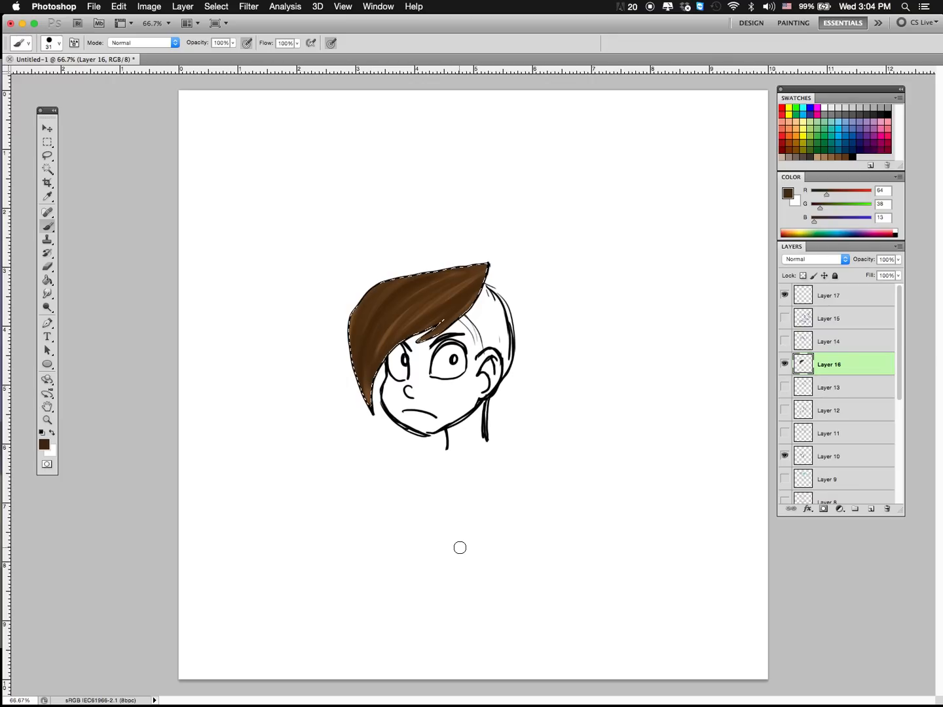
# Step: Paint mid-brown (R 140, G 98, B 57) strands between the dark ones in the front hair section
pyautogui.click(838, 156)
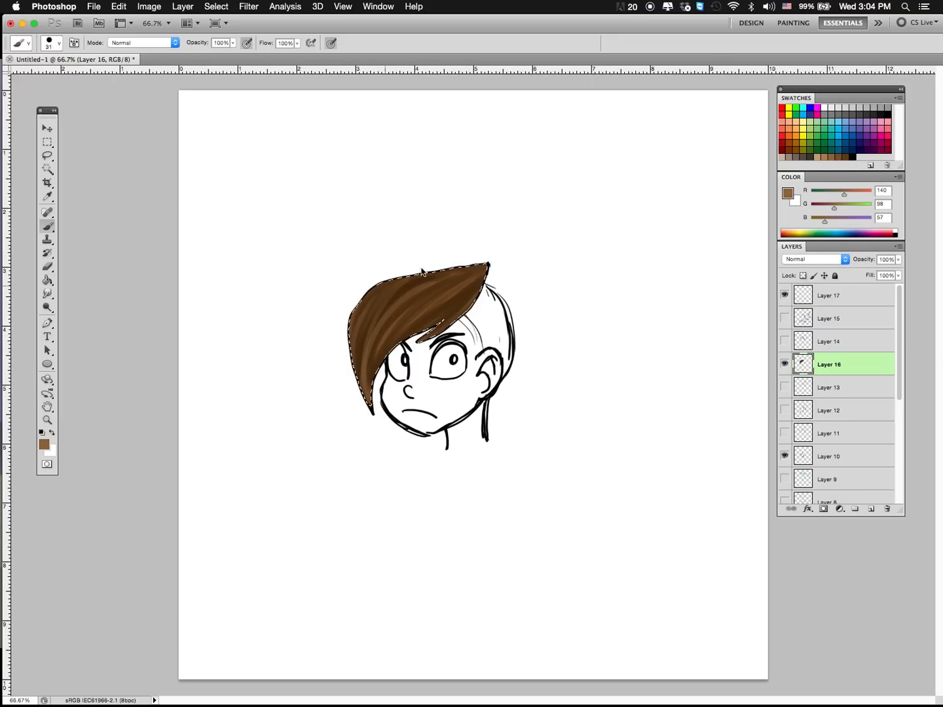
pyautogui.moveTo(368, 414); pyautogui.dragTo(453, 282)
pyautogui.moveTo(368, 374); pyautogui.dragTo(491, 265)
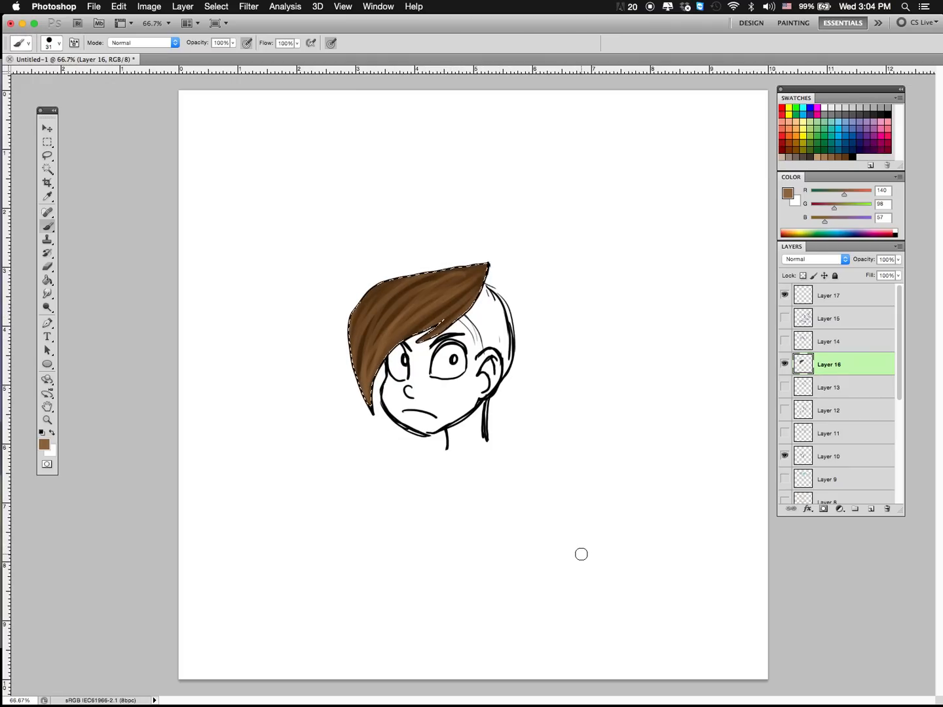
# Step: Try tan (R 198, G 156, B 109) highlight strokes across the front hair section and undo them
pyautogui.click(823, 157)
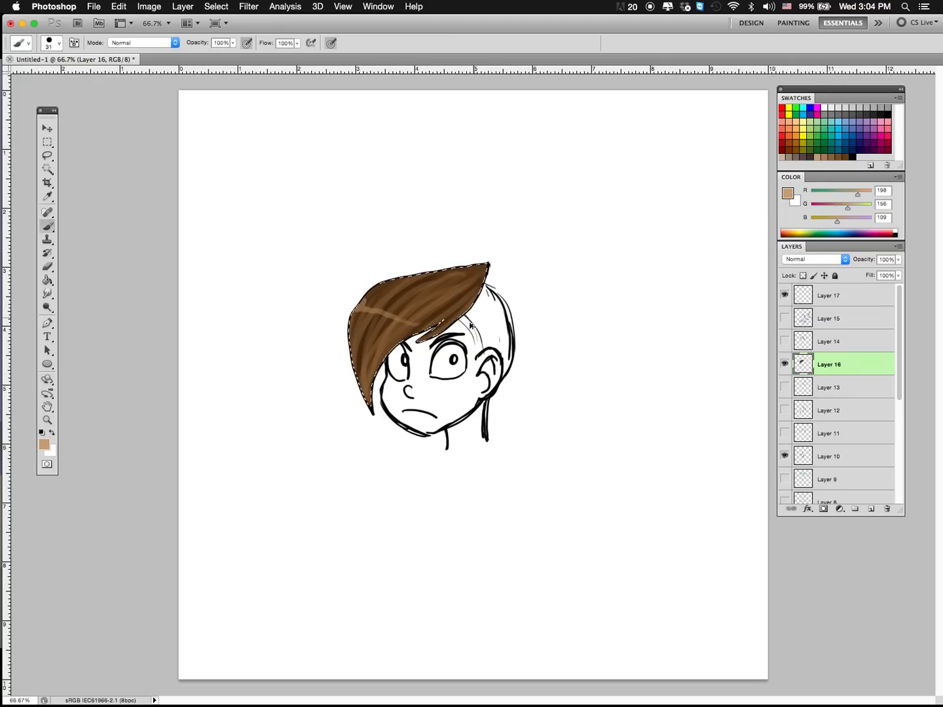
pyautogui.press('super+z')
pyautogui.moveTo(360, 305); pyautogui.dragTo(353, 335)
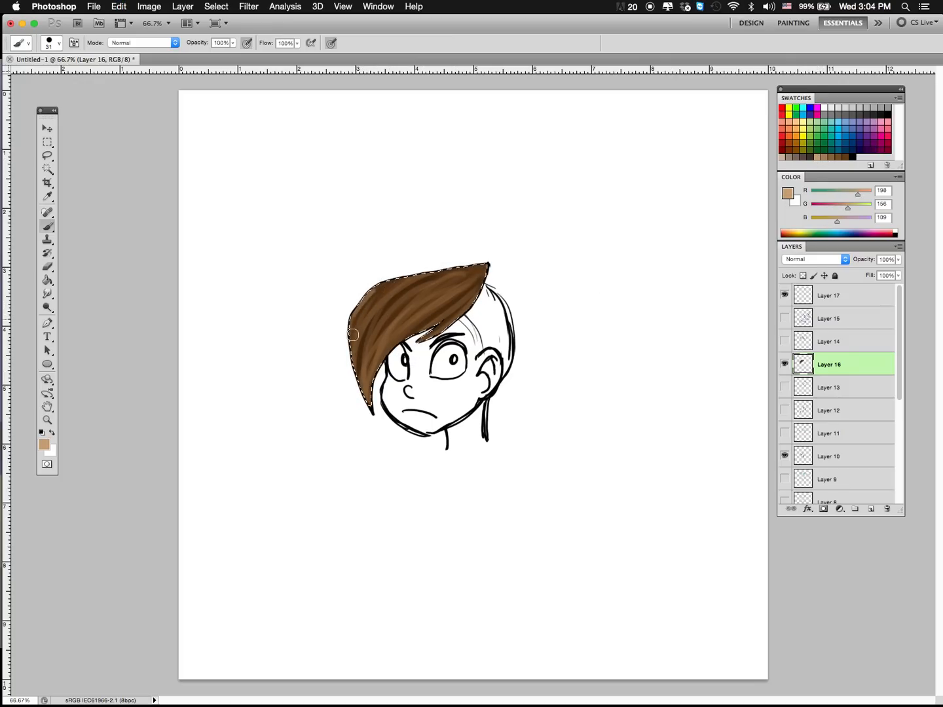
pyautogui.moveTo(404, 290)
pyautogui.mouseDown()
pyautogui.moveTo(379, 318)
pyautogui.moveTo(374, 351)
pyautogui.moveTo(410, 300)
pyautogui.moveTo(381, 345)
pyautogui.moveTo(428, 294)
pyautogui.moveTo(391, 333)
pyautogui.moveTo(448, 297)
pyautogui.moveTo(407, 332)
pyautogui.mouseUp()
pyautogui.press('super+z')
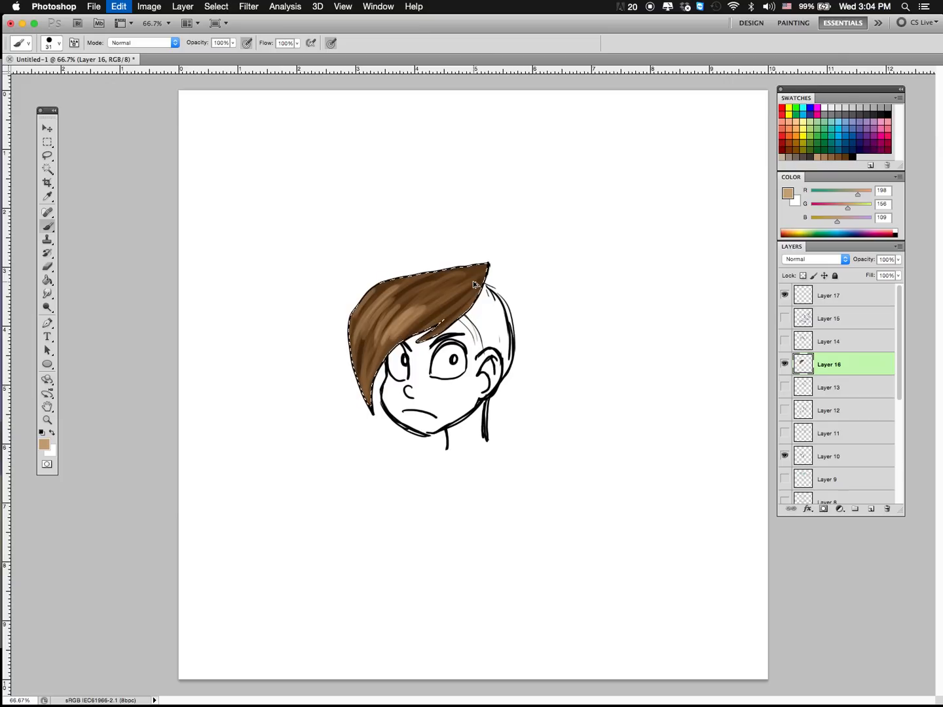
pyautogui.press('alt+super+z')
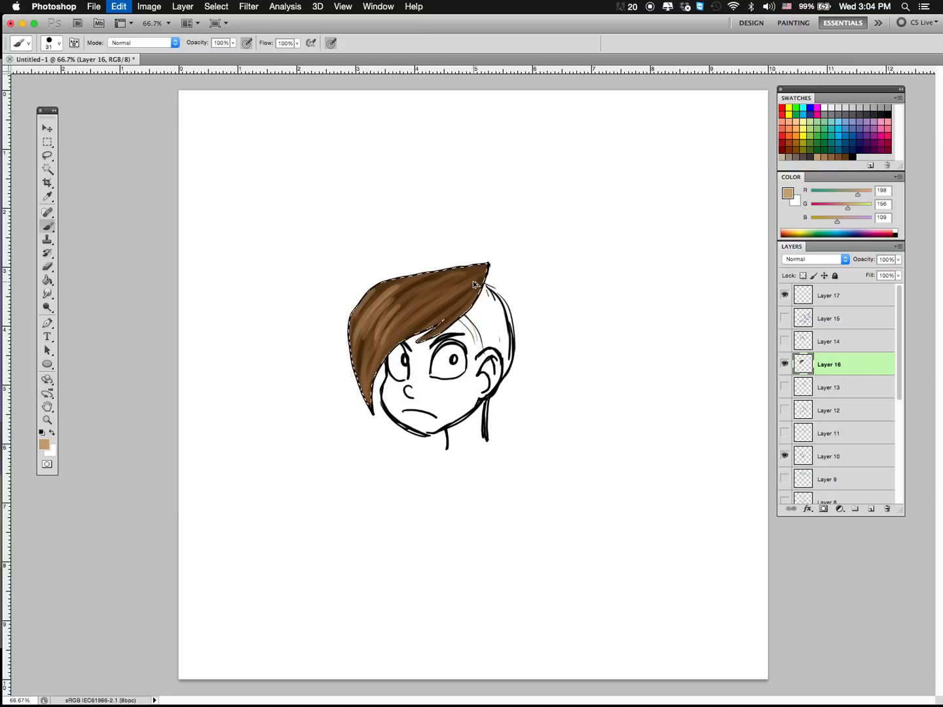
pyautogui.press('alt+super+z')
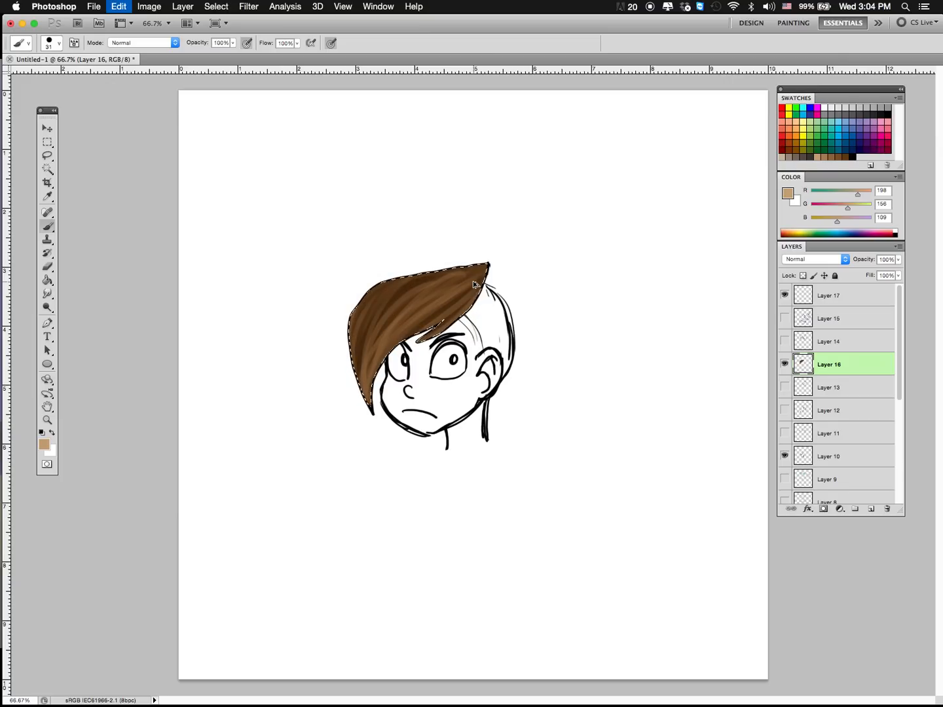
# Step: Paint a light brown (R 166, G 124, B 82) highlight band across the front hair section
pyautogui.click(832, 157)
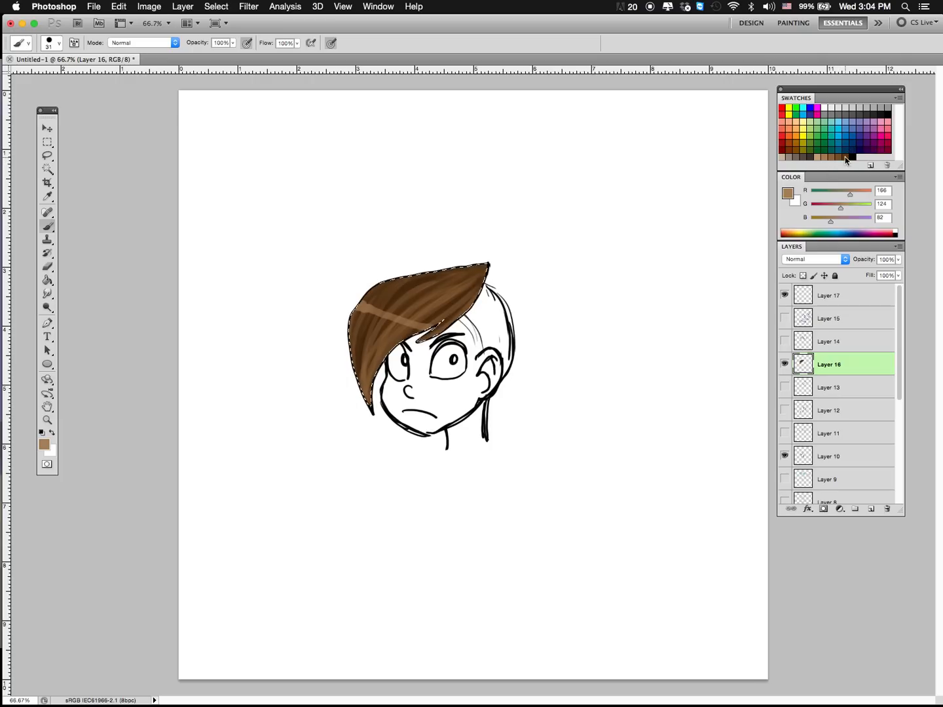
# Step: Sample the dark brown from the hair and darken the foreground colour to R 55, G 33, B 11
pyautogui.press('i')
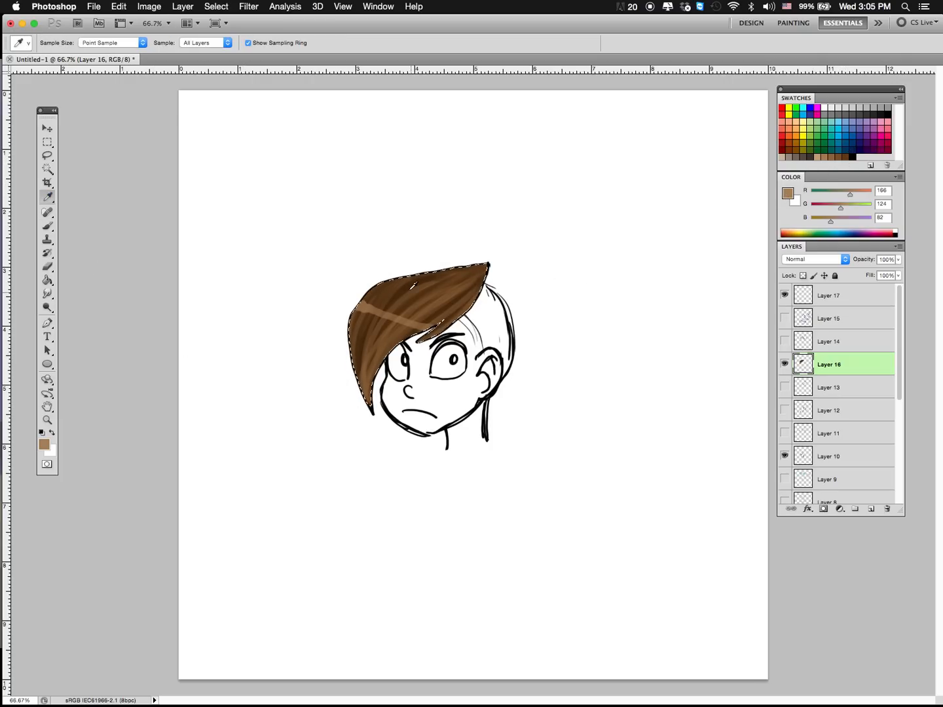
pyautogui.click(421, 274)
pyautogui.click(787, 196)
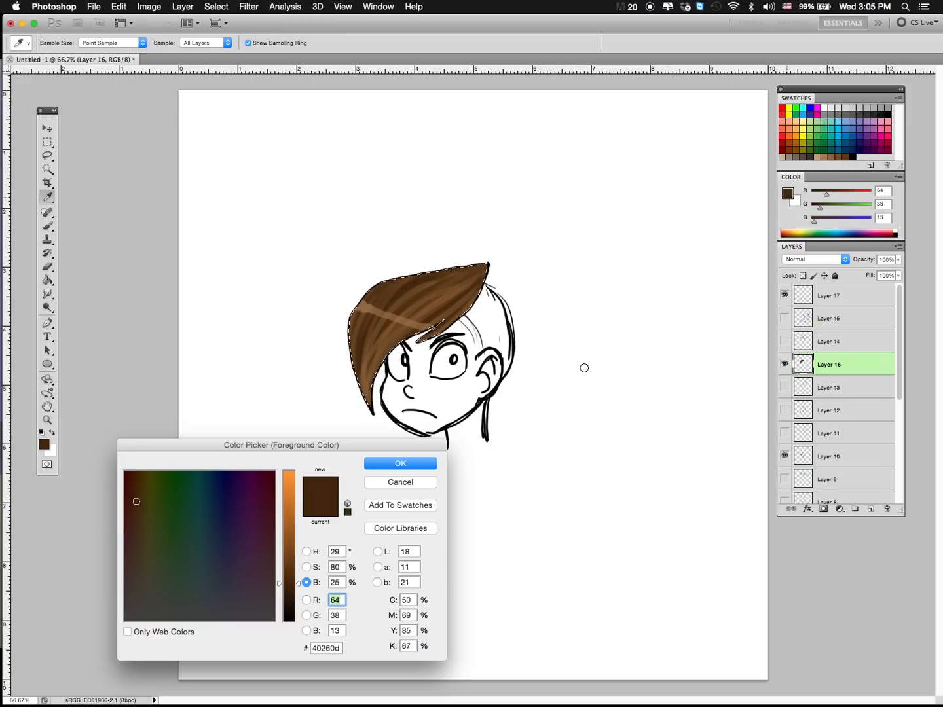
pyautogui.click(293, 595)
pyautogui.moveTo(293, 596); pyautogui.dragTo(403, 467)
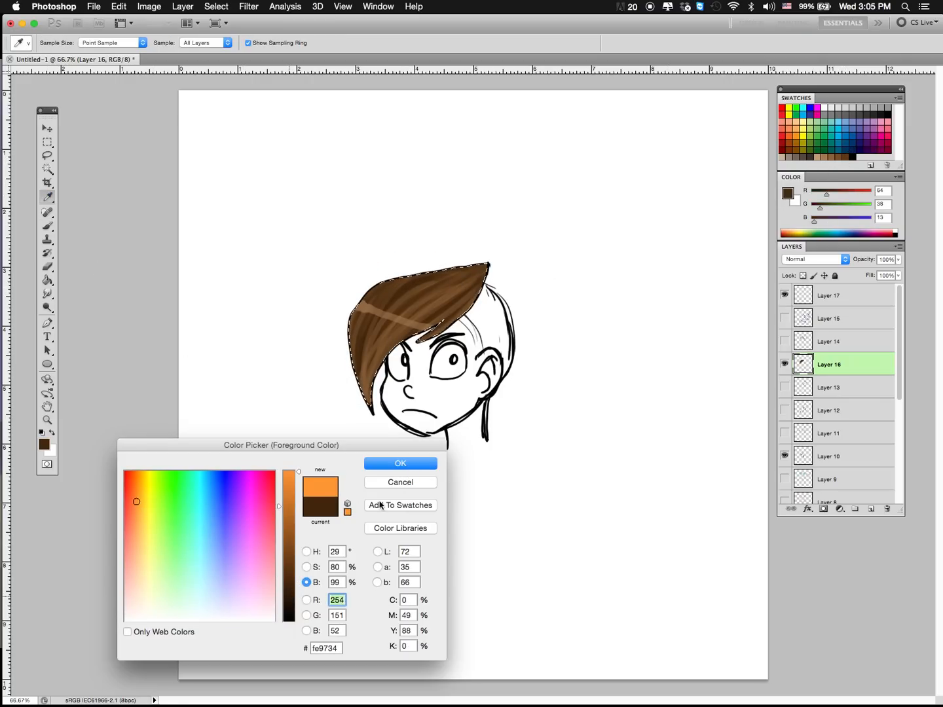
pyautogui.moveTo(291, 597)
pyautogui.mouseDown()
pyautogui.moveTo(346, 577)
pyautogui.moveTo(339, 537)
pyautogui.moveTo(291, 586)
pyautogui.mouseUp()
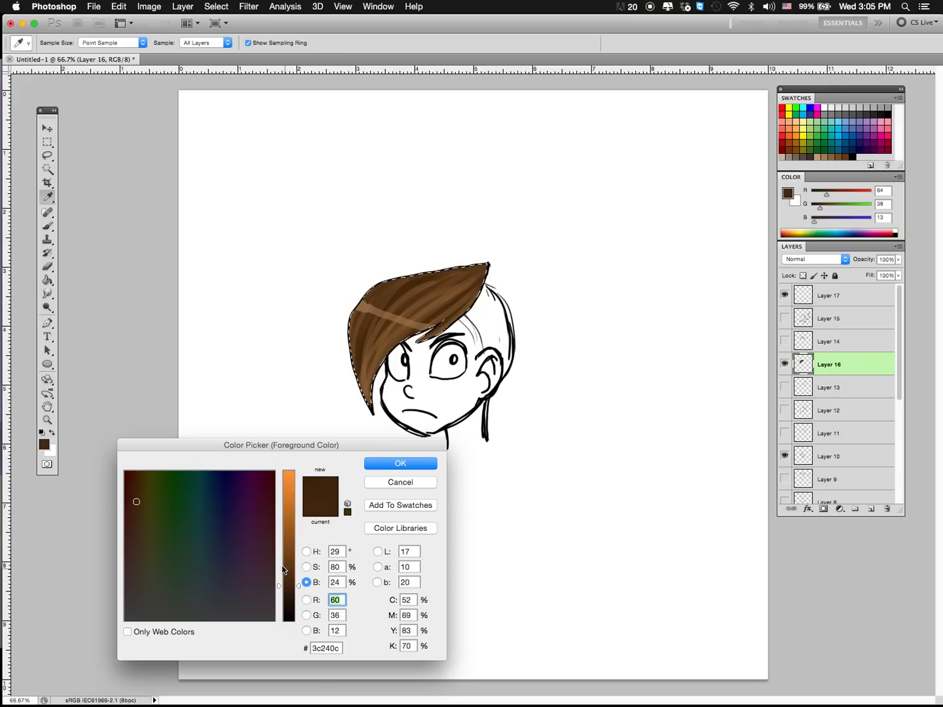
pyautogui.moveTo(288, 585); pyautogui.dragTo(289, 588)
pyautogui.click(415, 464)
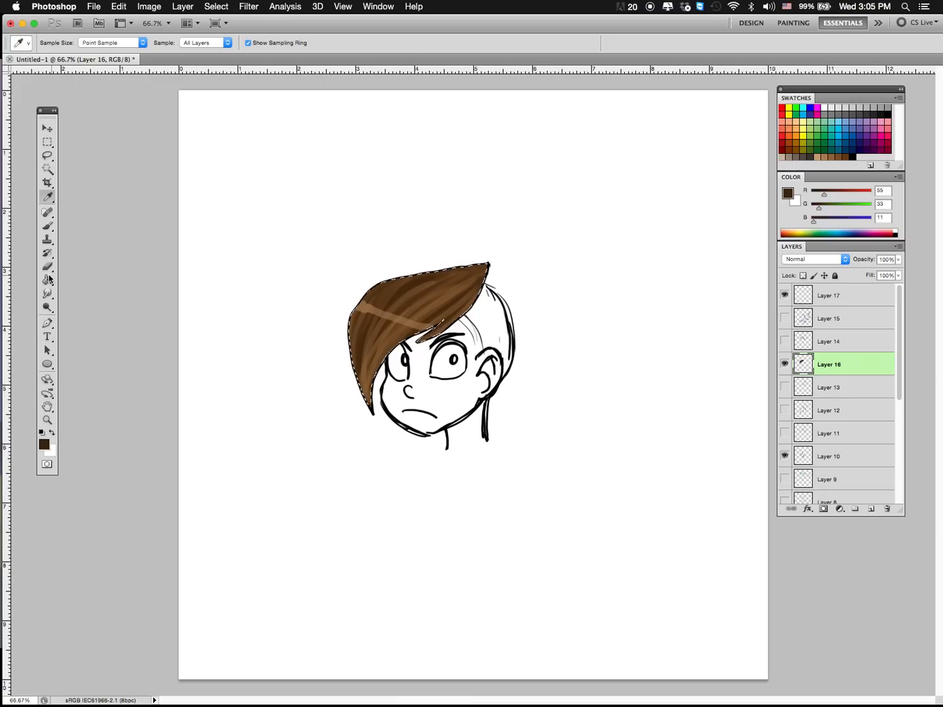
# Step: Apply dark brown gradients inward from the upper point and the lower tip of the front hair section
pyautogui.moveTo(50, 280); pyautogui.dragTo(90, 282)
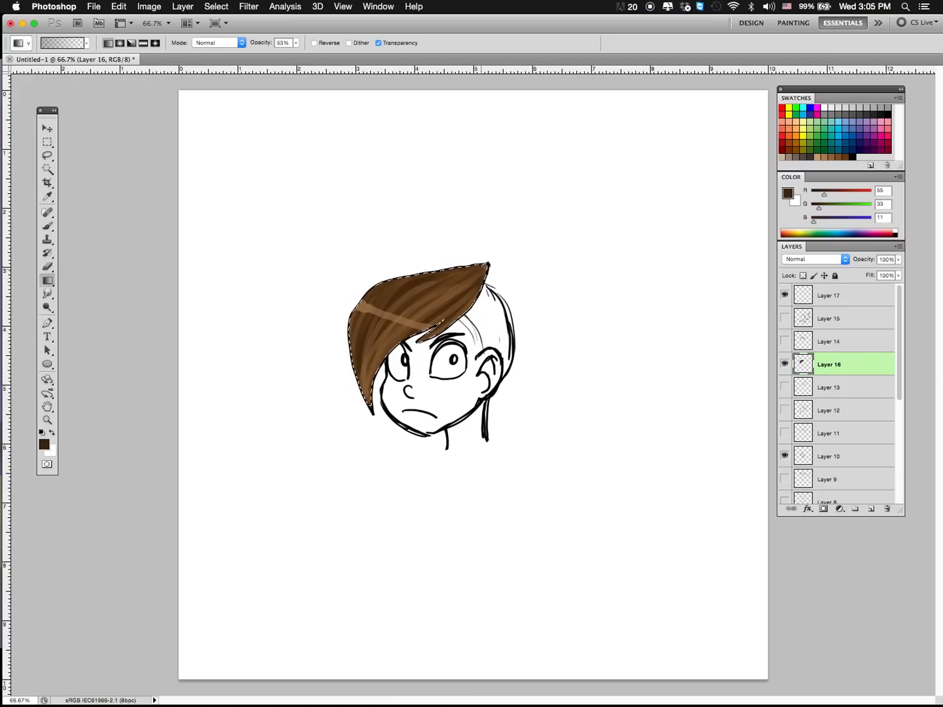
pyautogui.press('alt+super+z')
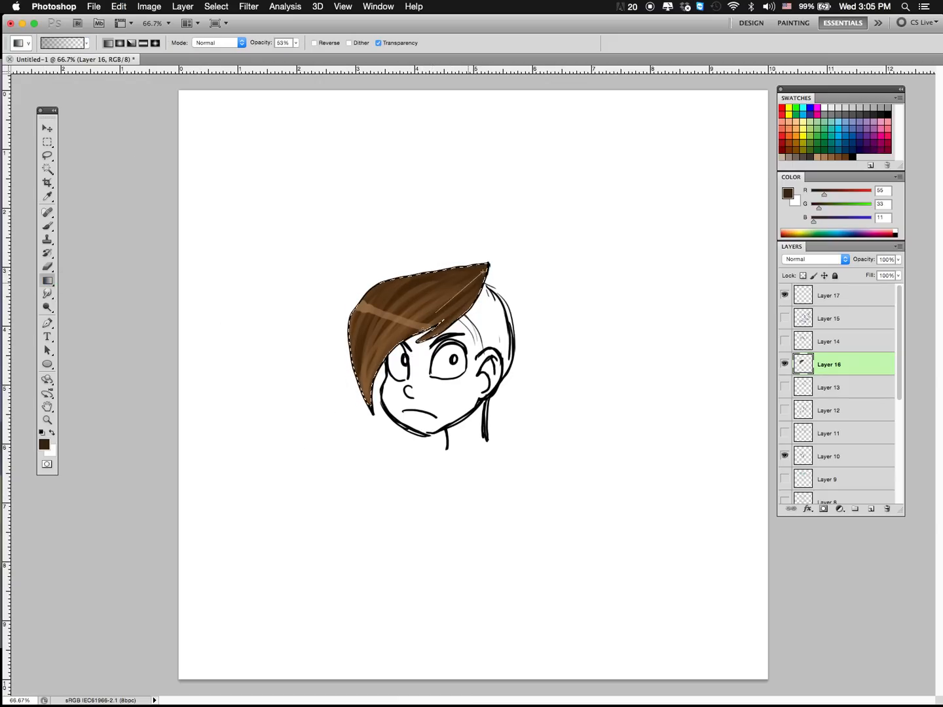
pyautogui.moveTo(483, 269); pyautogui.dragTo(484, 269)
pyautogui.moveTo(481, 273); pyautogui.dragTo(443, 319)
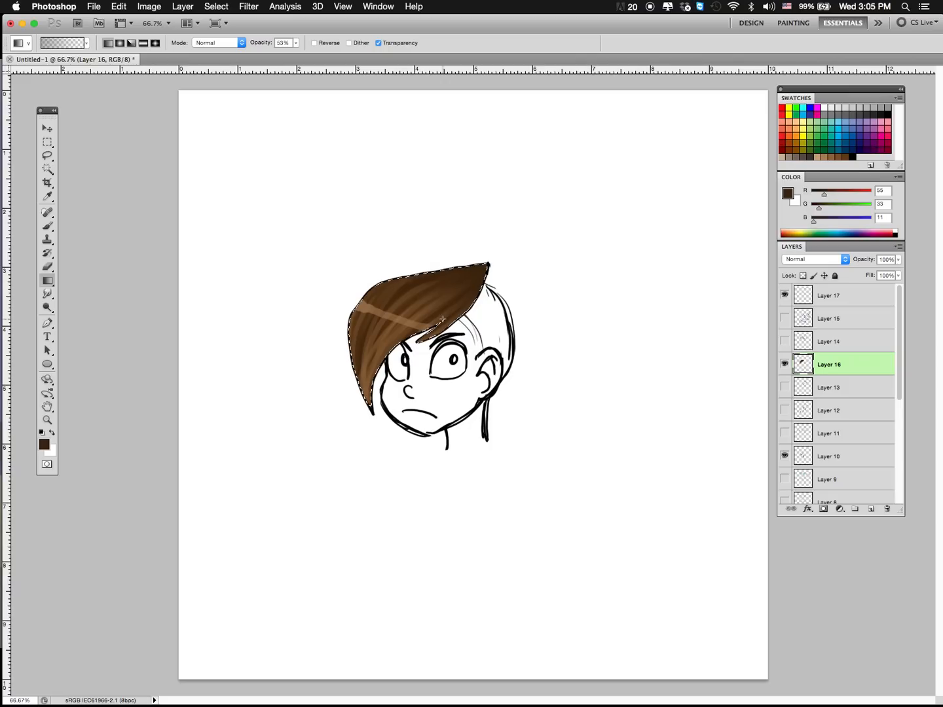
pyautogui.moveTo(370, 407); pyautogui.dragTo(379, 336)
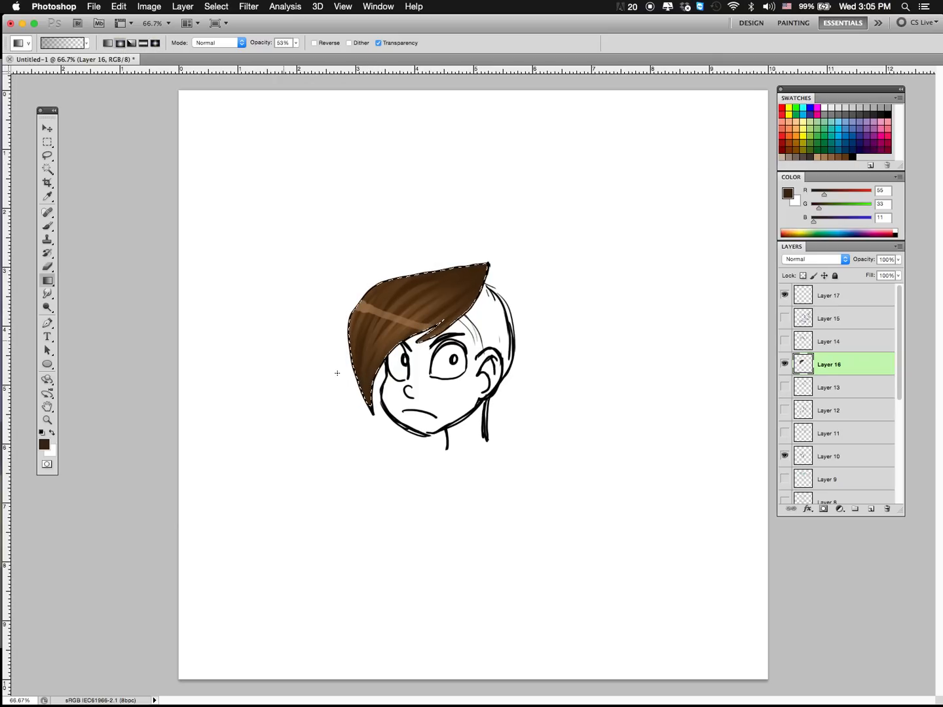
# Step: Sample light brown (R 141, G 103, B 65) from the highlight band and spread it over the surrounding hair with a gradient
pyautogui.press('i')
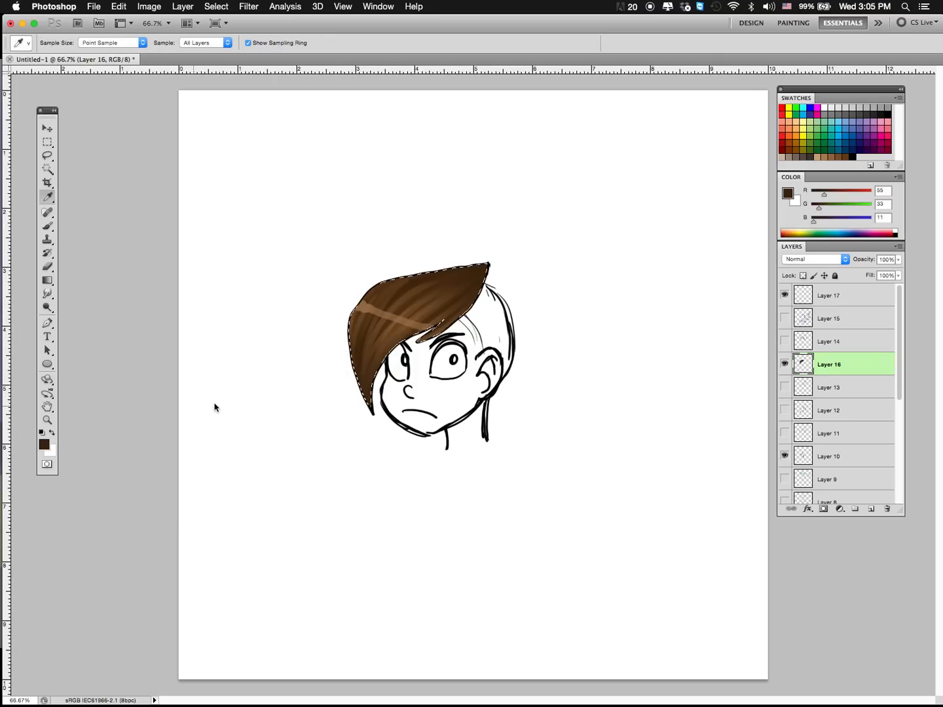
pyautogui.click(369, 309)
pyautogui.click(47, 281)
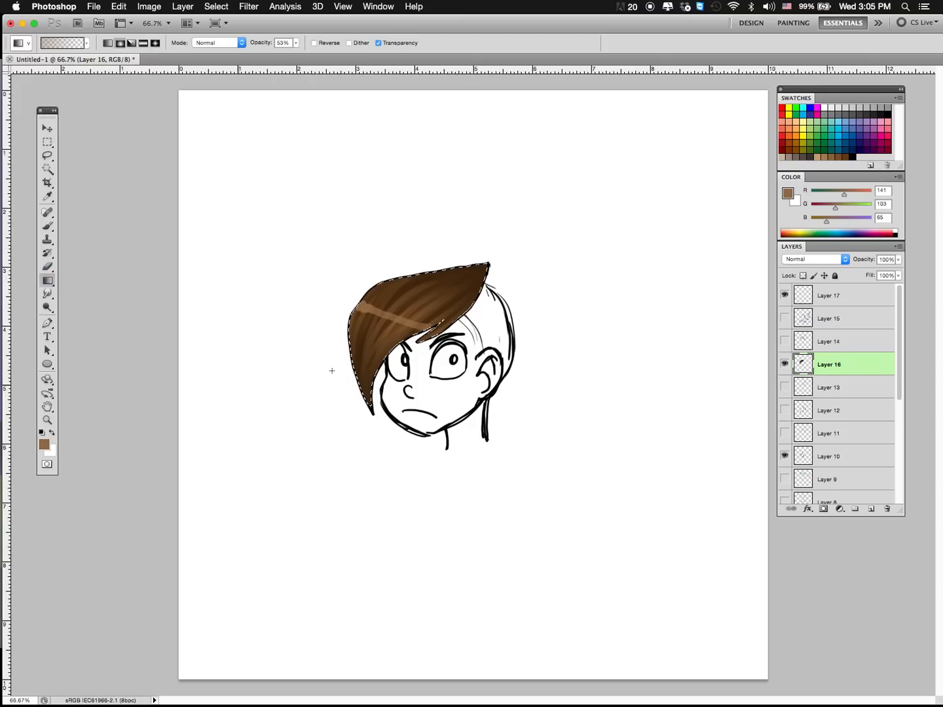
pyautogui.moveTo(368, 307); pyautogui.dragTo(422, 393)
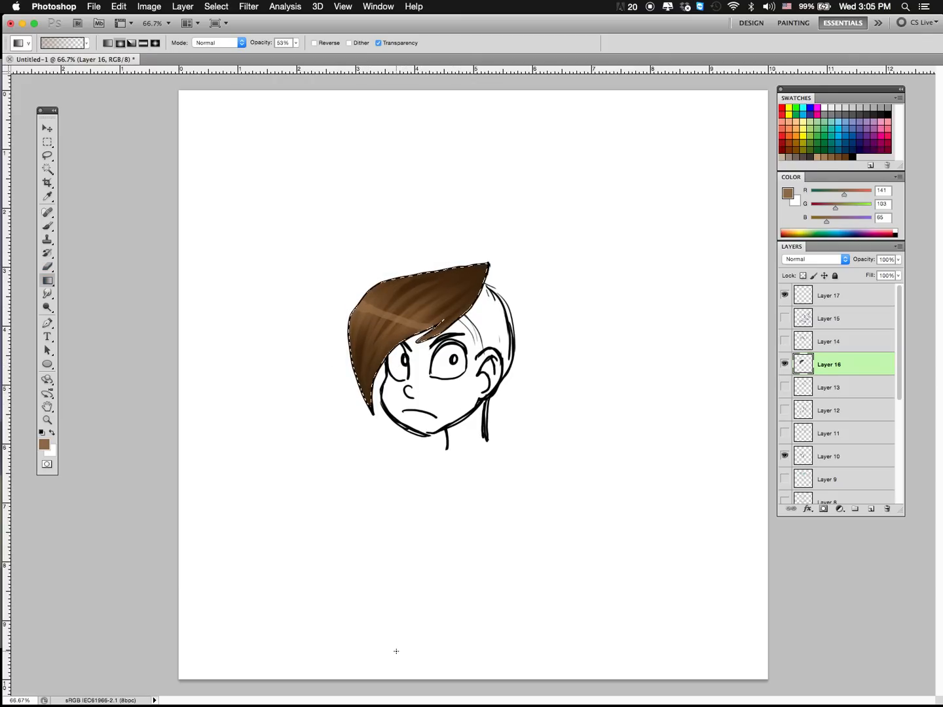
# Step: Paint a light brown brush highlight along the upper edge of the front hair section
pyautogui.press('b')
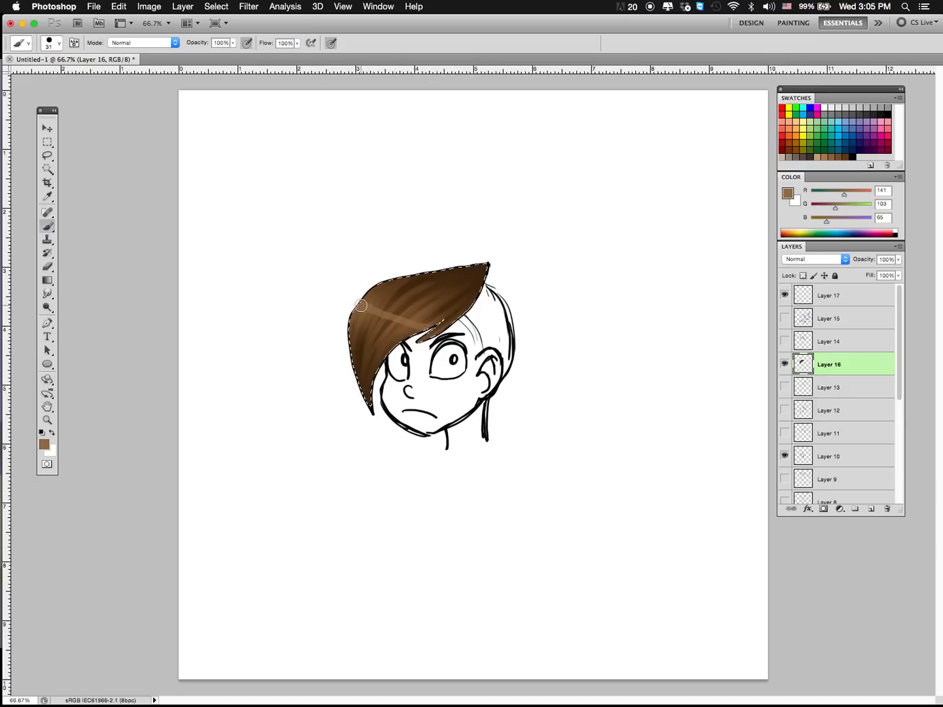
pyautogui.moveTo(388, 314)
pyautogui.mouseDown()
pyautogui.moveTo(433, 331)
pyautogui.moveTo(463, 328)
pyautogui.mouseUp()
pyautogui.moveTo(446, 272); pyautogui.dragTo(461, 248)
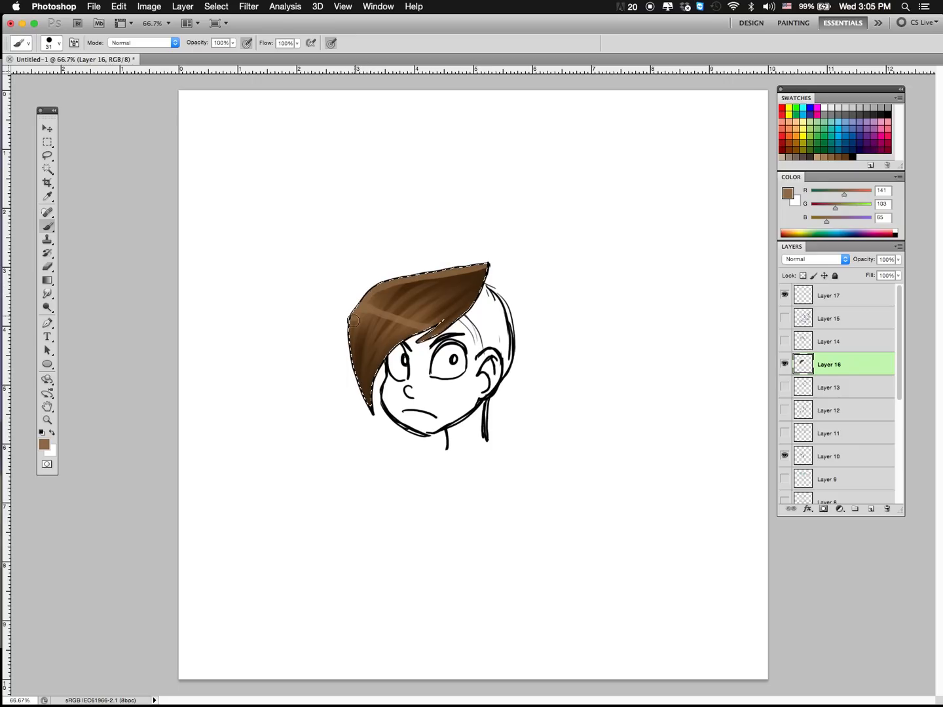
# Step: Try more light brown highlights on the hair's outer edge and around the band, and undo them
pyautogui.moveTo(357, 377); pyautogui.dragTo(370, 404)
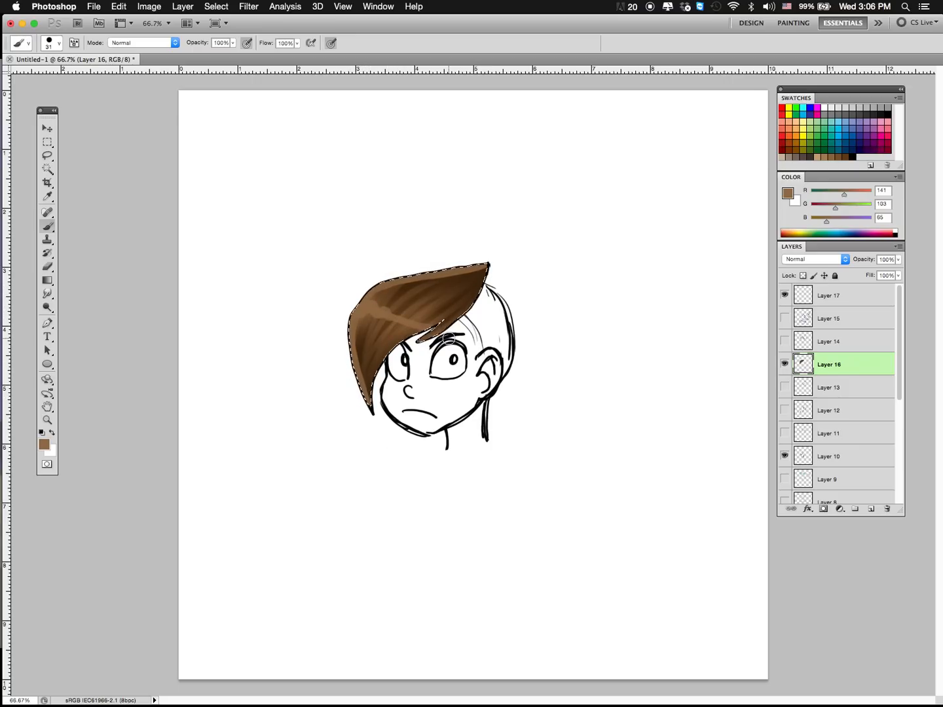
pyautogui.click(383, 299)
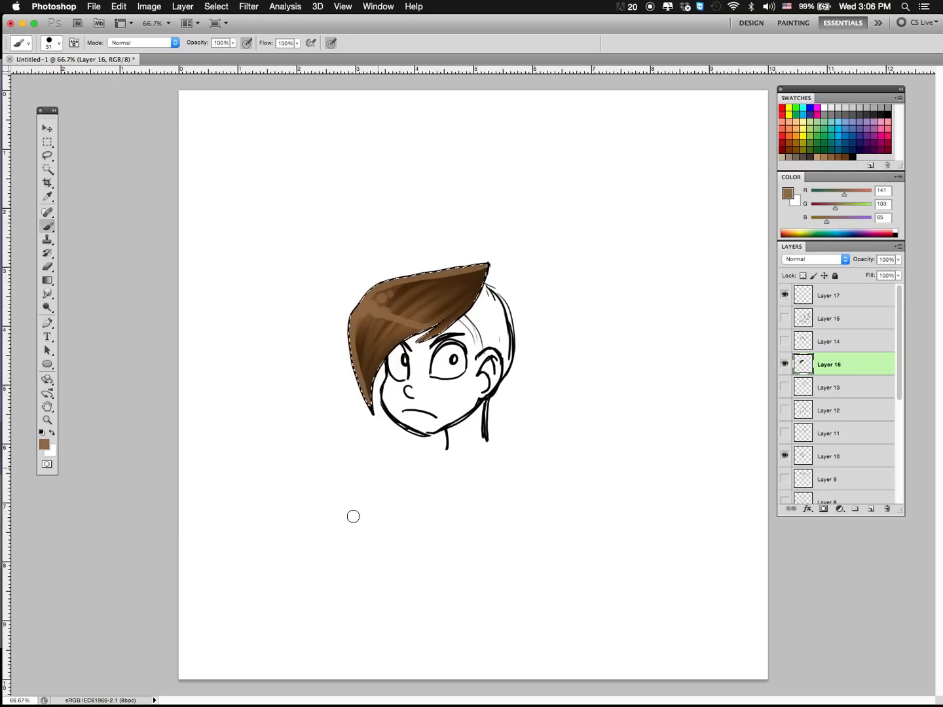
pyautogui.press('alt+super+z')
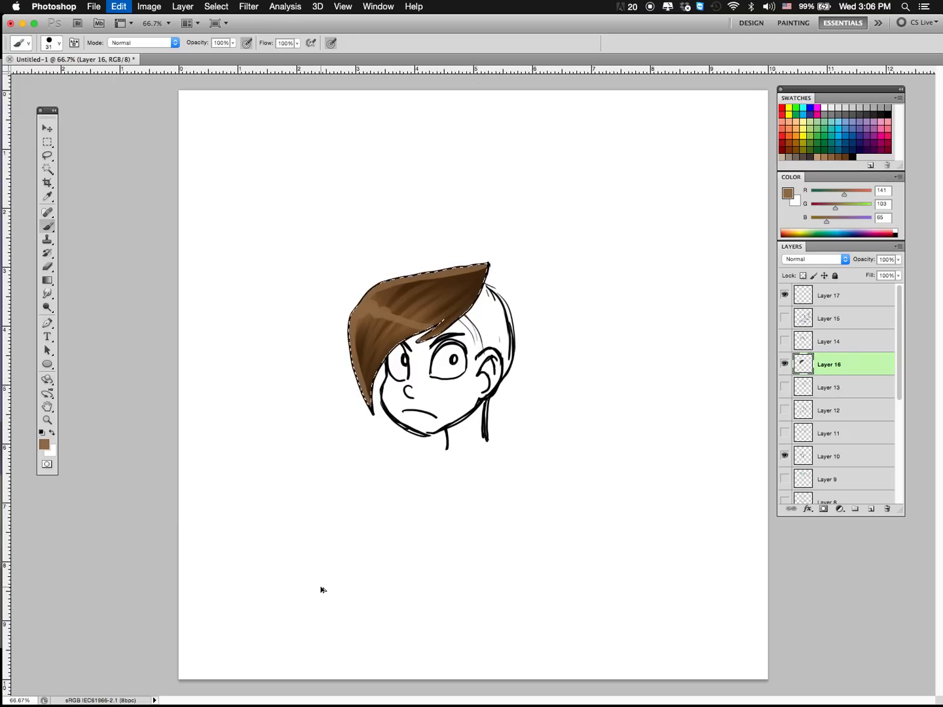
pyautogui.press('alt+super+z')
pyautogui.press('alt+super+z')
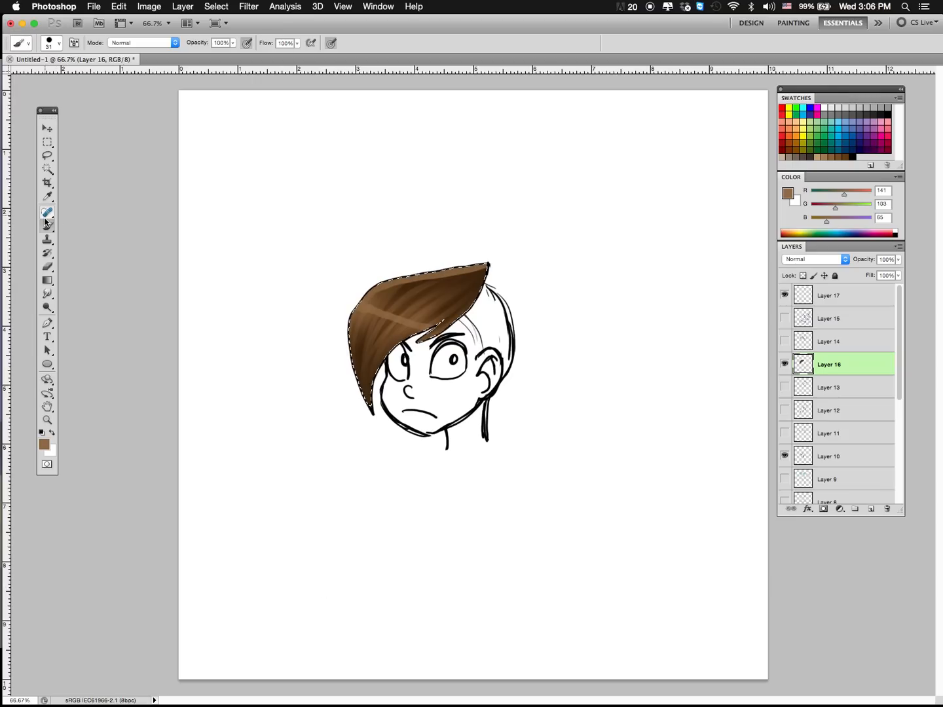
# Step: Deselect the front hair section and return to the Brush tool
pyautogui.click(47, 197)
pyautogui.click(48, 144)
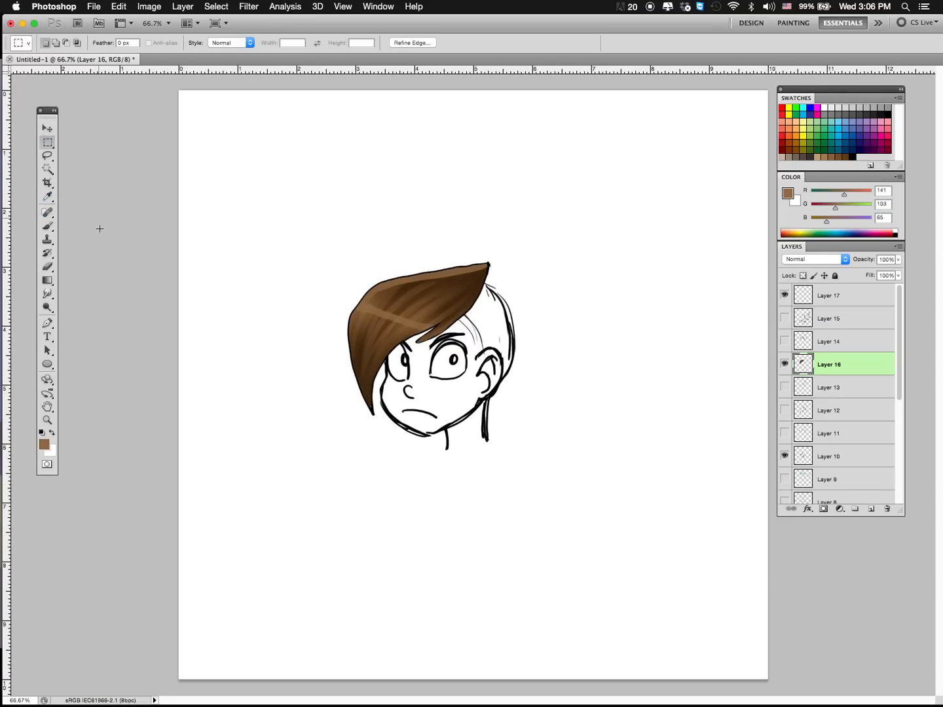
pyautogui.press('super+d')
pyautogui.click(47, 228)
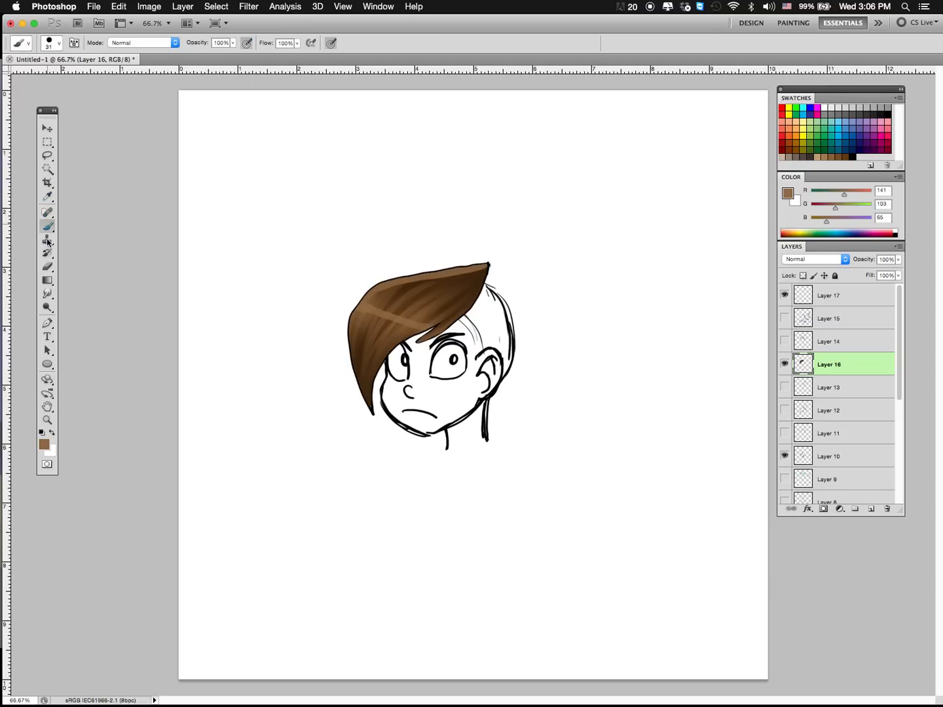
# Step: Sample dark brown (R 65, G 39, B 15) from the front hair section and set the brush size to 13 px
pyautogui.click(45, 195)
pyautogui.click(402, 291)
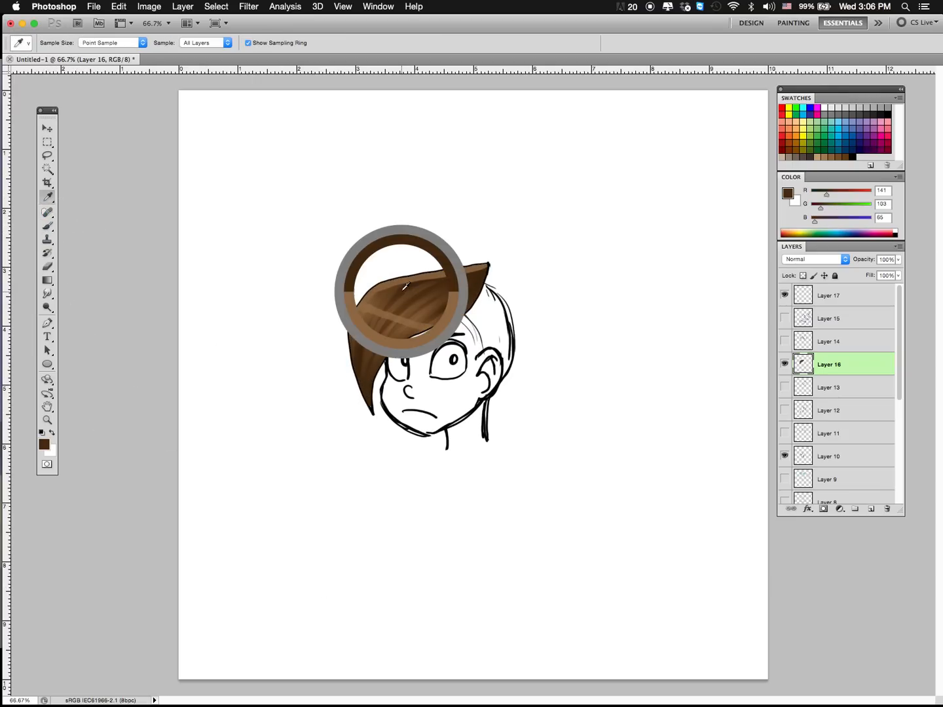
pyautogui.click(46, 229)
pyautogui.click(62, 43)
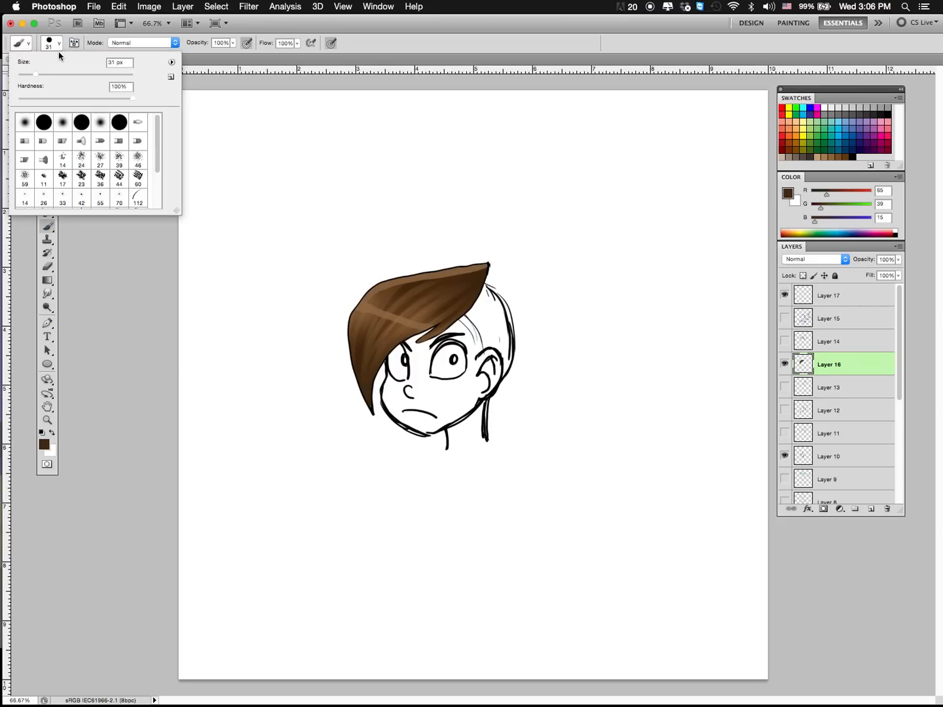
pyautogui.moveTo(39, 80); pyautogui.dragTo(26, 78)
pyautogui.click(61, 41)
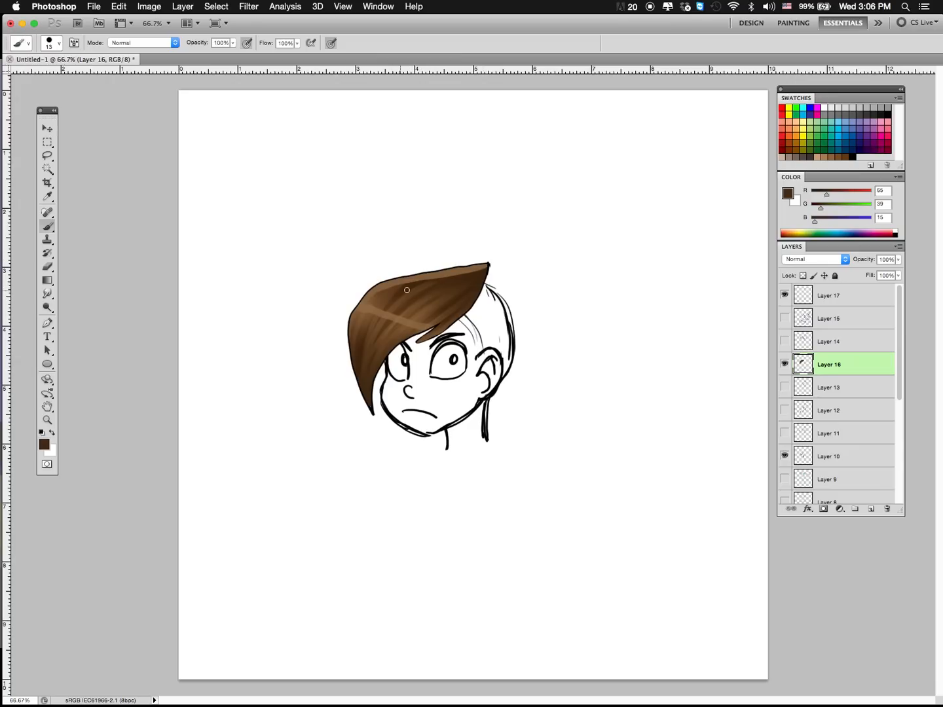
# Step: Try dark brown stray strands flowing past the outer edge of the front hair section, and undo them
pyautogui.moveTo(345, 332); pyautogui.dragTo(340, 354)
pyautogui.press('super+z')
pyautogui.moveTo(404, 289); pyautogui.dragTo(354, 391)
pyautogui.press('super+z')
pyautogui.moveTo(338, 343); pyautogui.dragTo(336, 368)
pyautogui.moveTo(394, 293); pyautogui.dragTo(345, 369)
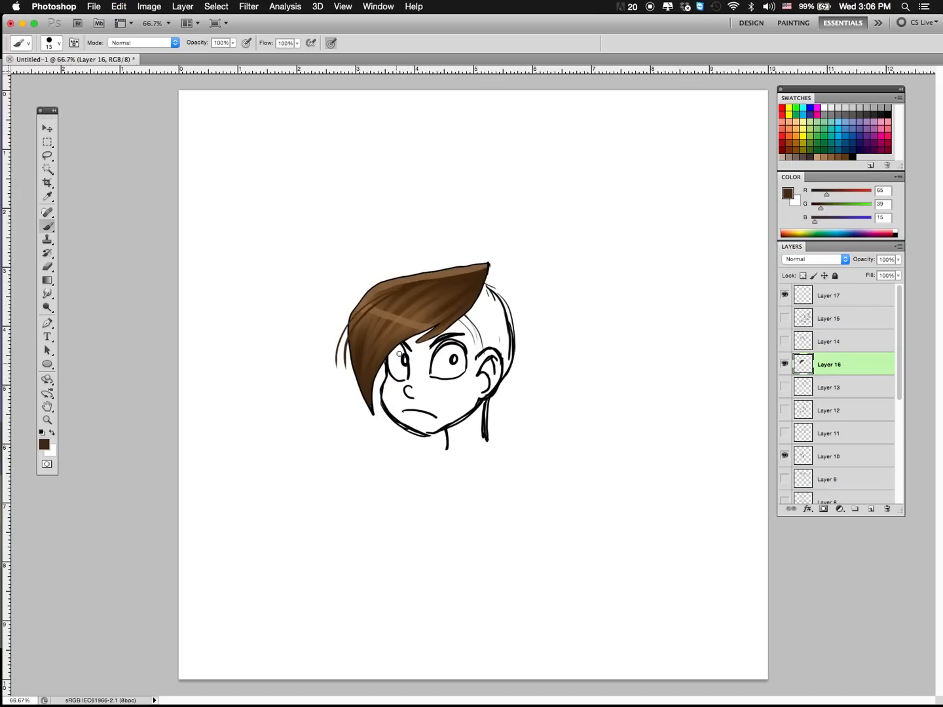
pyautogui.press('super+alt+z')
# Step: Paint dark brown loose strands along the fringe's lower edge above the eyebrow, undoing the extra strand at the outer edge
pyautogui.press('super+alt+z')
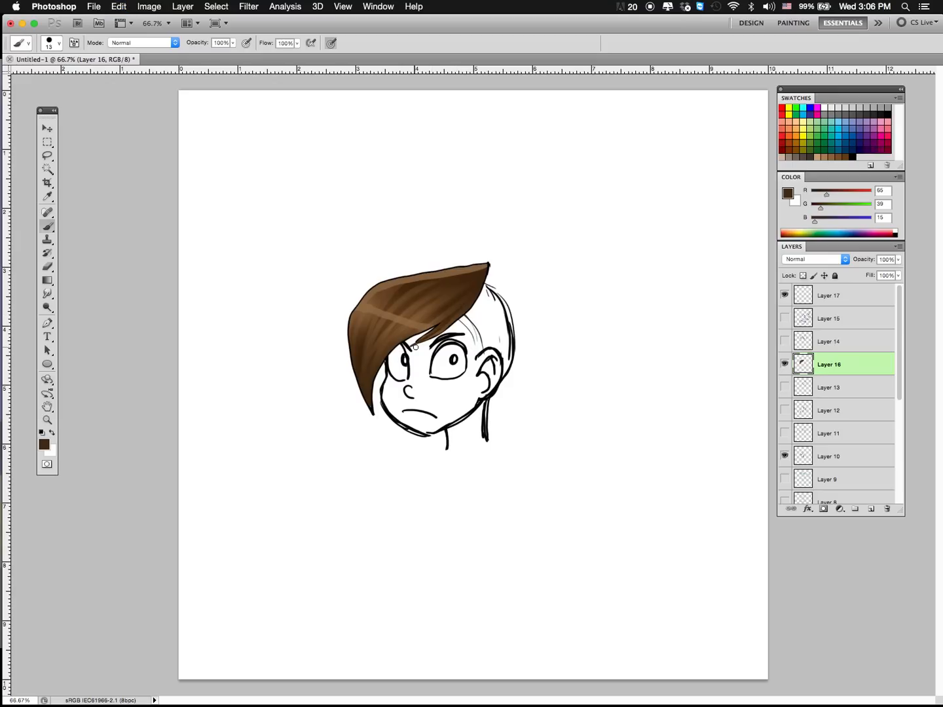
pyautogui.moveTo(478, 295); pyautogui.dragTo(423, 347)
pyautogui.moveTo(387, 292); pyautogui.dragTo(345, 379)
pyautogui.press('super+alt+z')
# Step: Sample medium brown (R 103, G 69, B 35) and brush loose strands over the highlight band, past the hair's tip, fringe and outer edge
pyautogui.press('i')
pyautogui.click(383, 301)
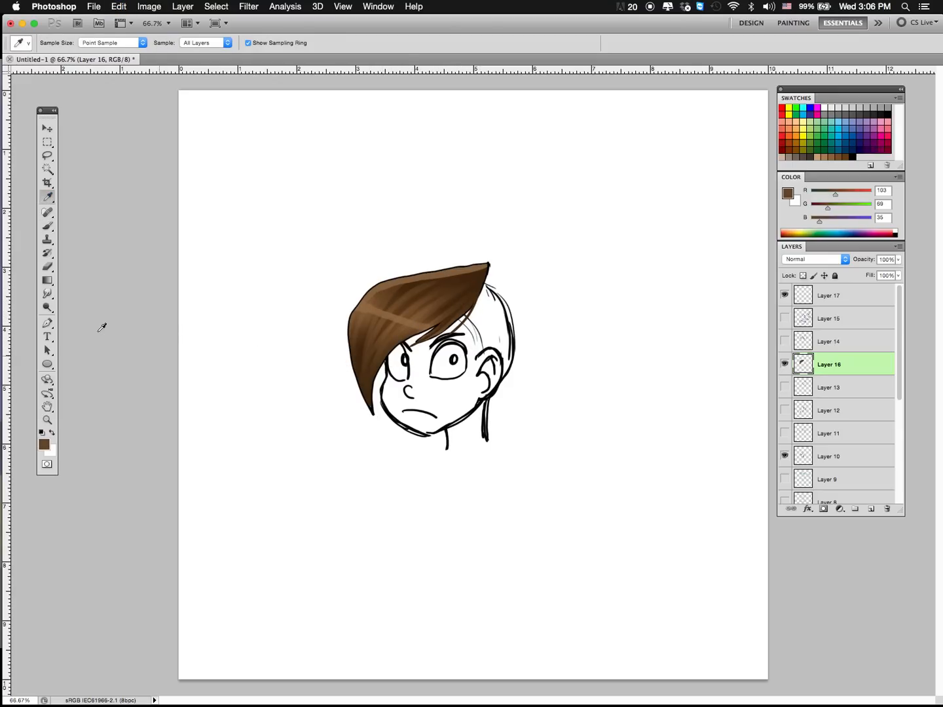
pyautogui.press('b')
pyautogui.moveTo(392, 292)
pyautogui.mouseDown()
pyautogui.moveTo(346, 368)
pyautogui.moveTo(358, 402)
pyautogui.moveTo(402, 294)
pyautogui.moveTo(367, 400)
pyautogui.mouseUp()
pyautogui.moveTo(393, 304); pyautogui.dragTo(367, 404)
pyautogui.moveTo(383, 334); pyautogui.dragTo(369, 420)
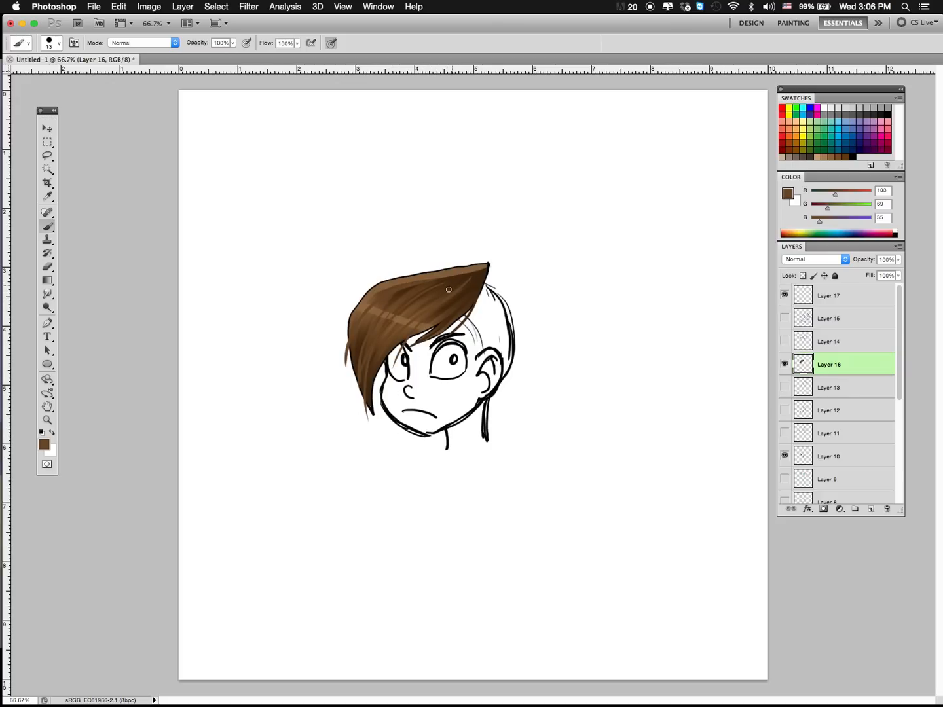
pyautogui.moveTo(421, 309); pyautogui.dragTo(388, 394)
pyautogui.moveTo(414, 312); pyautogui.dragTo(389, 390)
pyautogui.moveTo(359, 313); pyautogui.dragTo(350, 393)
# Step: Sample lighter brown (R 121, G 85, B 49) and paint loose strands at the hair's pointed tip and flyaways above its upper edge
pyautogui.click(47, 197)
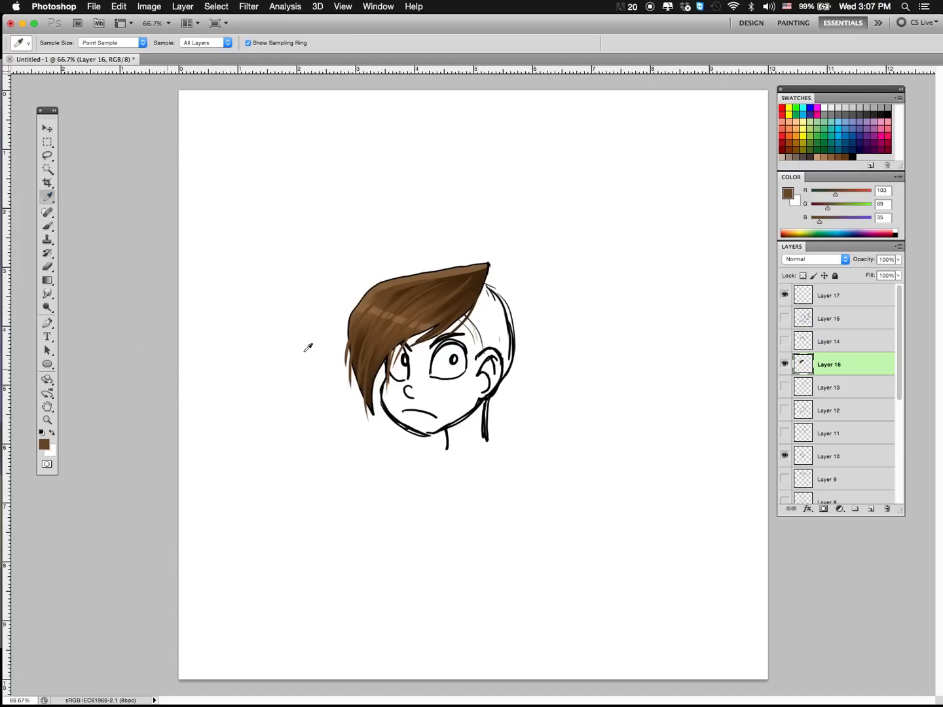
pyautogui.click(393, 304)
pyautogui.click(374, 313)
pyautogui.click(48, 227)
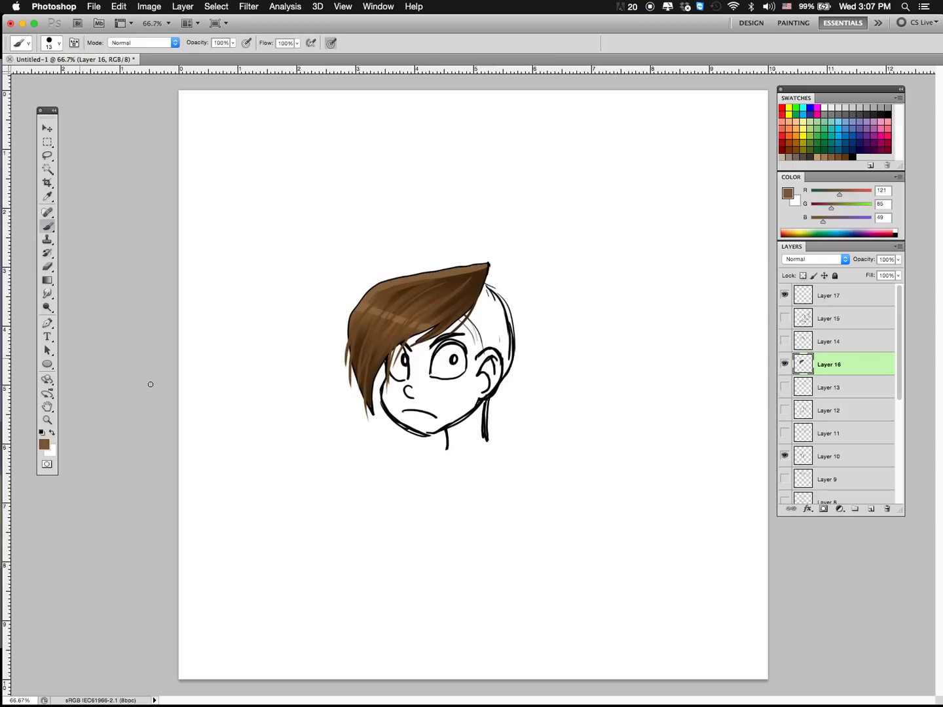
pyautogui.moveTo(360, 315)
pyautogui.mouseDown()
pyautogui.moveTo(349, 369)
pyautogui.moveTo(358, 396)
pyautogui.mouseUp()
pyautogui.press('super+z')
pyautogui.moveTo(381, 335); pyautogui.dragTo(370, 418)
pyautogui.moveTo(404, 277); pyautogui.dragTo(383, 273)
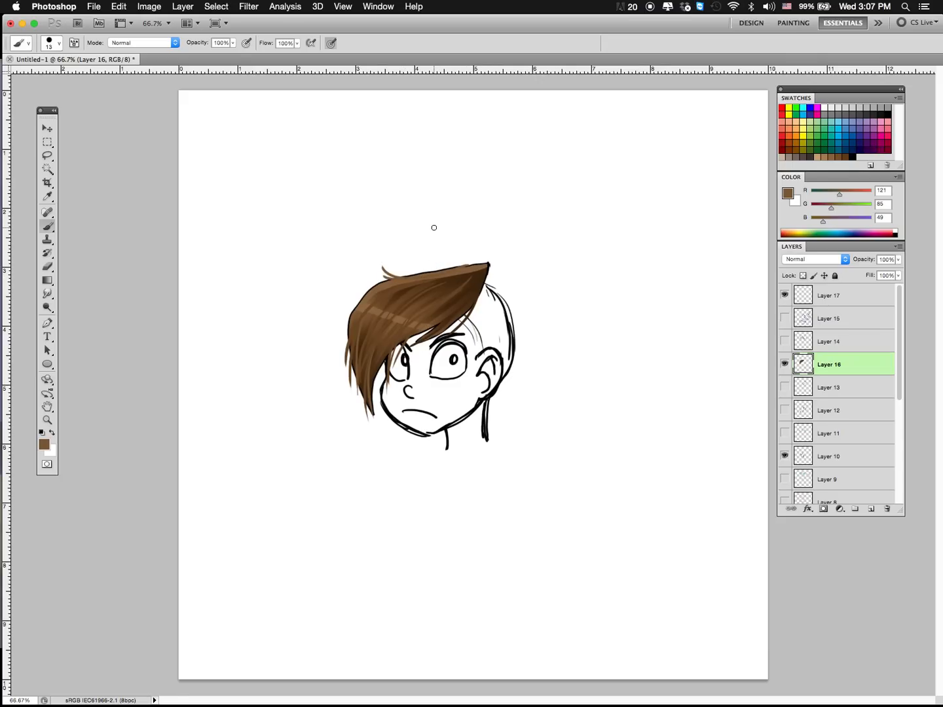